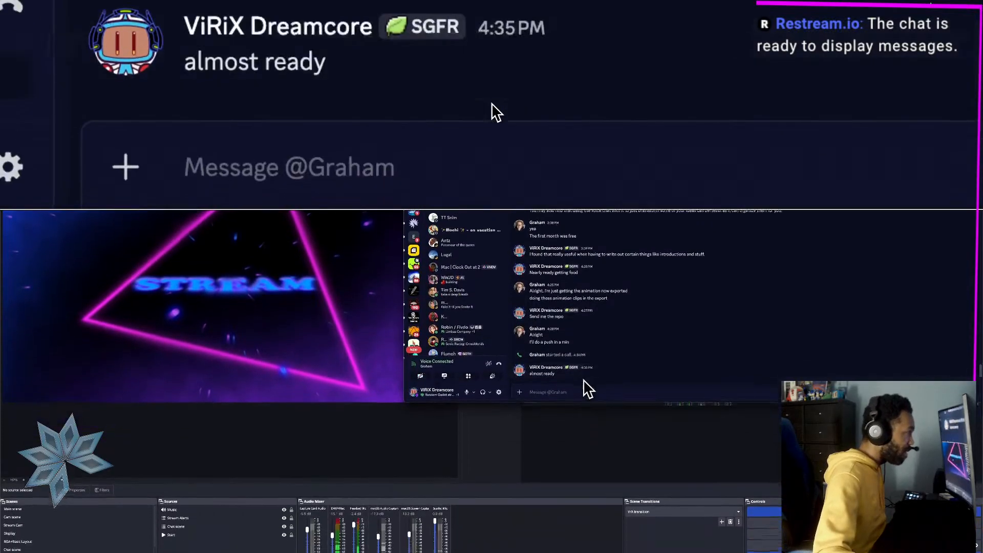
scroll(563, 382, up, 2)
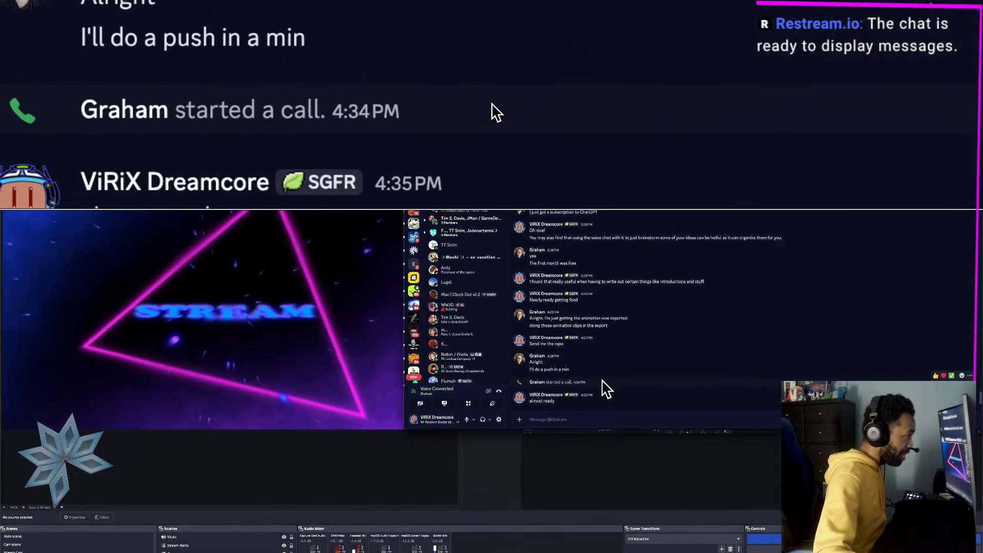
scroll(569, 381, down, 2)
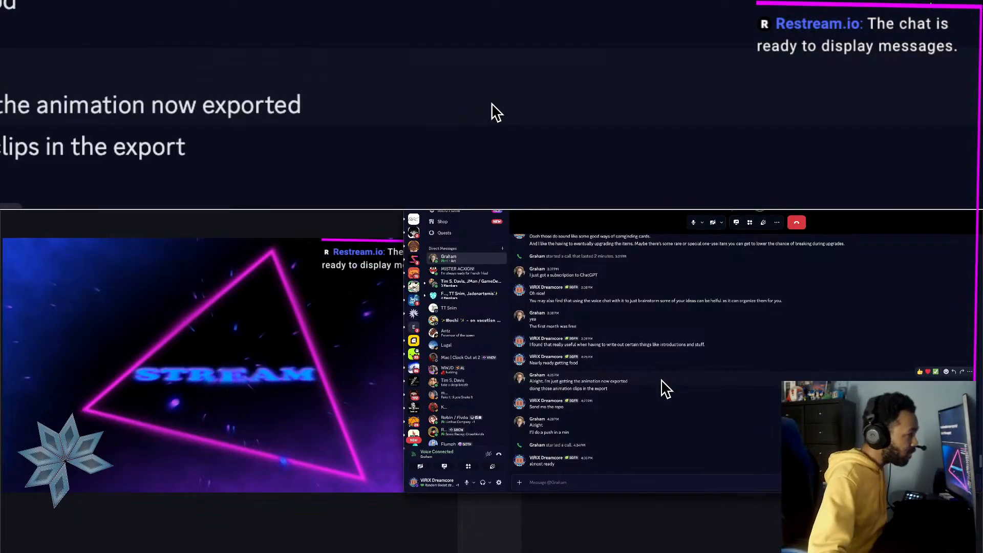
Step: Find the installed Godot_mono application with a system-wide search for "godot" and launch it
key(super+space)
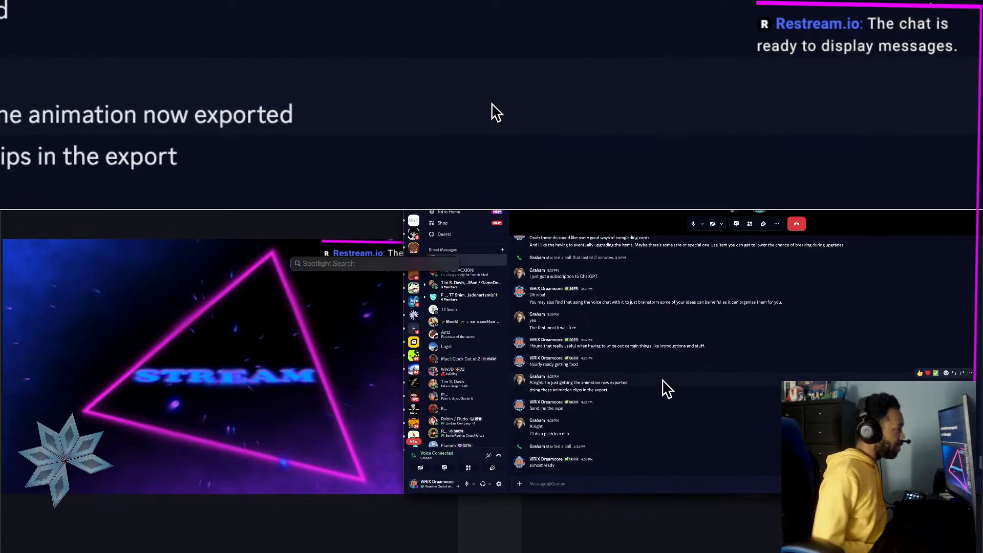
text(god)
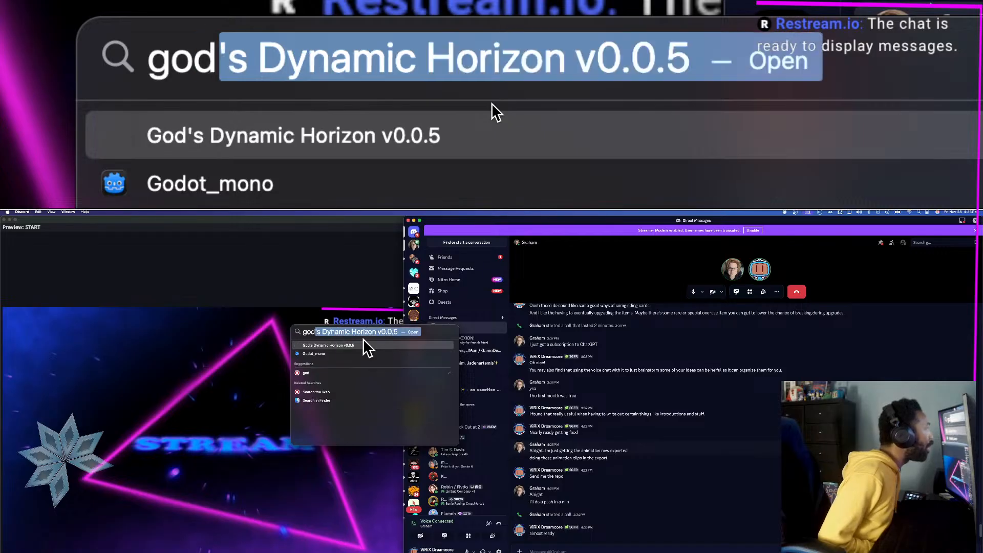
text(ot)
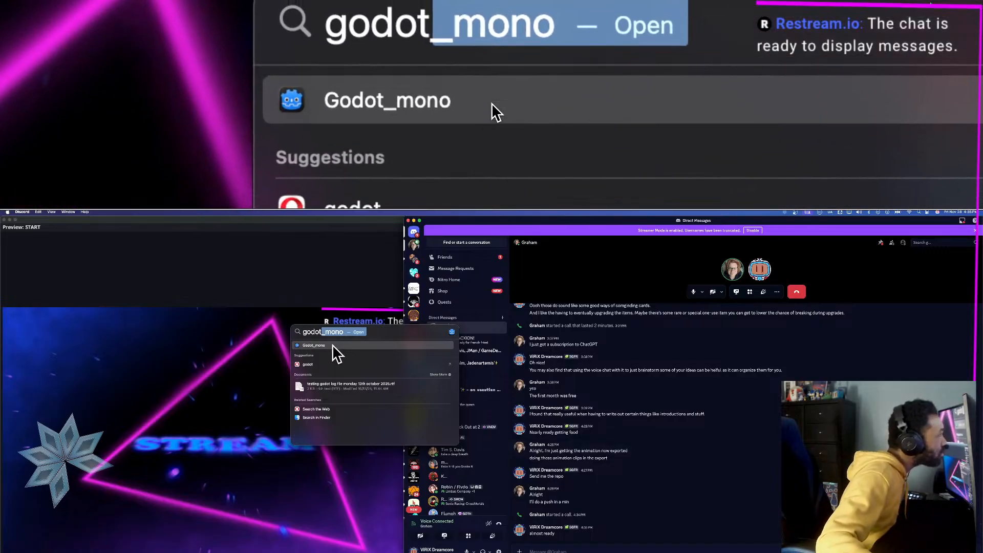
click(333, 346)
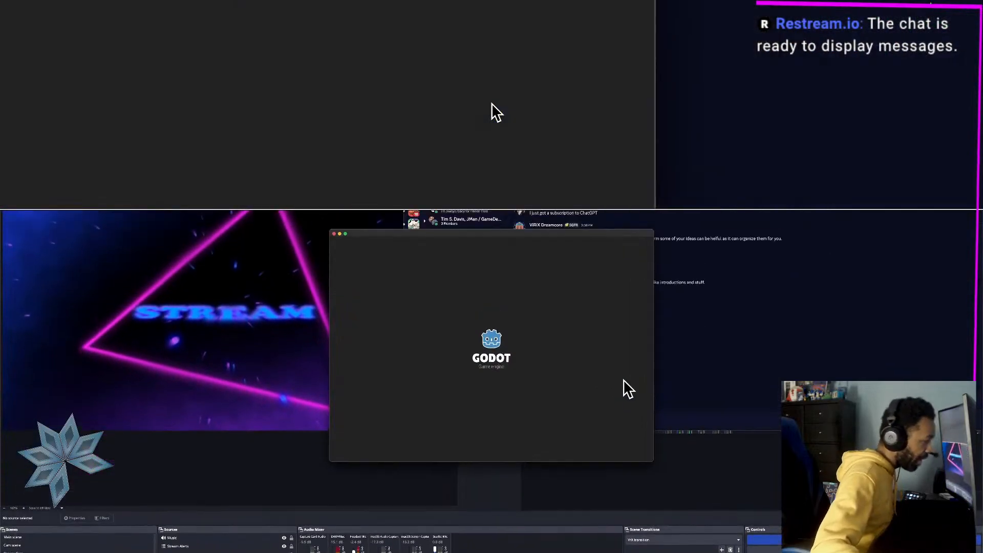
click(737, 379)
click(564, 380)
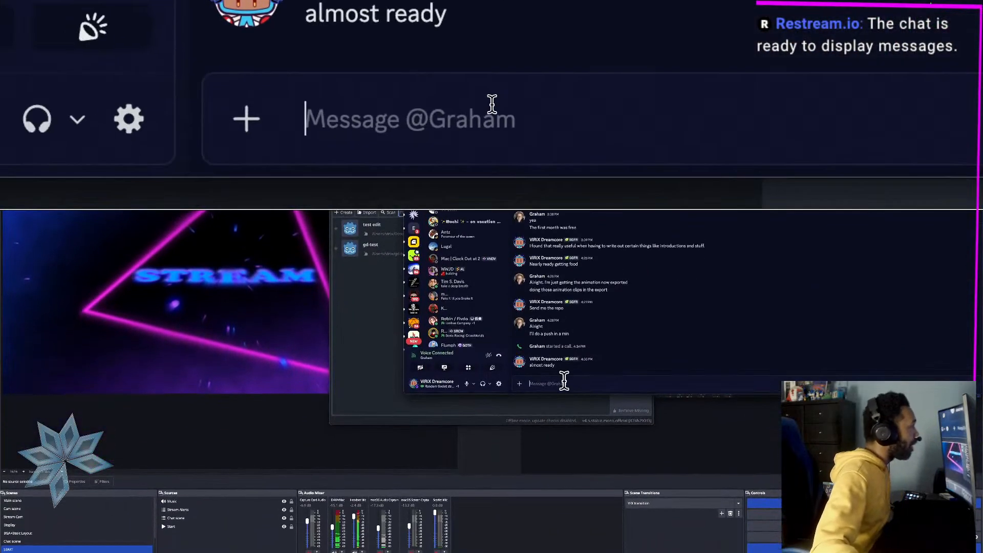
text(Just FY)
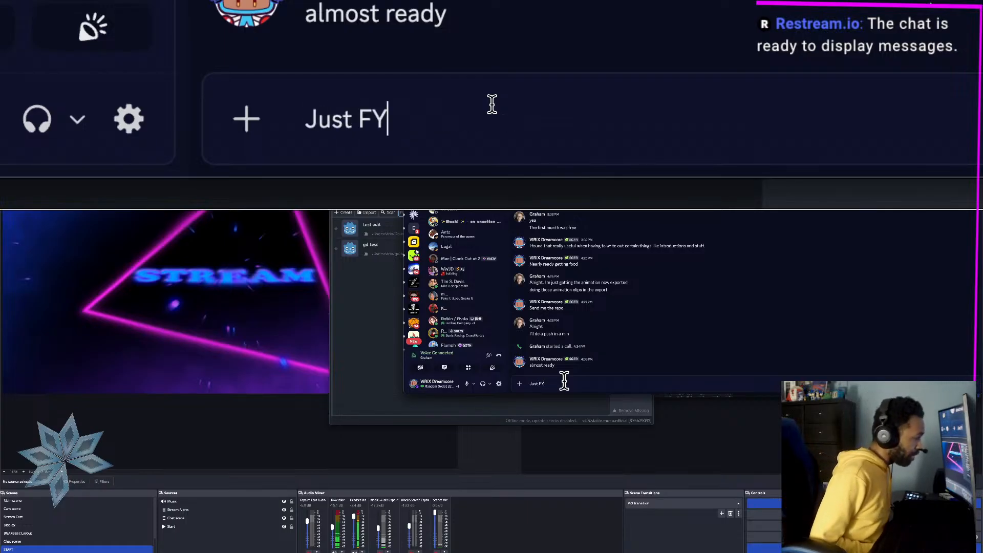
key(super+a)
key(BackSpace)
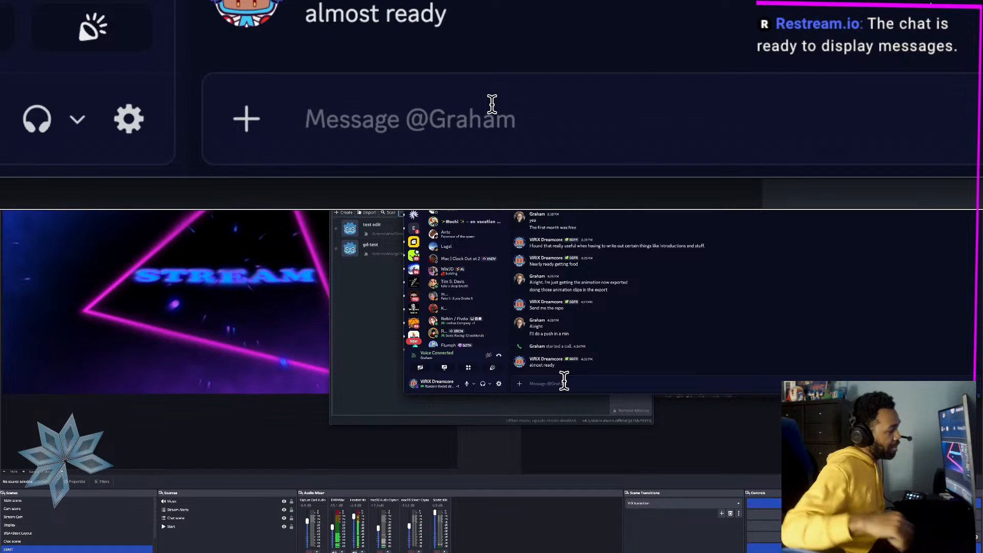
Step: Switch back to the Godot project manager and check the installed engine version in its About information
key(super+Tab)
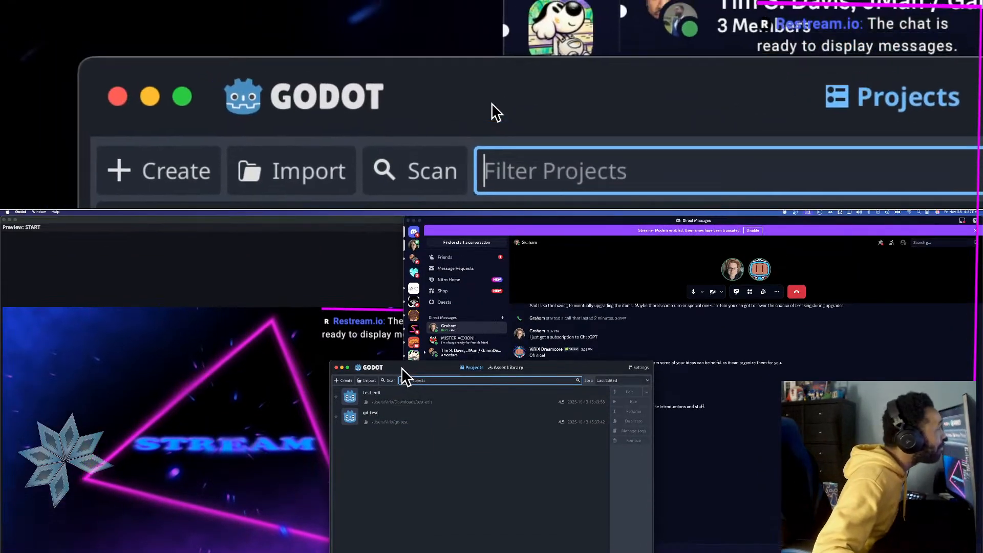
drag(401, 368, 454, 332)
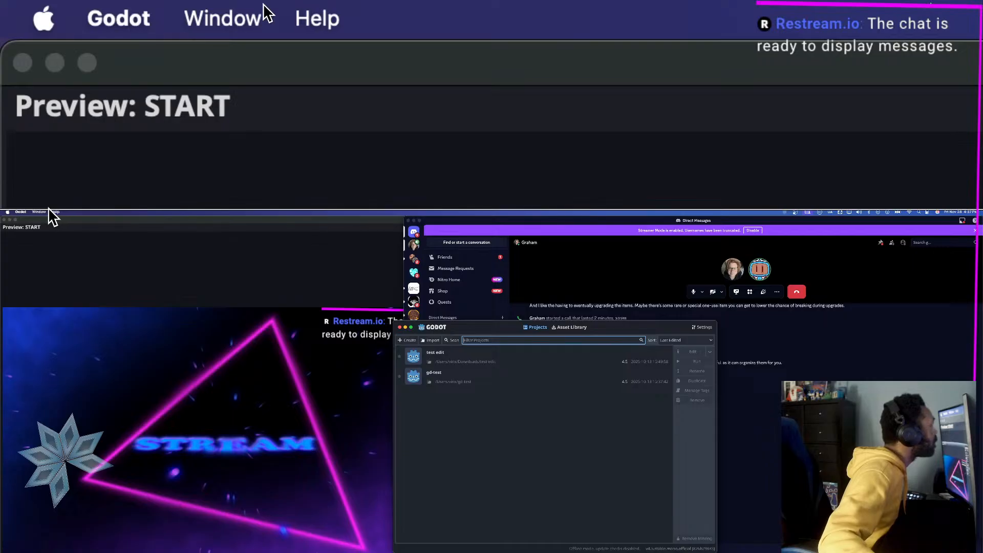
click(53, 211)
mouse_move(36, 211)
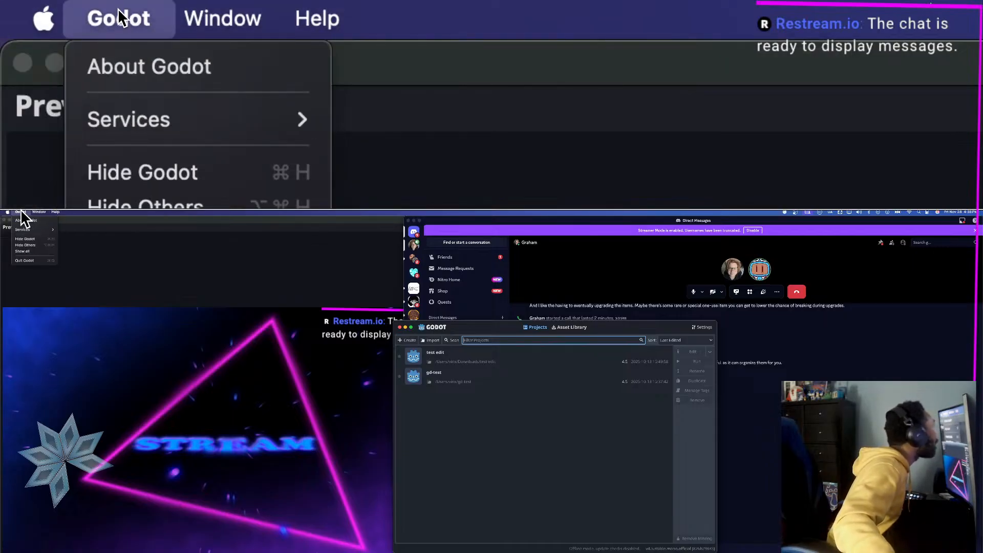
click(26, 221)
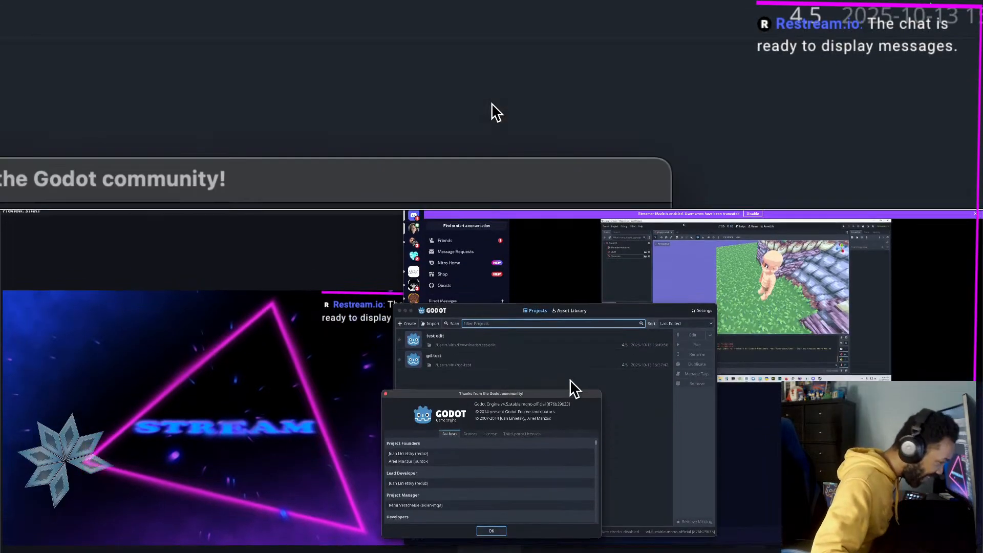
key(Escape)
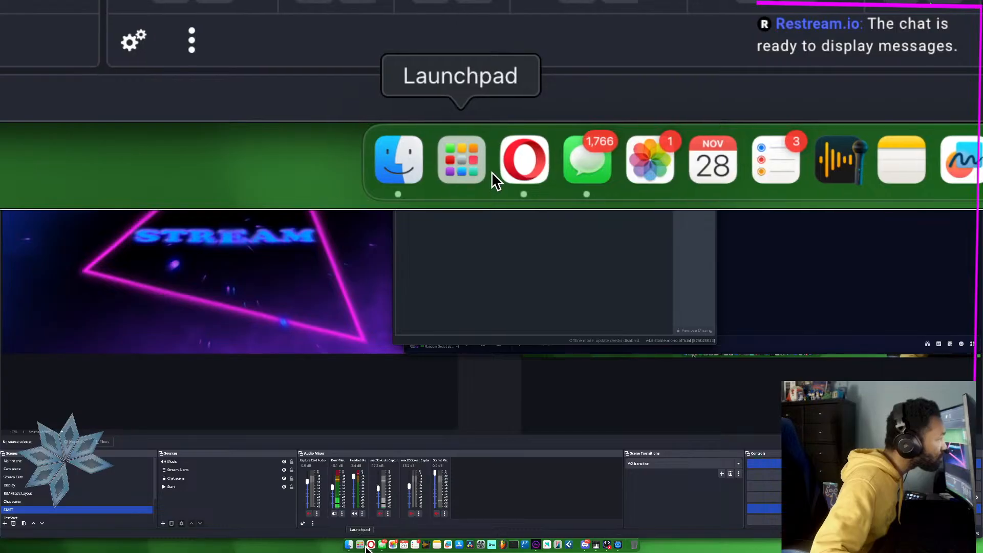
Step: Switch to Opera, search the web for "godot" and open the official Godot Engine website
click(494, 164)
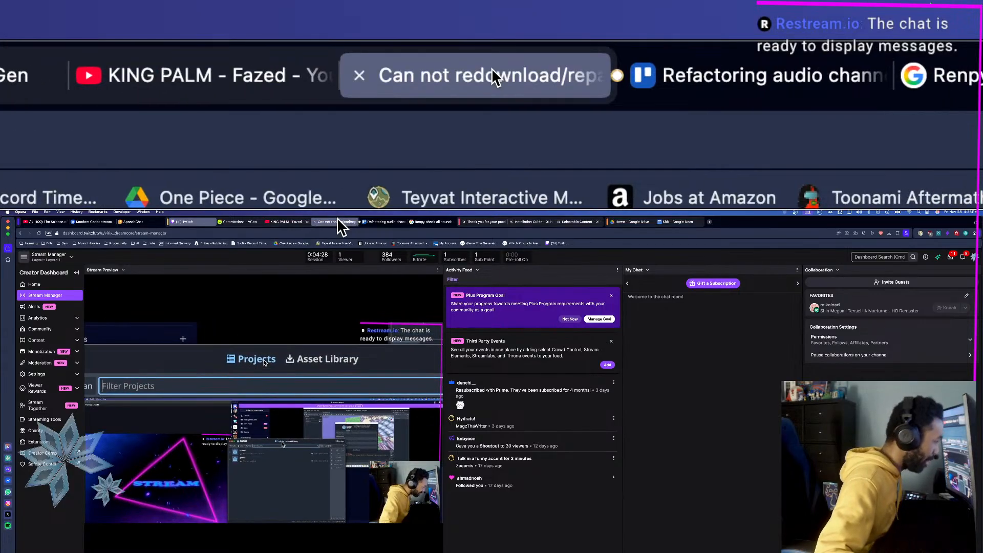
click(337, 220)
click(318, 232)
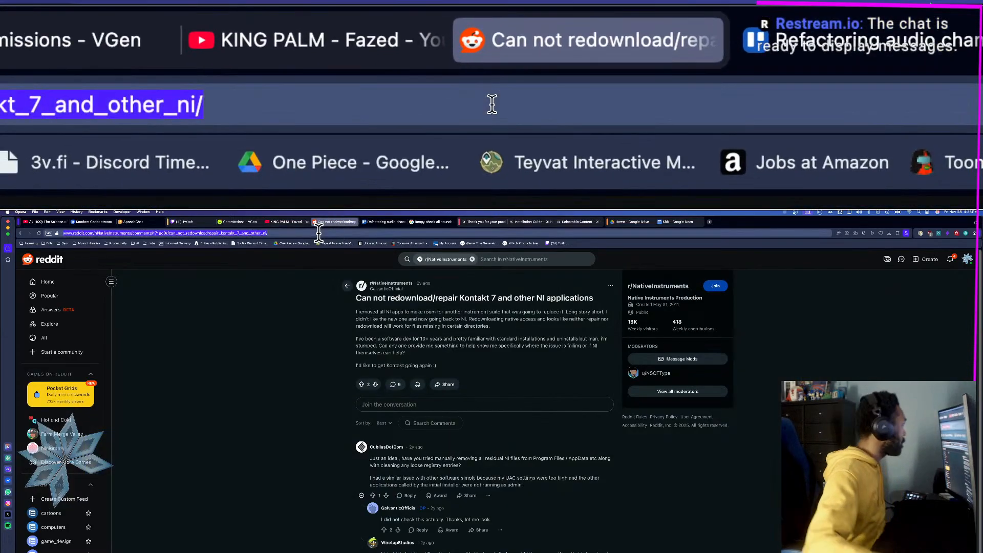
text(godot)
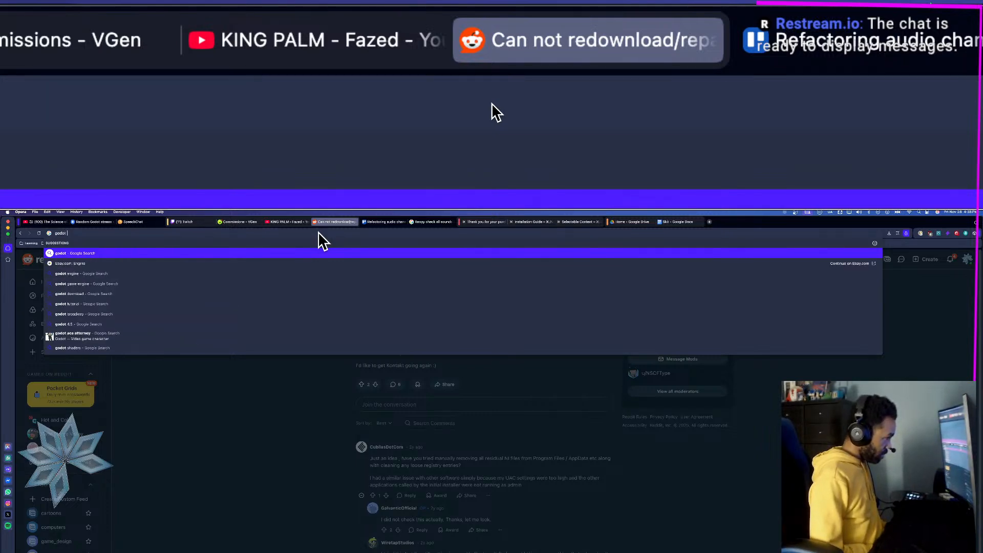
key(Return)
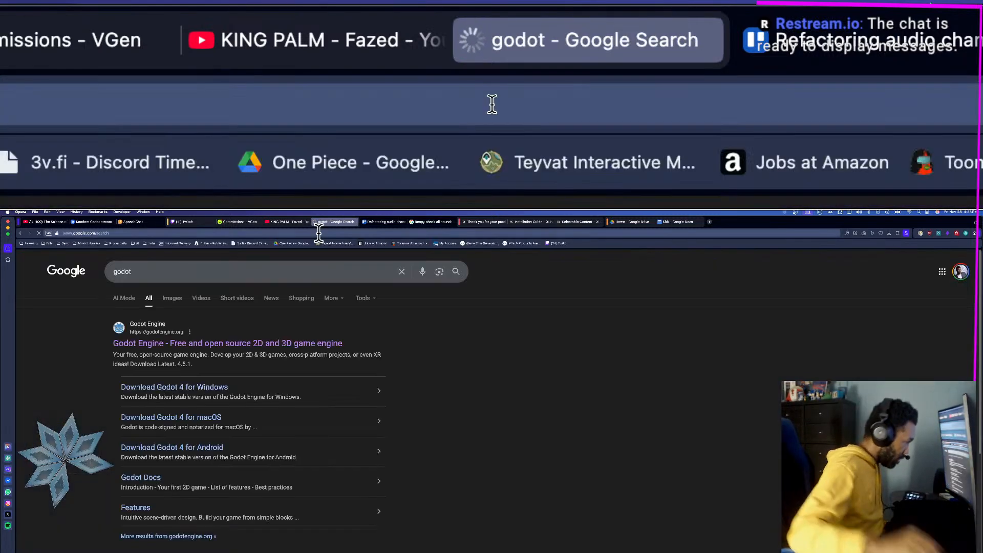
click(127, 344)
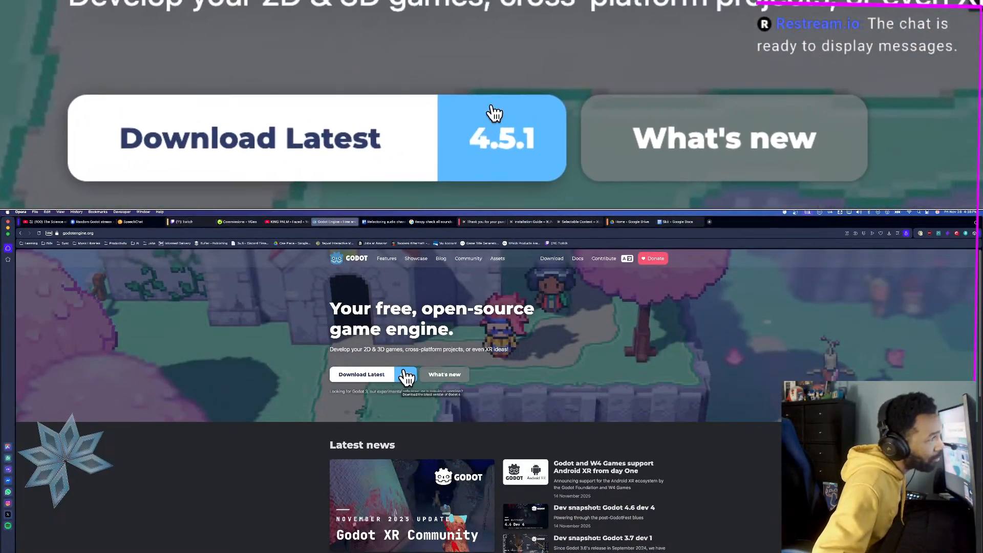
Step: Download the standard Godot Engine 4.5.1 build for macOS and save it in the Downloads folder
click(369, 378)
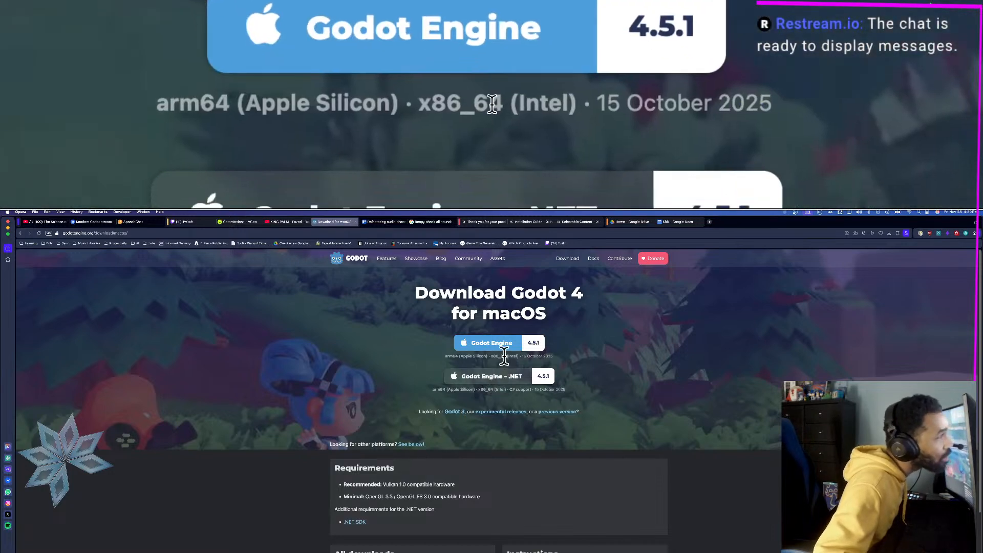
scroll(500, 364, down, 2)
scroll(495, 379, up, 2)
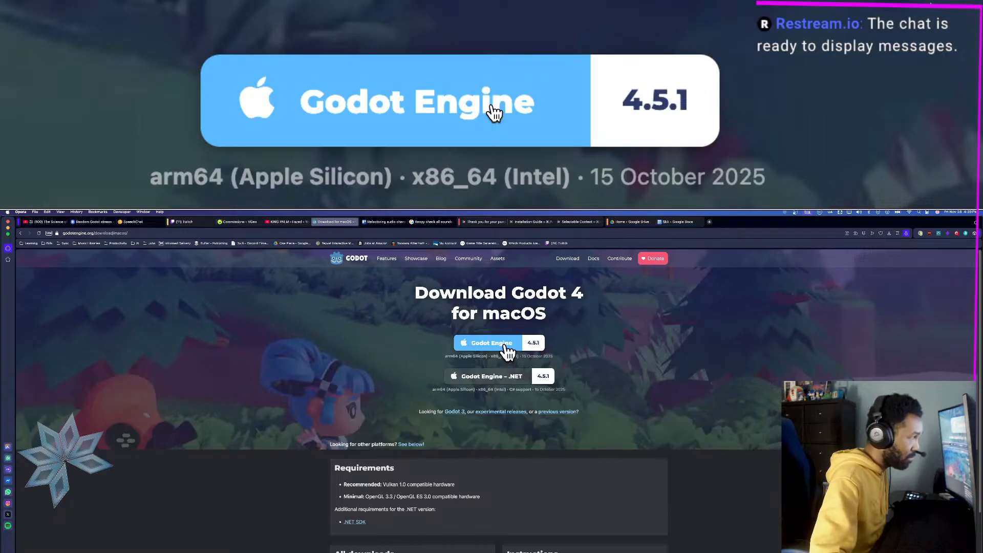
click(507, 352)
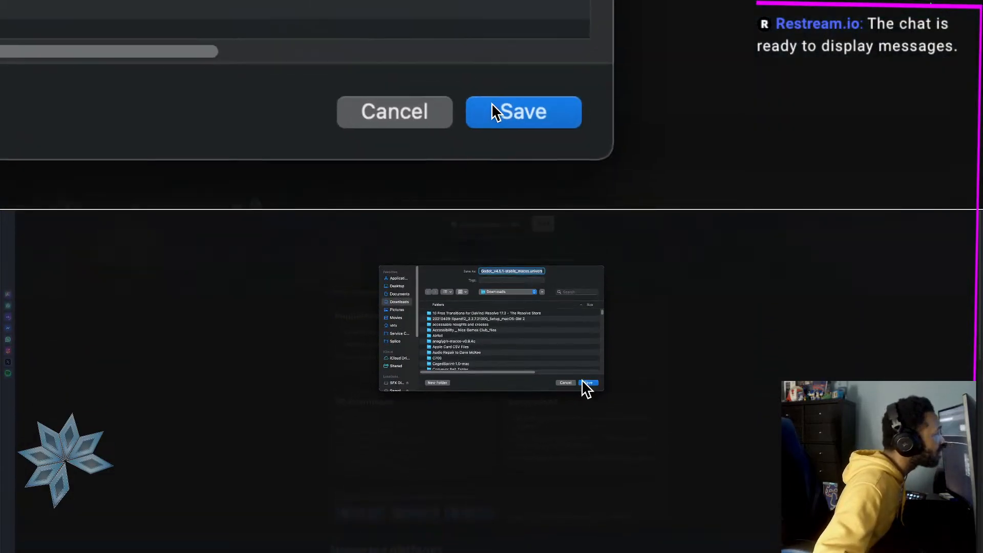
click(588, 356)
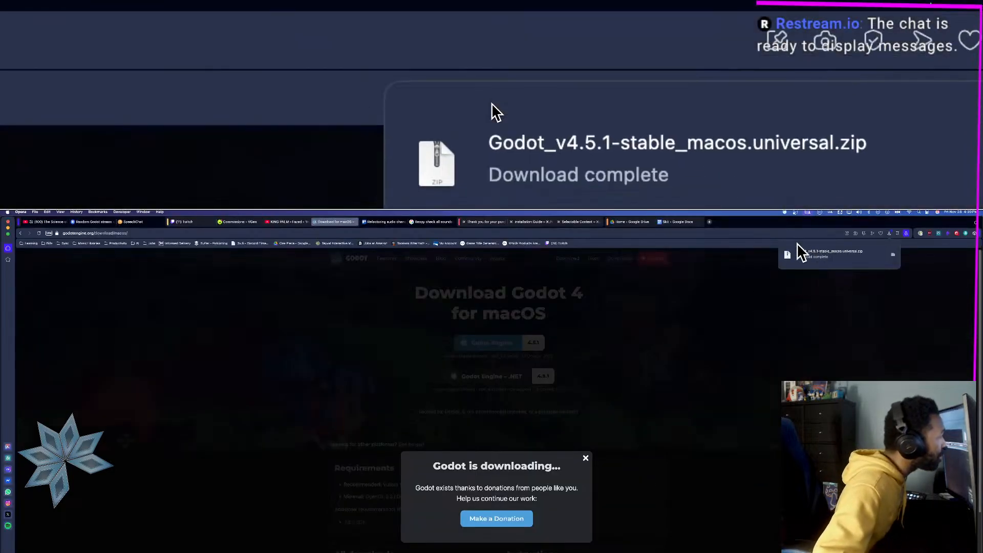
Step: Quit the running Godot application and unpack the downloaded Godot_v4.5.1-stable_macos.universal.zip
key(super+Tab)
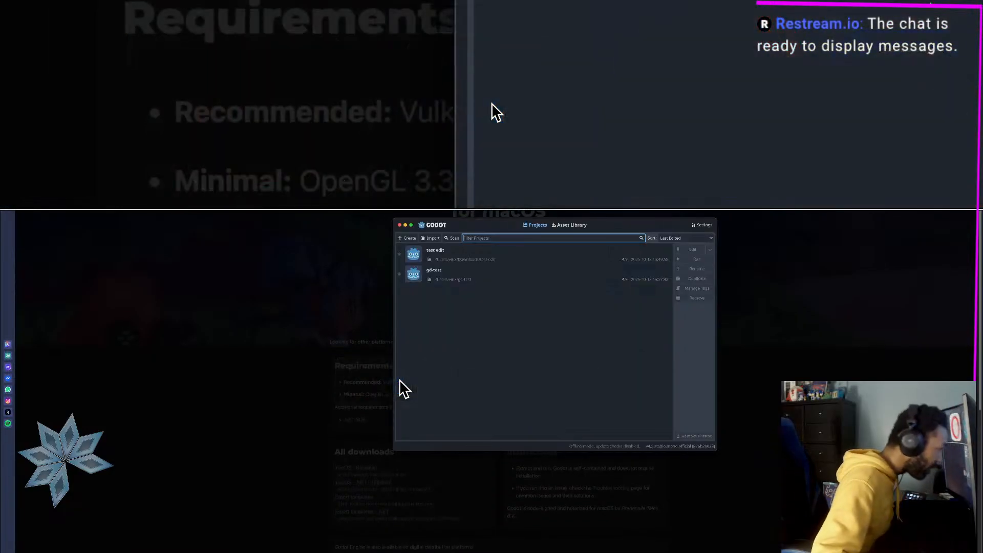
key(super+q)
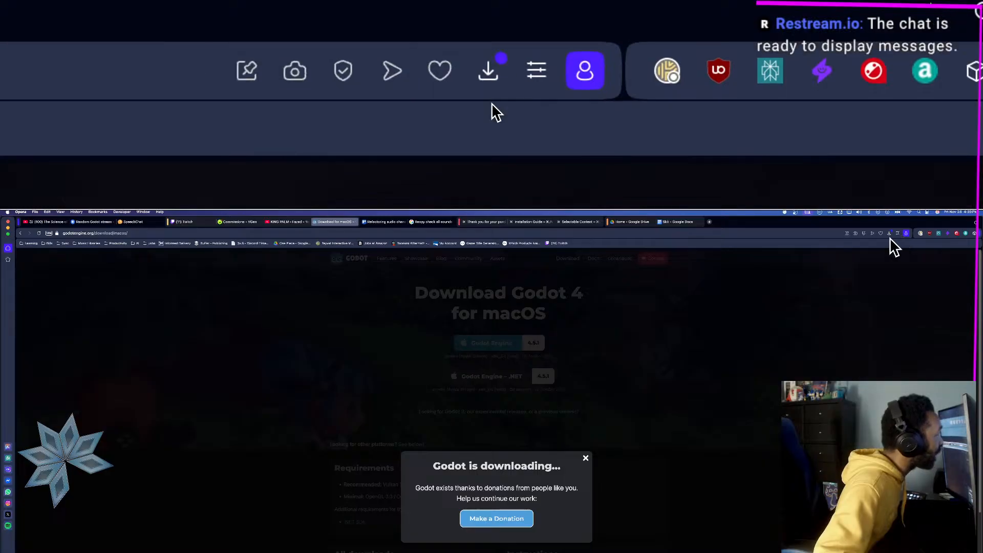
click(888, 234)
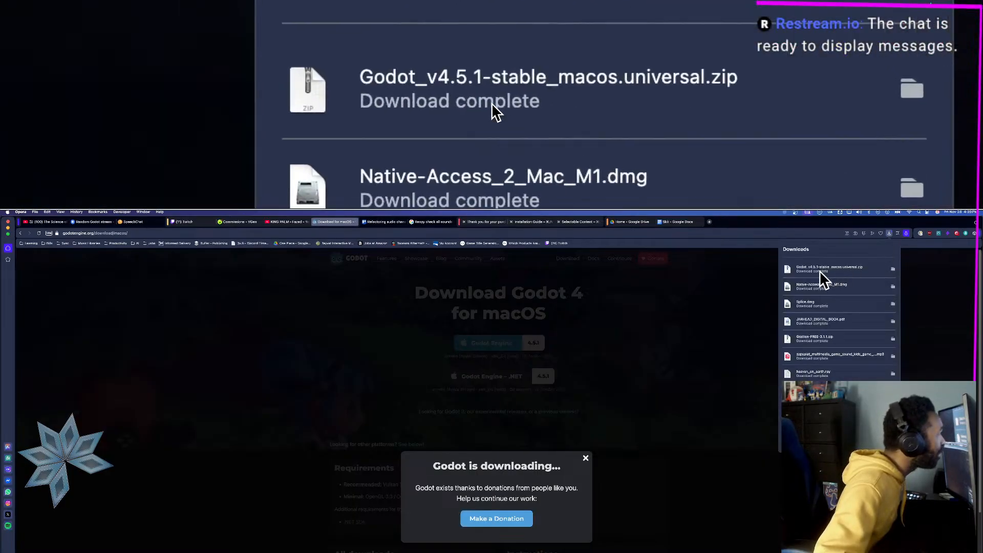
click(823, 267)
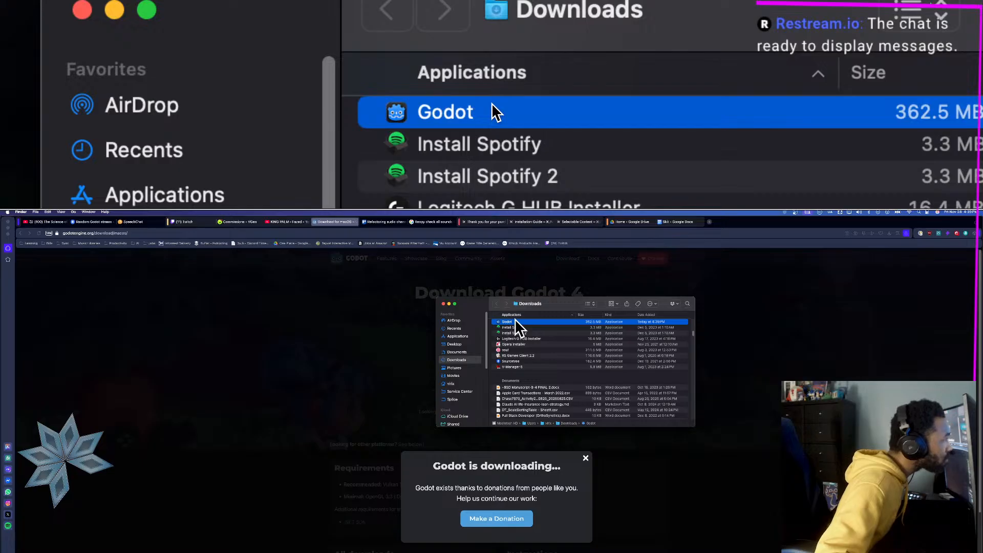
Step: Move the unpacked Godot application from Downloads into the Applications folder
drag(564, 303, 623, 302)
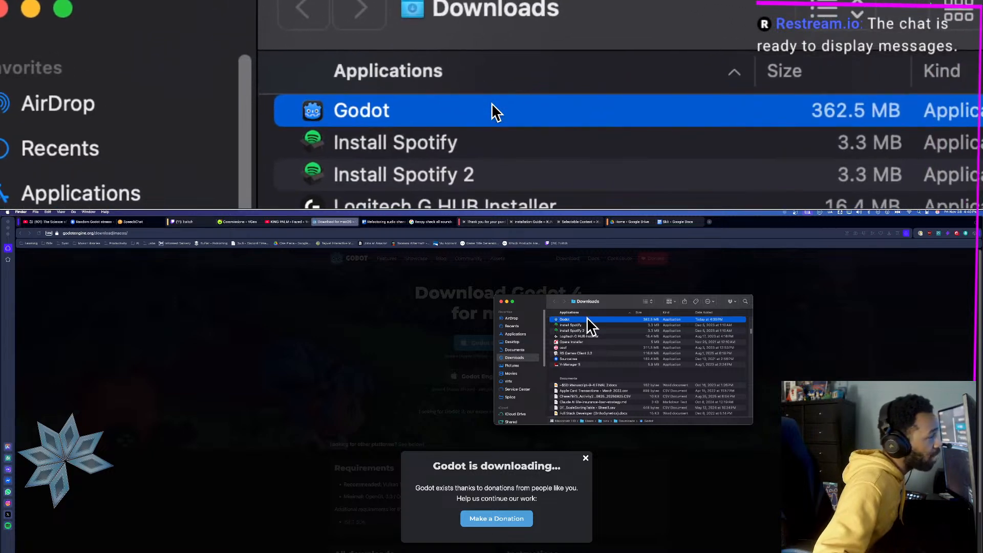
right_click(587, 317)
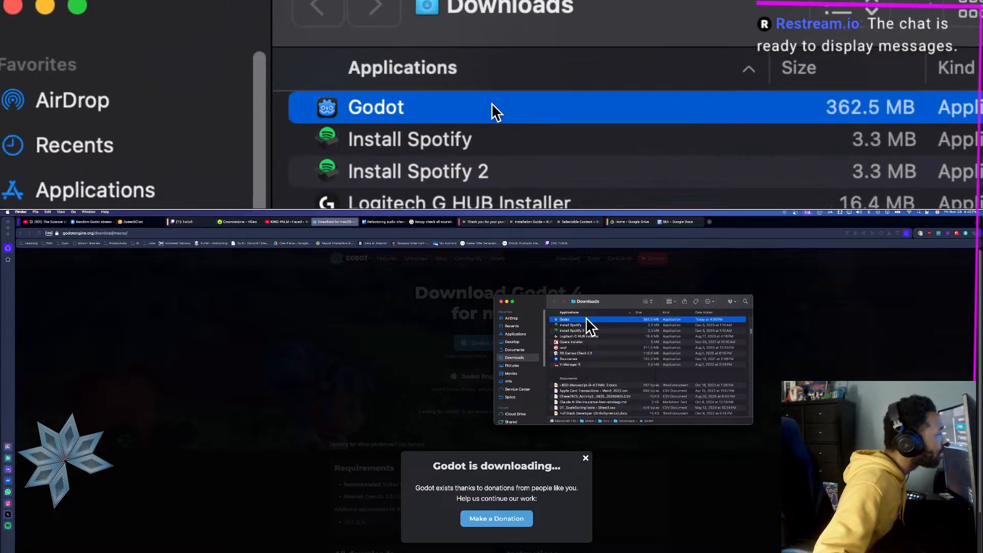
click(608, 310)
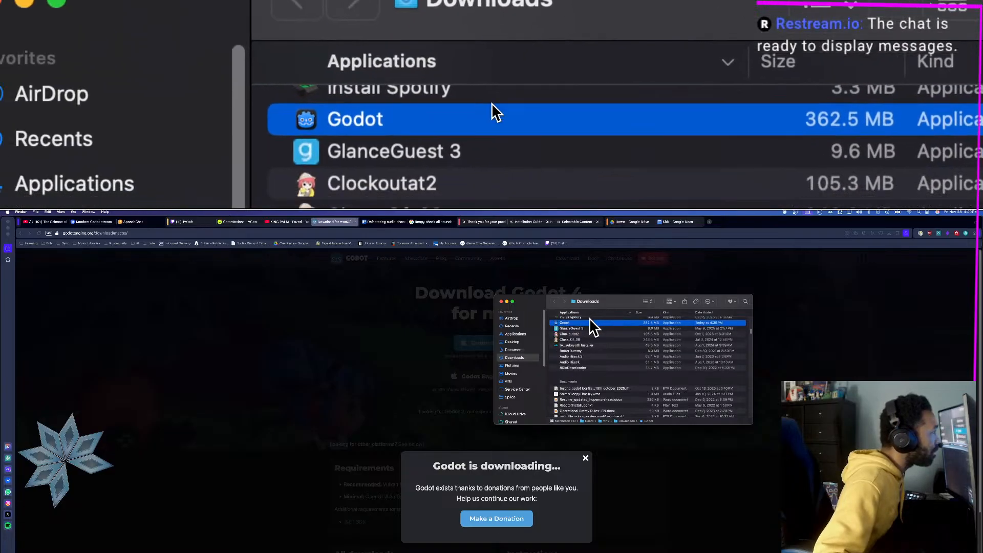
scroll(584, 320, up, 2)
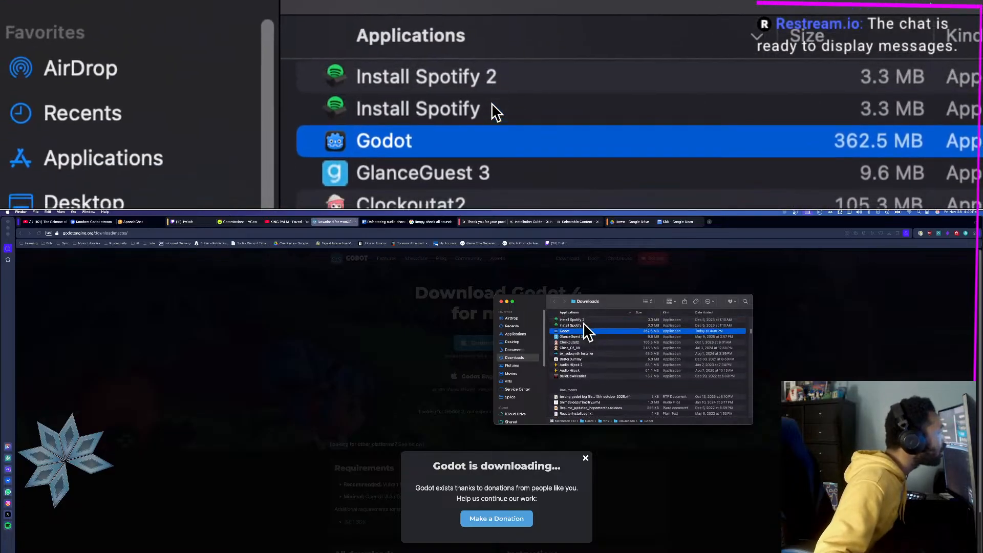
drag(583, 330, 529, 335)
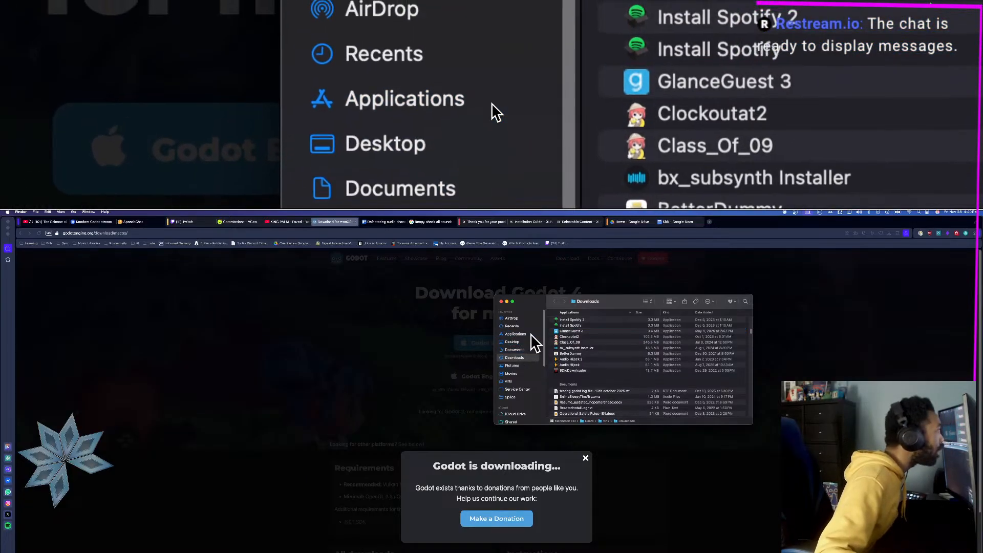
Step: Launch the newly installed standard Godot application, not Godot_mono, and allow macOS to open the downloaded app
key(super+space)
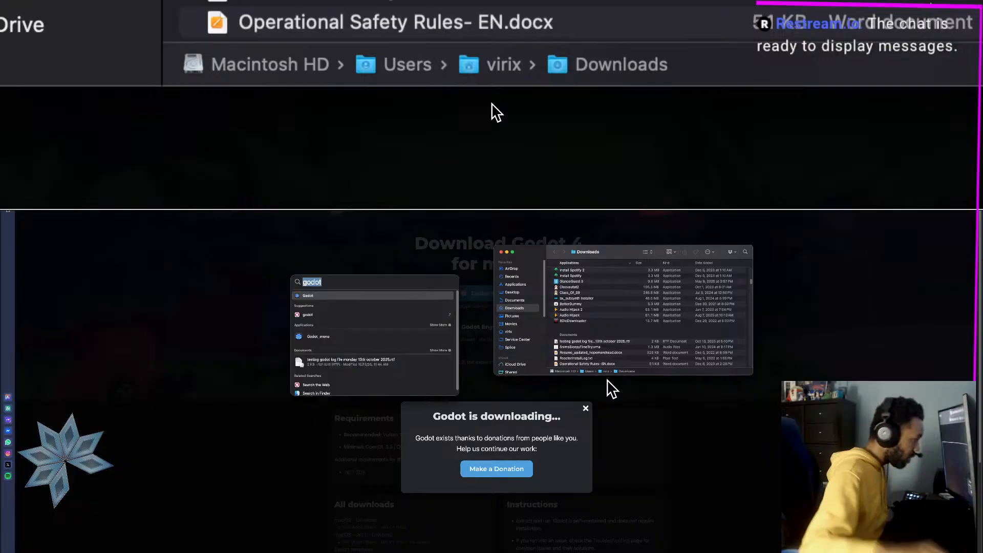
text(Godot)
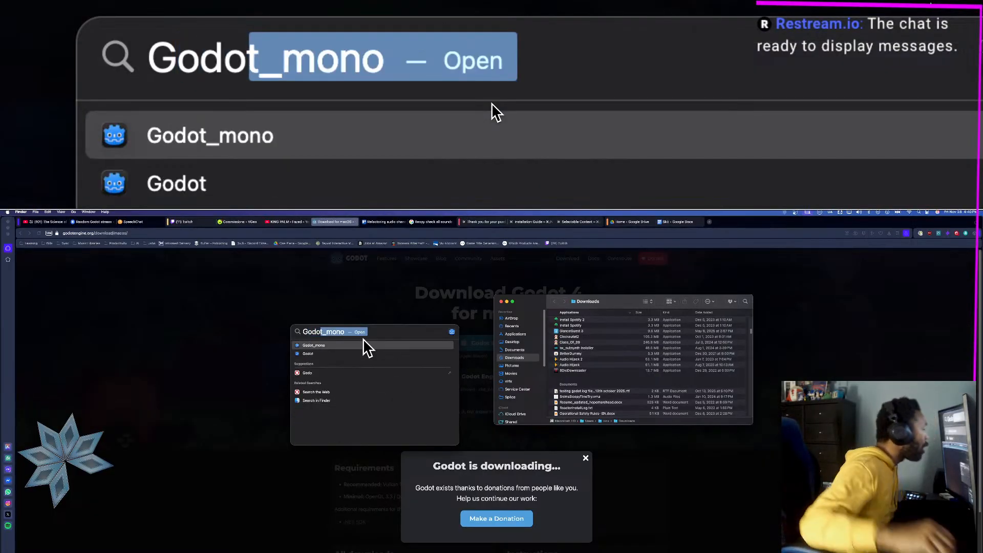
click(329, 352)
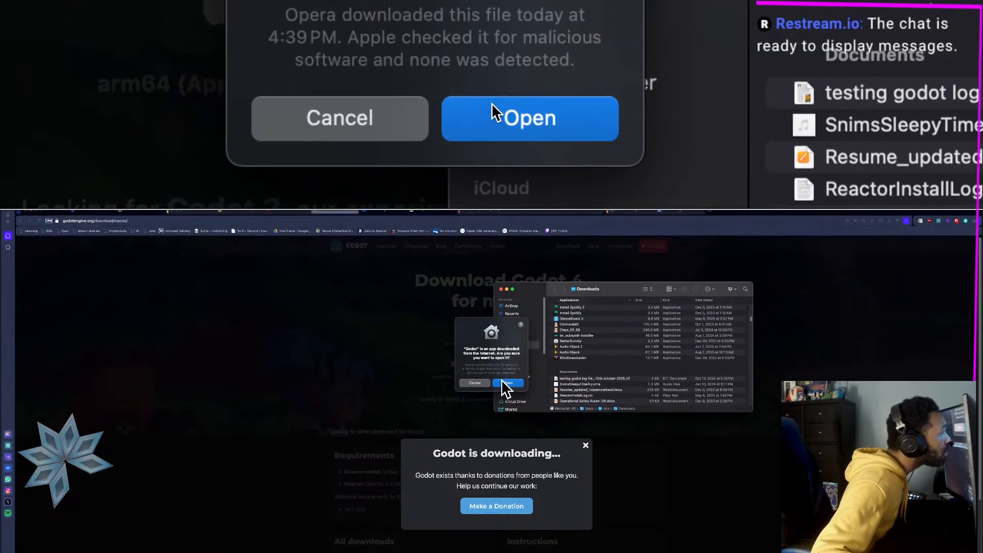
click(503, 381)
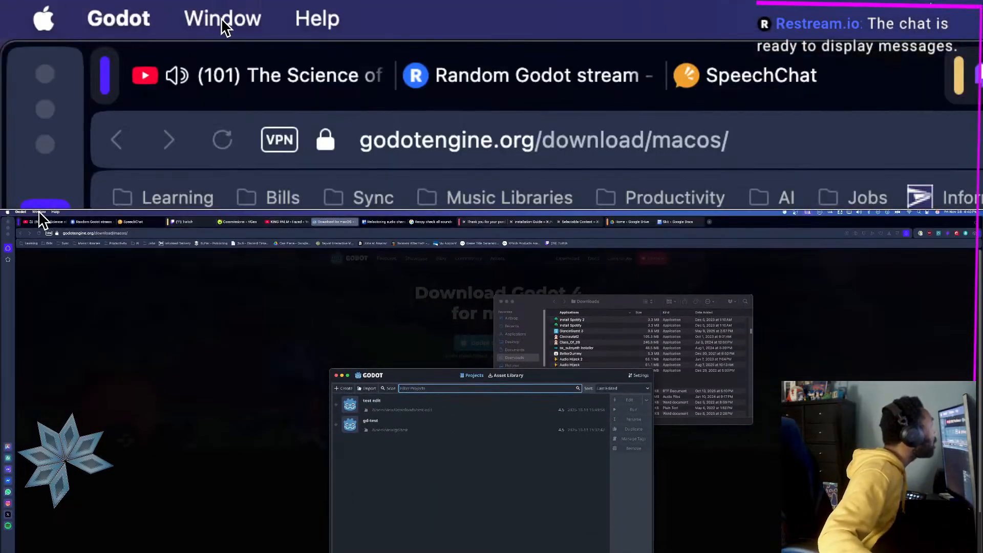
Step: Check the installed engine version in the About Godot information and close it
click(38, 212)
click(24, 220)
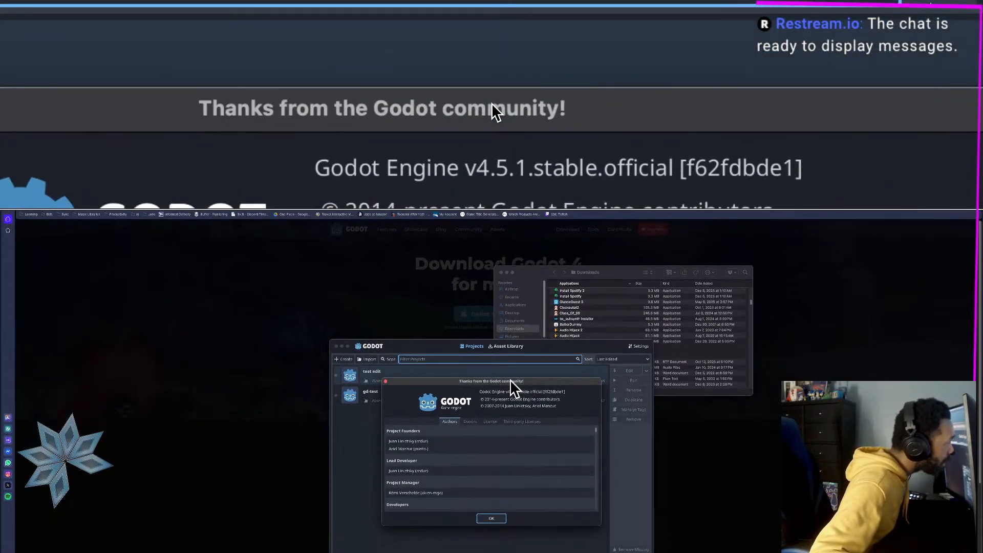
key(Escape)
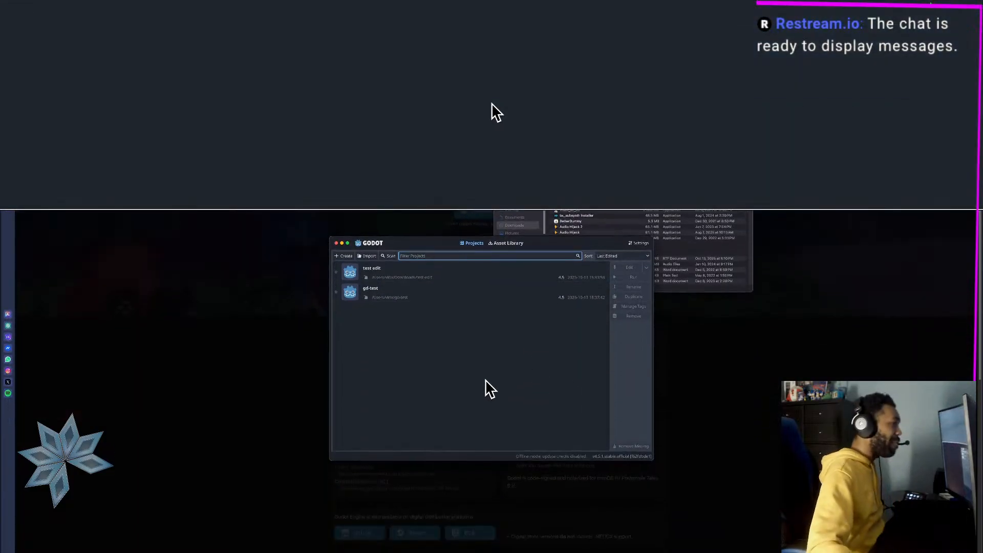
Step: Open GitHub Desktop and switch the current repository to Alligori
key(super+space)
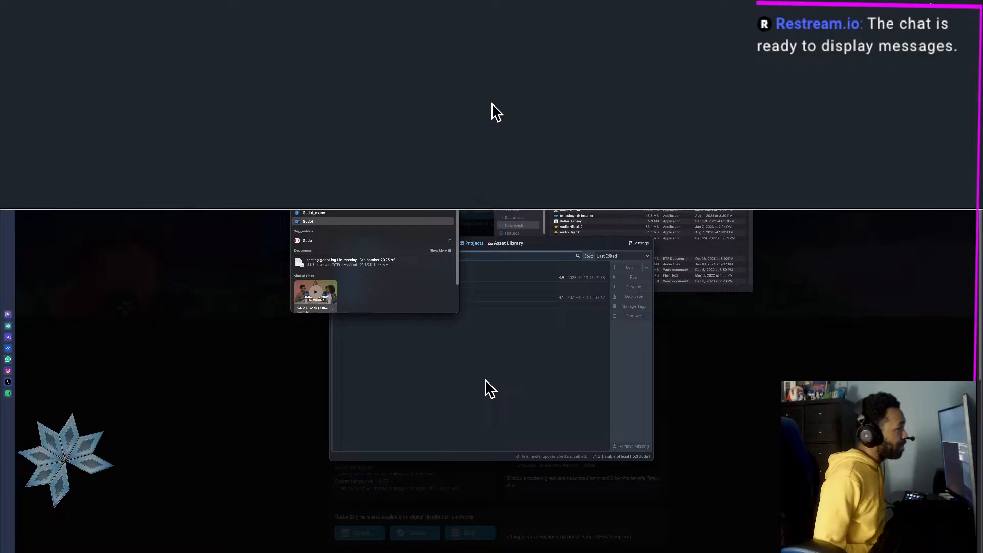
text(gith)
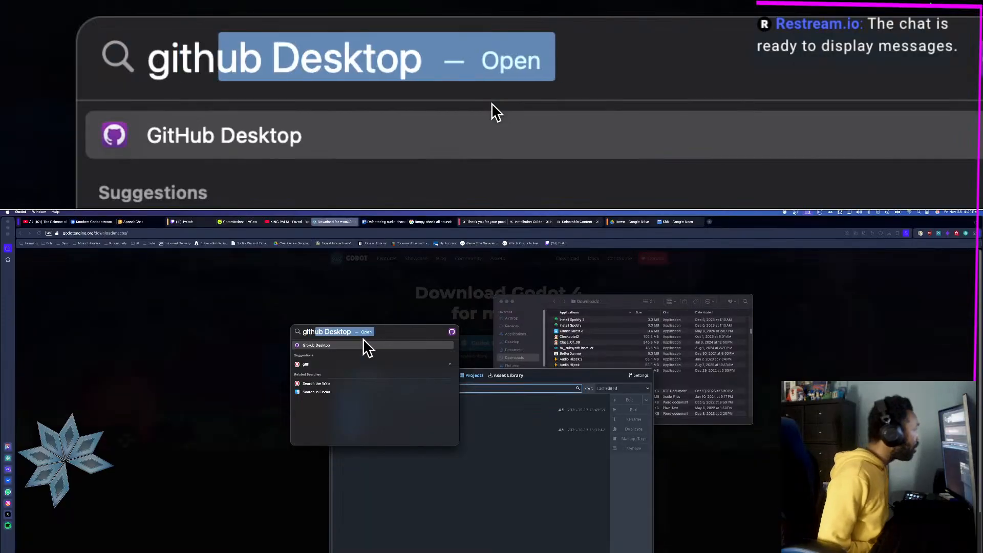
key(Return)
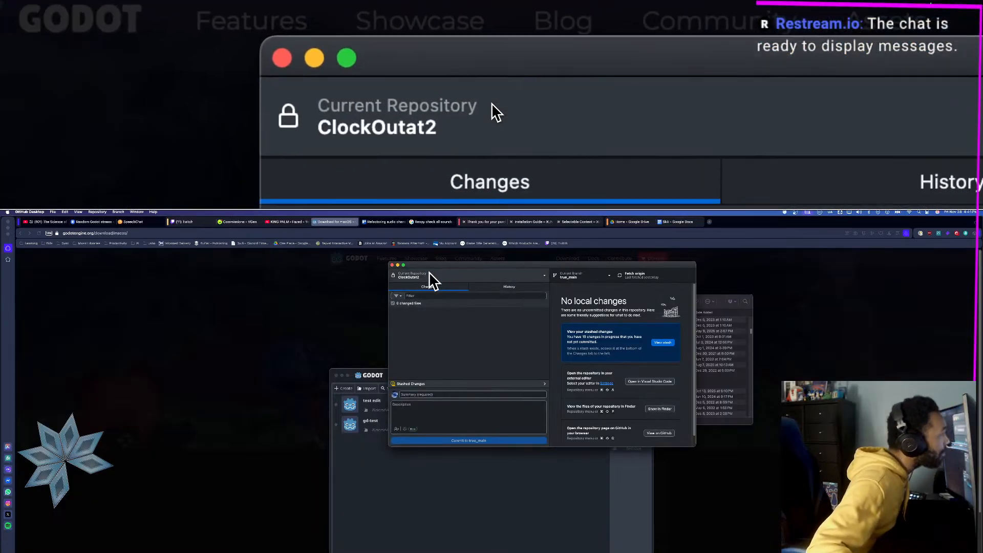
drag(428, 266, 391, 281)
click(468, 288)
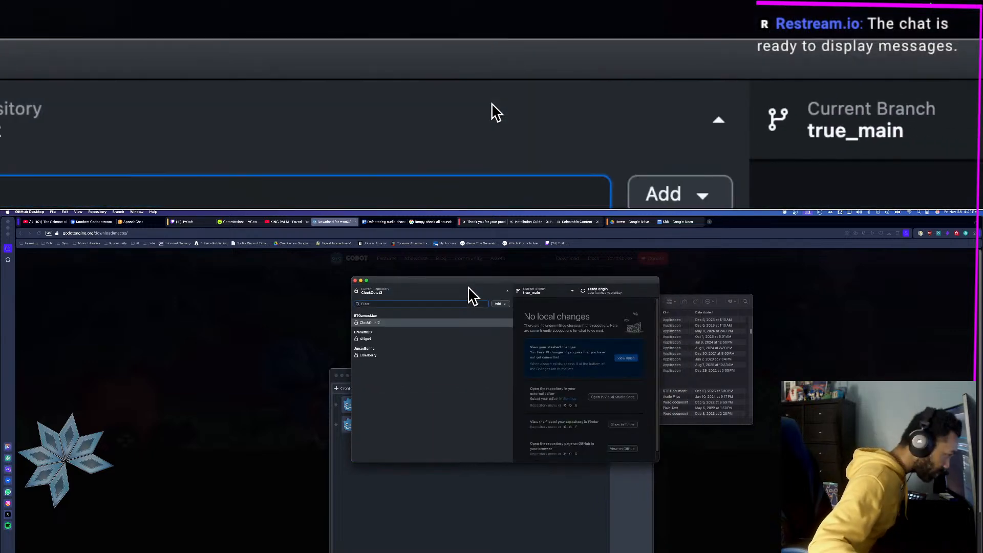
click(375, 337)
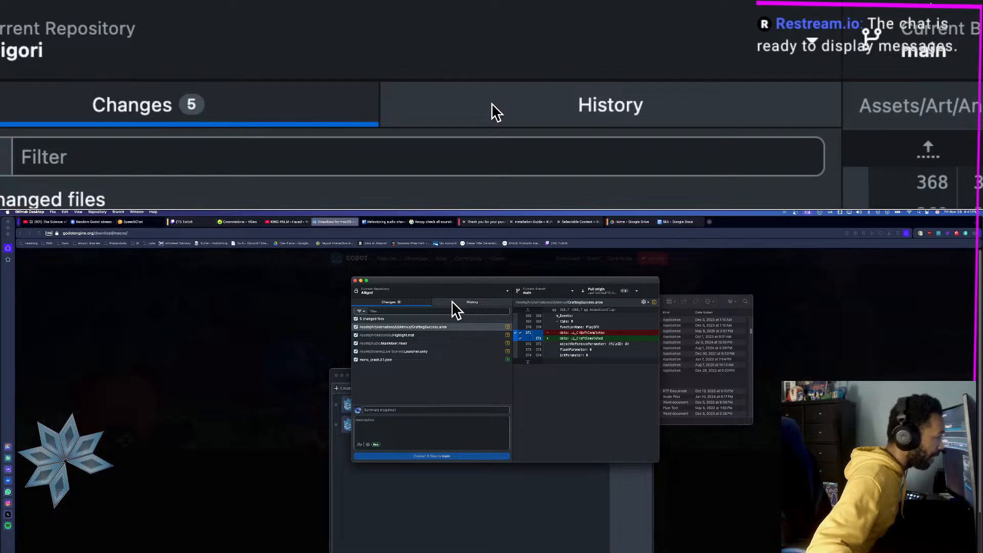
Step: Show the Alligori commit history, pull the latest commits from origin and move the window aside
click(451, 299)
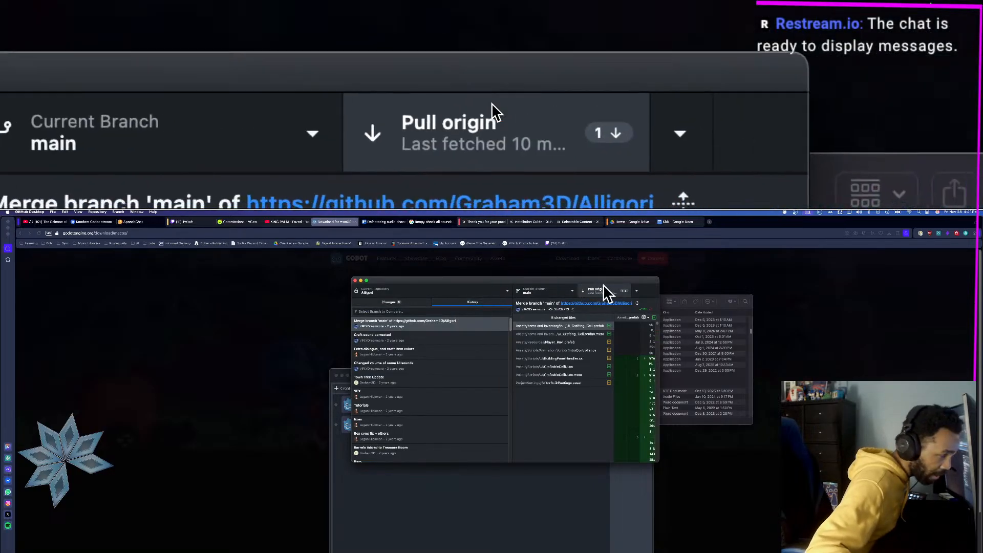
click(615, 289)
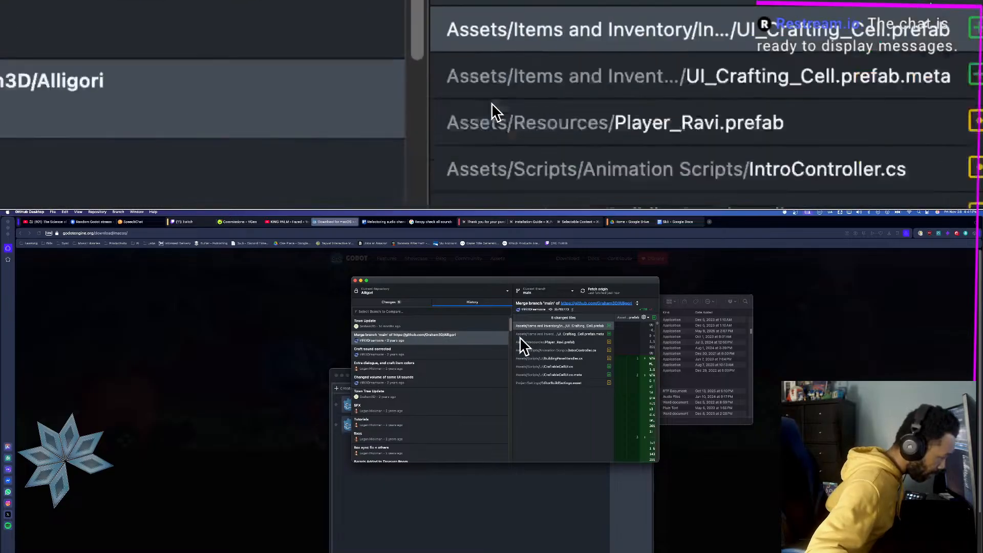
drag(499, 278, 265, 296)
Step: Switch to Discord and share the entire screen with system audio in the ongoing call
mouse_move(483, 389)
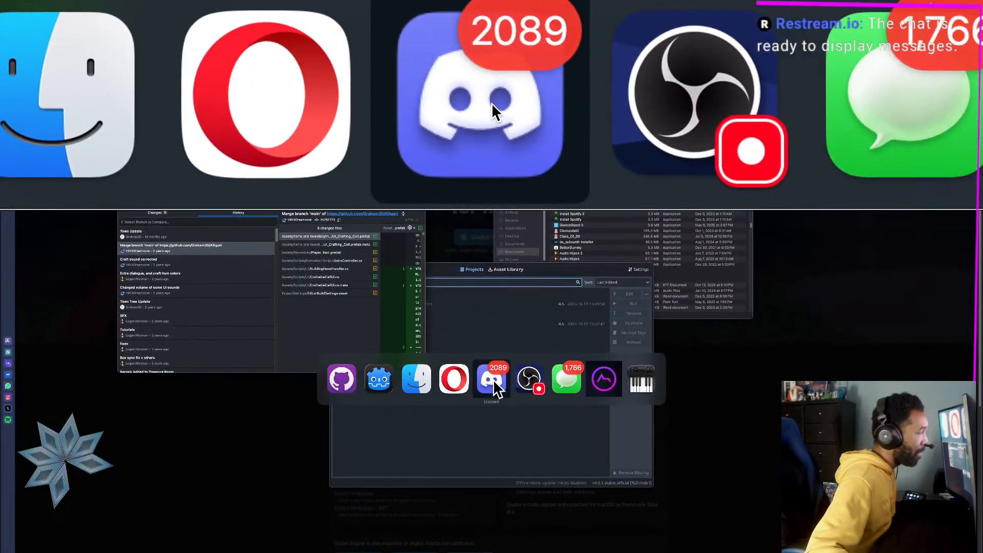
click(492, 379)
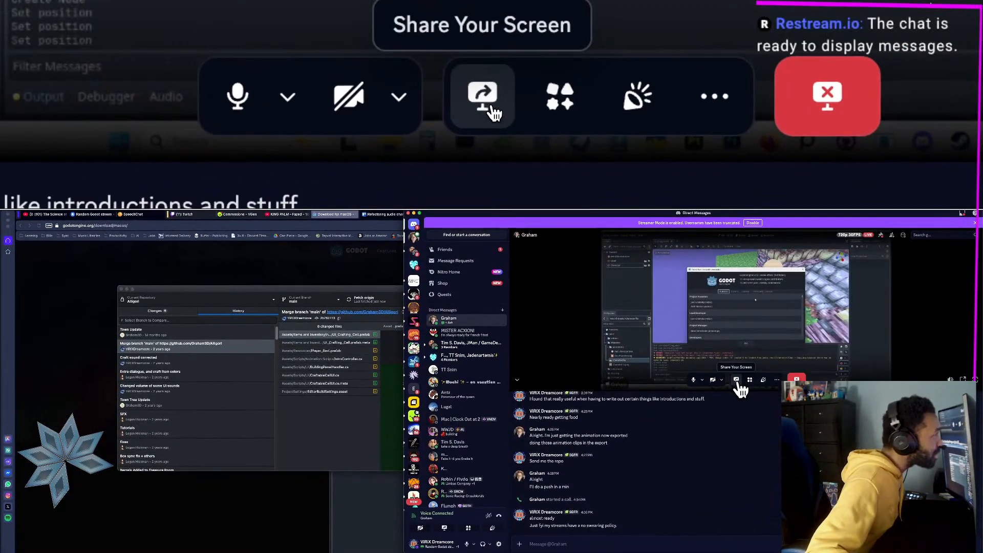
click(737, 381)
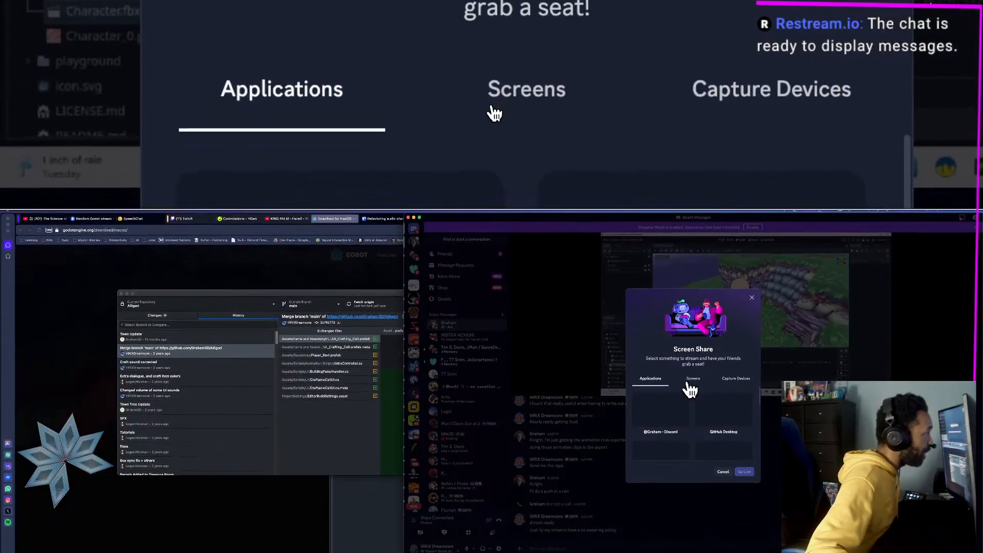
click(694, 389)
click(669, 391)
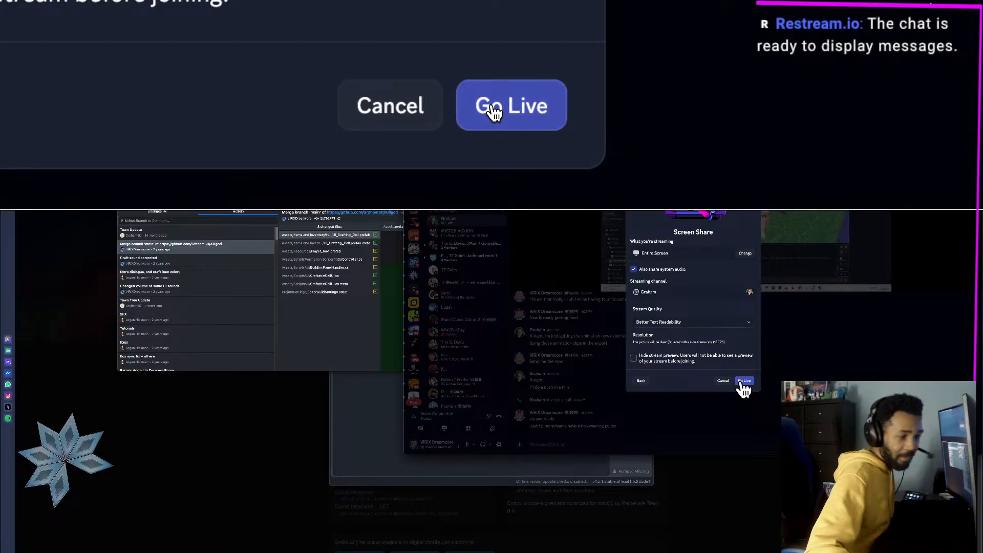
click(743, 382)
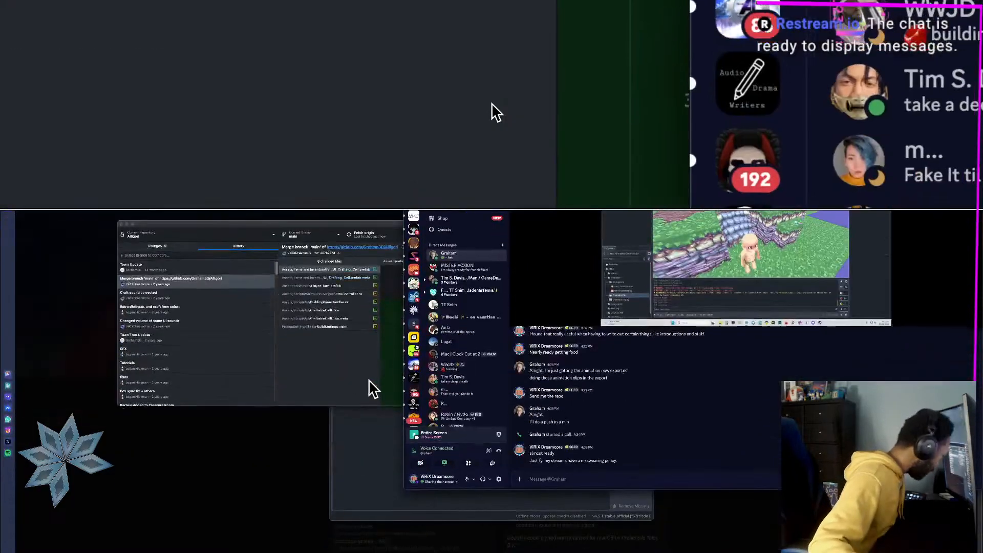
Step: Return to the Godot project manager and start importing a project, opening the file and directory browser
click(369, 379)
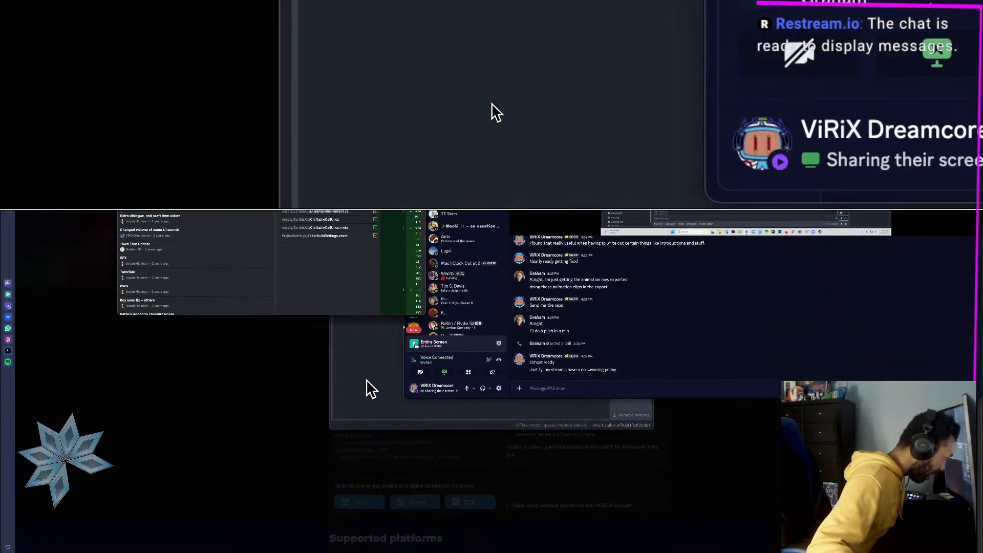
click(368, 467)
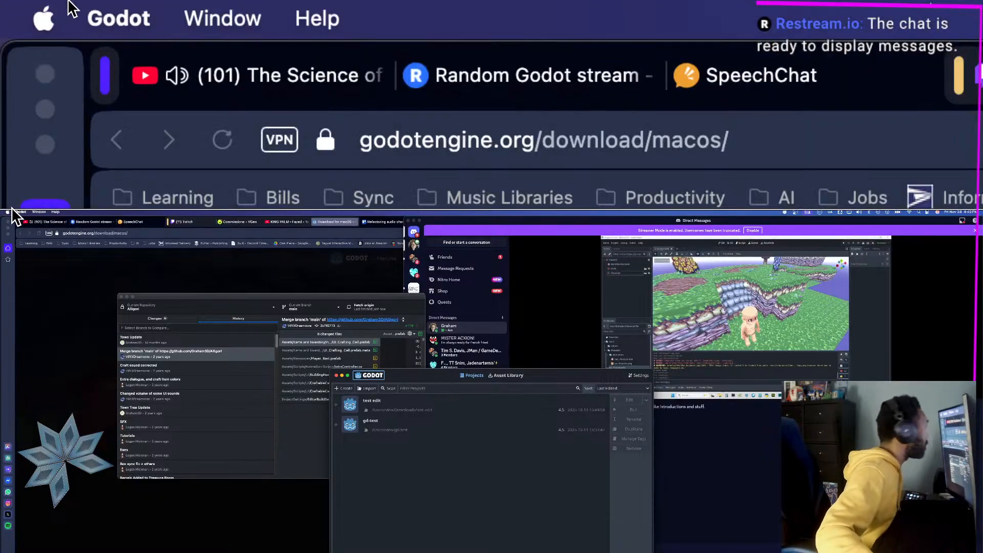
click(117, 21)
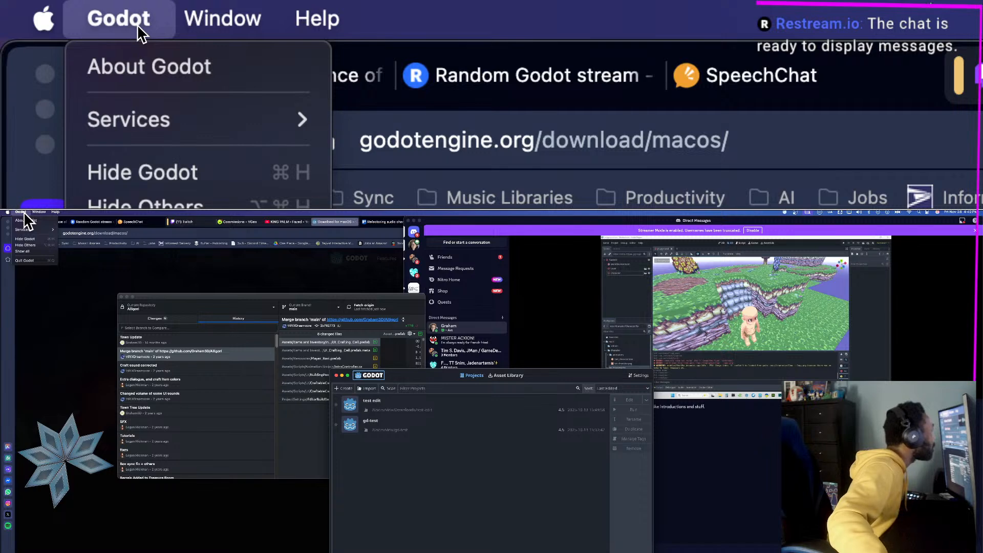
mouse_move(199, 18)
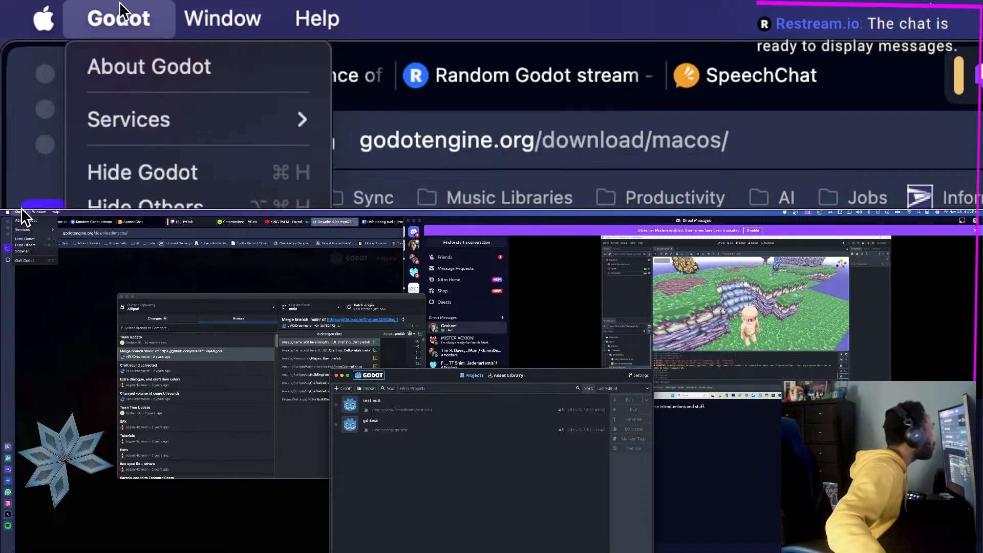
click(378, 356)
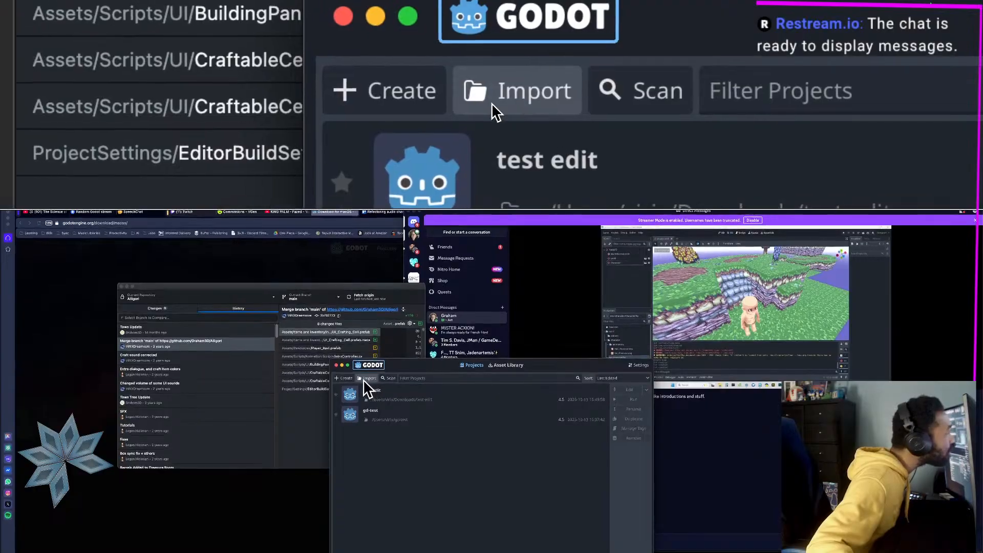
click(366, 381)
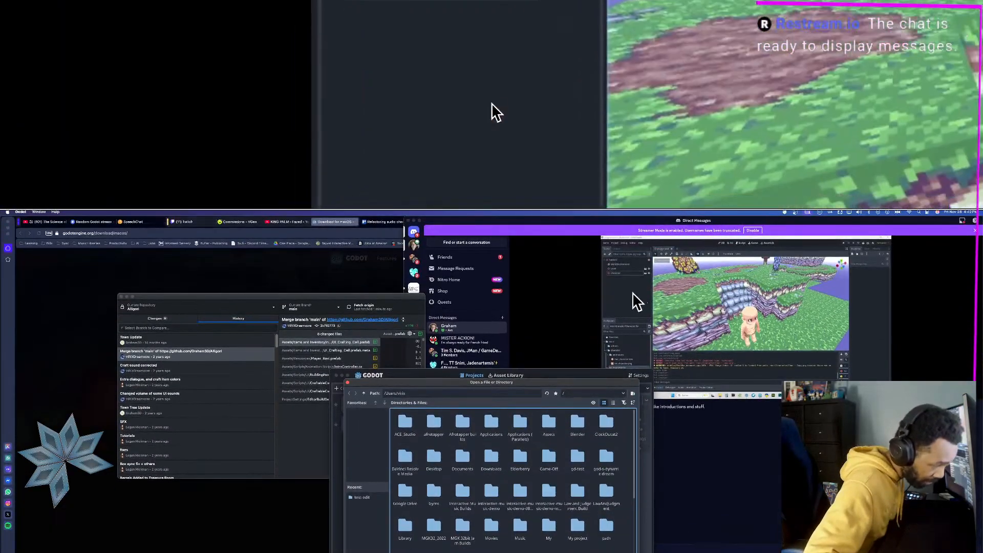
Step: Switch to Discord and send the message "???" in the call partner's direct-message chat
click(720, 295)
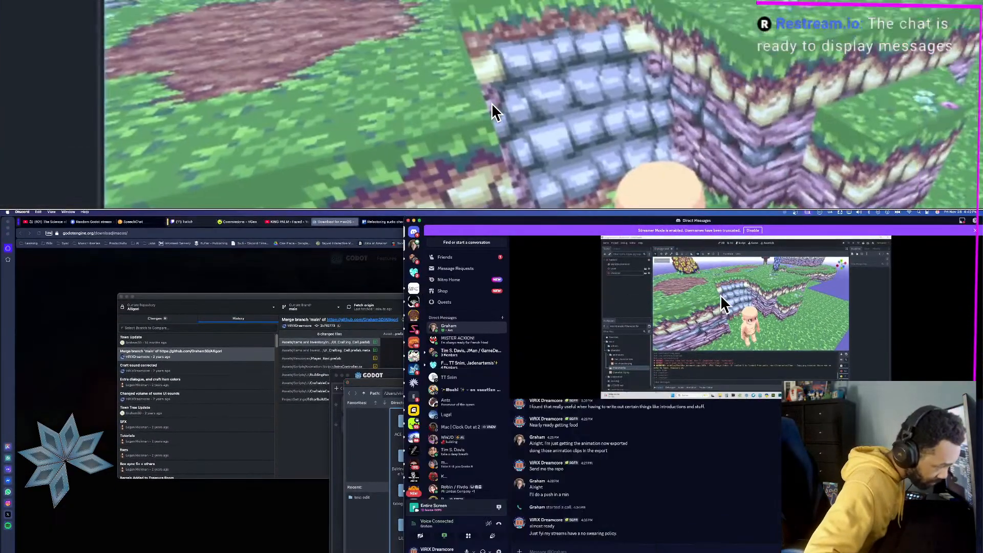
click(723, 307)
click(725, 308)
click(727, 314)
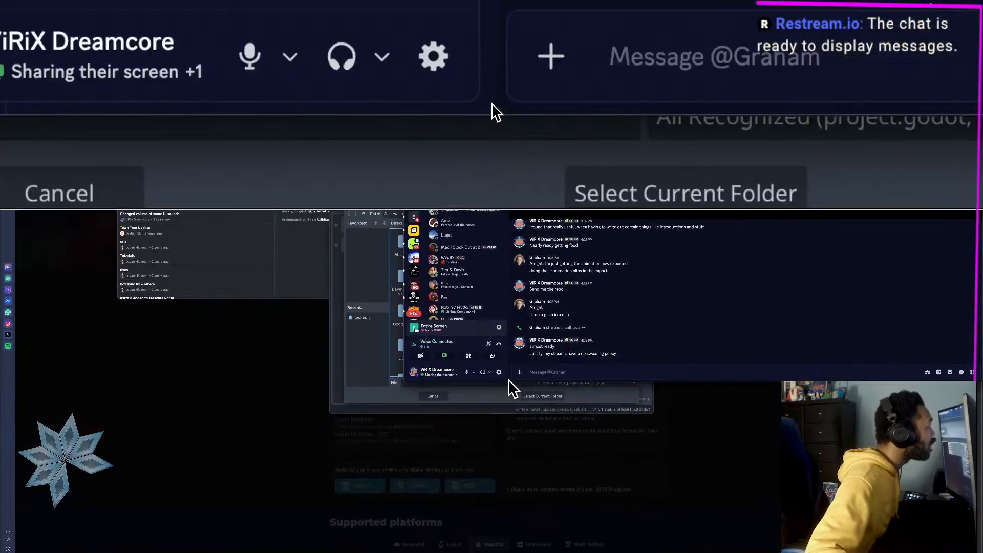
click(544, 365)
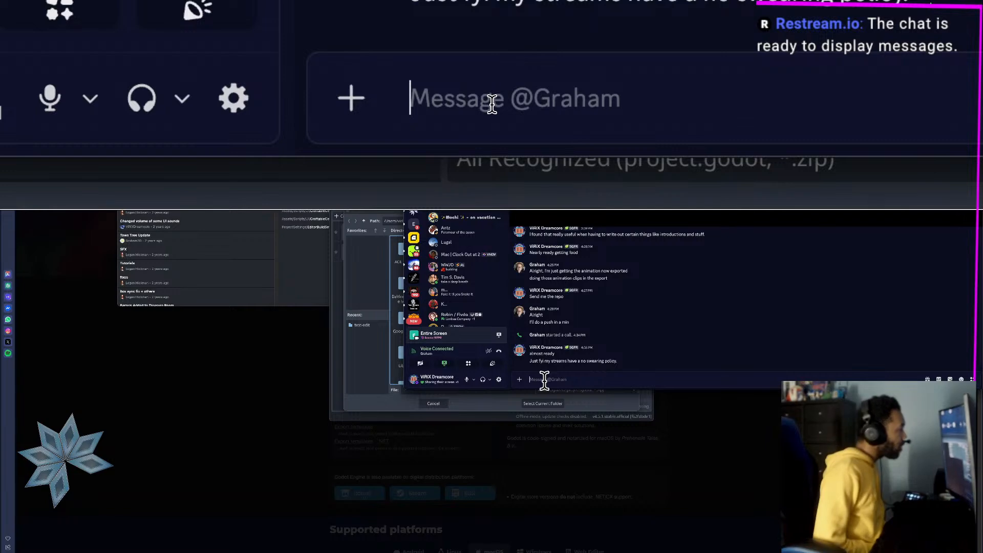
key(Return)
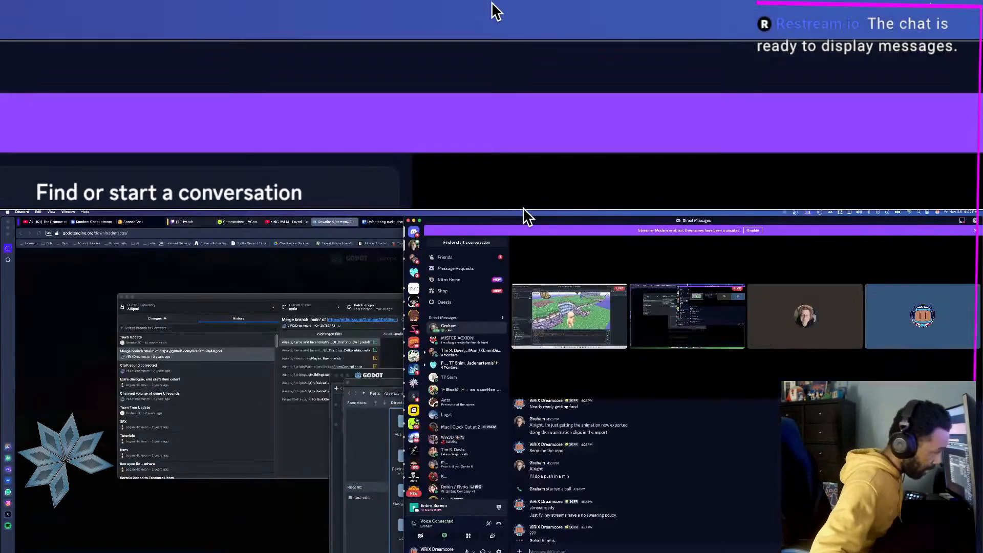
Step: Switch to GitHub Desktop, look through the repository list and select Alligori again
key(super+Tab)
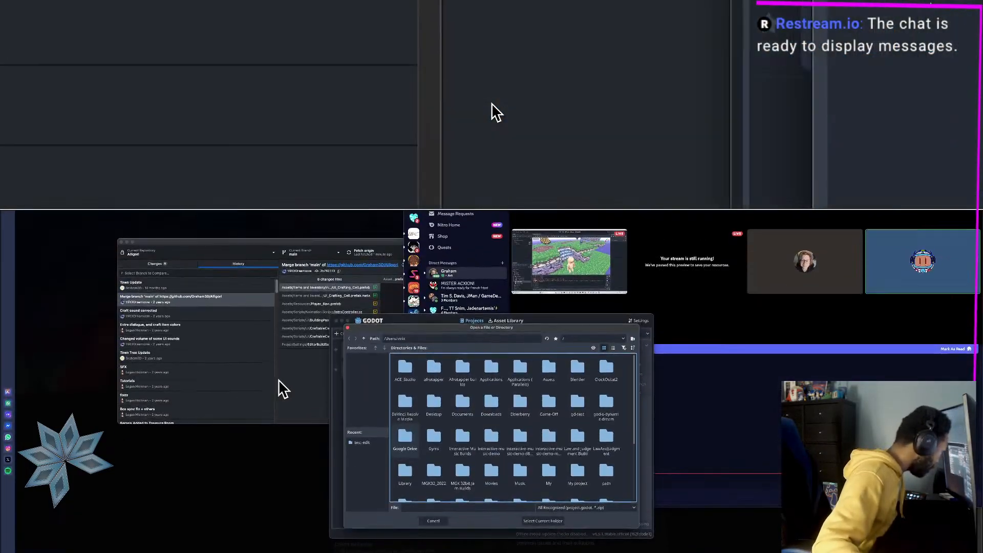
click(277, 384)
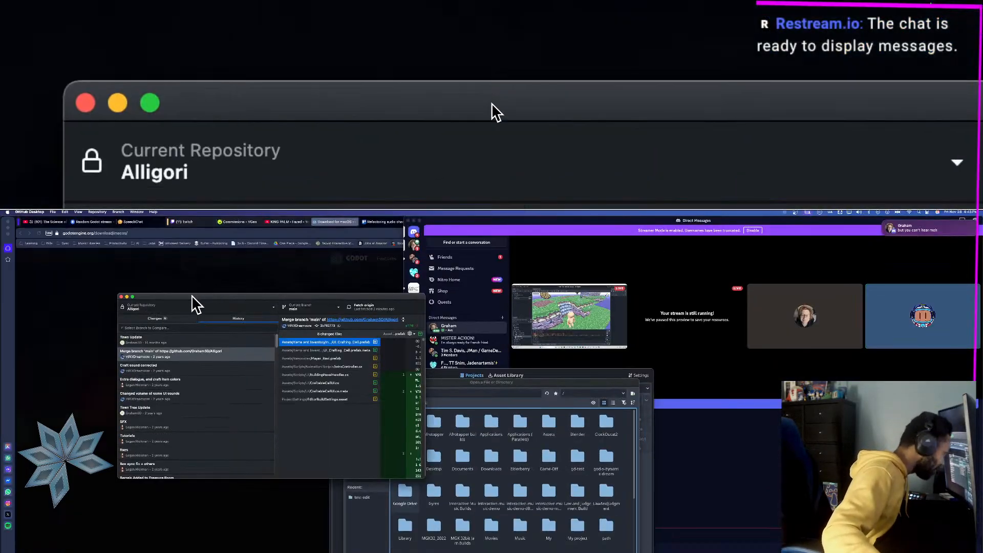
click(209, 310)
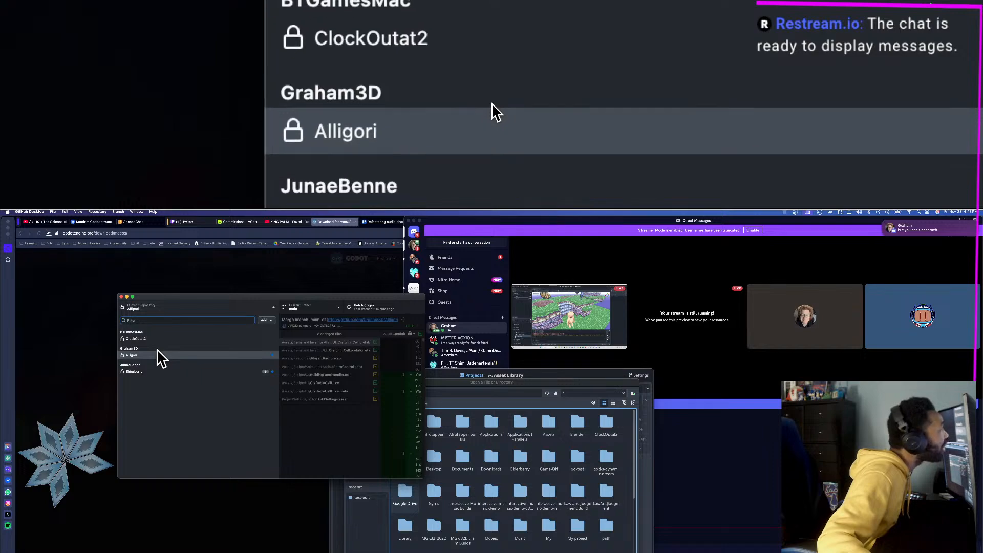
click(158, 355)
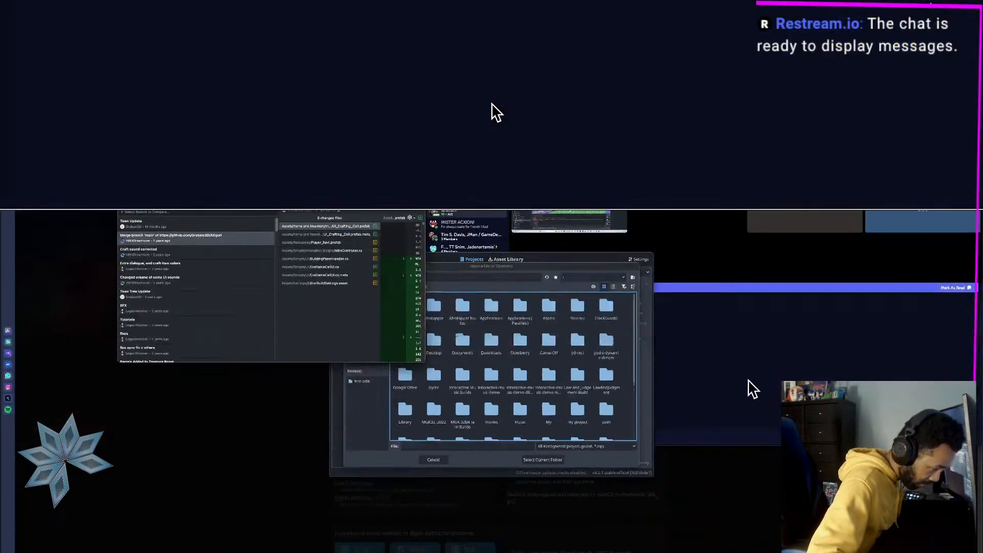
Step: Return to Discord, review the Voice & Video input and output device settings and close them
click(659, 537)
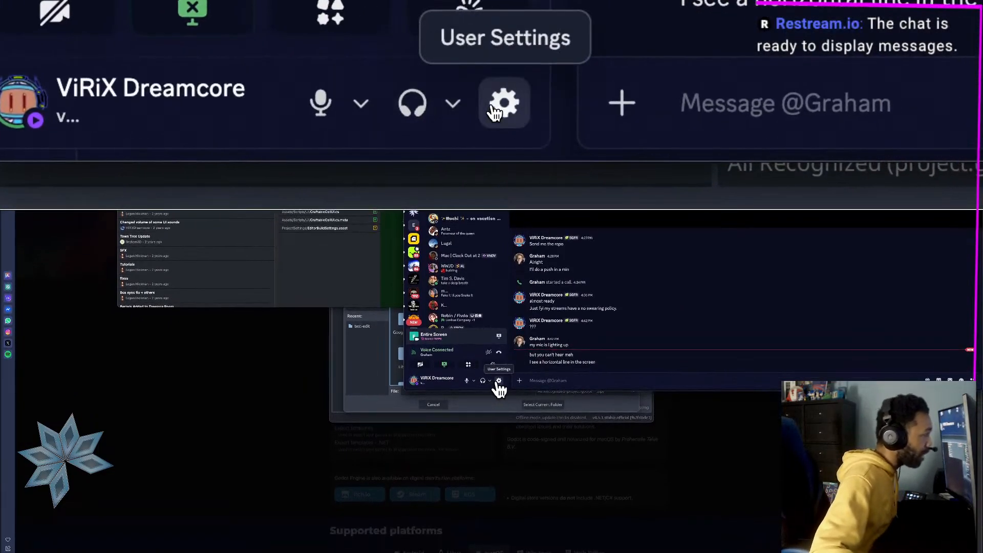
click(496, 383)
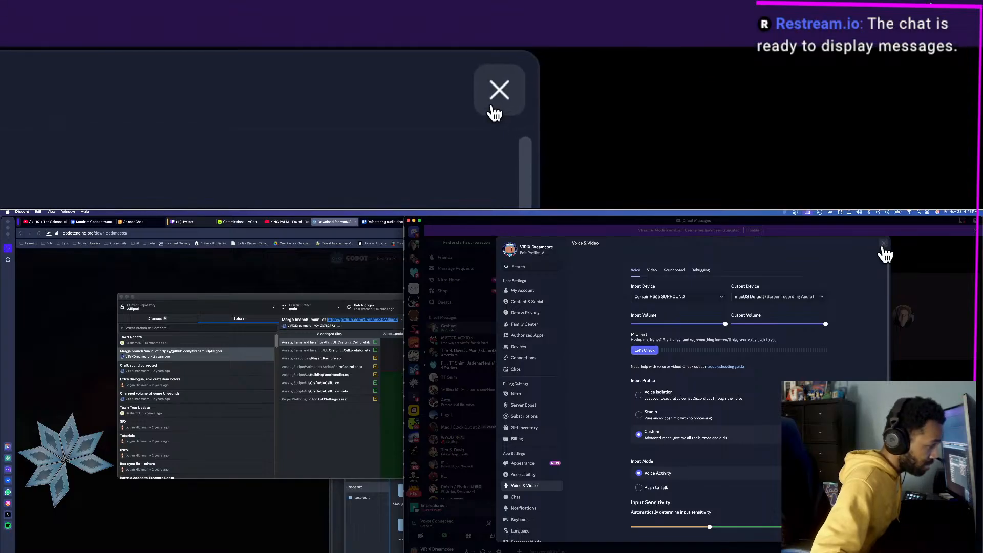
click(883, 244)
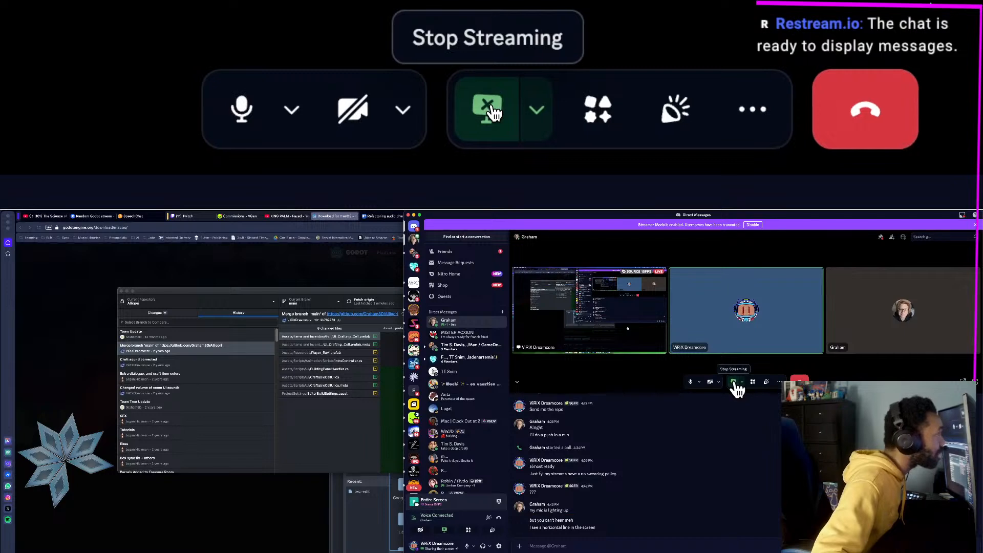
Step: Stop the screen share, leave and rejoin the call, and hang up again to start a new voice call with the call partner
click(735, 387)
click(759, 381)
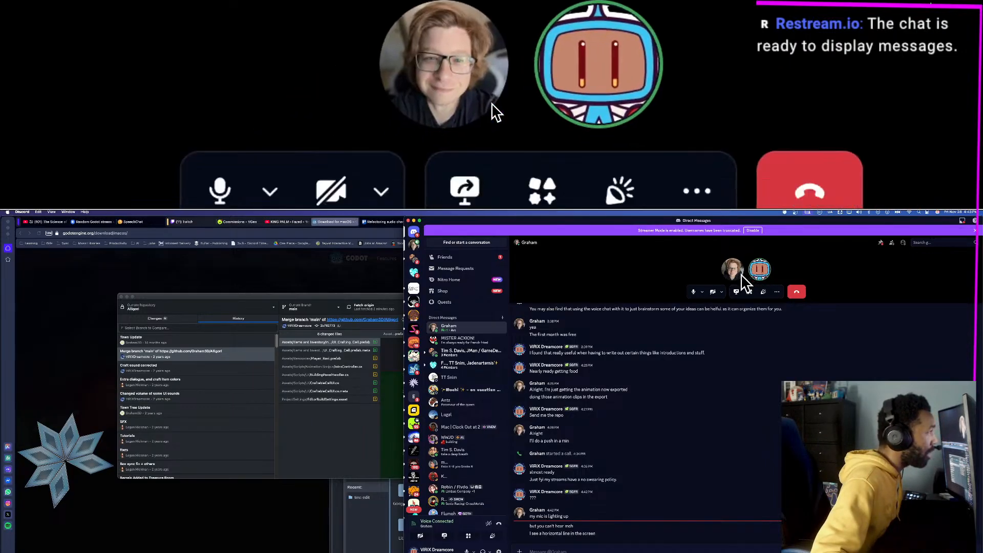
click(797, 296)
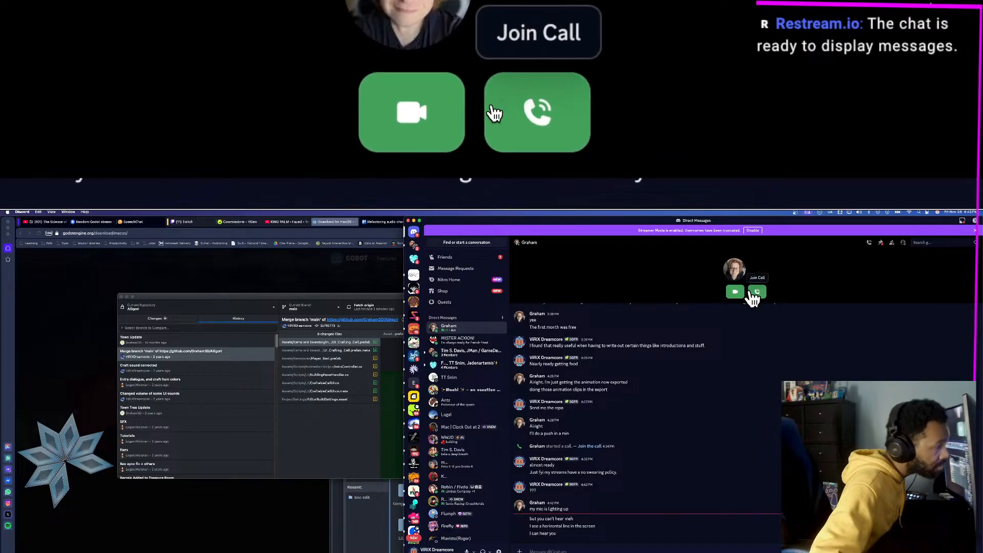
click(751, 295)
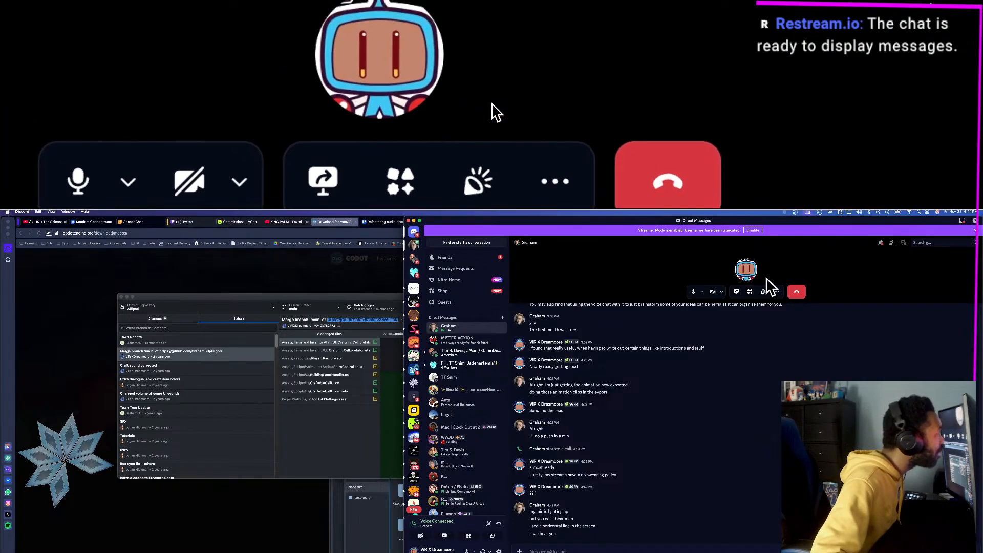
click(796, 296)
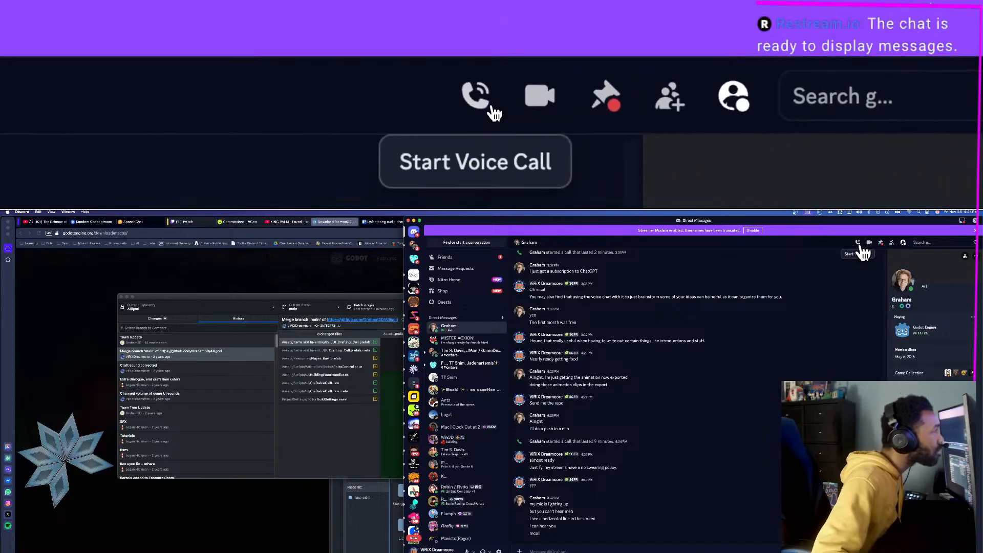
click(858, 243)
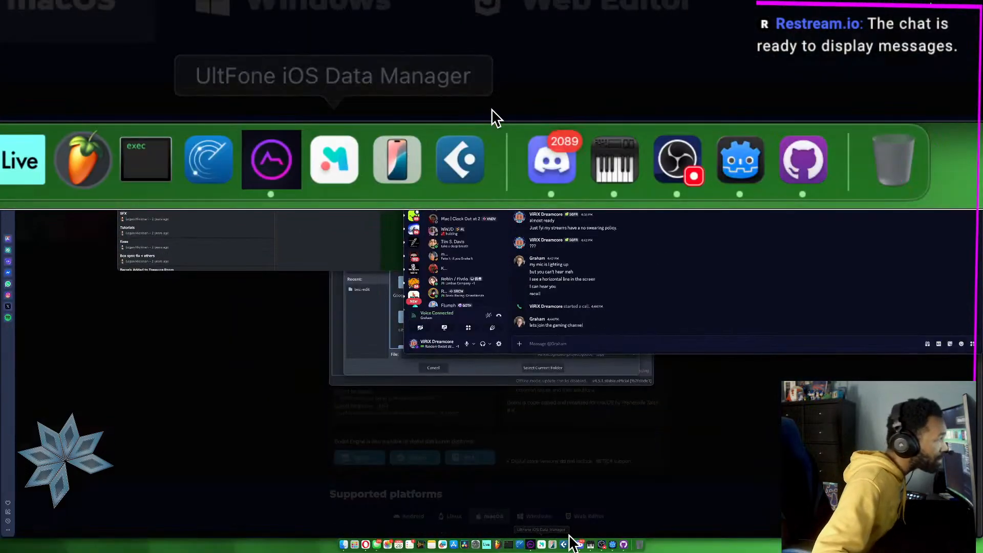
Step: Switch to OBS Studio to check the microphone and other levels in the Audio Mixer, and return to Discord
click(603, 542)
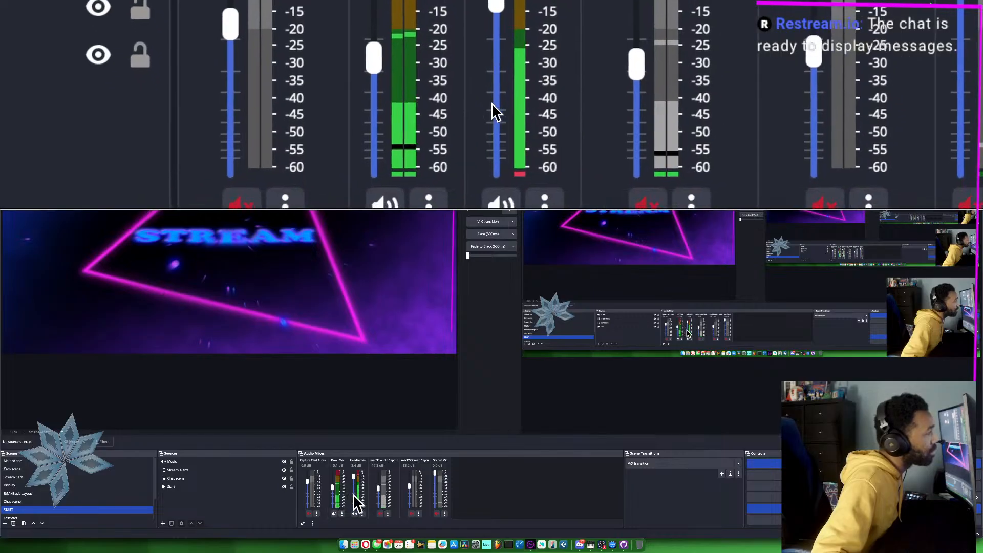
key(super+Tab)
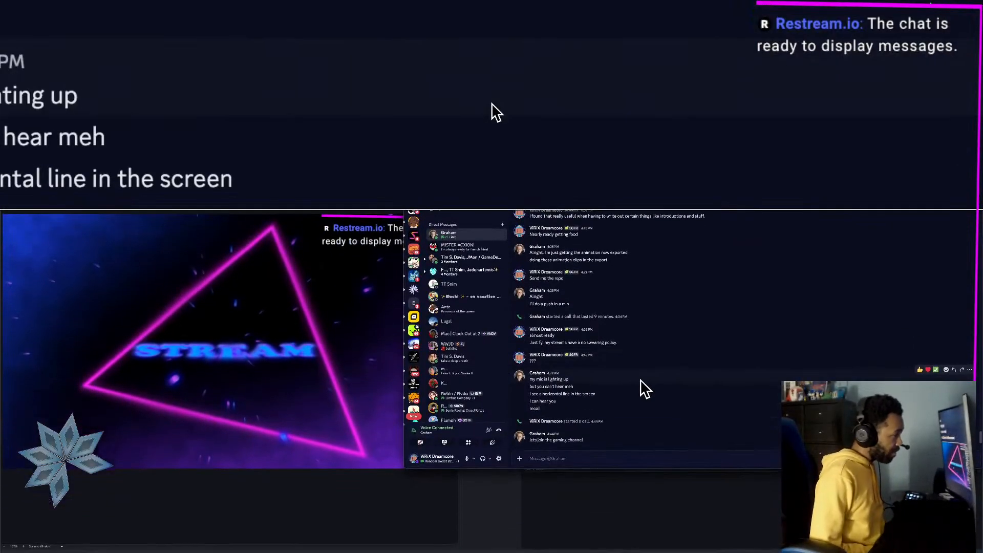
Step: Find the Batilda's Tavern server with the quick switcher and join its Development voice channel
key(ctrl+k)
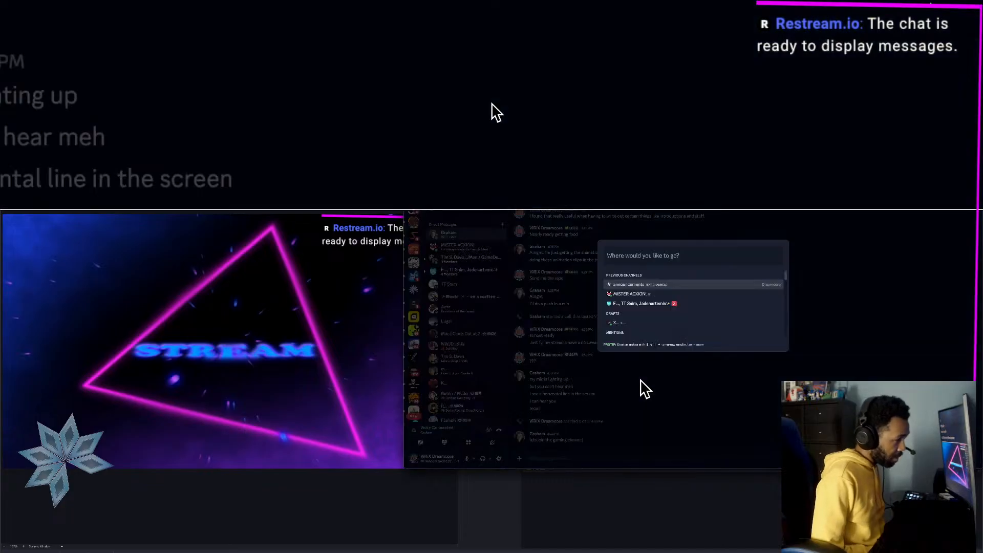
text(bat)
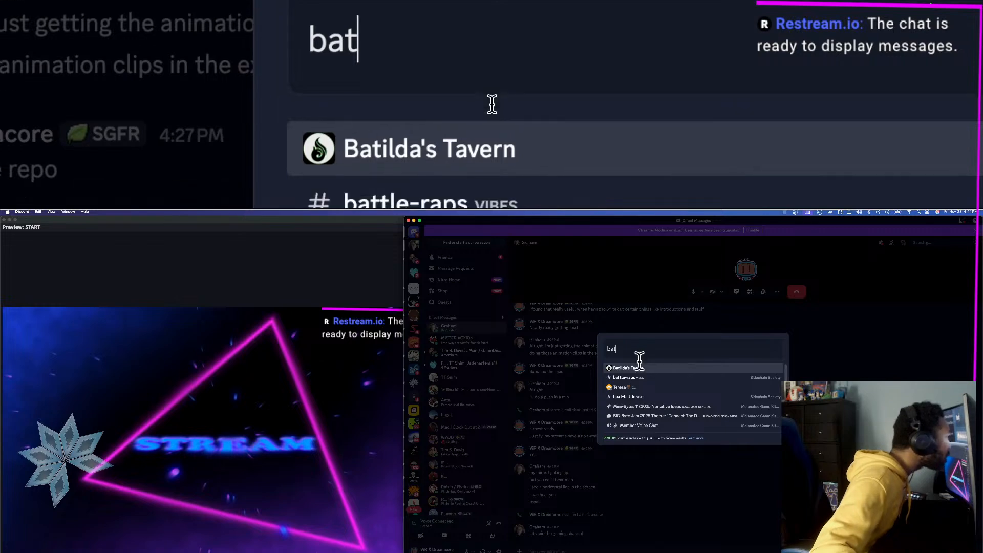
click(635, 367)
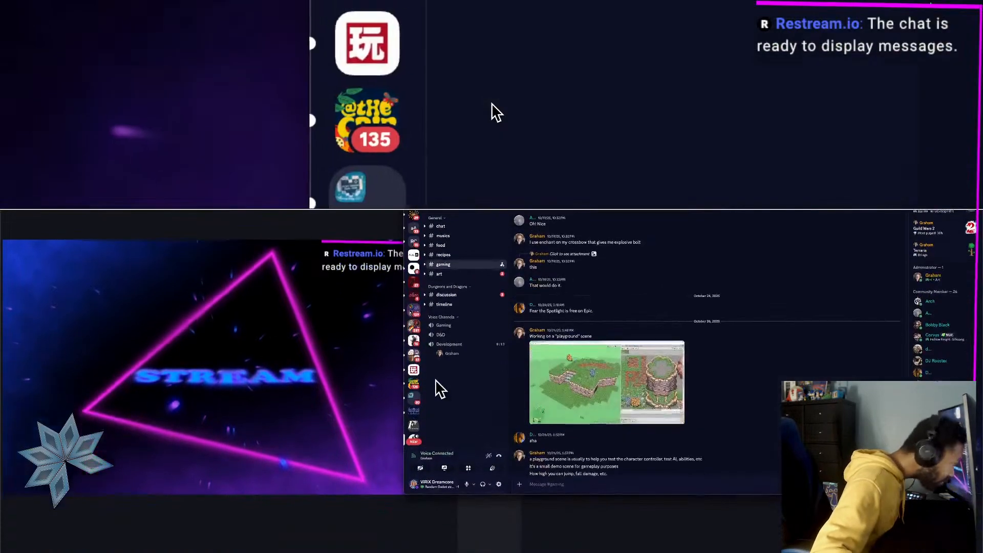
click(451, 413)
click(450, 383)
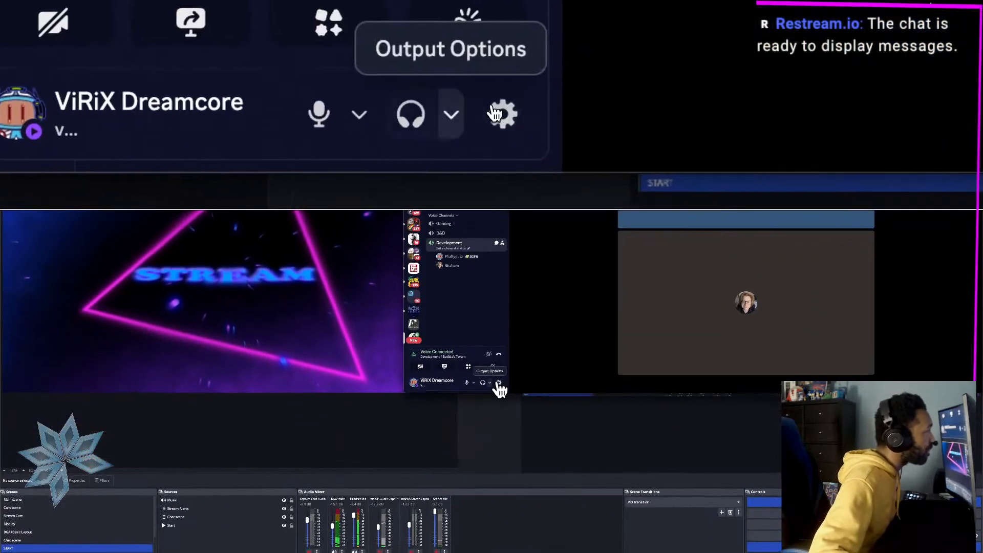
Step: Review the Voice & Video settings, run a mic test on the Corsair HS65 SURROUND input and close the settings
click(499, 396)
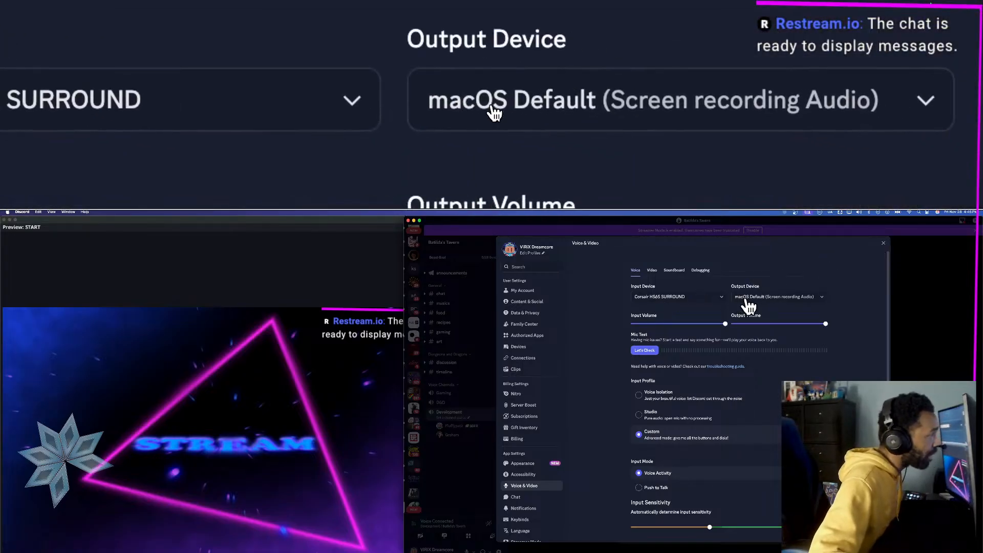
click(639, 352)
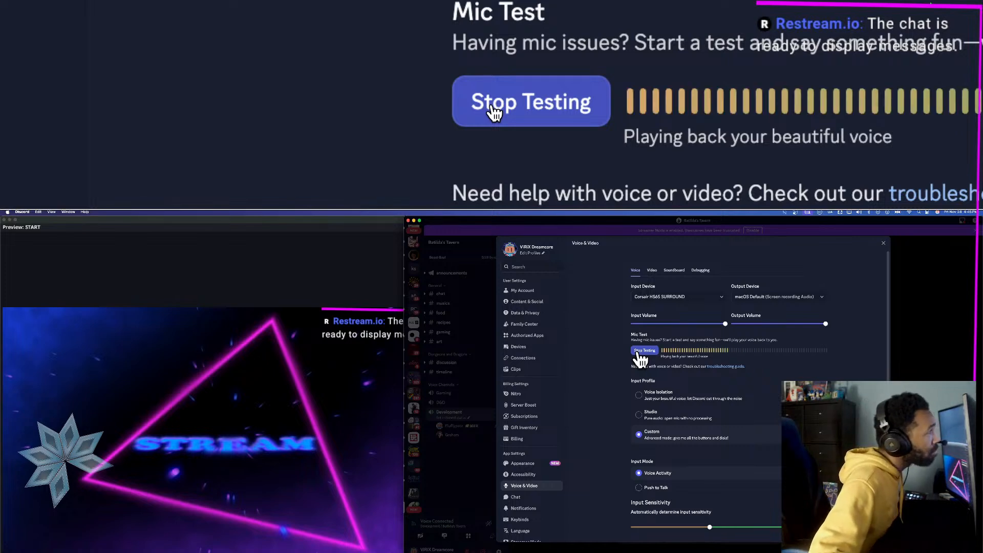
click(638, 353)
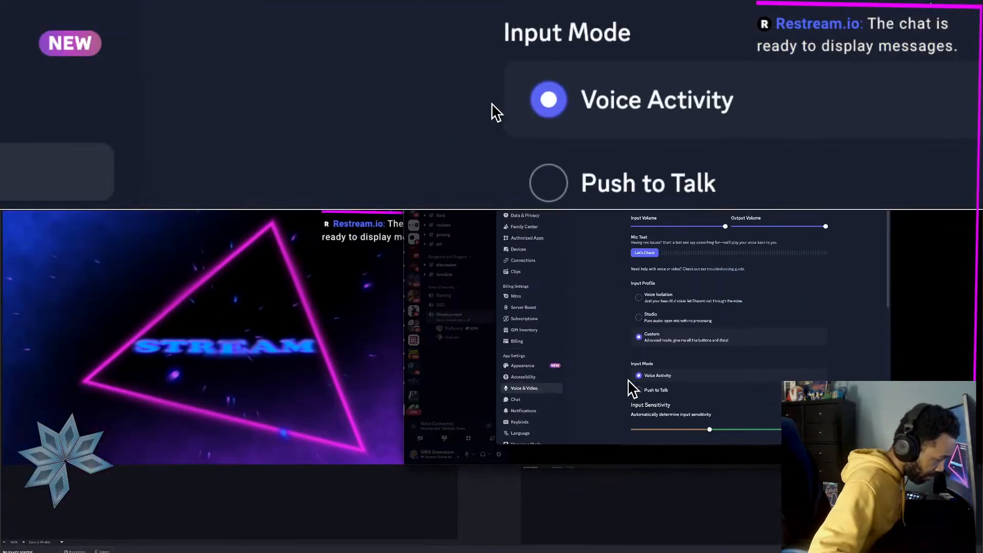
key(Escape)
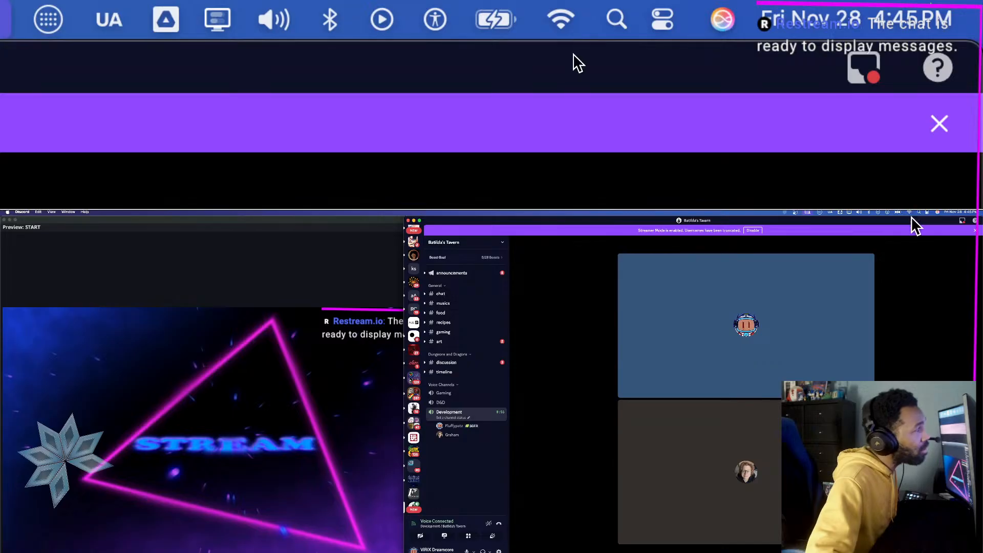
Step: Open the Development voice channel's text chat and send the message "I don't know why you can'thear me"
drag(910, 219, 766, 231)
click(828, 255)
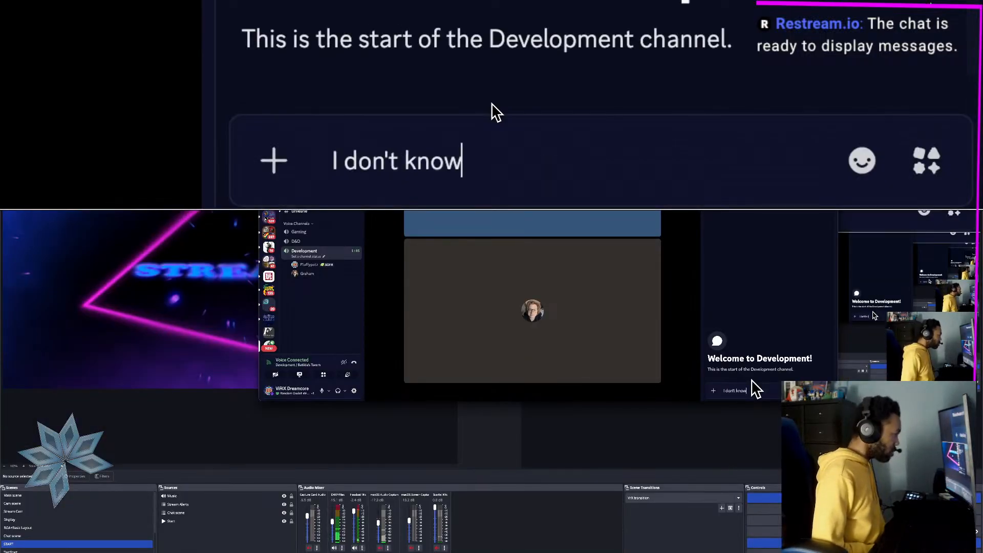
text(ear me.)
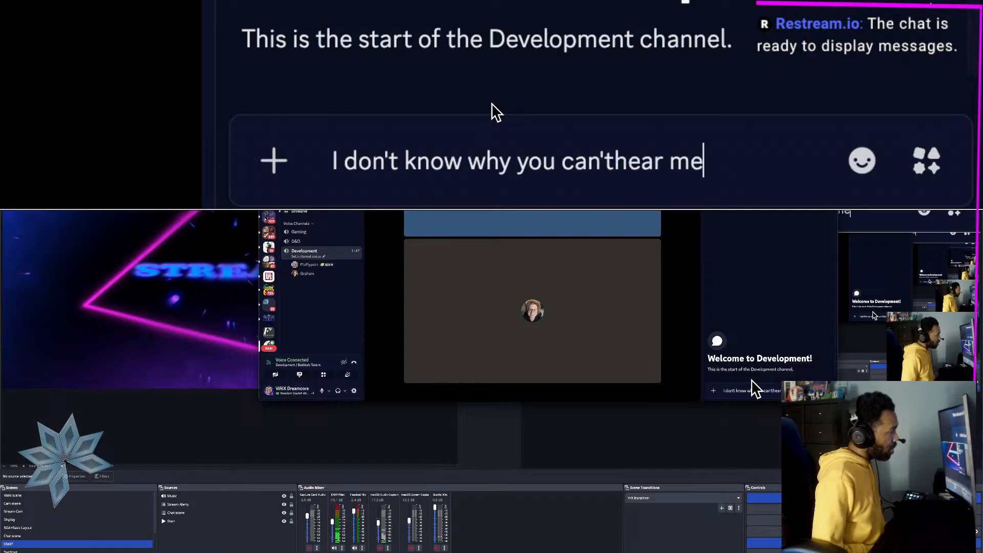
key(Return)
Step: Quit Discord and relaunch it
key(super+q)
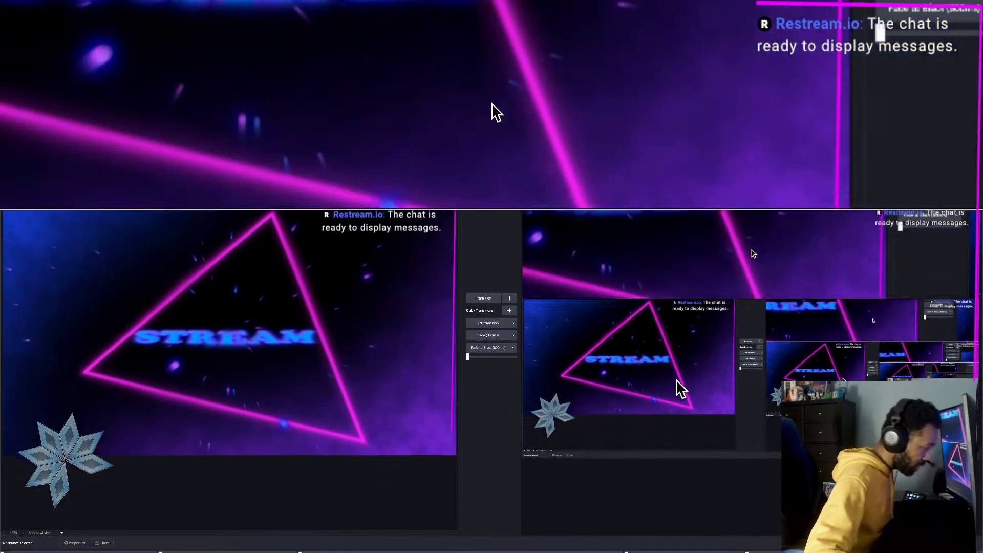
key(super+space)
text(Di)
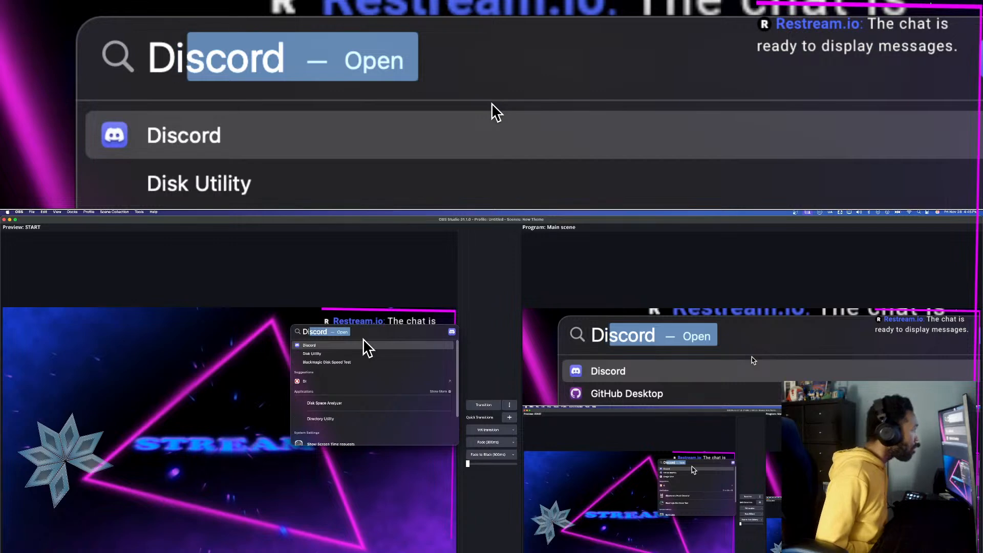
key(Return)
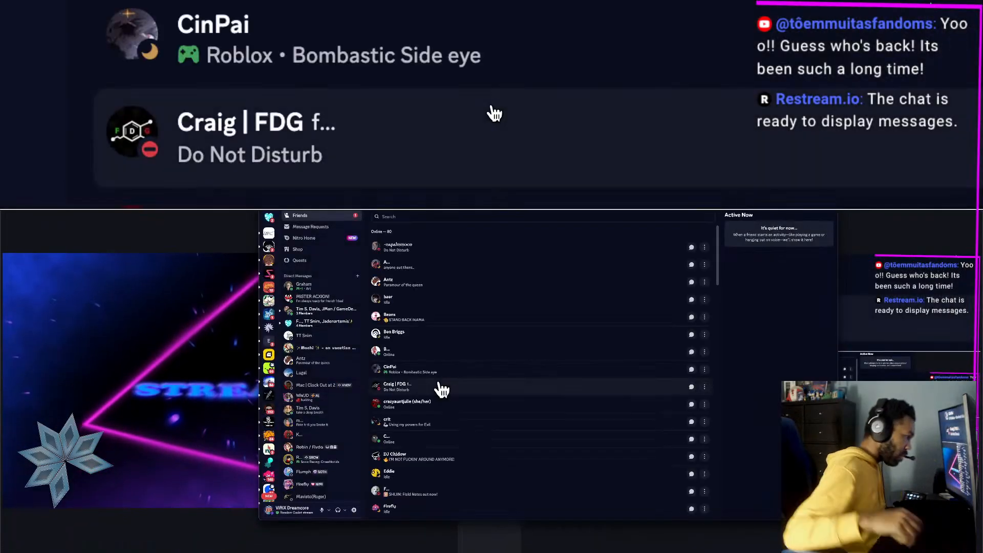
Step: Go back to the Batilda's Tavern server and open the Development voice channel's call view
key(super+k)
text(a)
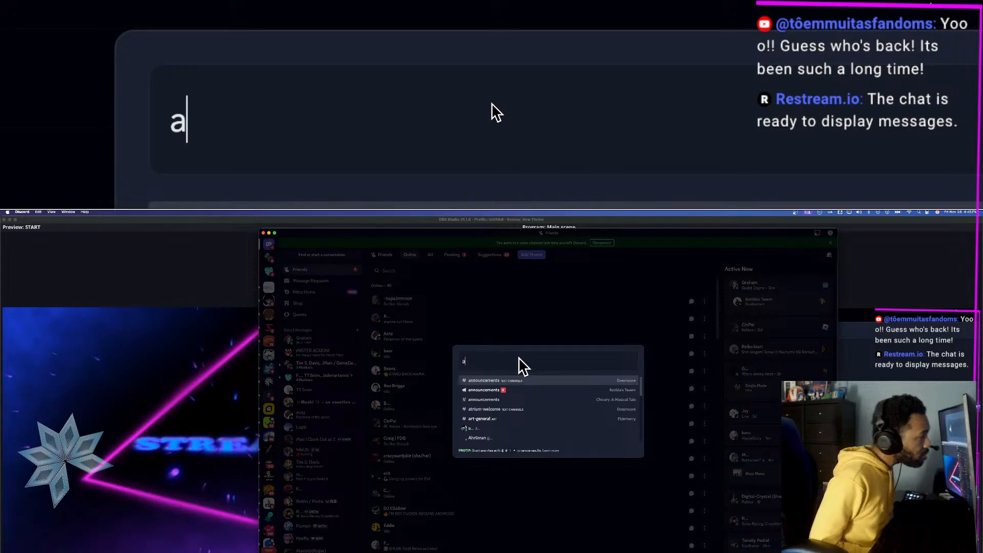
key(BackSpace)
text(bat)
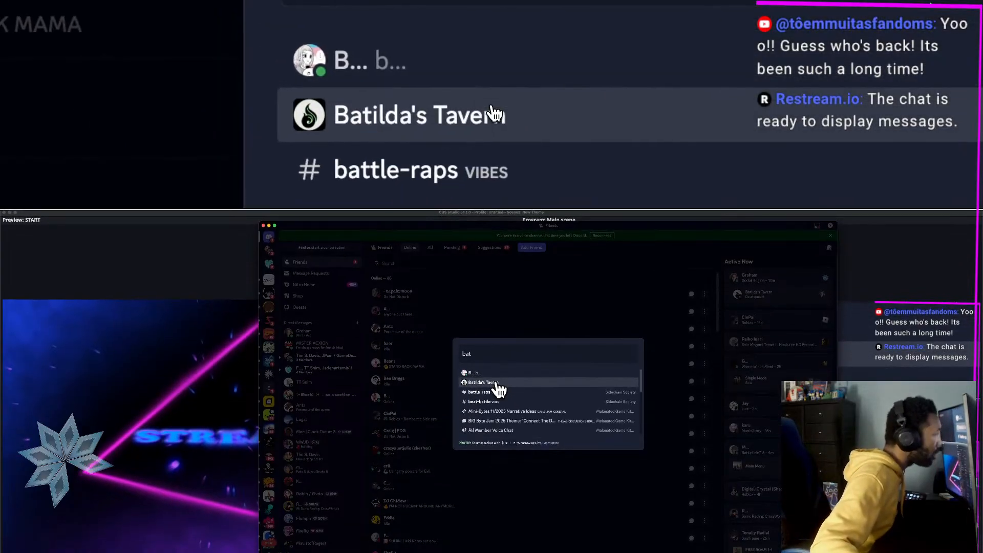
click(495, 113)
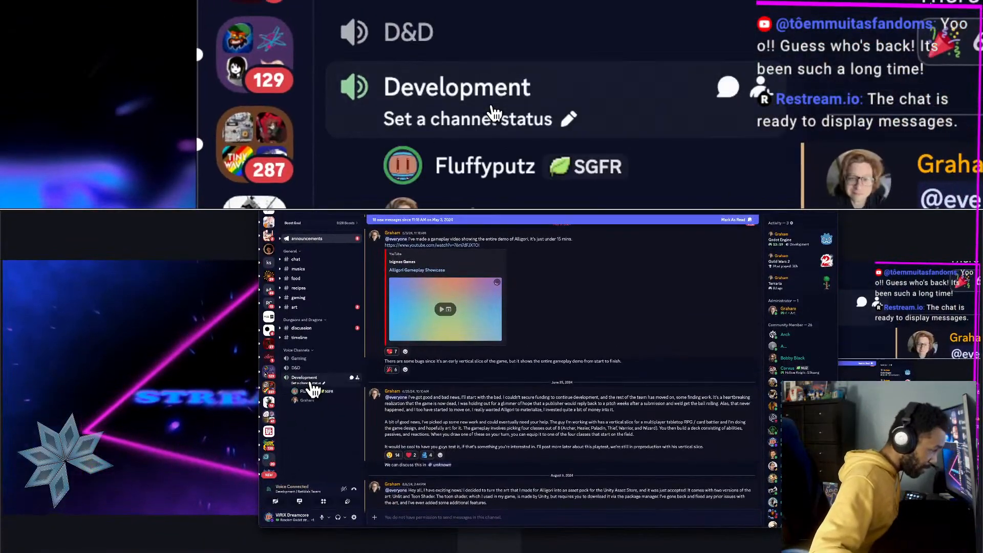
click(310, 384)
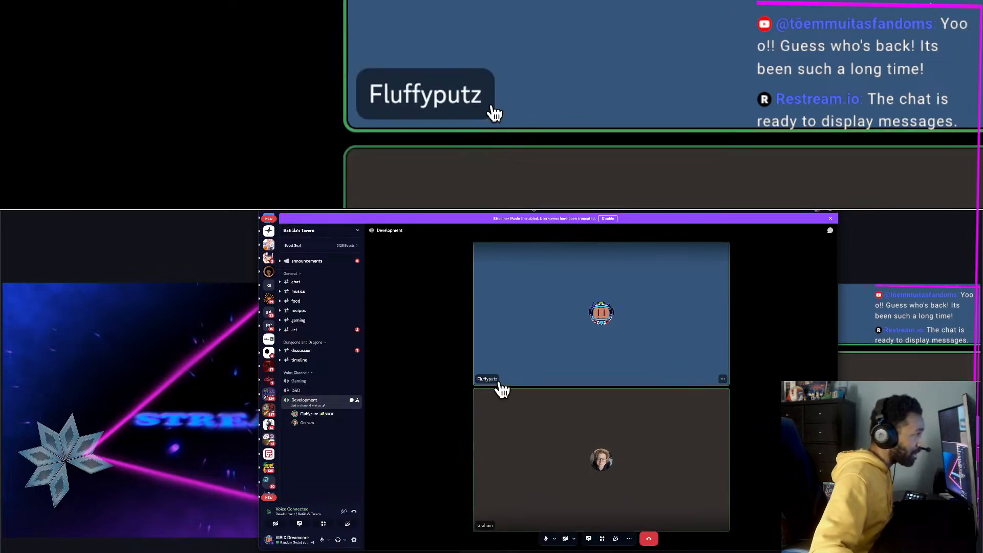
Step: Switch to Opera to read the stream chat in SpeechChat, and return to the Discord call
key(super+Tab)
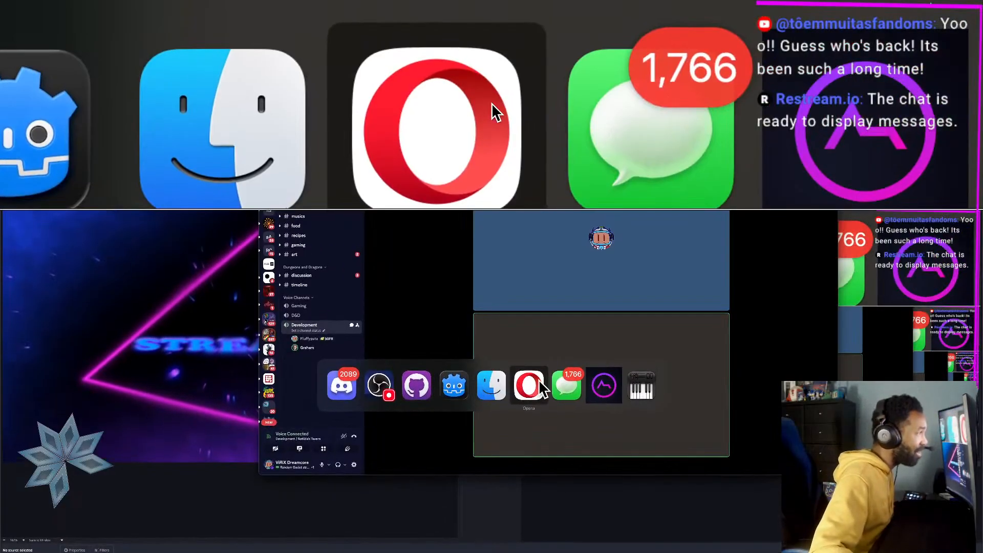
click(528, 385)
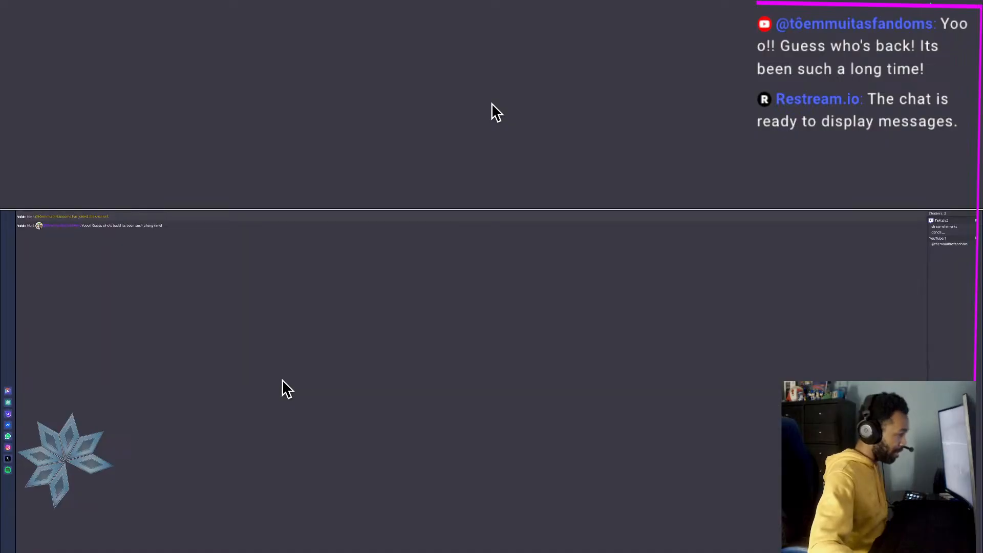
key(super+Tab)
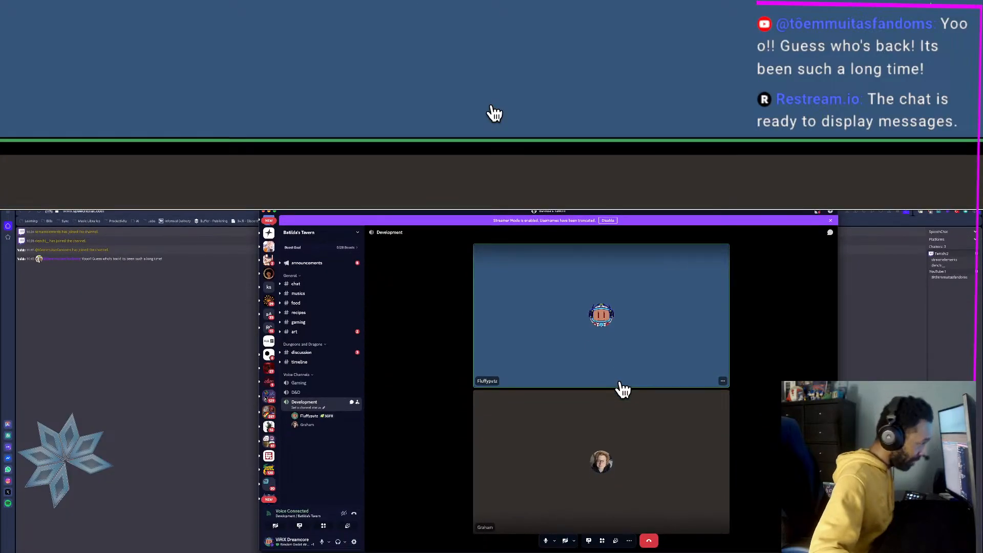
key(super+Tab)
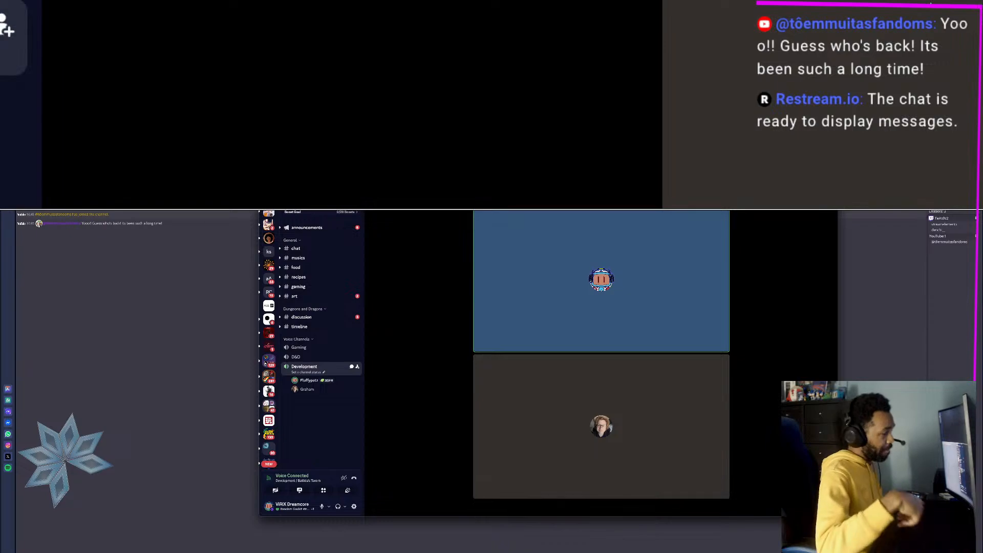
Step: Switch to GitHub Desktop, look through the list of local repositories and close it again
key(super+Tab)
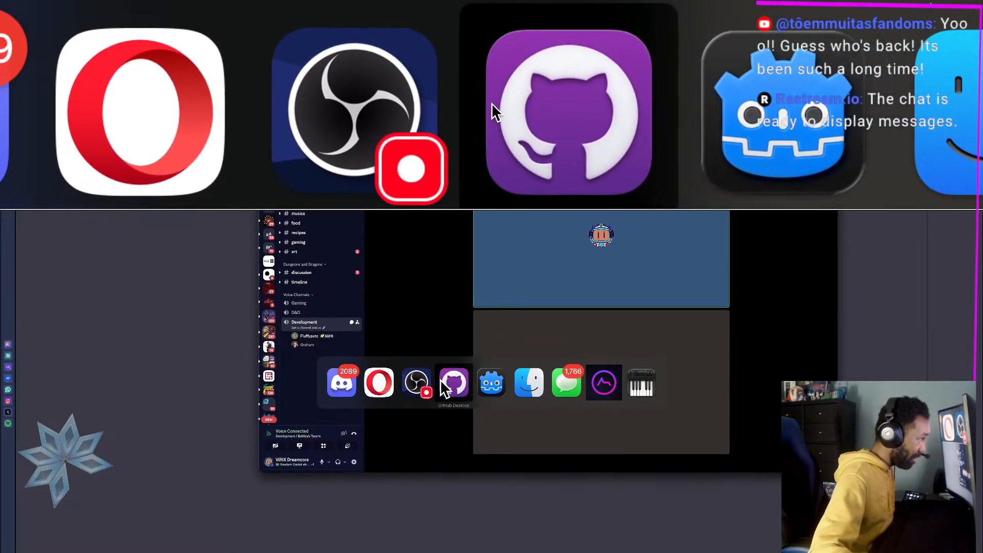
click(459, 379)
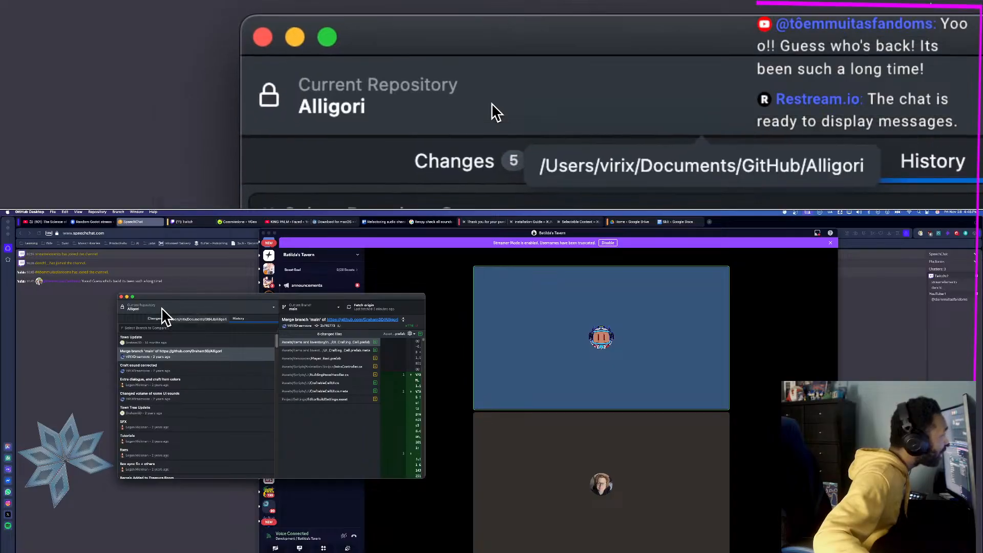
click(163, 314)
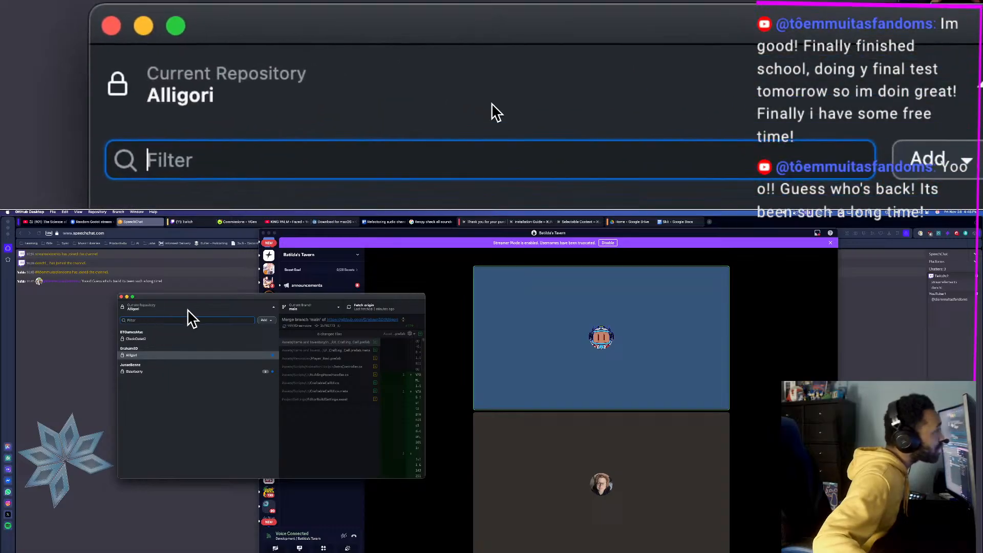
click(214, 313)
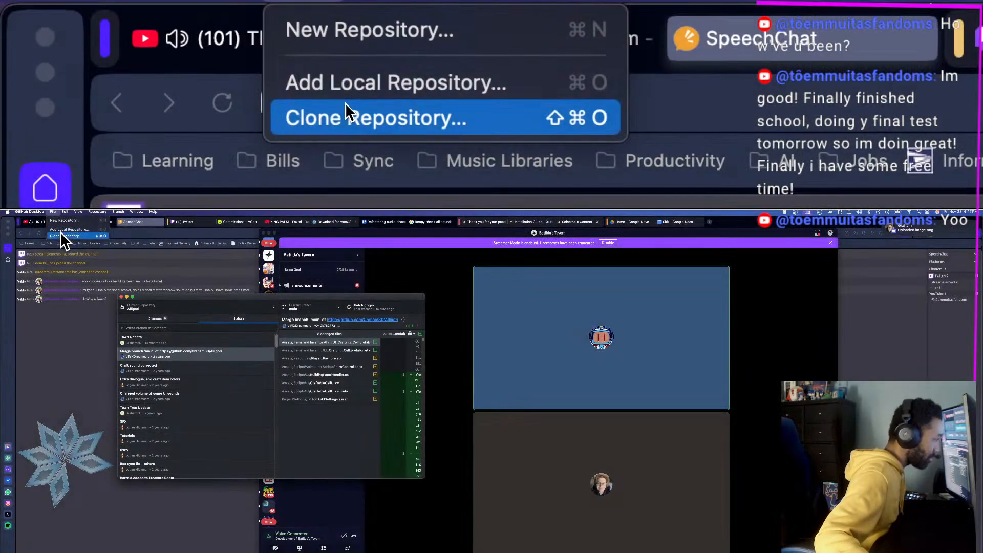
Step: Start cloning a repository in GitHub Desktop and choose the shared Shadowborn repository from the GitHub.com list
click(61, 234)
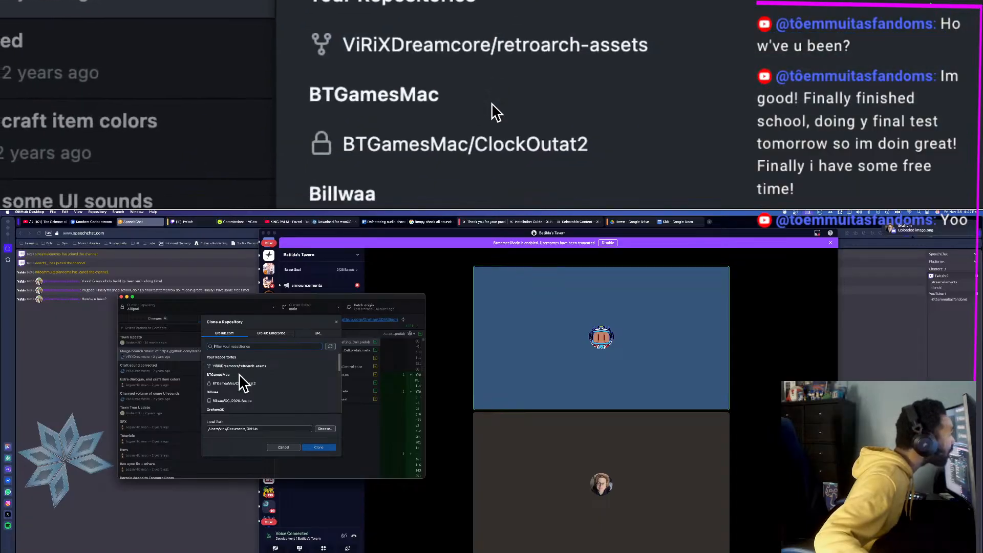
scroll(238, 379, down, 3)
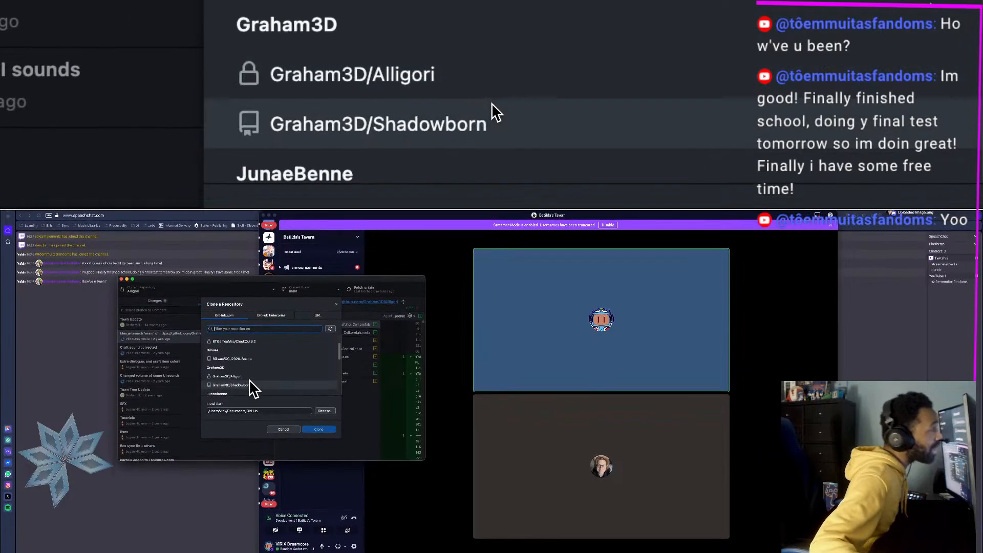
click(309, 381)
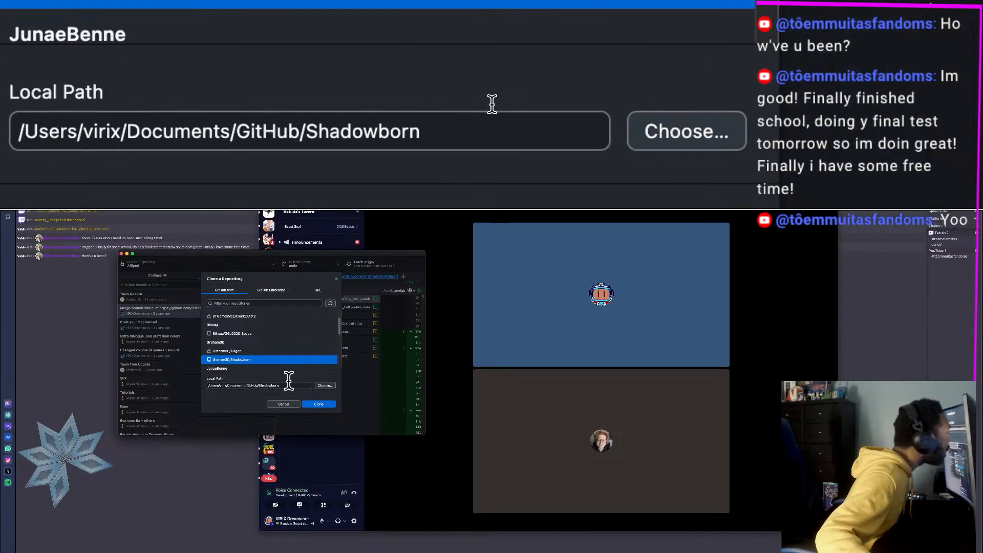
Step: Set the clone location to the home folder, keep the name Shadowborn, and clone the repository
click(329, 380)
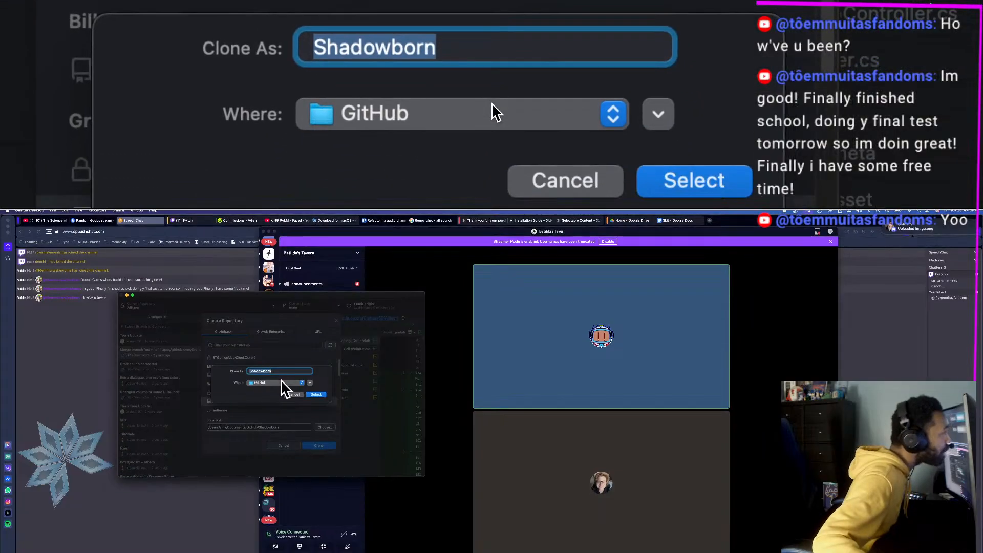
click(281, 383)
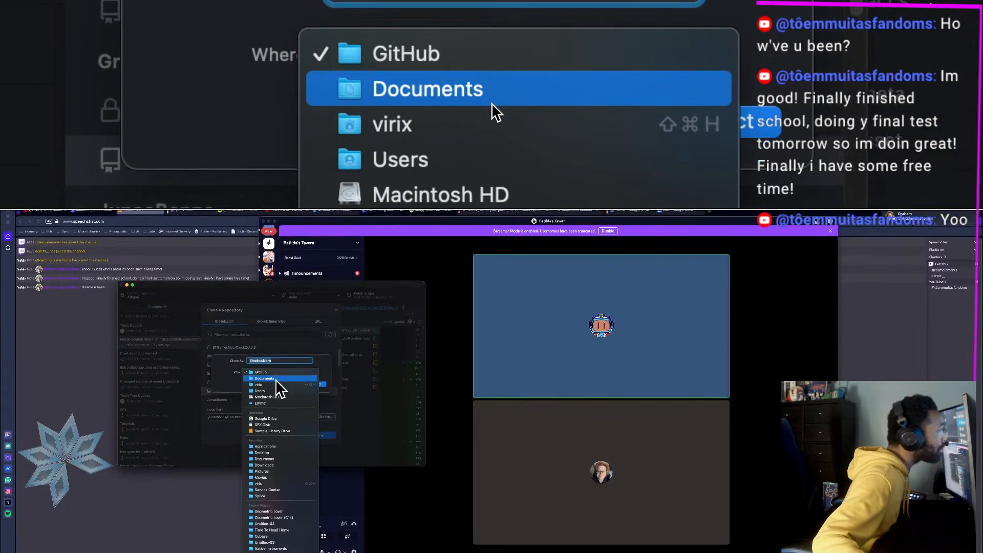
click(276, 393)
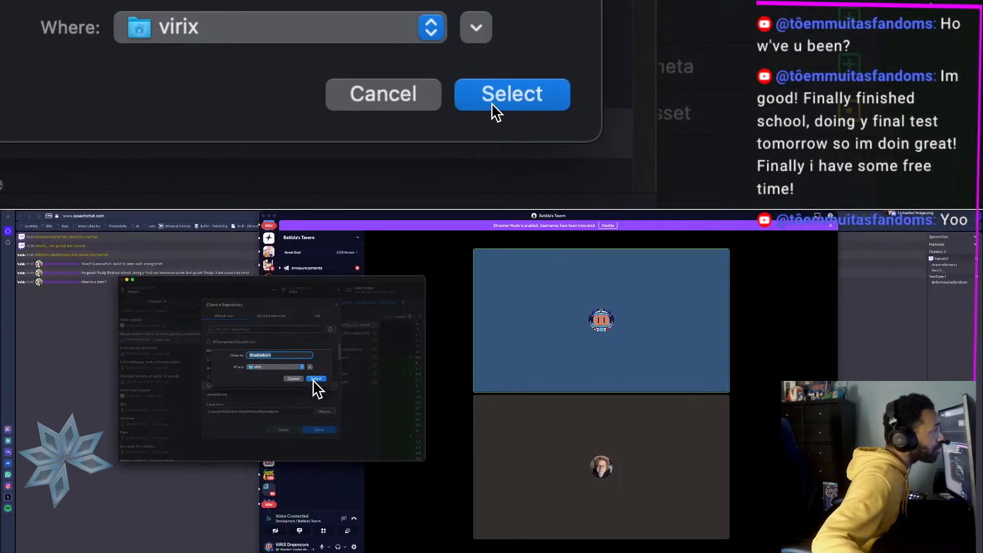
click(314, 387)
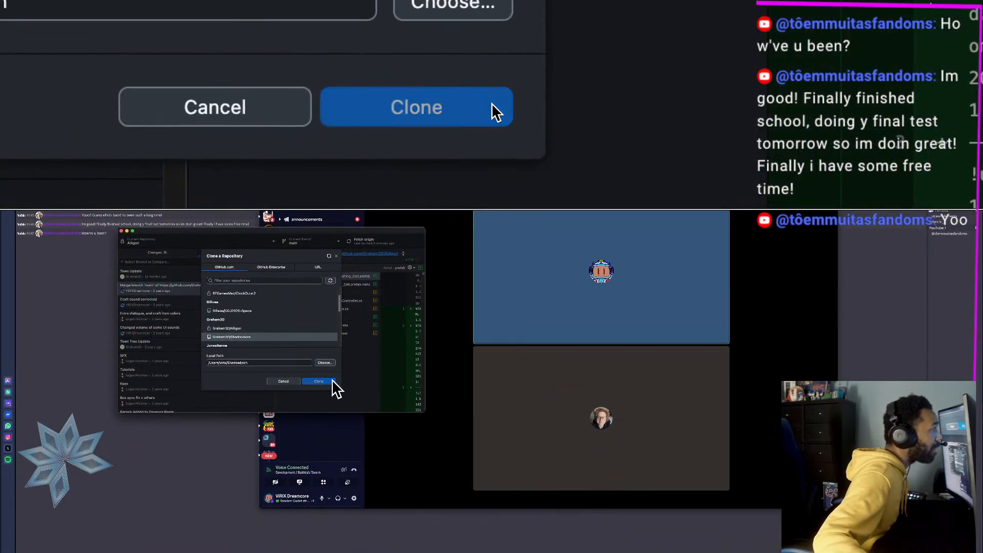
click(331, 379)
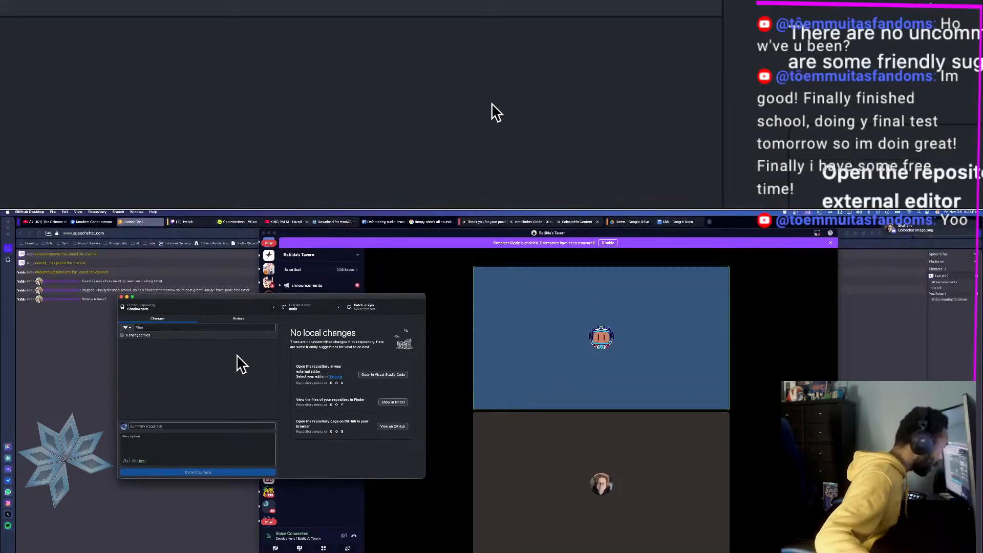
Step: View the cloned Shadowborn repository's commit history and switch to Godot's open project import browser
click(231, 318)
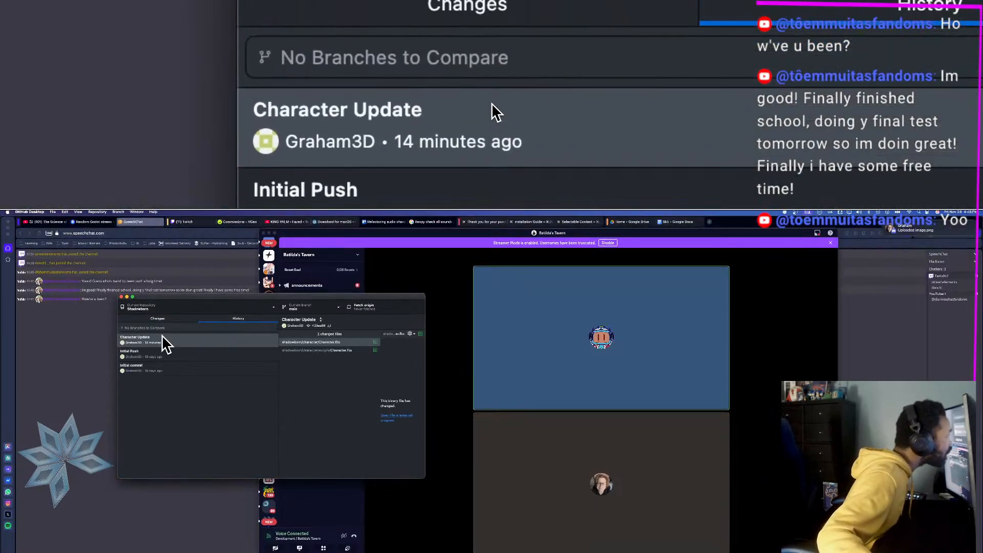
key(super+Tab)
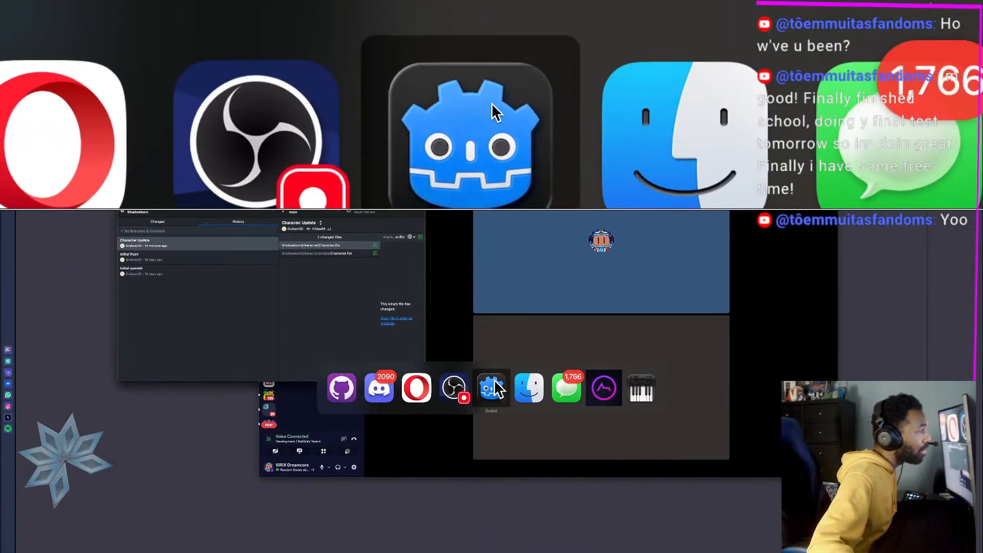
click(491, 380)
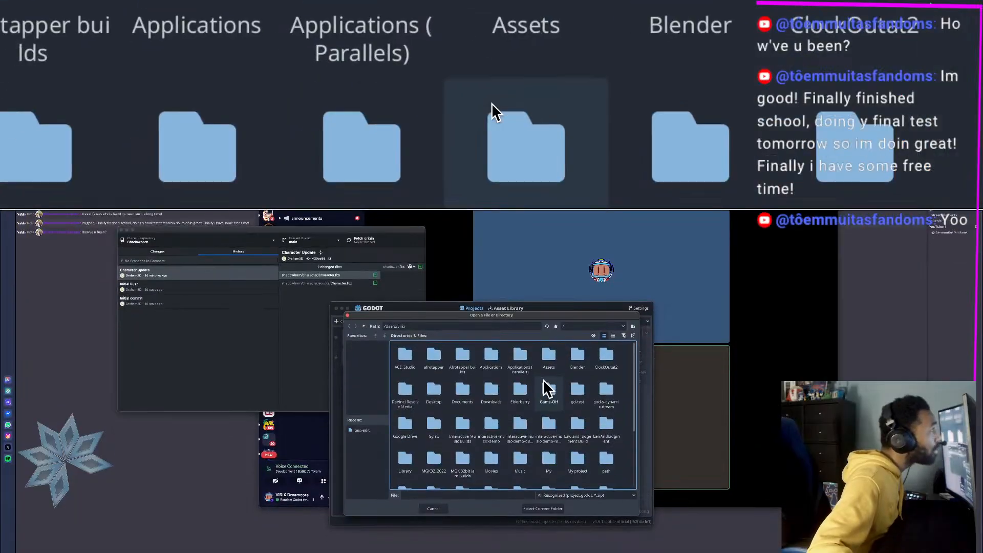
scroll(531, 379, up, 1)
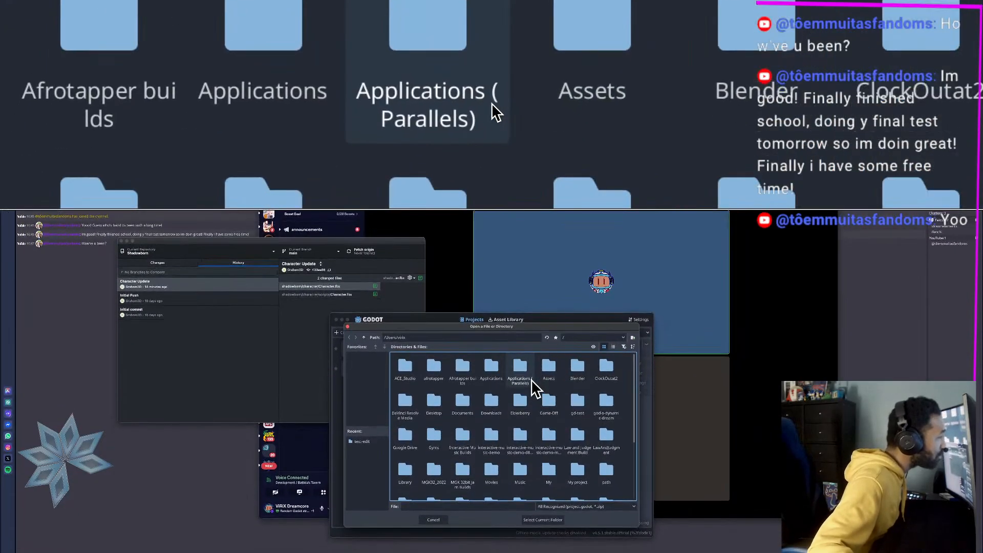
scroll(532, 388, down, 6)
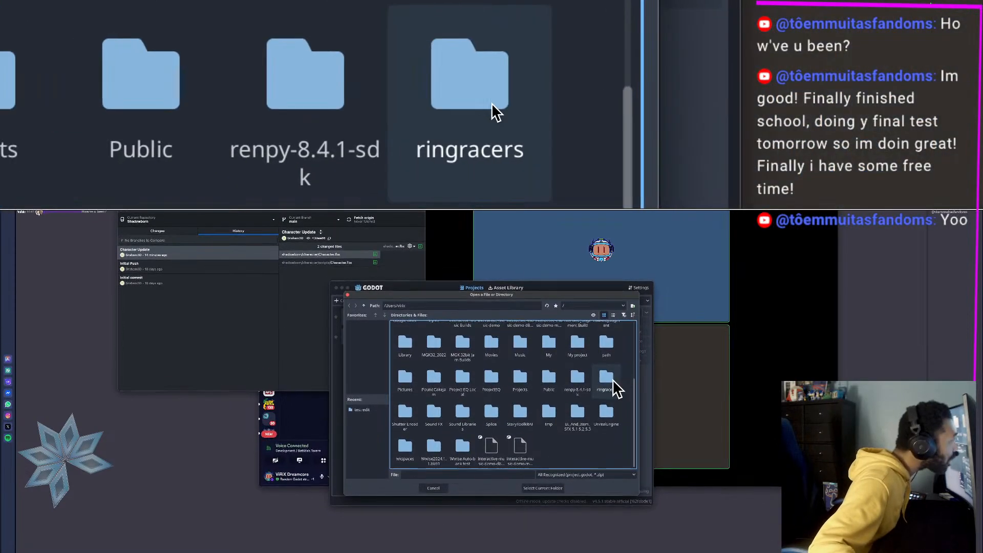
key(Escape)
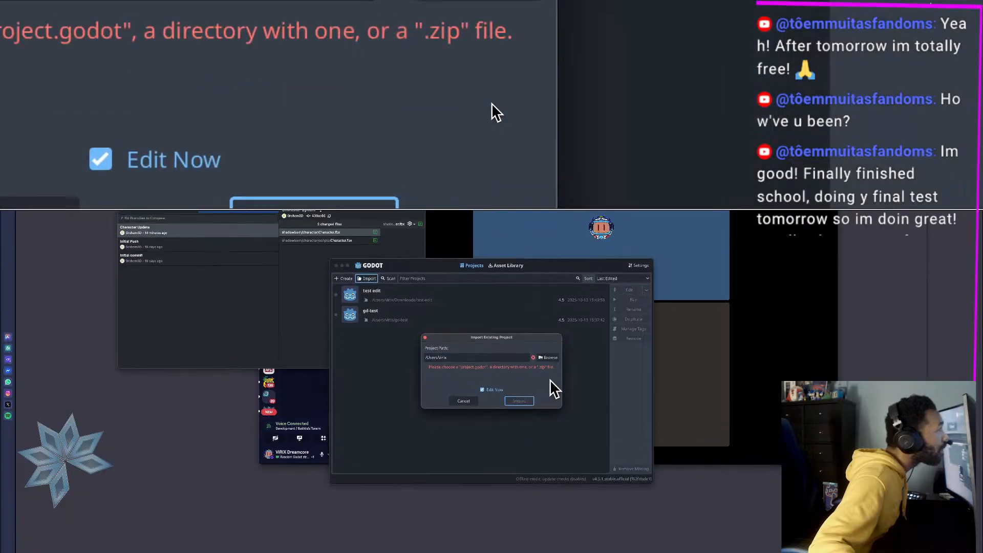
Step: Browse the home directory for the project to import and choose the top-level Shadowborn folder as its path
click(548, 376)
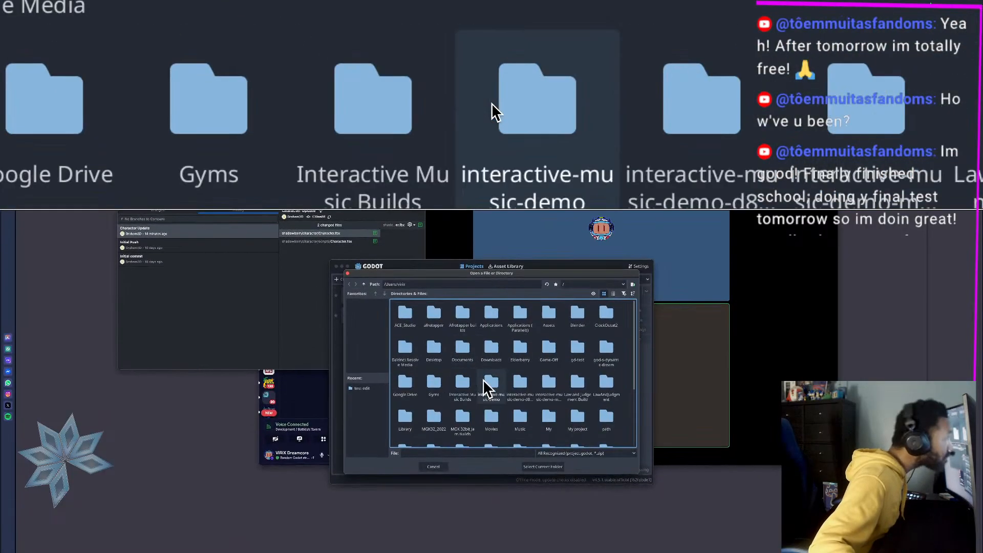
scroll(471, 389, down, 5)
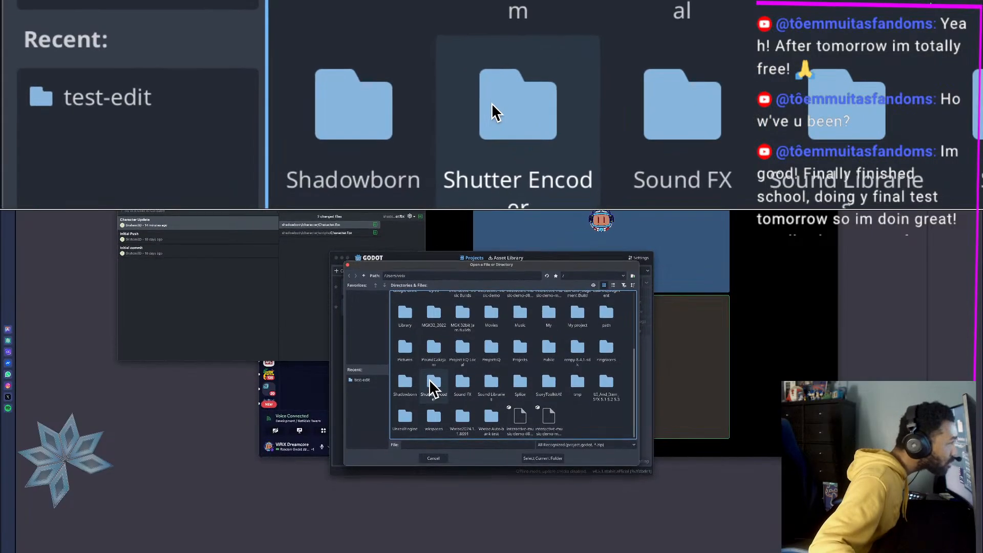
click(414, 379)
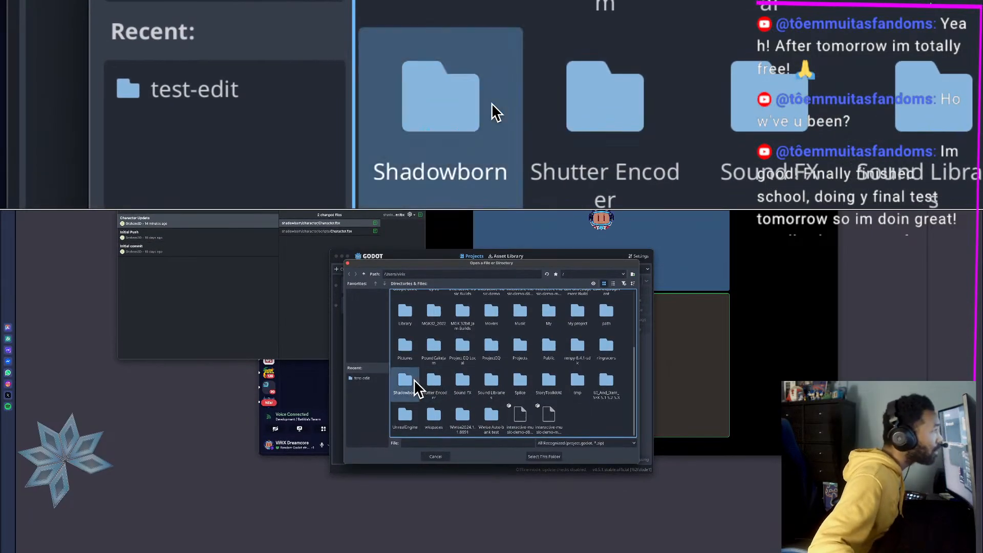
double_click(414, 379)
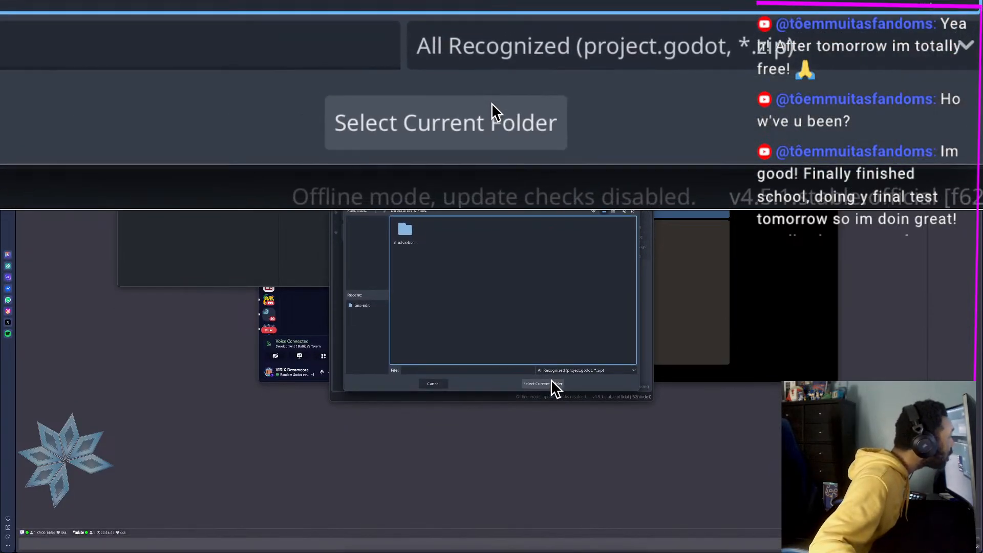
click(554, 380)
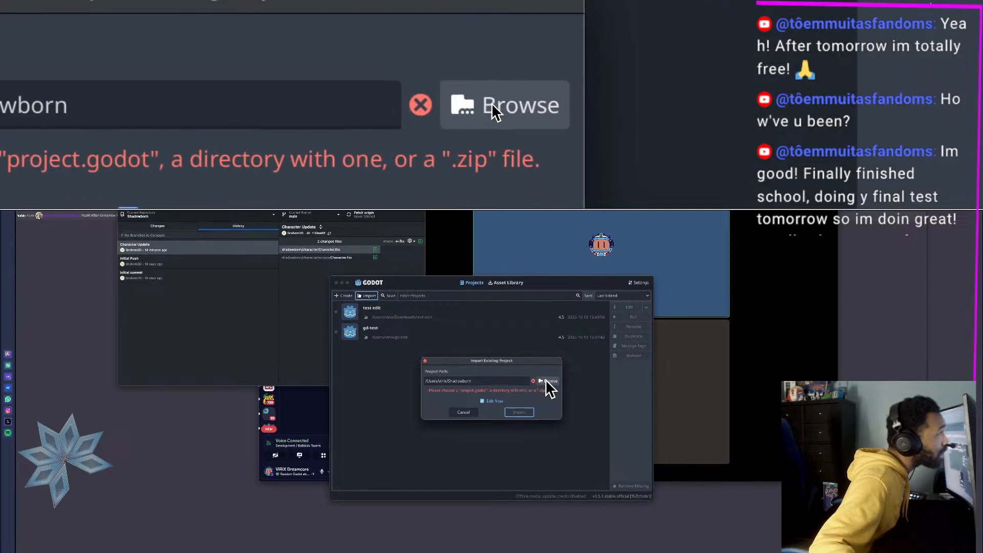
Step: Choose project.godot inside the nested shadowborn folder and import the project with Edit Now enabled
click(547, 380)
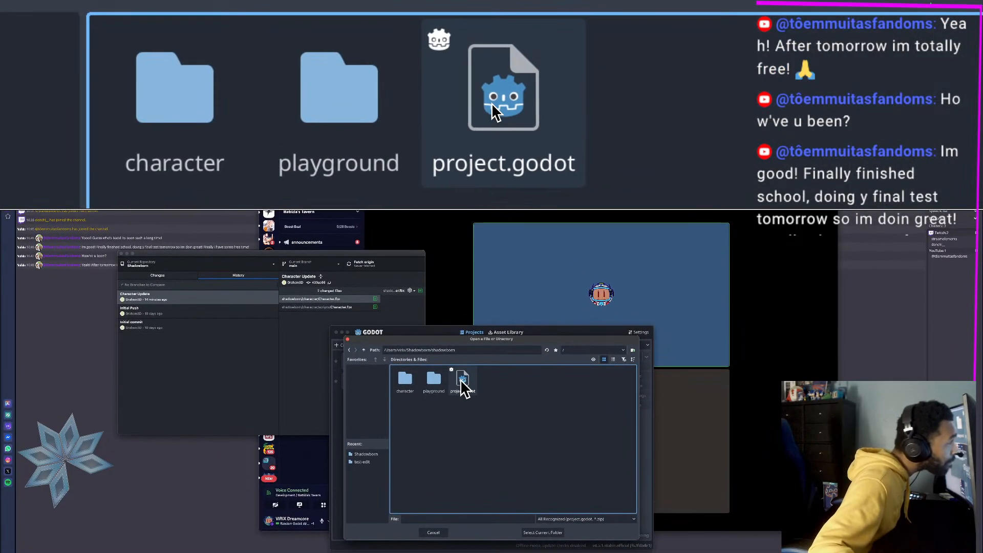
click(462, 381)
double_click(466, 382)
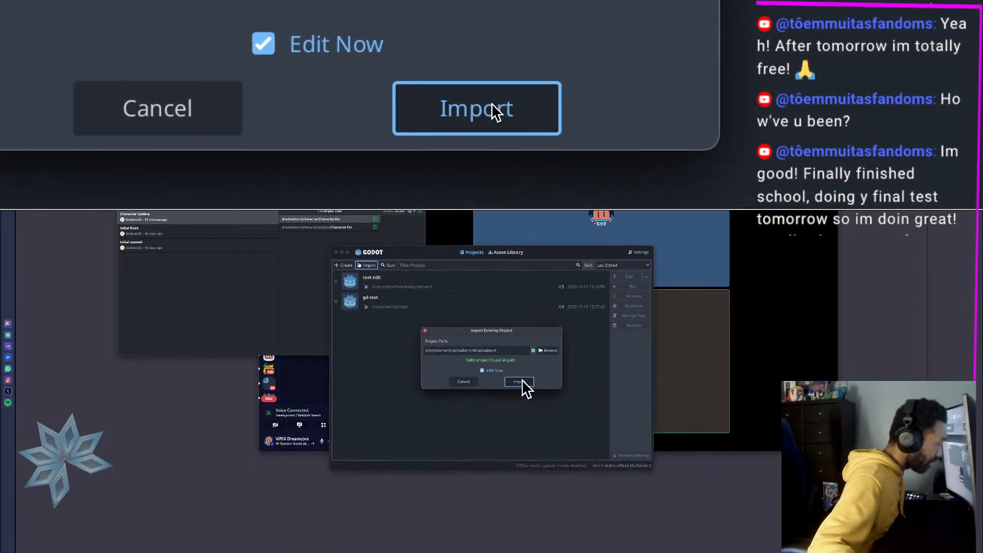
click(523, 382)
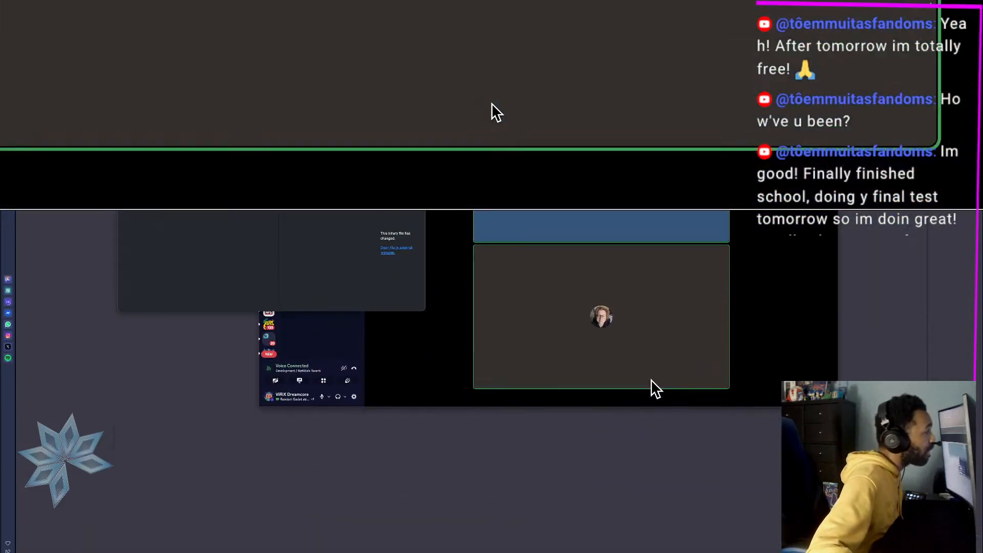
Step: Switch to the Discord call and share the entire screen with system audio in the Development channel
click(650, 360)
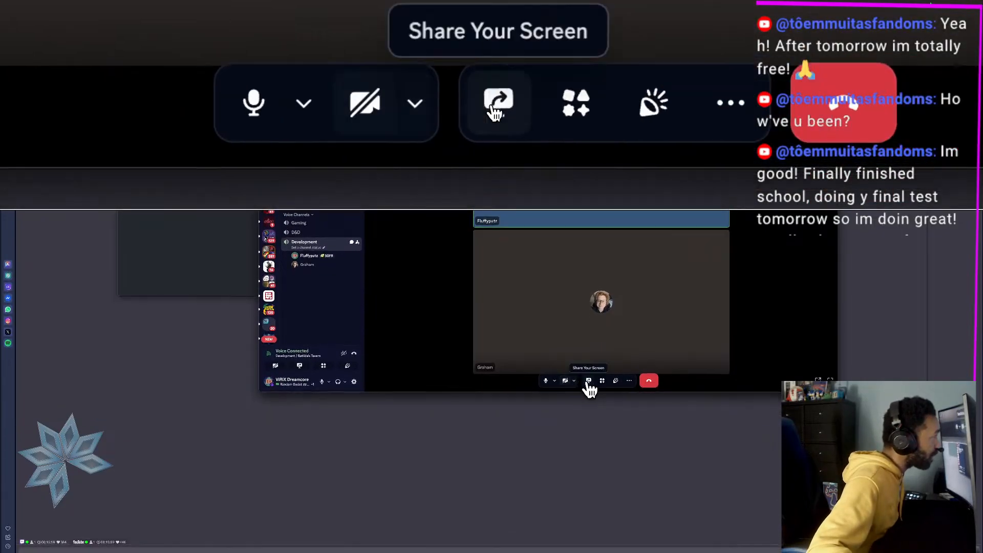
click(588, 388)
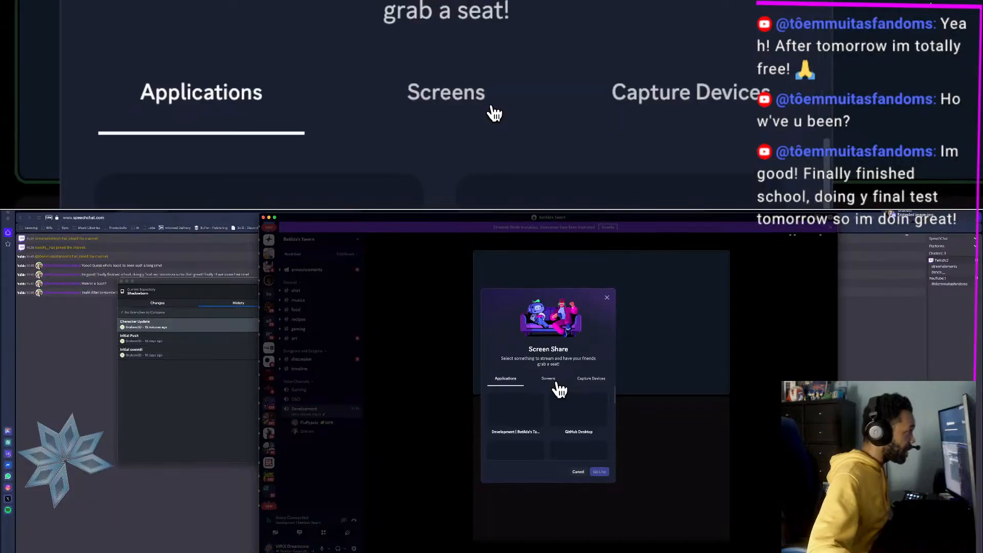
click(553, 384)
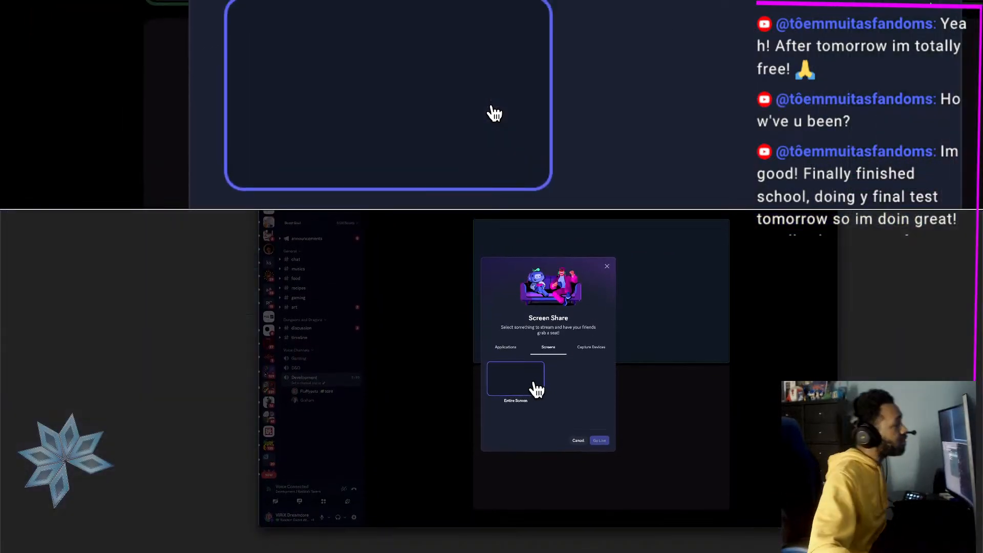
click(535, 387)
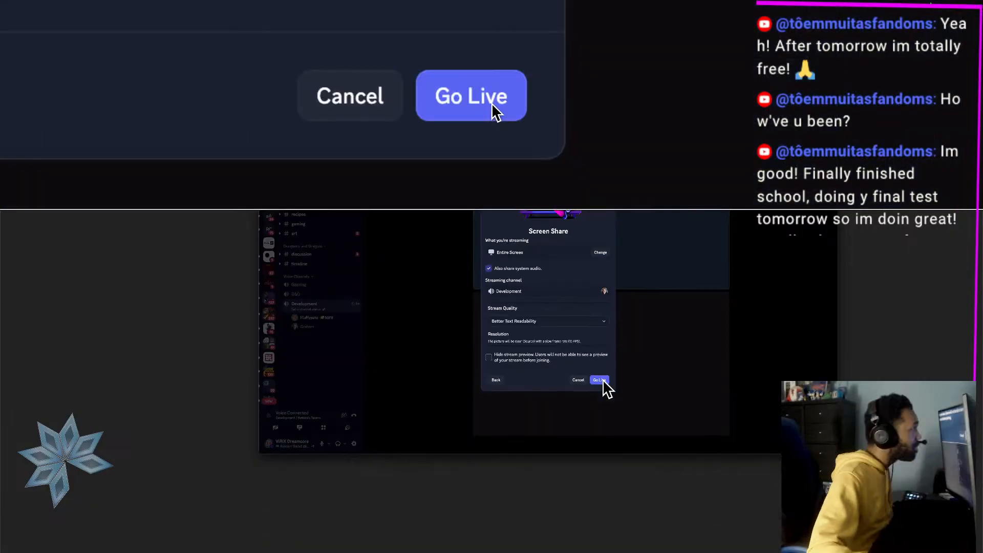
click(600, 379)
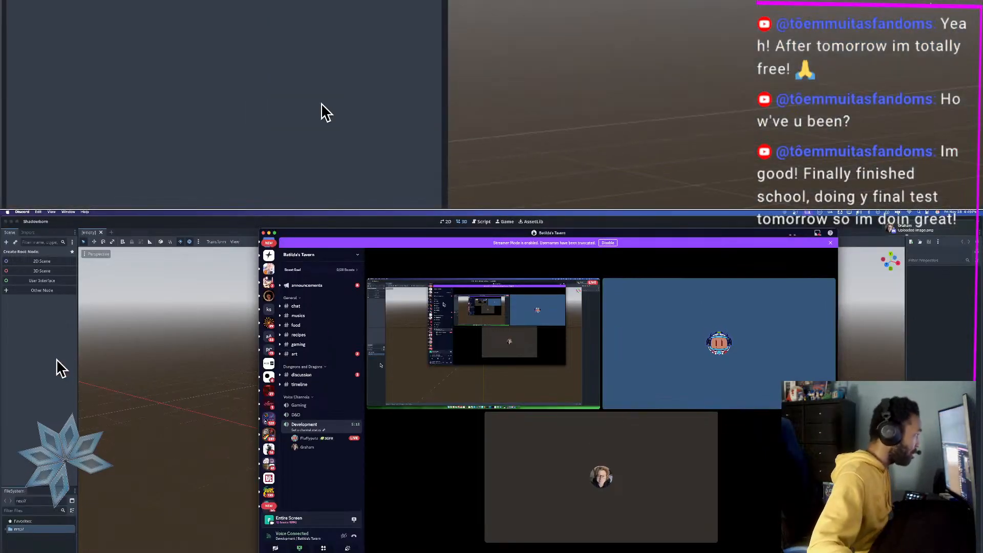
Step: Switch to the Shadowborn project in Godot, open the playground scene and view the character and surrounding level
click(56, 359)
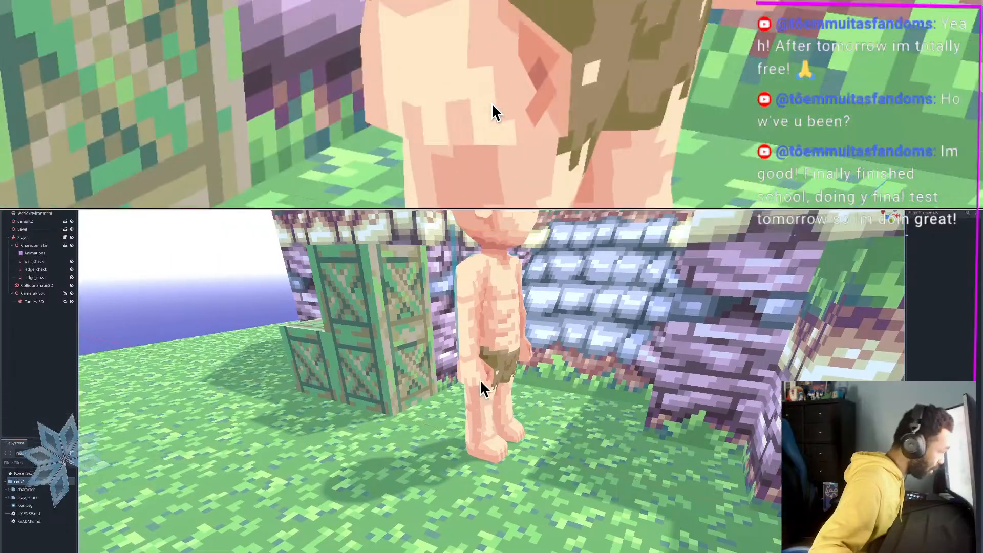
scroll(481, 380, down, 8)
middle_drag(481, 379, 531, 380)
scroll(499, 379, up, 4)
right_drag(531, 380, 531, 379)
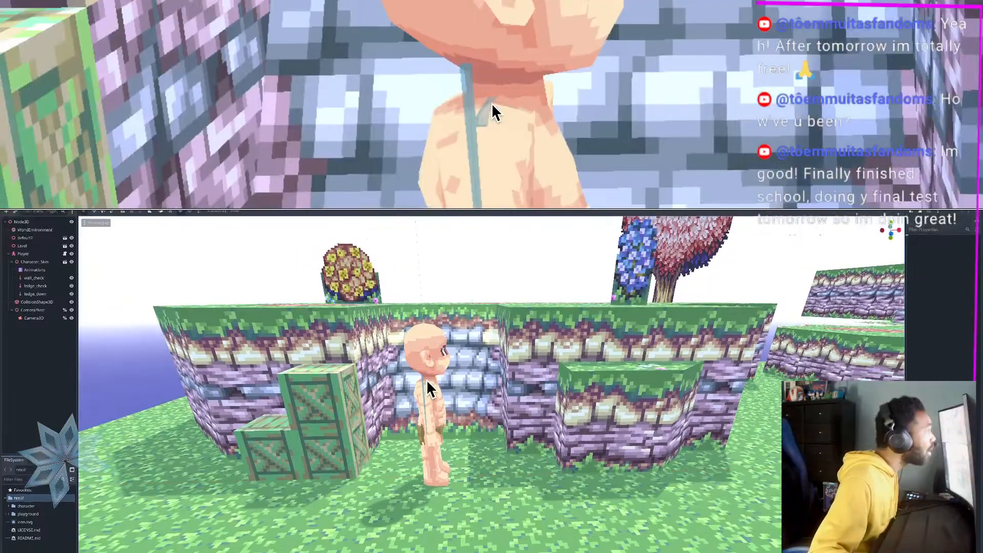
Step: Examine the Character_Skin and Level nodes by selecting each in the 3D view, and quit the Godot editor
click(427, 380)
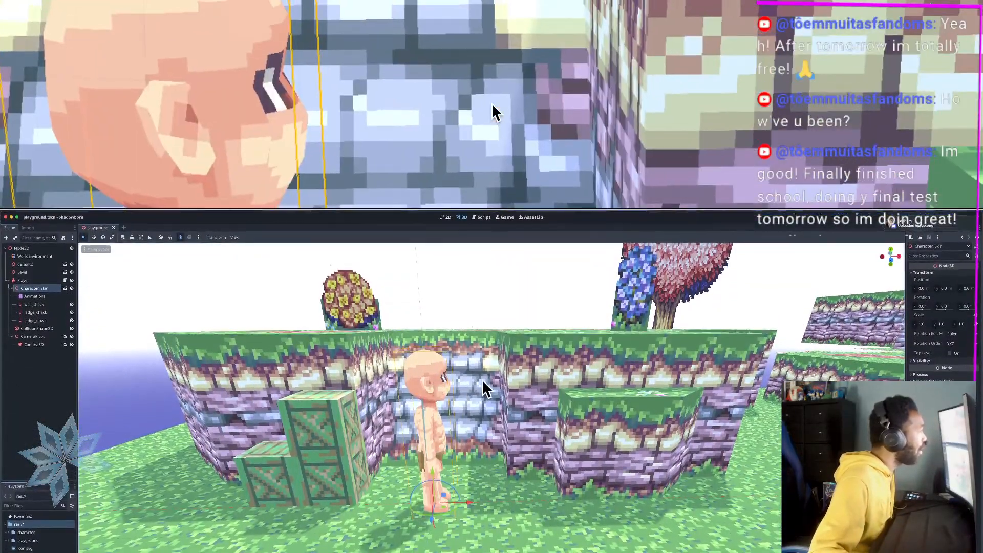
click(480, 379)
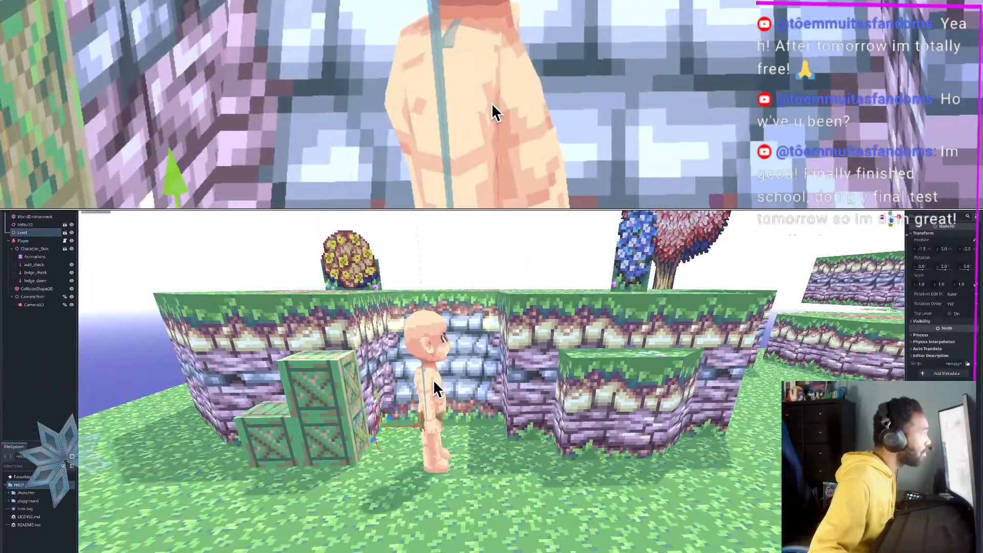
click(433, 379)
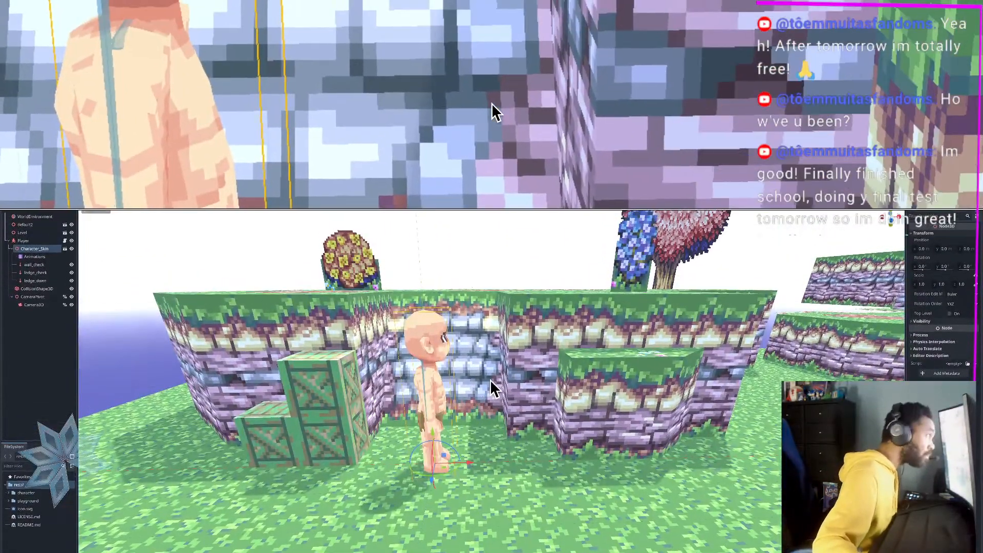
click(490, 379)
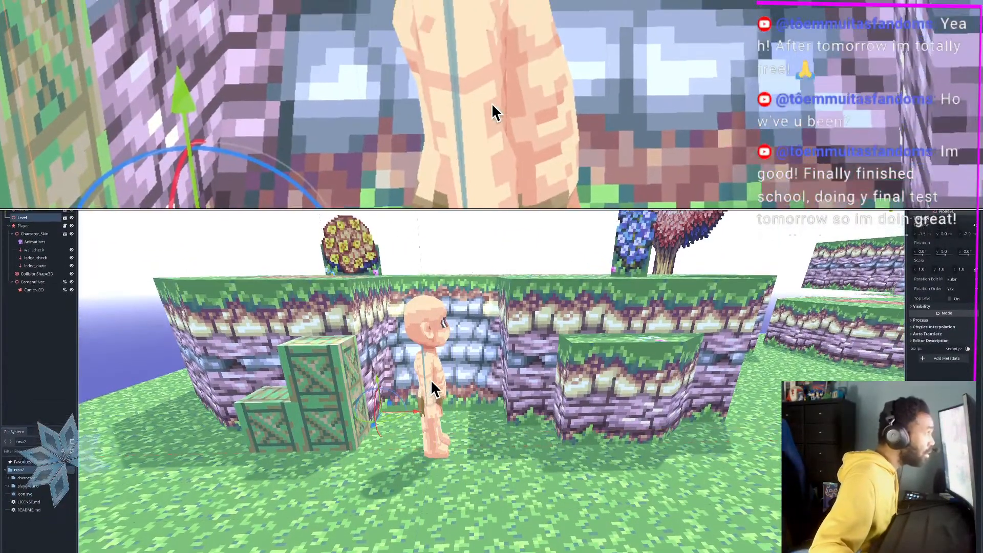
click(432, 381)
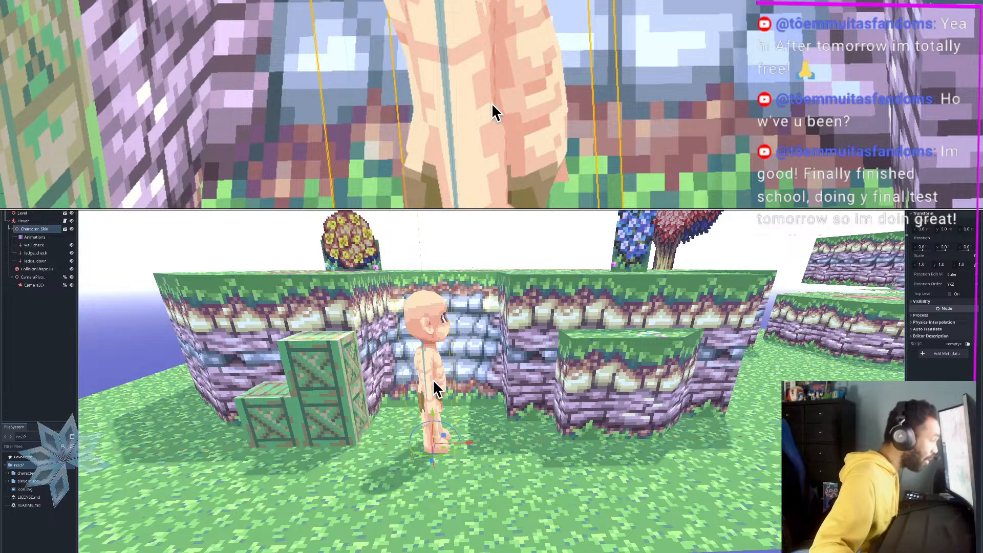
key(super+q)
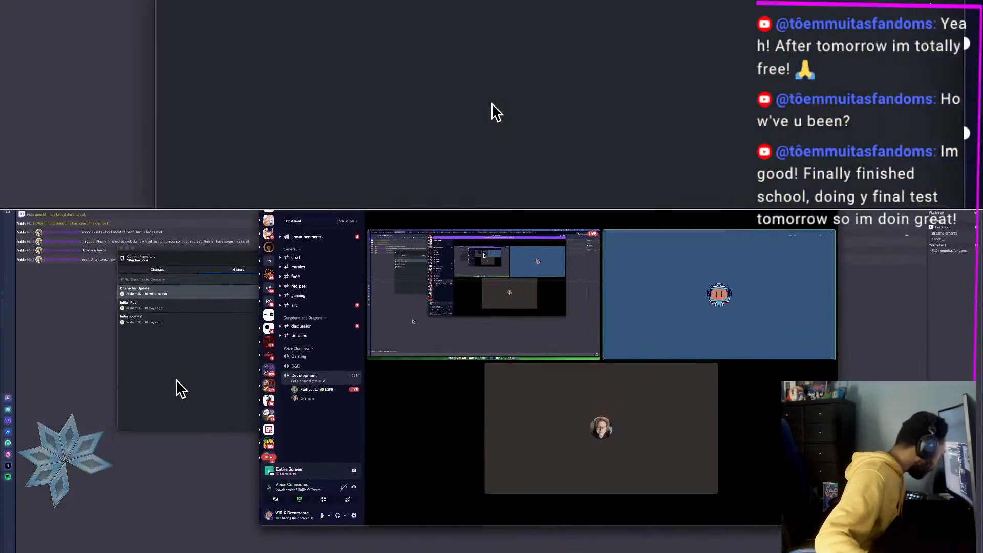
Step: Switch to GitHub Desktop and fetch origin for the Shadowborn repository
click(176, 390)
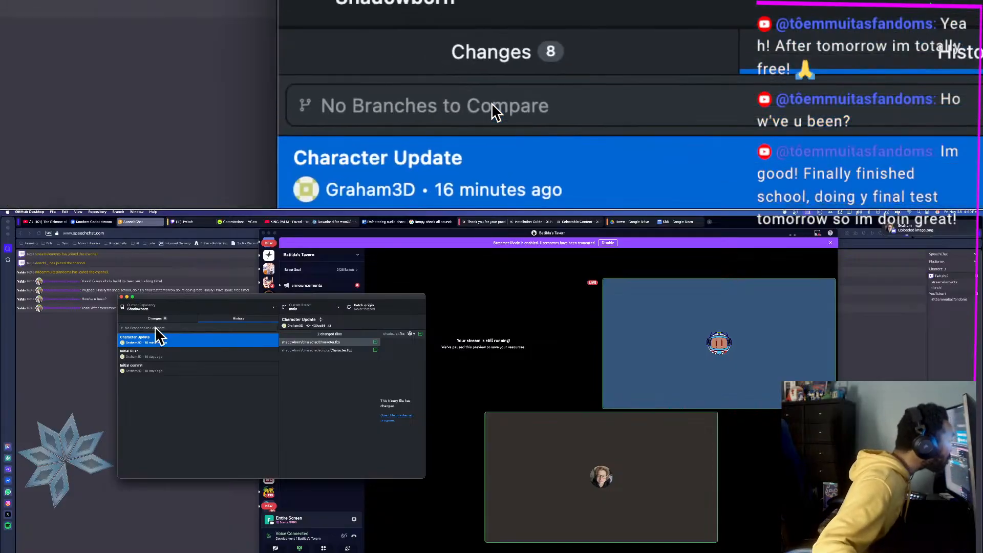
click(361, 307)
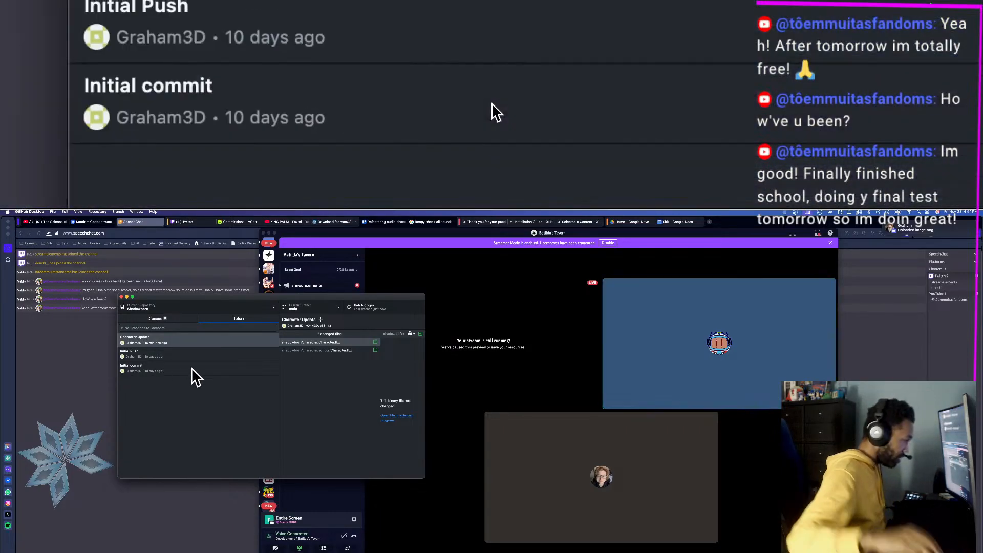
text(visual)
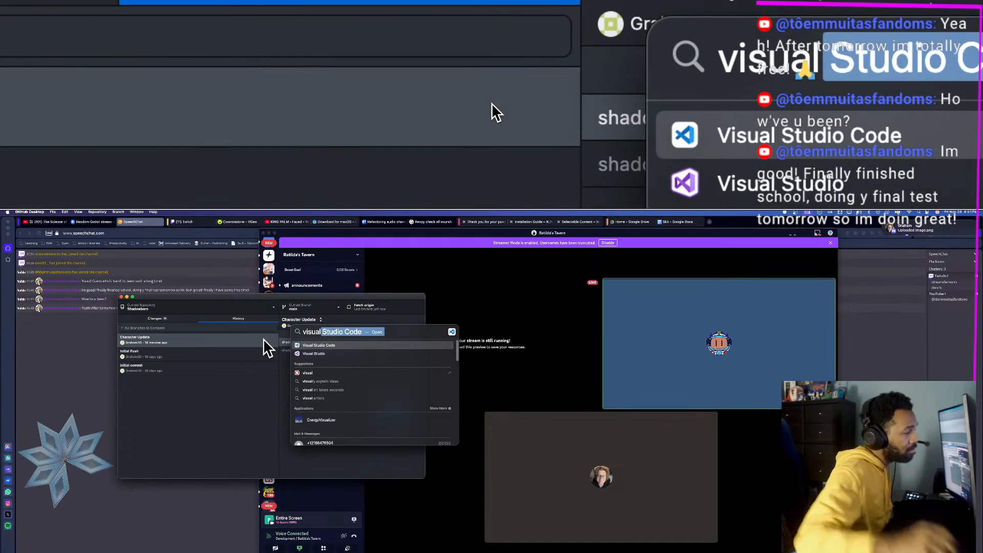
click(322, 343)
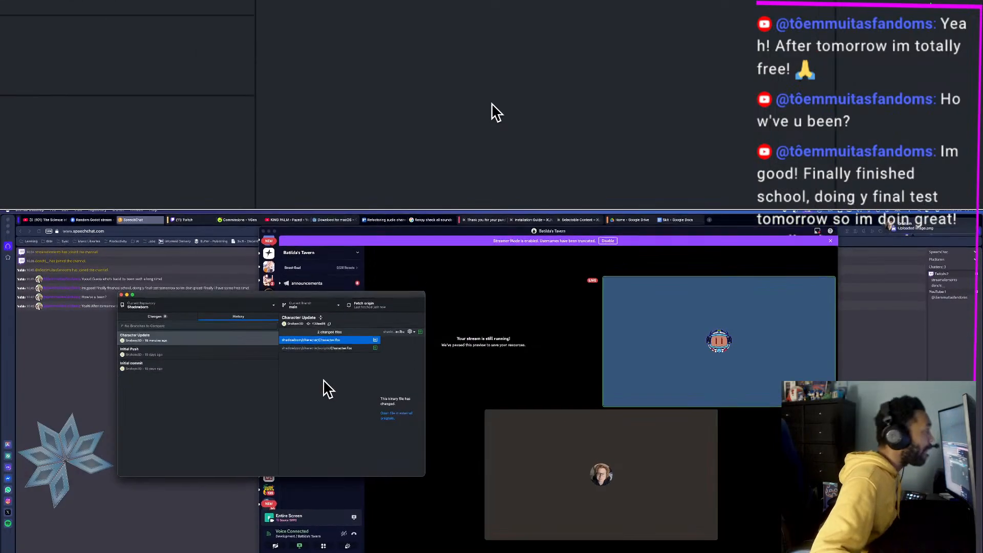
key(super+Tab)
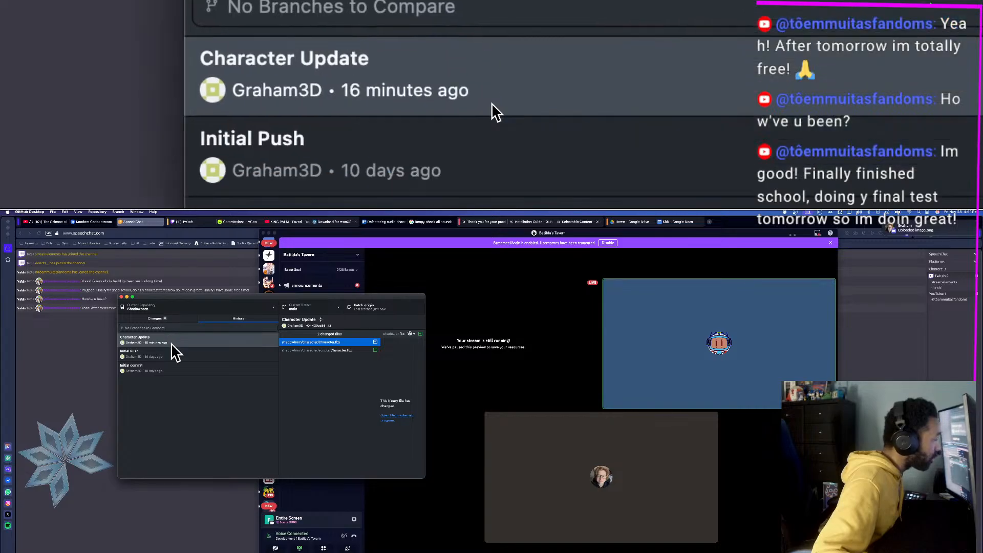
Step: Review the Initial Push and Character Update commits in the Shadowborn history, ending on Character Update
click(168, 352)
click(166, 342)
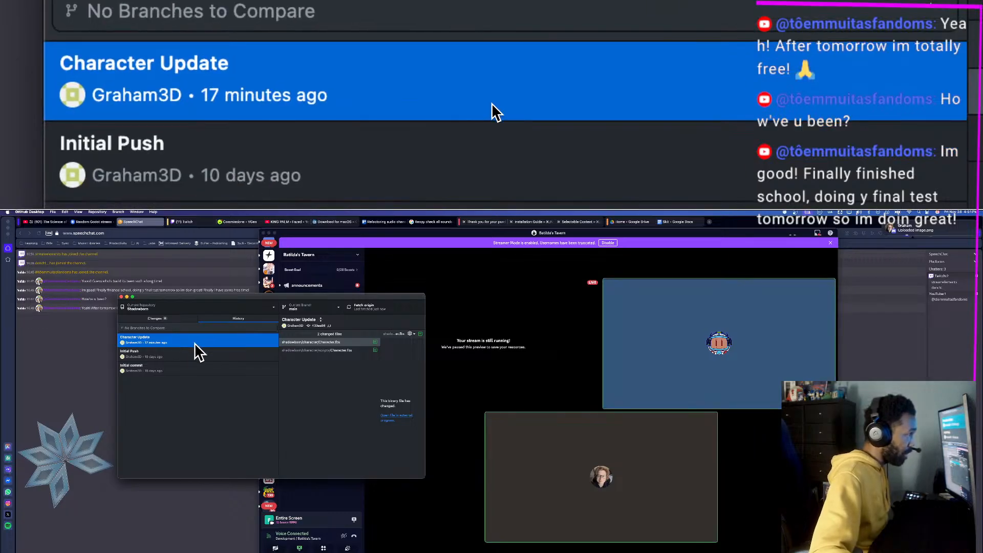
click(194, 352)
click(195, 340)
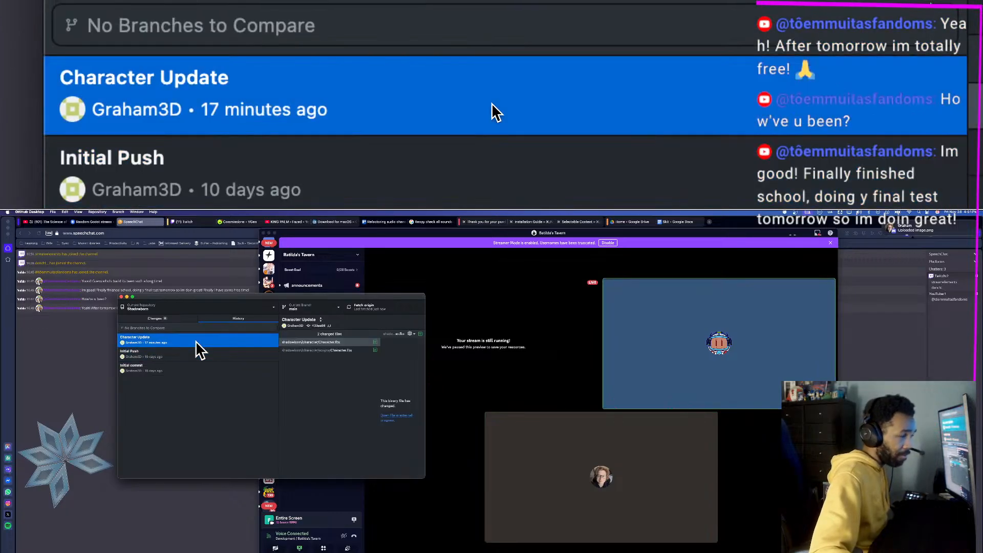
Step: Switch to Opera and search the web for "How to link Godot to Visual Studio Code" in place of the Trello card page
key(super+Tab)
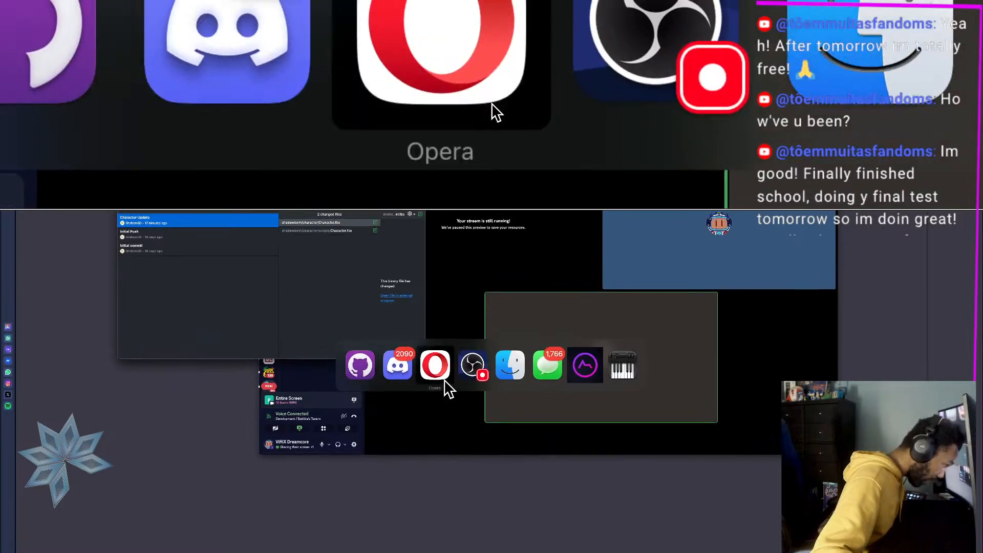
click(437, 491)
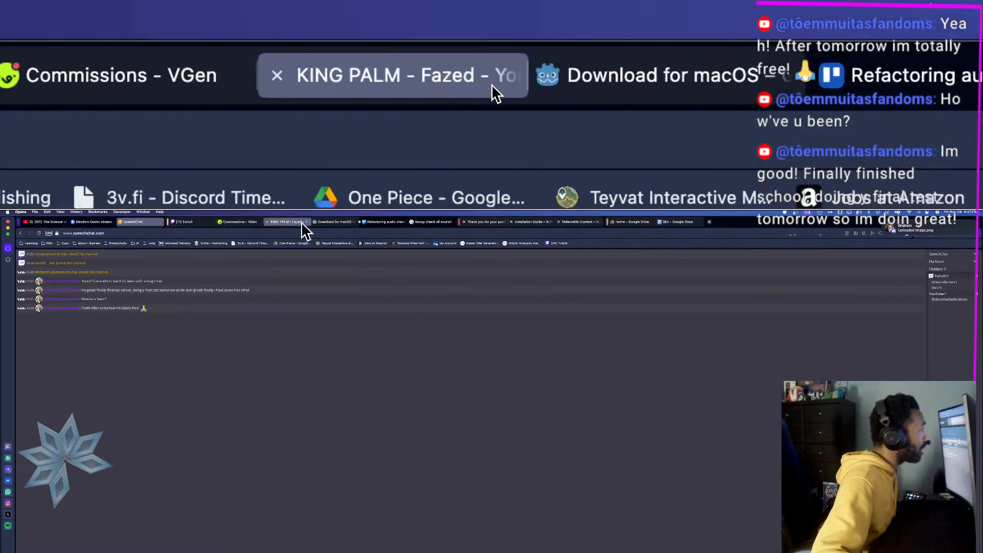
click(392, 222)
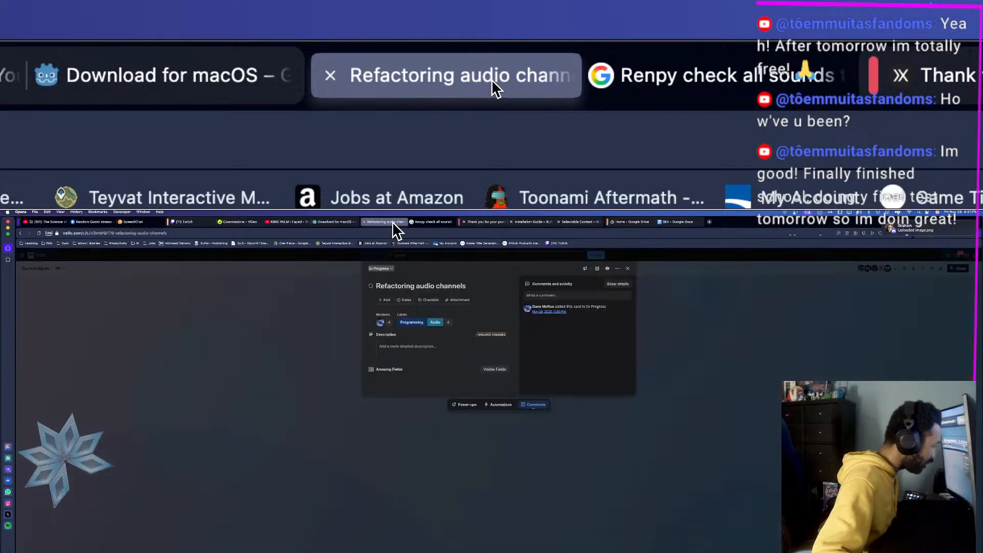
click(383, 233)
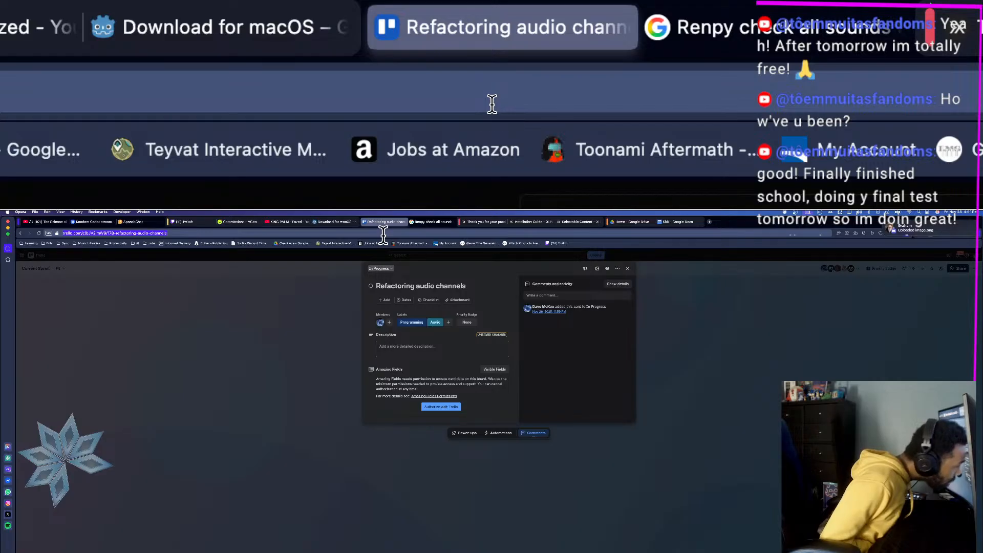
text(How to)
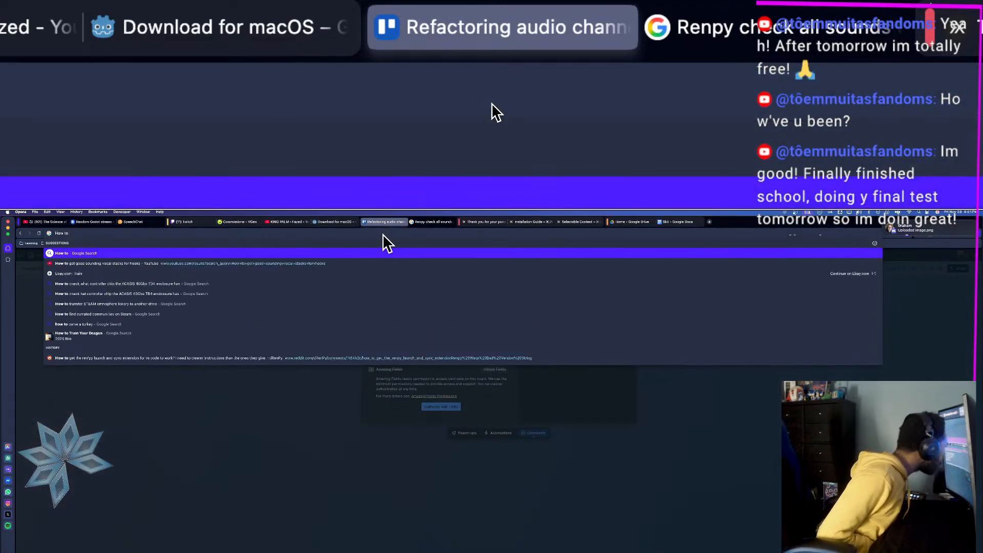
text( link)
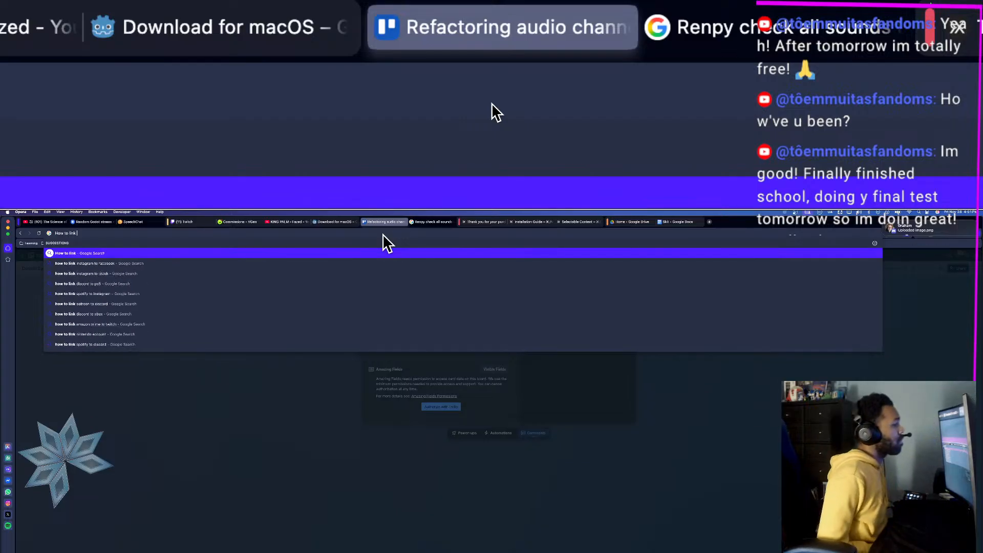
text( Godot t)
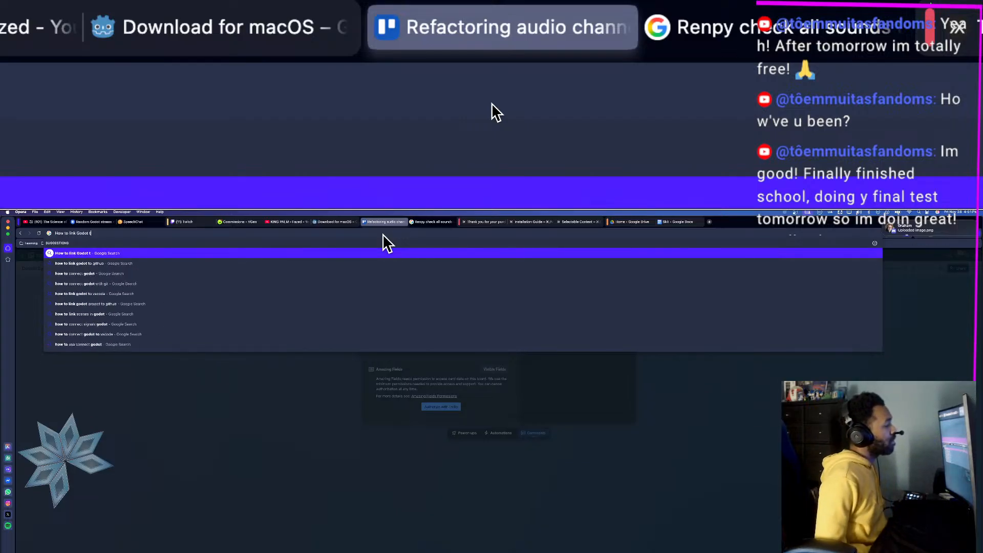
text(o Visual Studio Code)
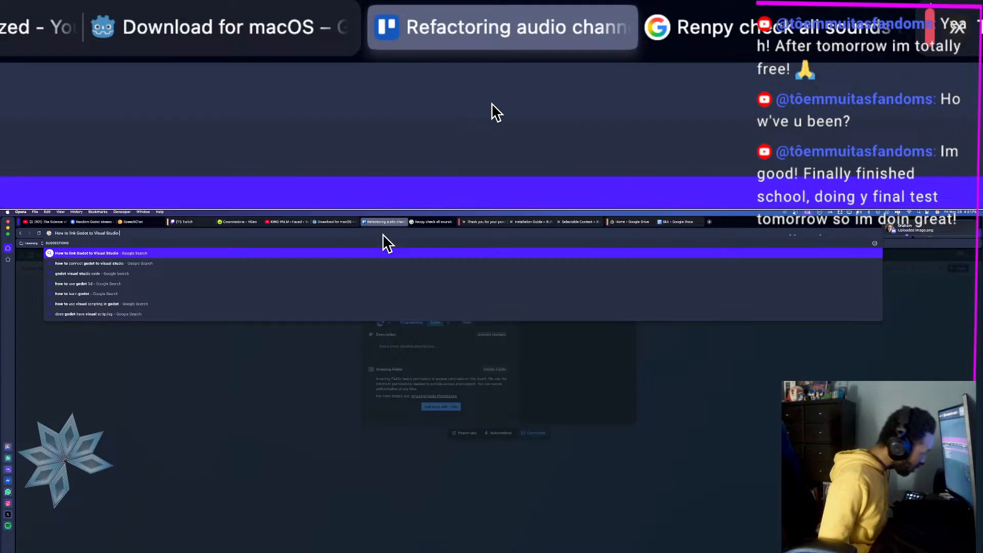
key(Return)
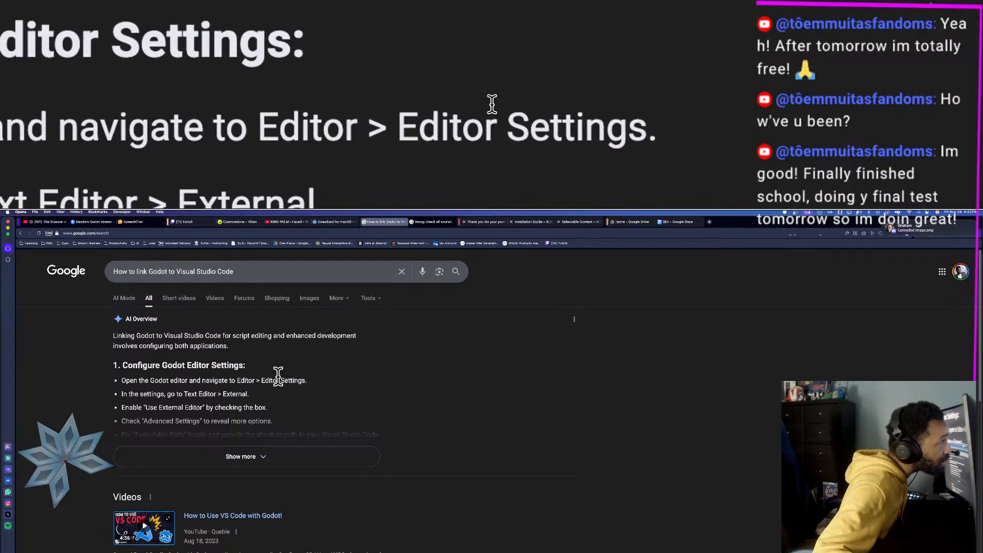
Step: Launch the standard Godot application, open the Shadowborn project and view the character and level in the playground scene
key(super+Tab)
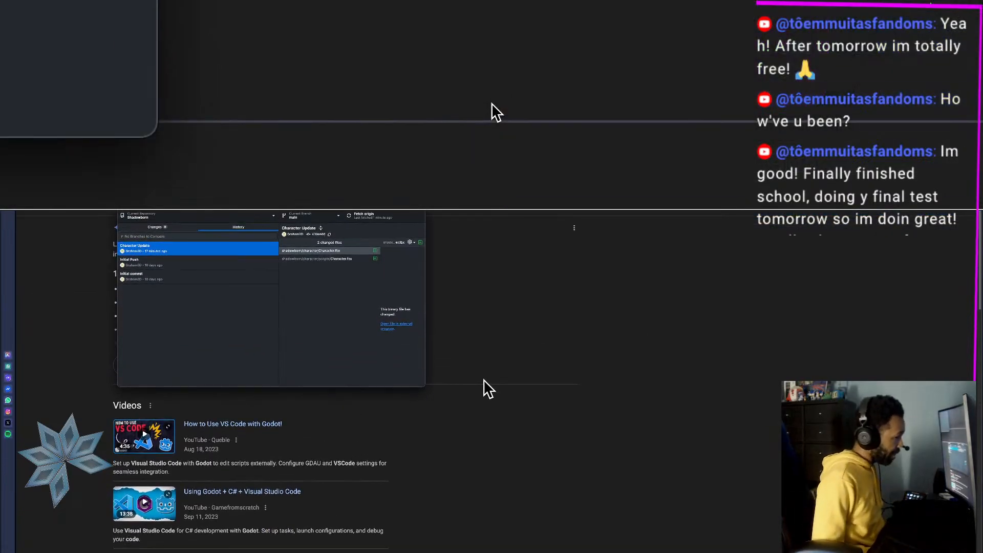
key(super+space)
text(go)
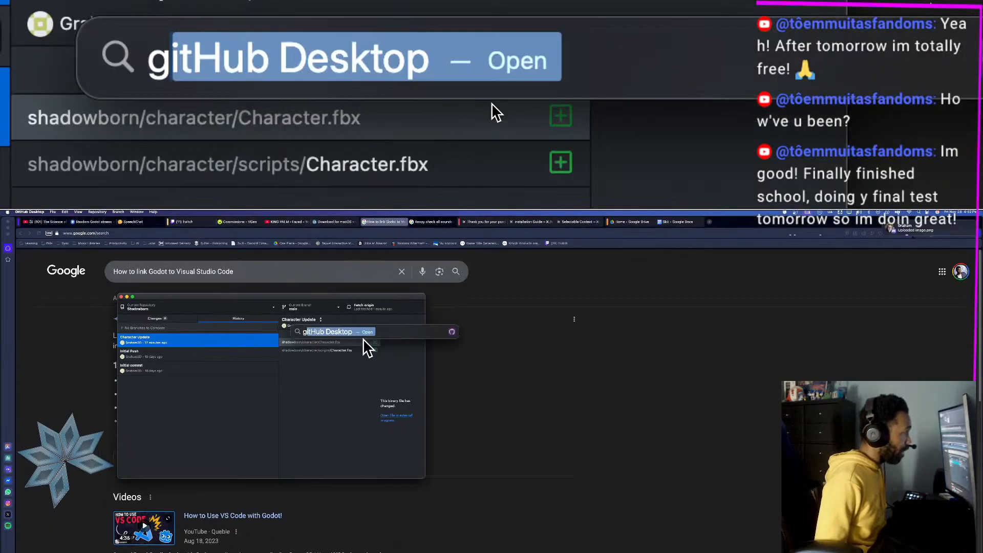
text(dot)
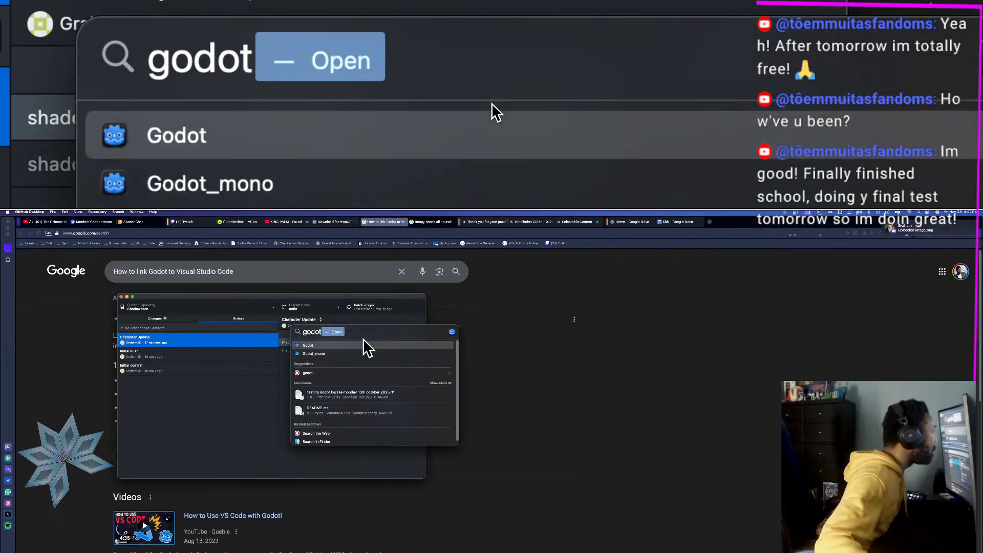
click(339, 346)
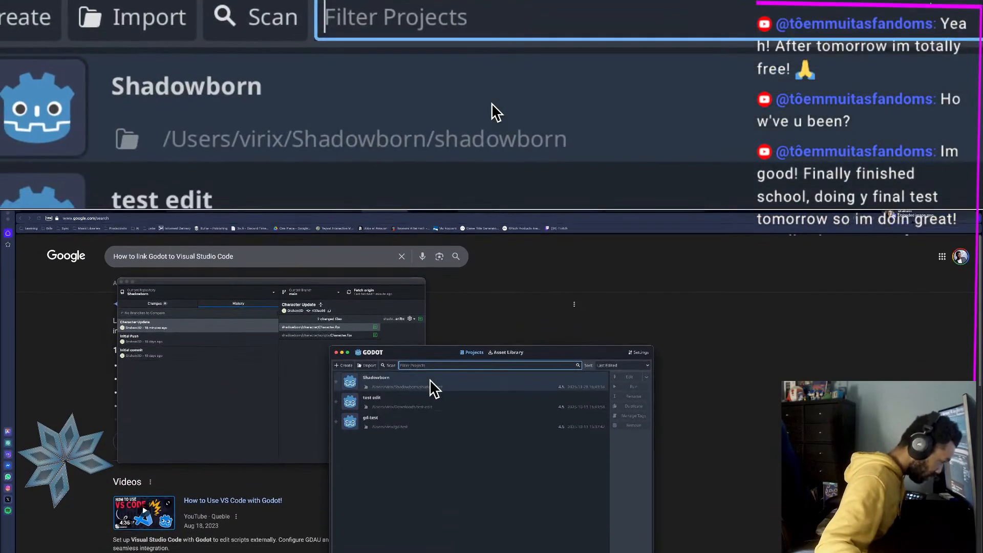
click(429, 396)
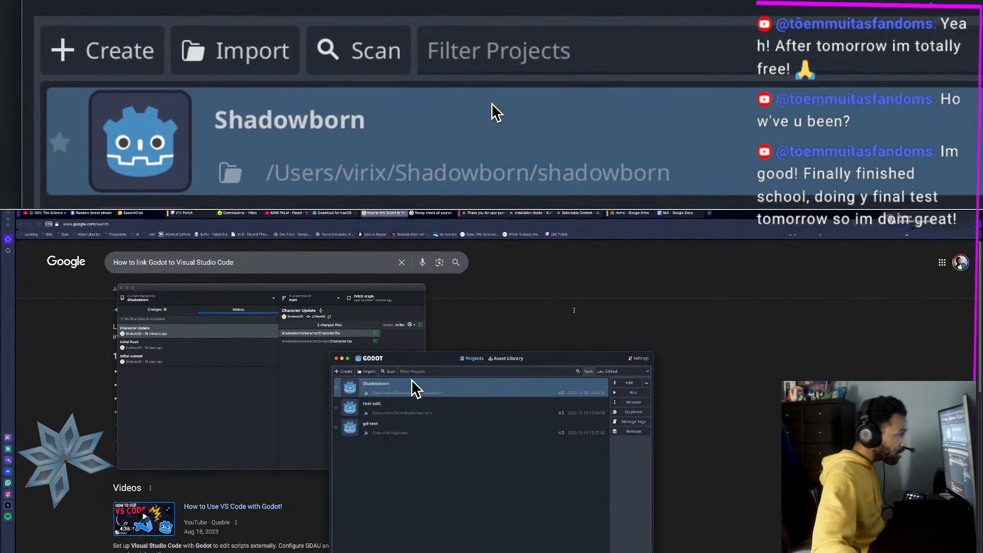
double_click(412, 382)
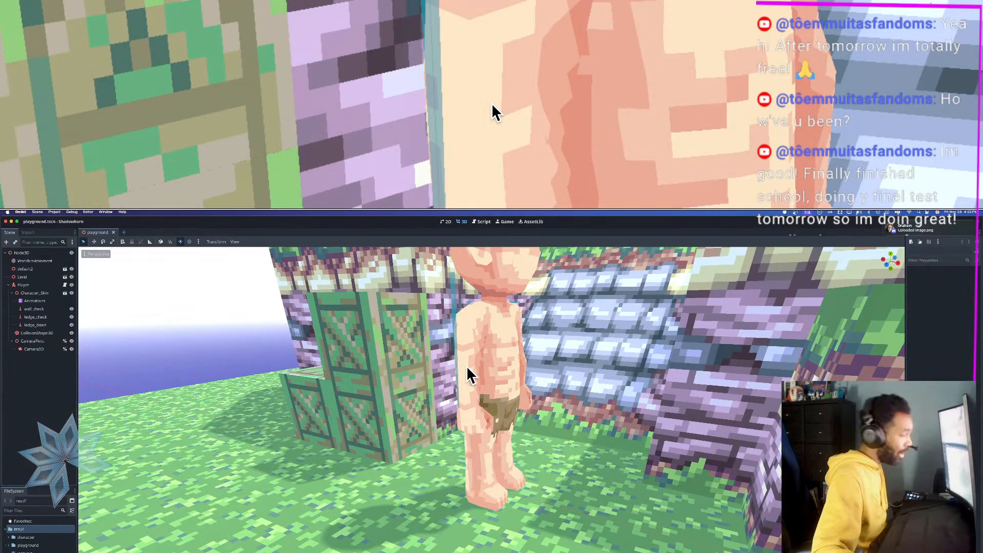
scroll(483, 363, down, 6)
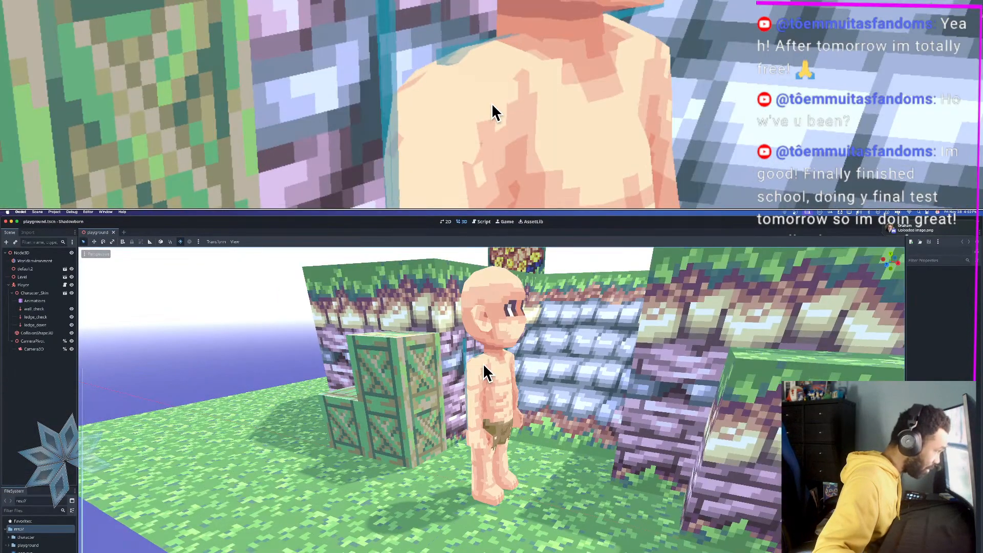
scroll(483, 364, up, 2)
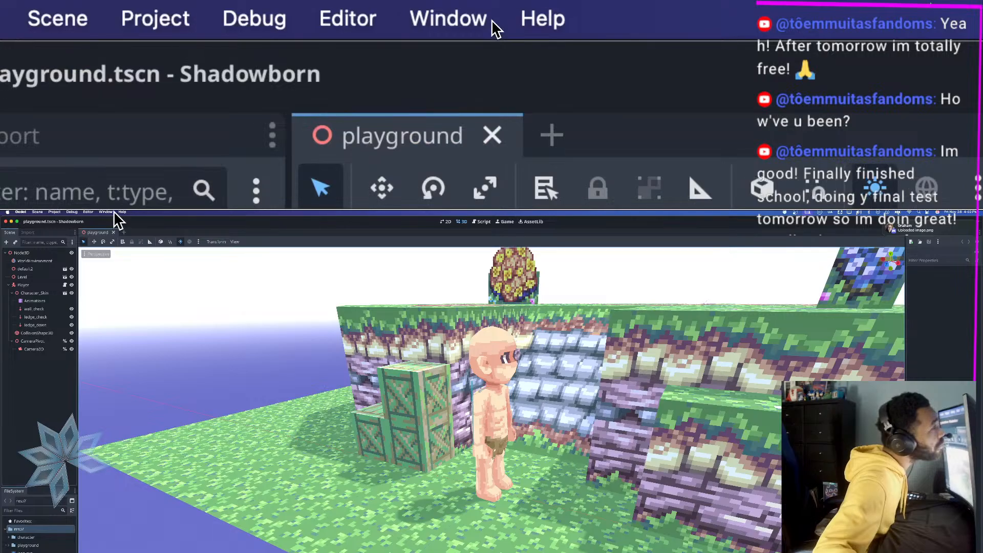
Step: Return to the Google results in Opera and read how to configure Godot's external text editor settings
key(super+Tab)
key(super+Tab)
key(super+Tab)
key(super+Tab)
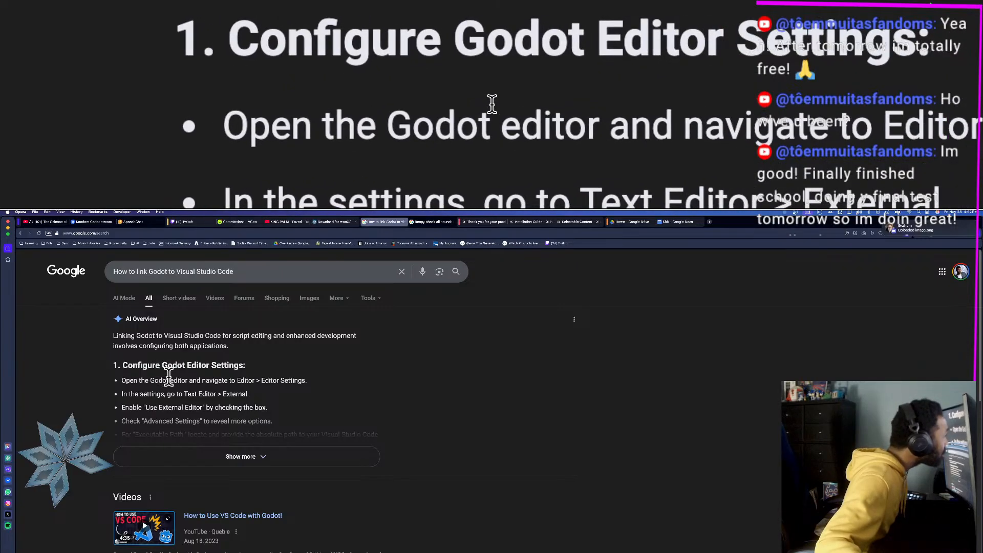
Step: Switch to GitHub Desktop and check the actions available for the Character Update commit without applying any, keeping that commit selected
key(super+Tab)
key(super+Tab)
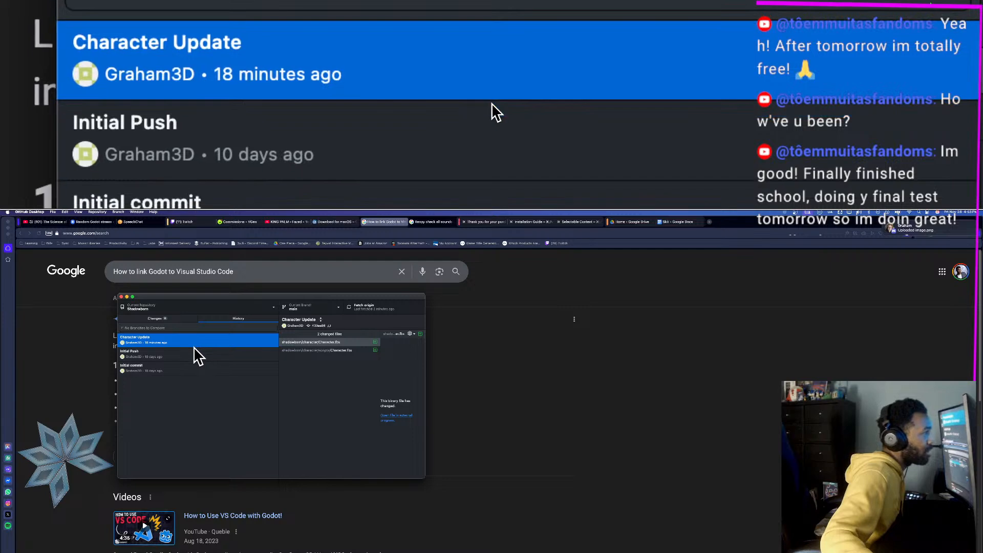
click(193, 353)
click(193, 338)
right_click(193, 337)
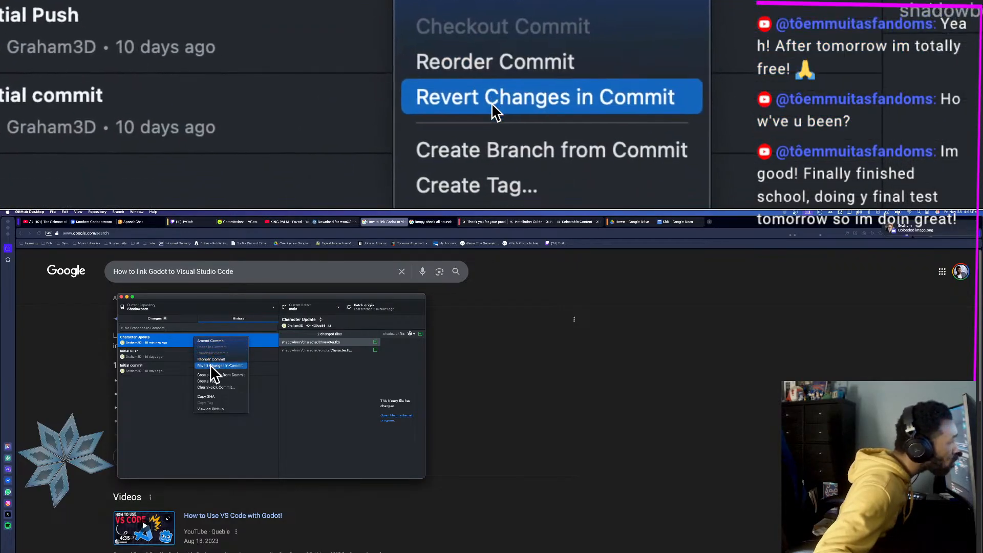
click(171, 355)
click(171, 355)
click(187, 343)
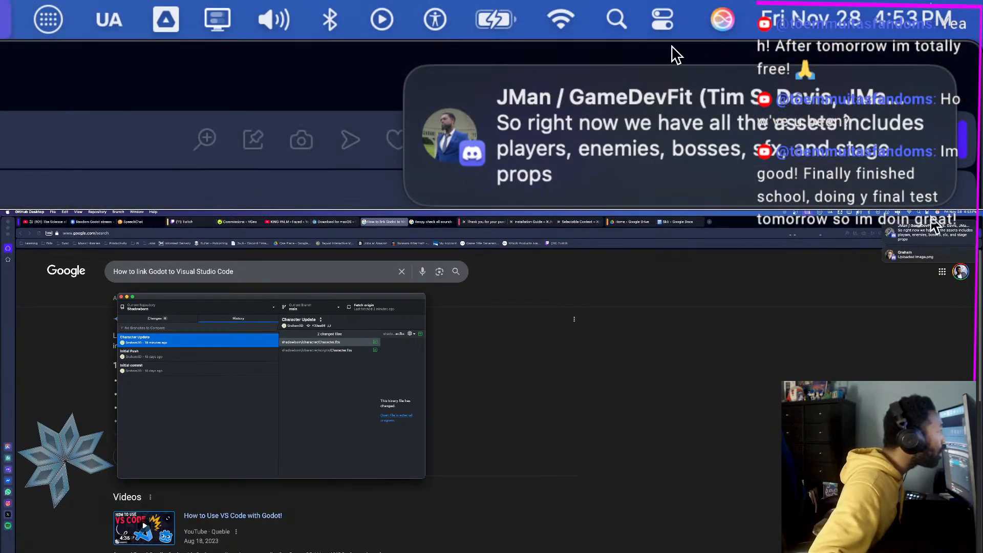
Step: Dismiss the Discord notifications and turn on the Do Not Disturb focus in macOS
click(885, 224)
click(885, 223)
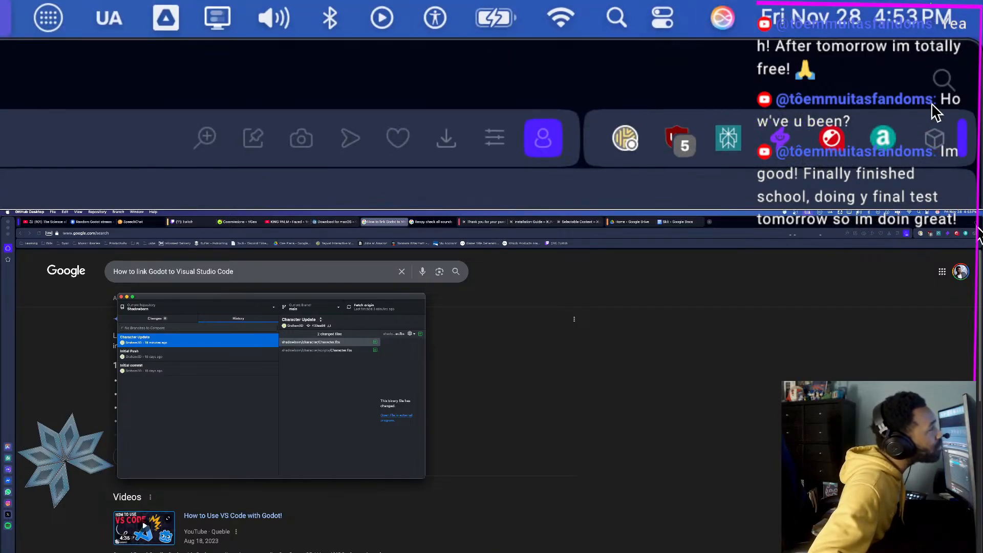
click(928, 212)
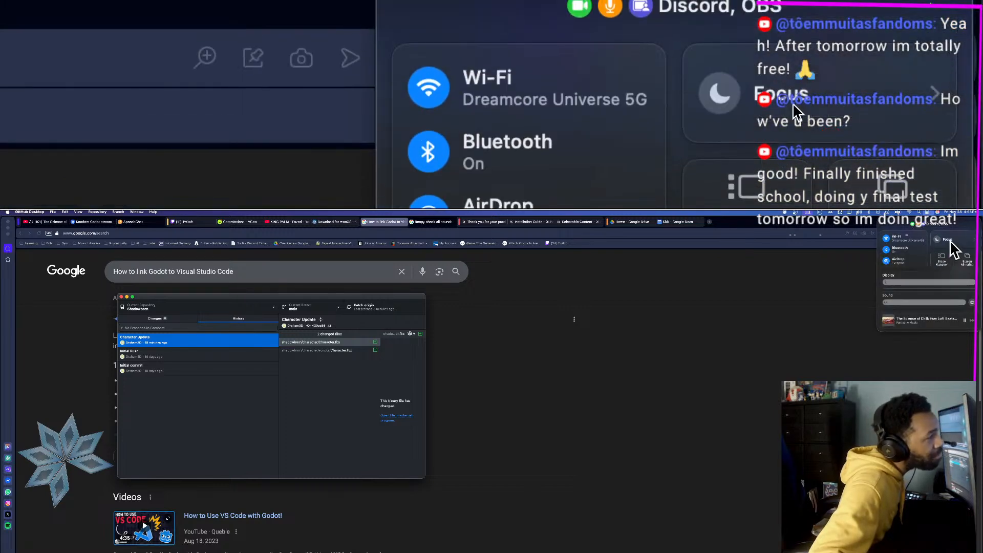
click(953, 249)
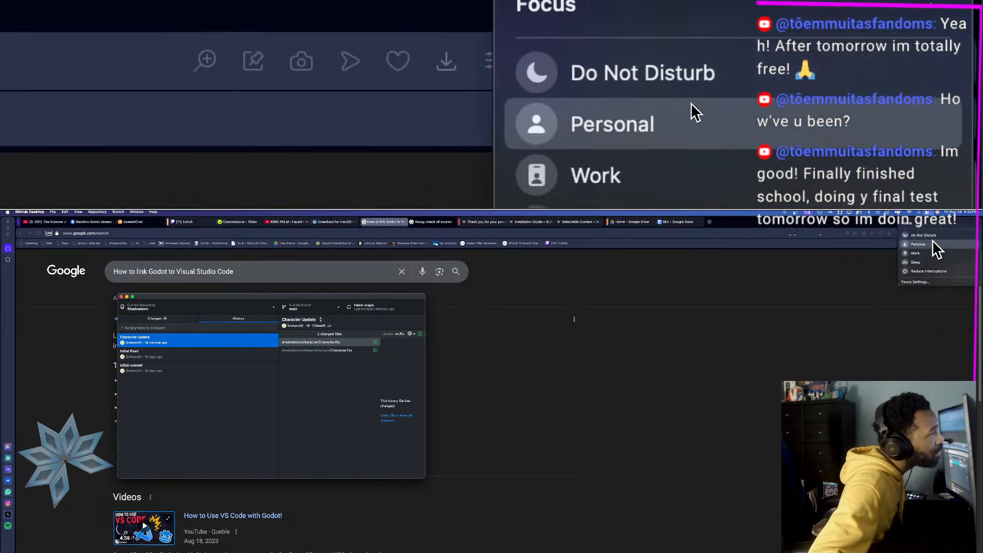
click(929, 236)
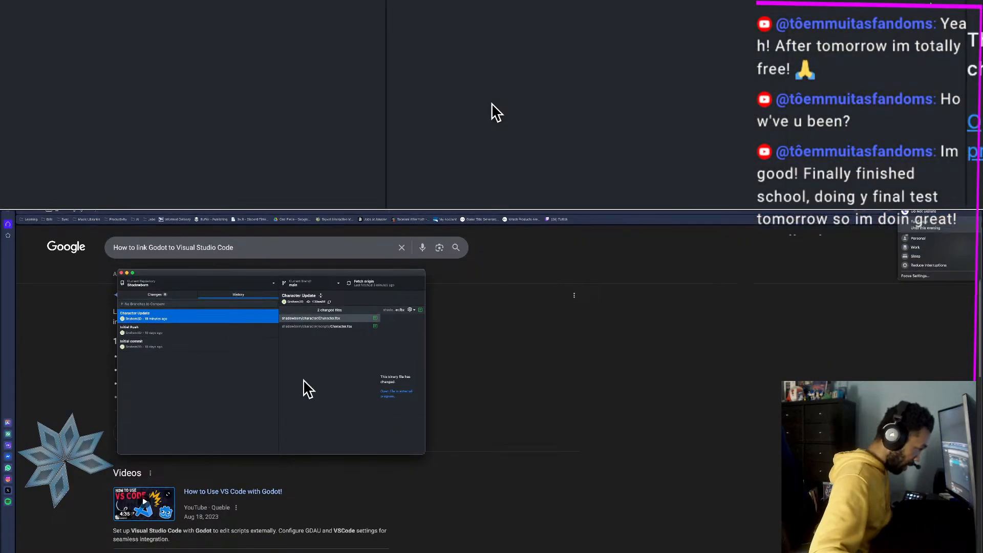
click(310, 379)
Step: Switch to Godot to check the playground scene, and return to the commit history in GitHub Desktop
key(super+Tab)
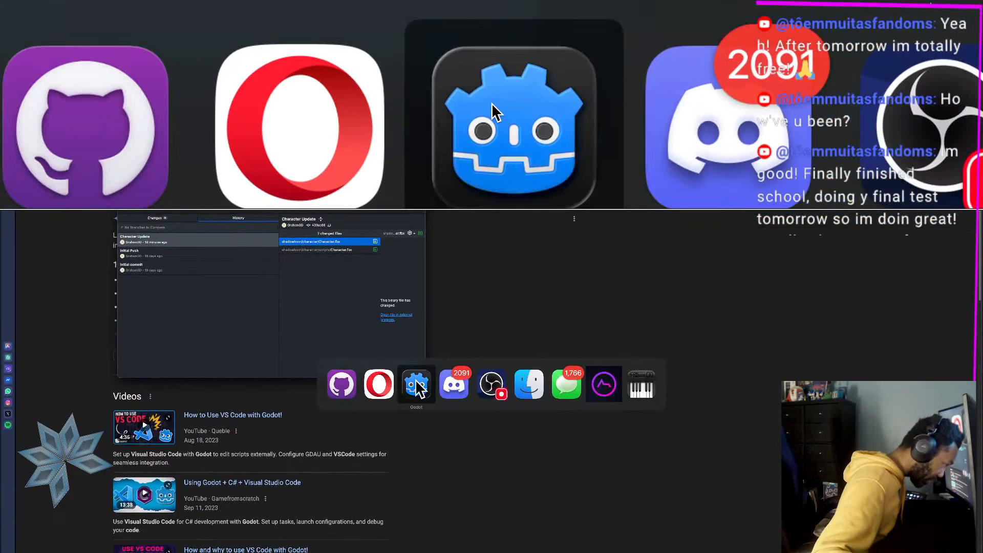
click(416, 386)
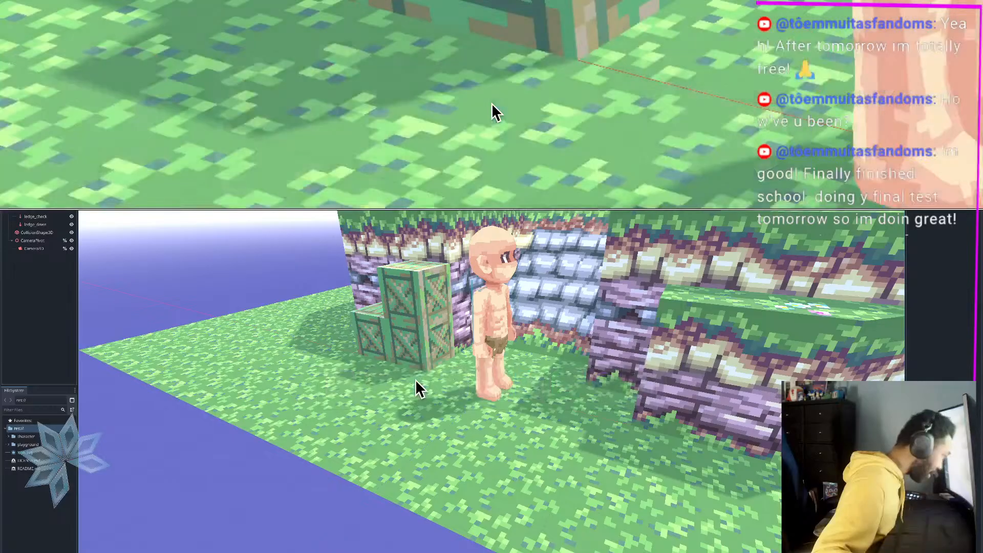
key(super+Tab)
key(super+Tab)
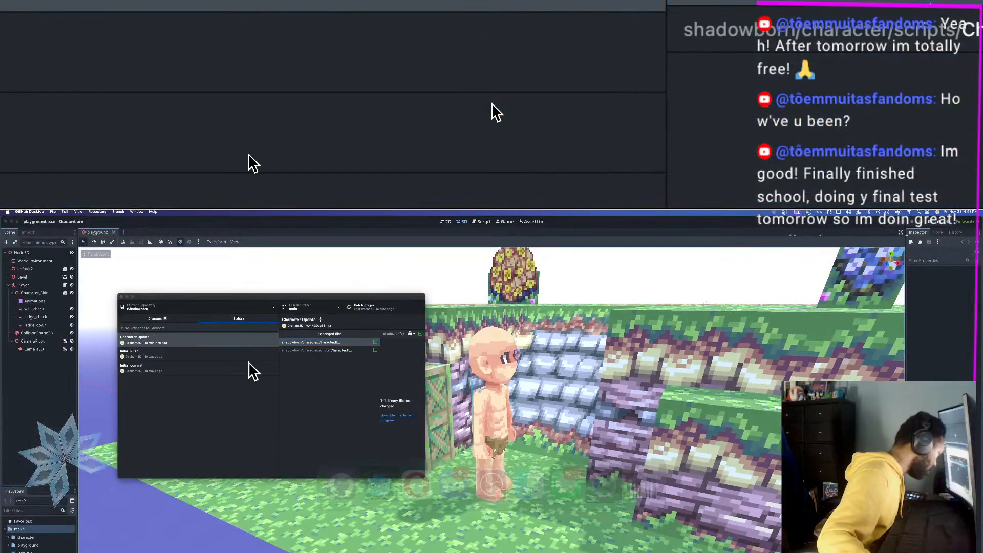
Step: Look for the editor settings in Godot's Editor menu, reread the linking instructions in Opera's Google results, and return to Godot
key(super+Tab)
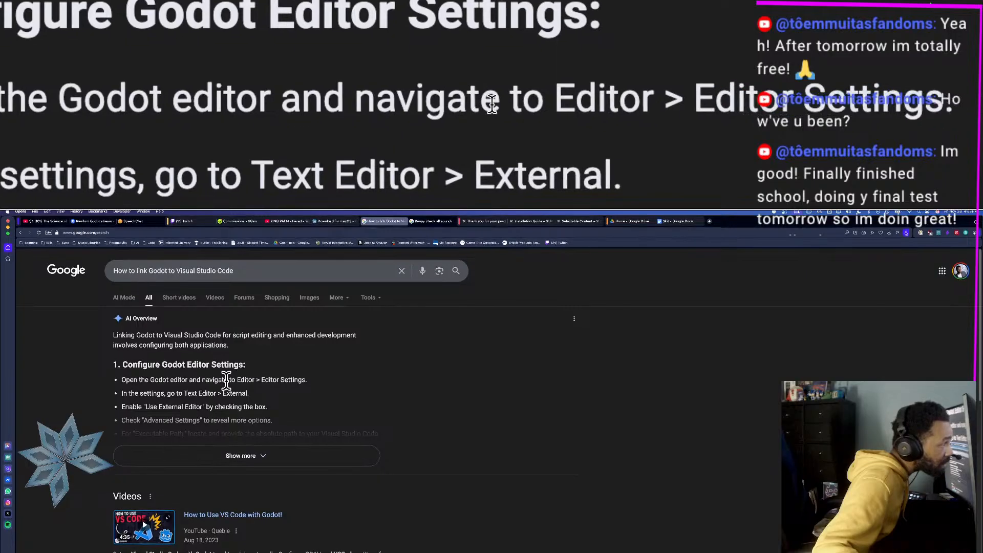
key(super+Tab)
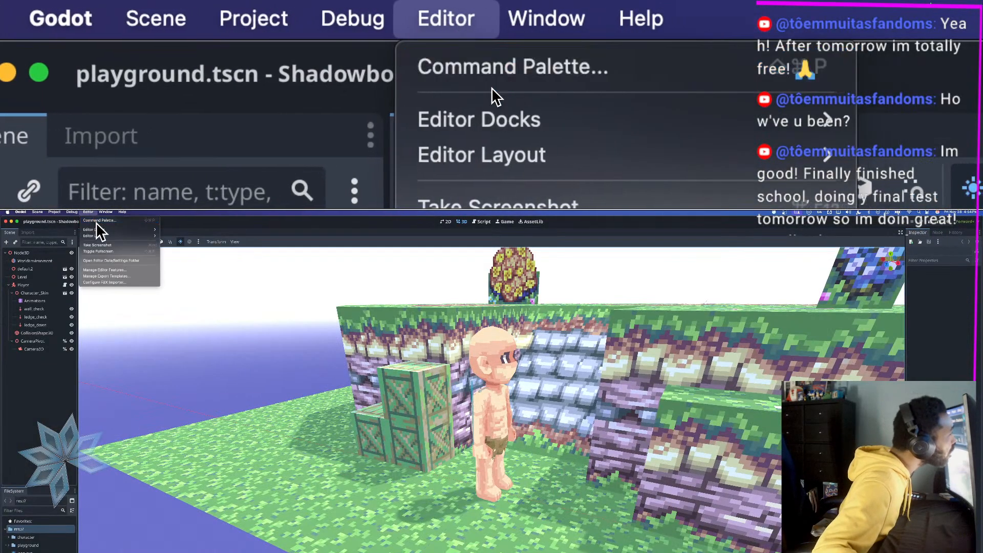
mouse_move(104, 236)
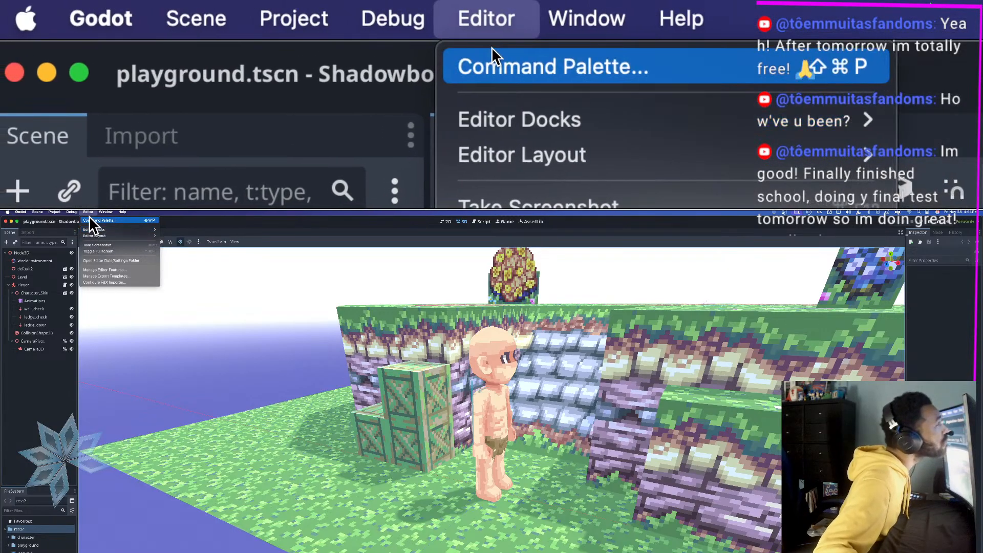
key(Escape)
key(super+Tab)
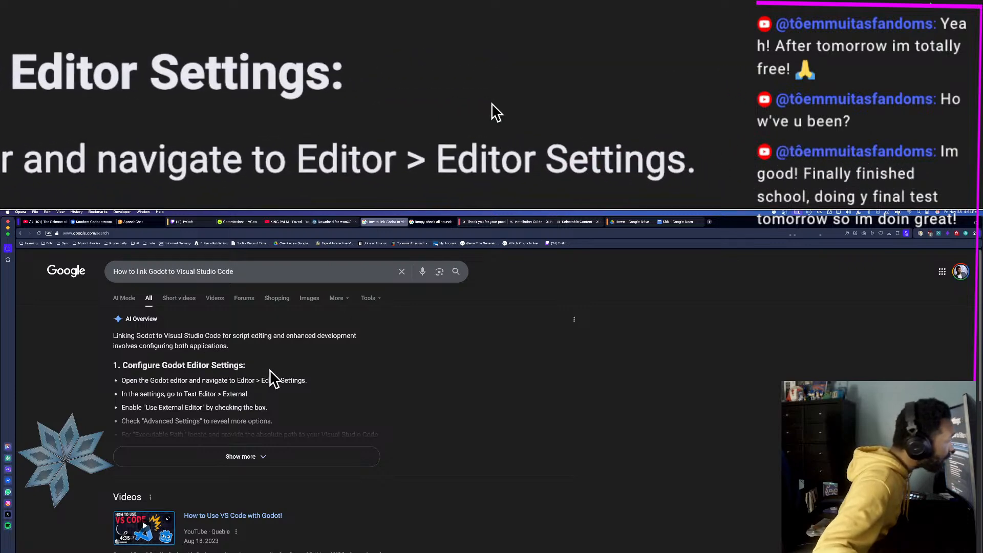
scroll(139, 380, down, 2)
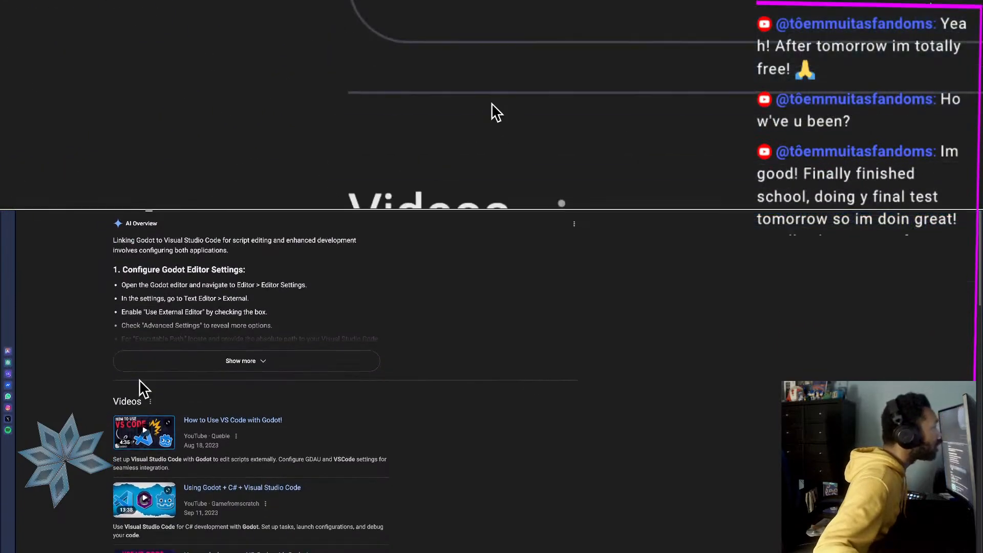
scroll(151, 384, up, 2)
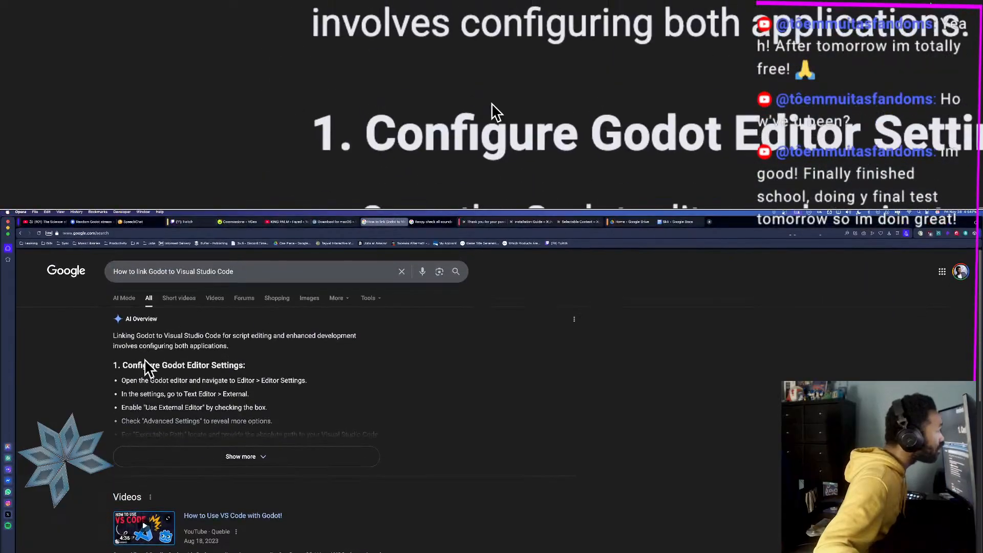
key(super+Tab)
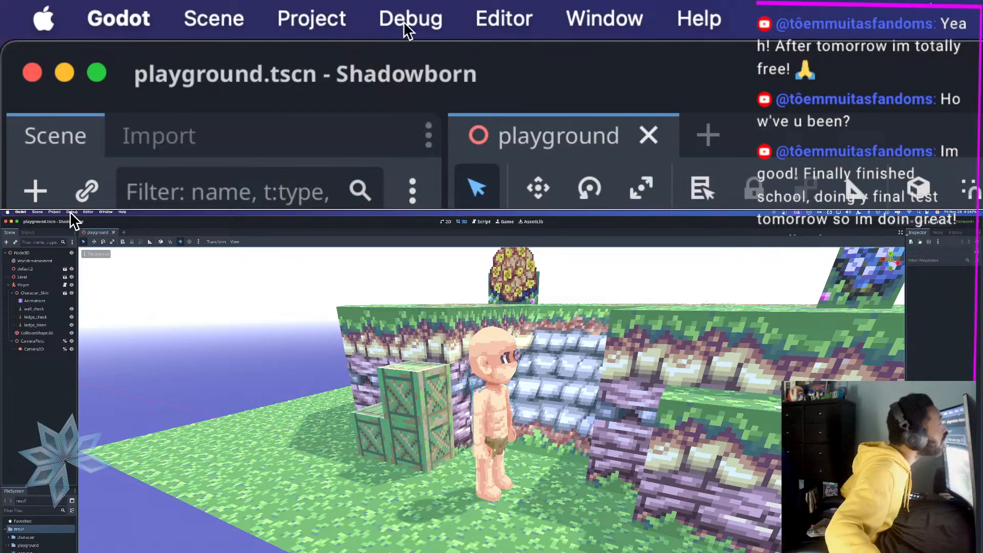
click(88, 212)
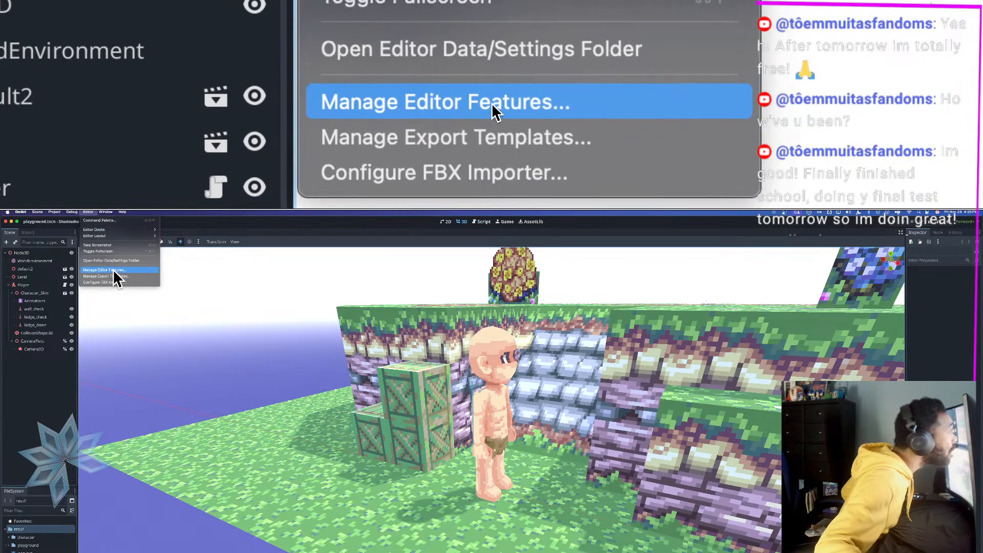
click(115, 270)
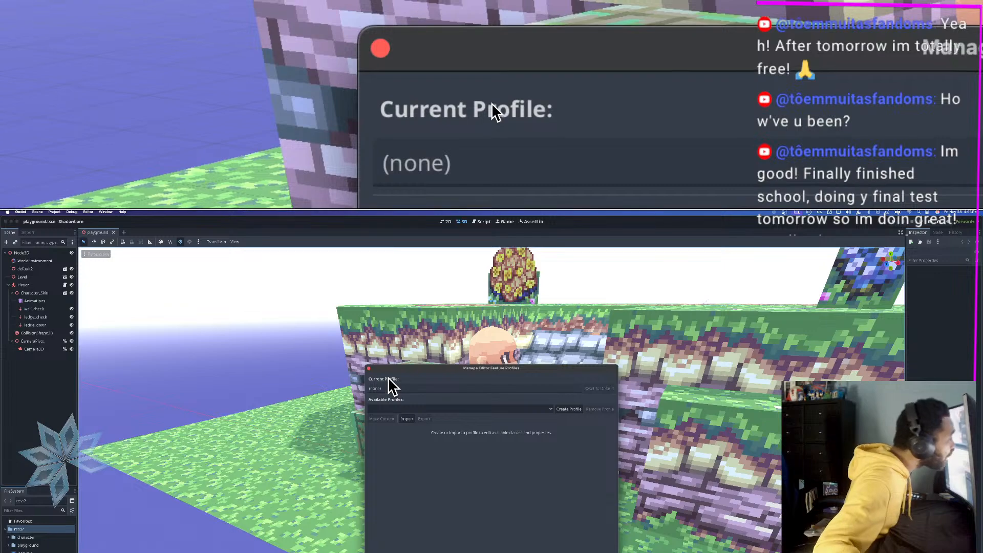
key(Escape)
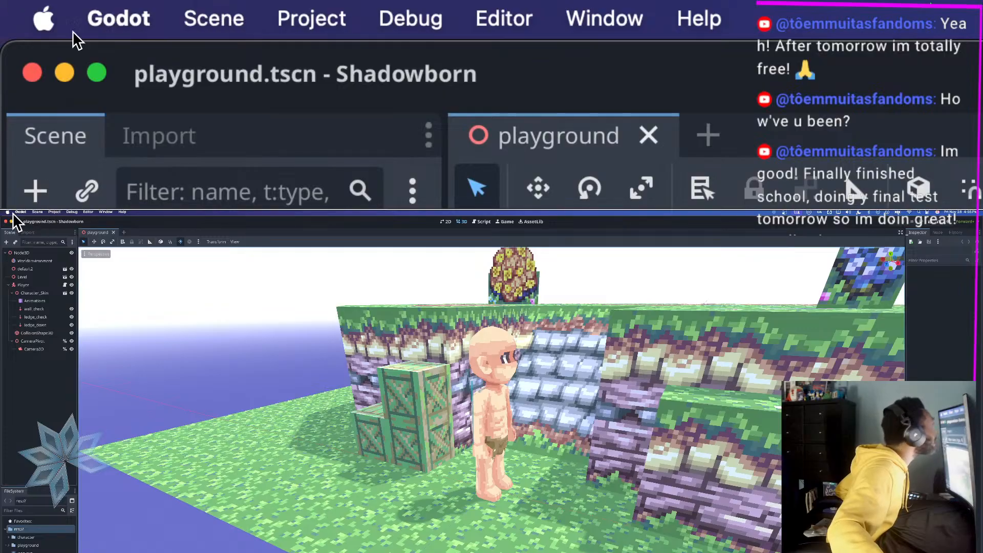
Step: Open Godot's editor settings and enable Use External Editor in the External category of Text Editor
click(23, 210)
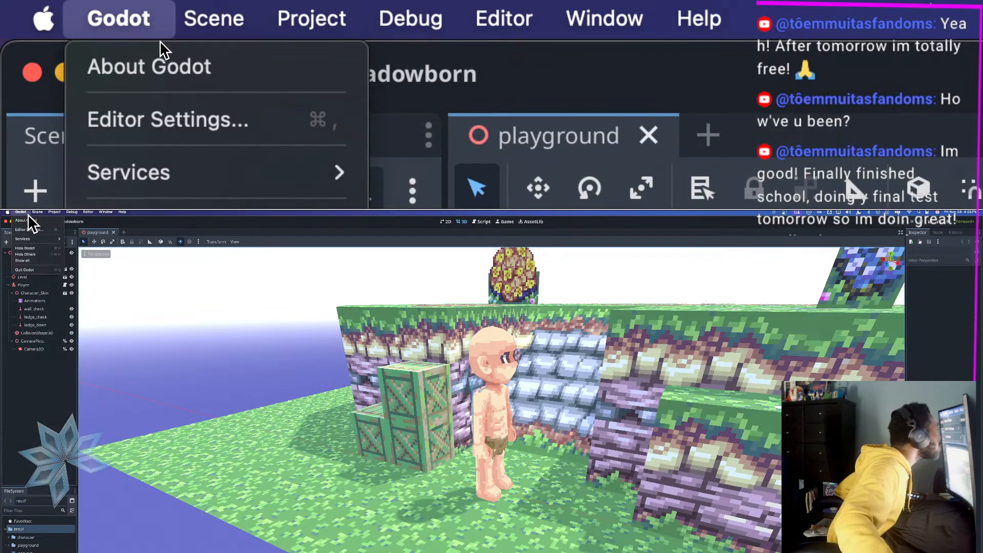
click(28, 229)
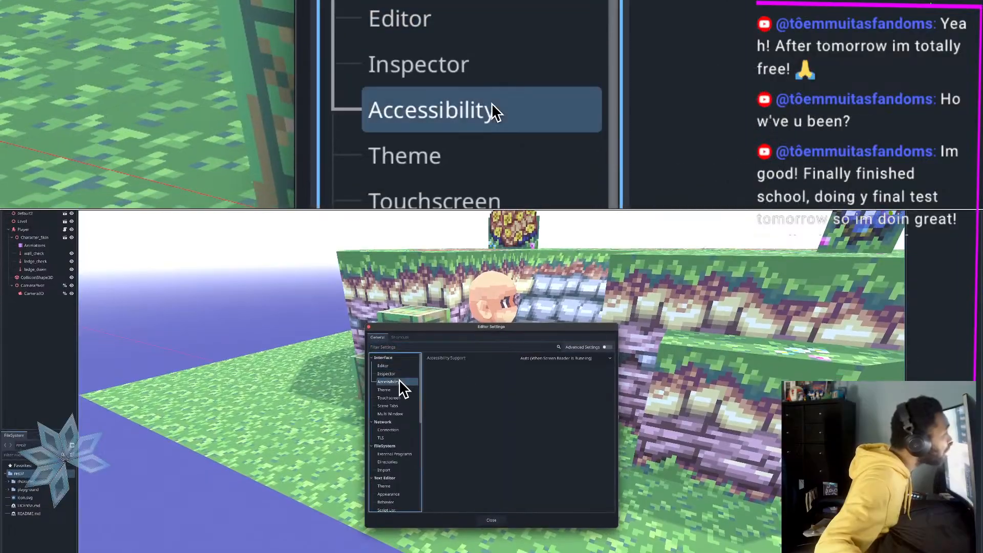
click(400, 387)
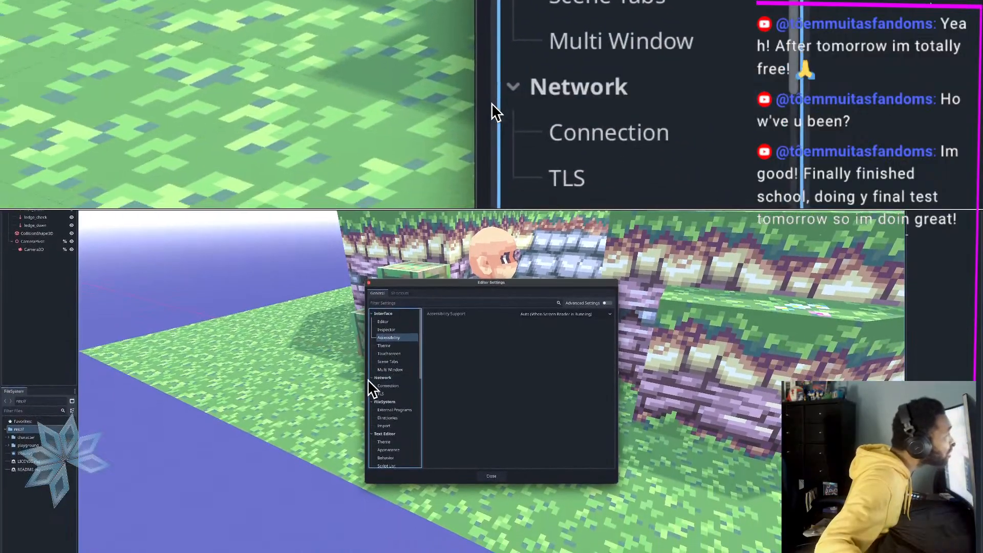
click(371, 378)
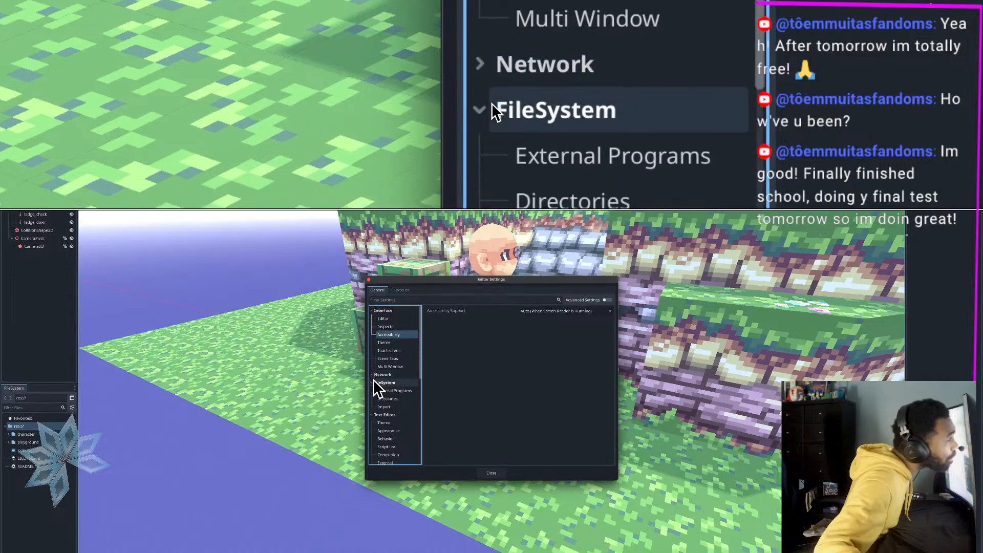
click(373, 380)
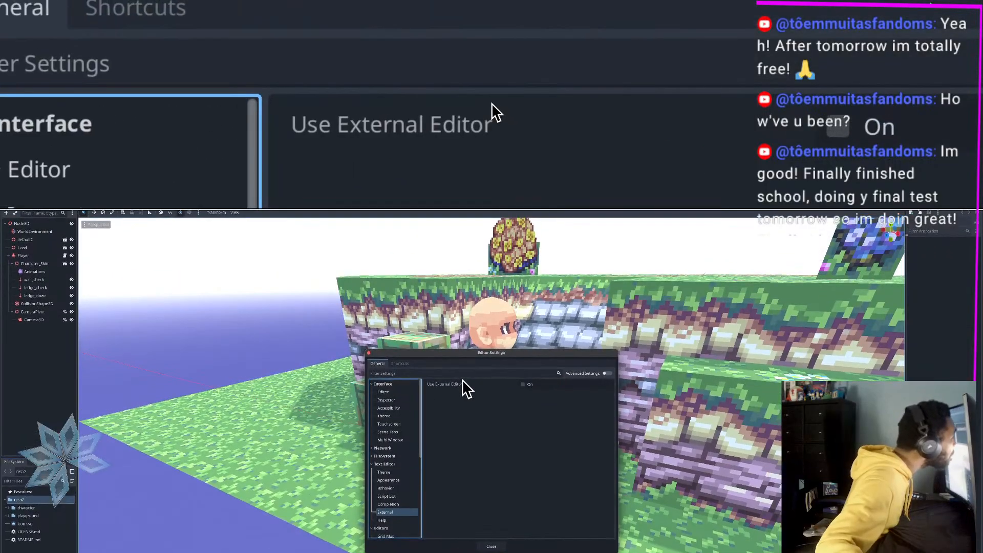
mouse_move(461, 380)
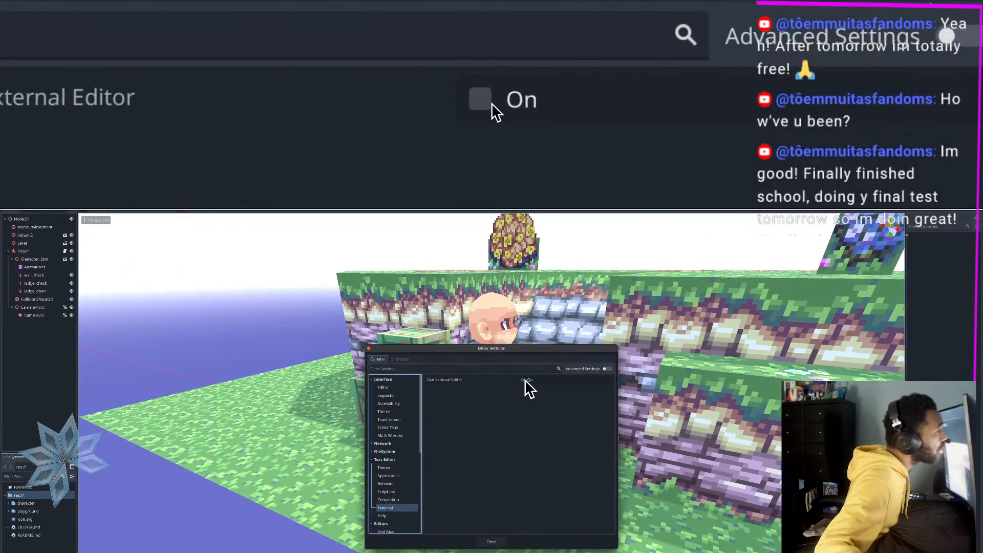
click(523, 380)
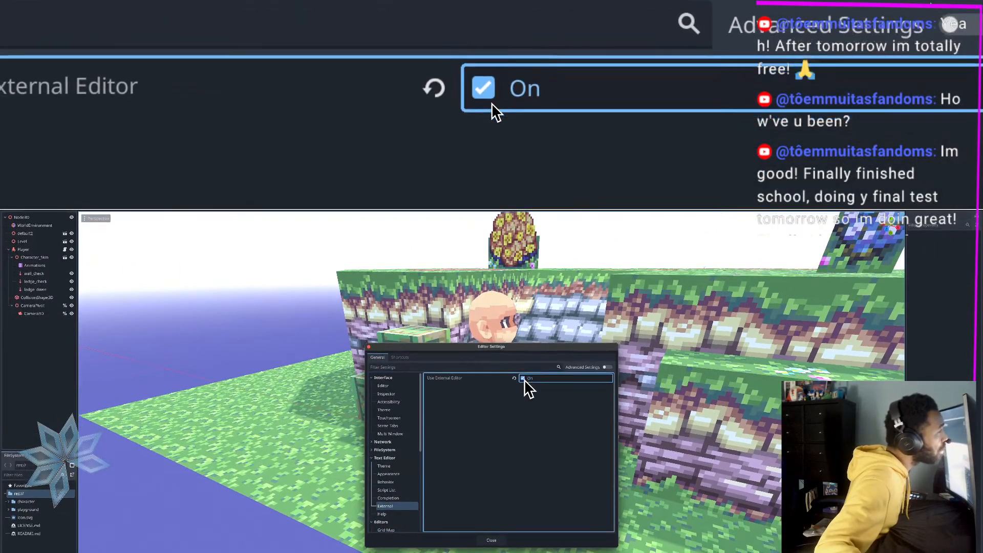
Step: Switch to GitHub Desktop to check the repository's branches without changing any, and return to Godot's editor settings
key(super+Tab)
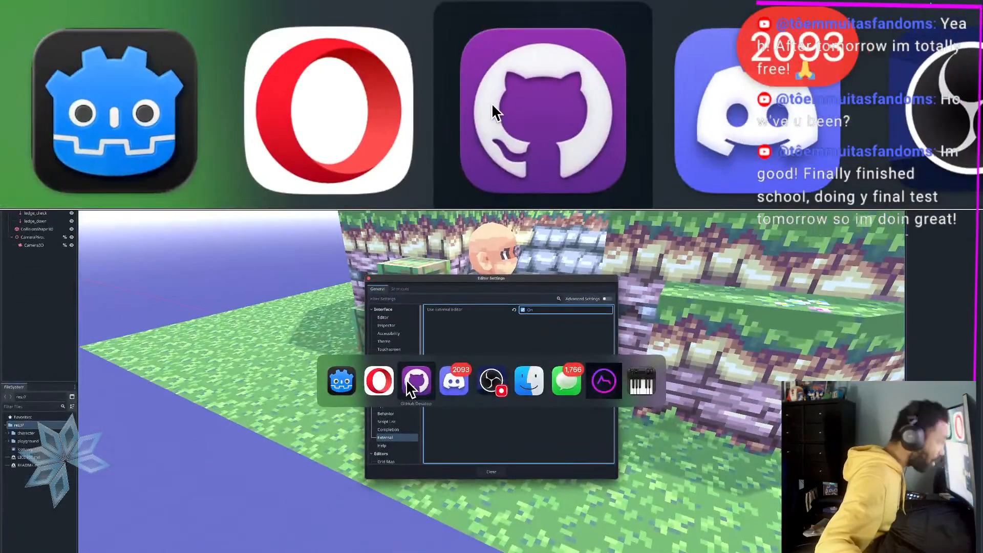
click(415, 380)
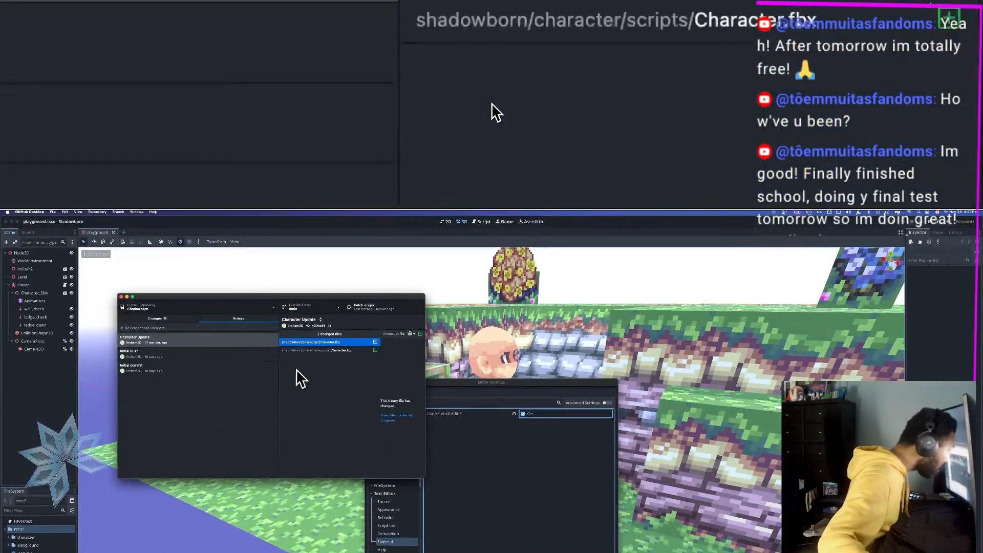
click(315, 308)
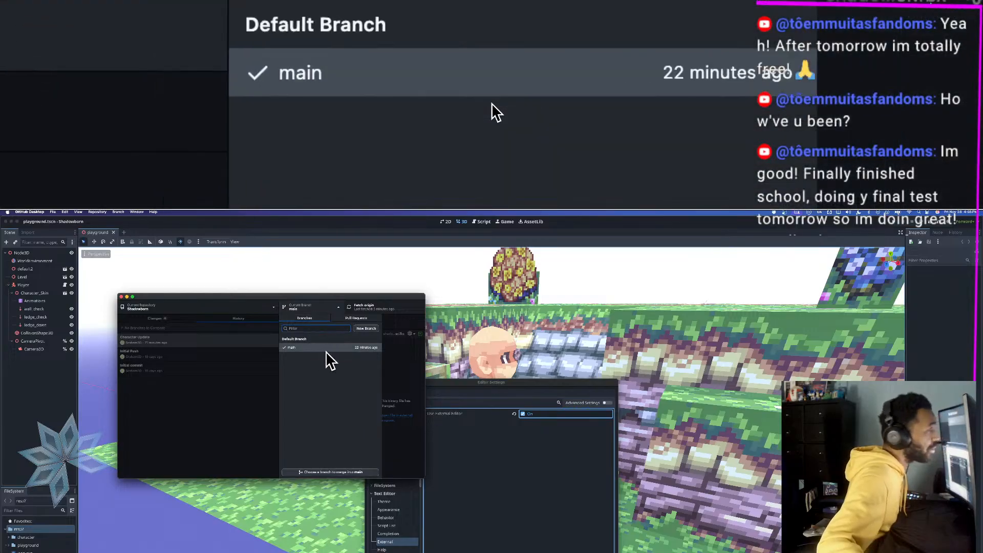
mouse_move(342, 349)
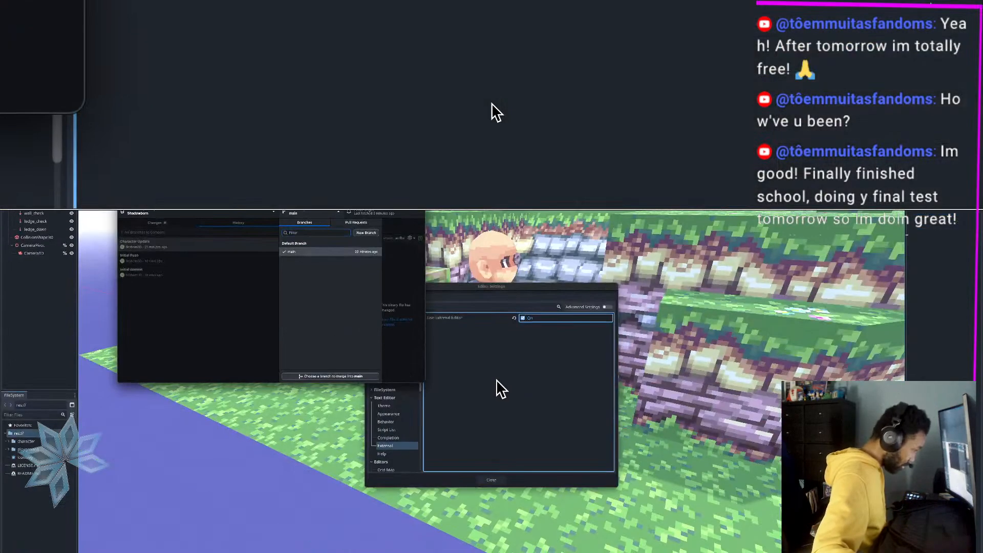
click(497, 475)
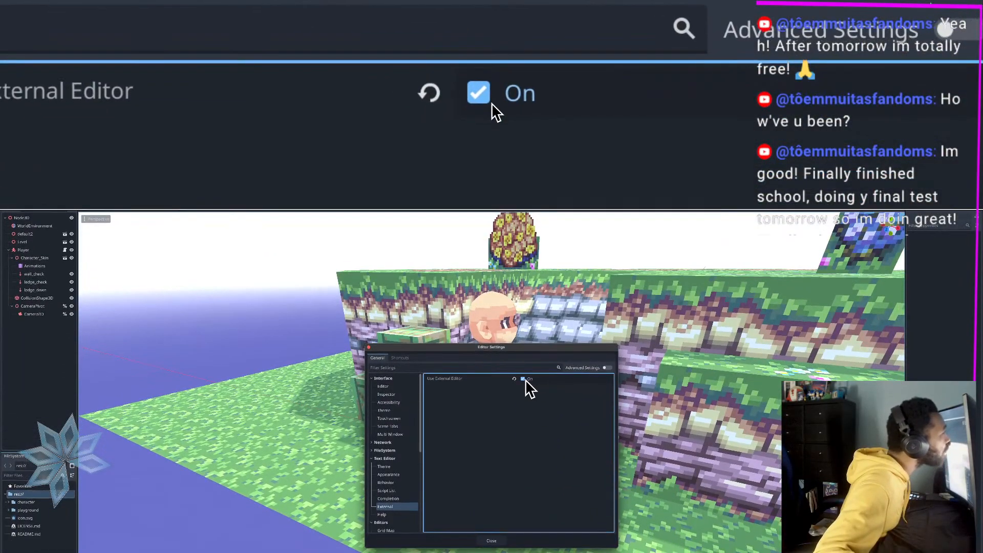
Step: Turn Use External Editor off and on again, and close the editor settings
click(522, 379)
click(522, 380)
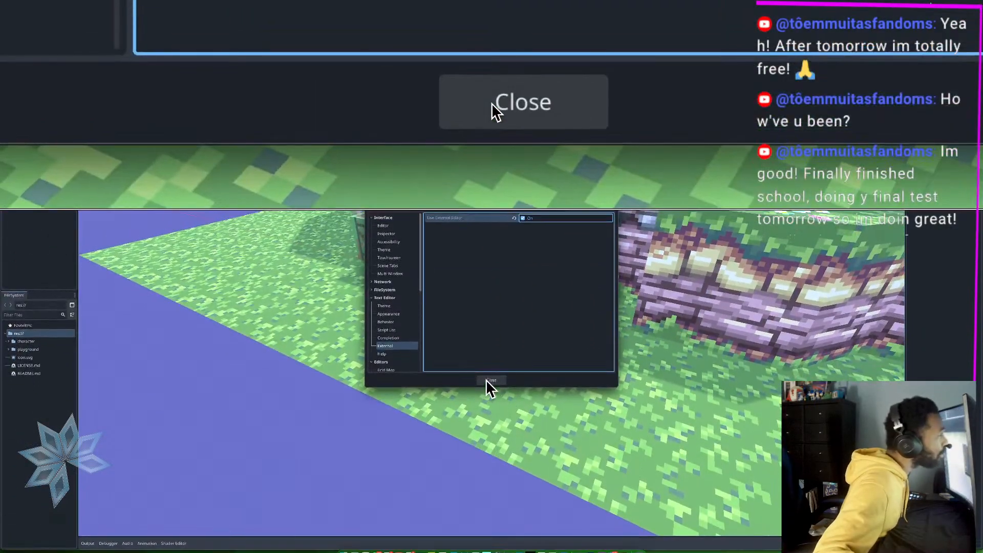
click(486, 380)
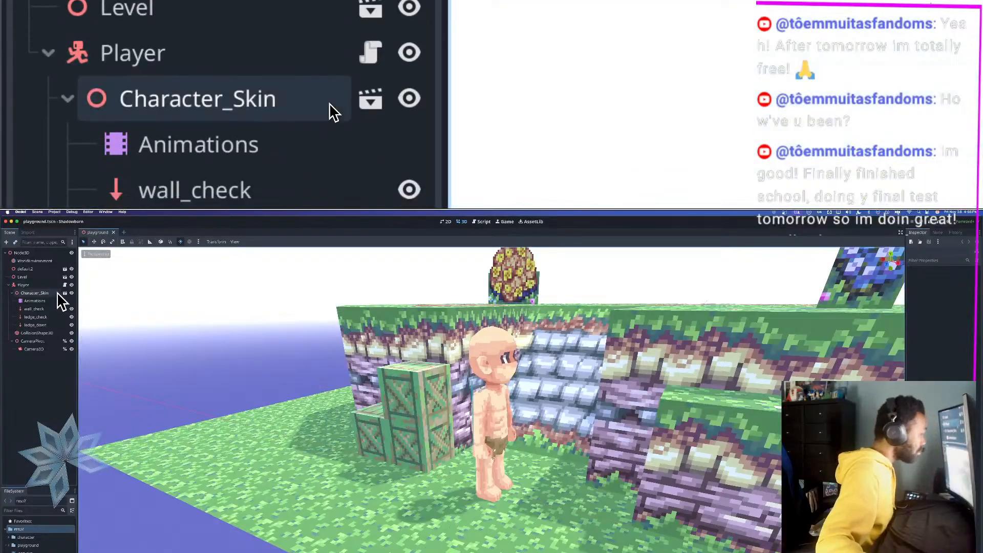
Step: Recheck the Google instructions in Opera, return to Godot, and enable Advanced Settings in the editor settings
key(super+Tab)
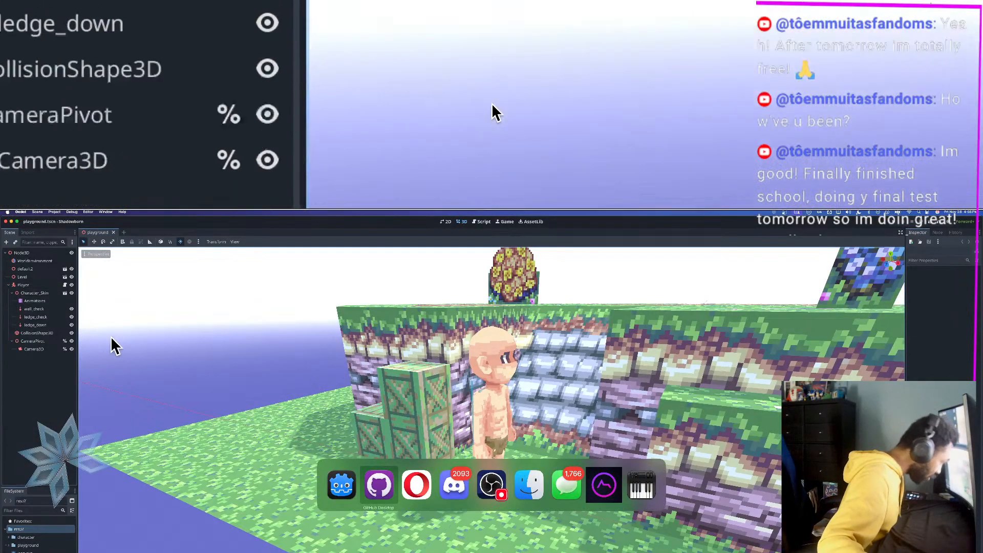
key(super+Tab)
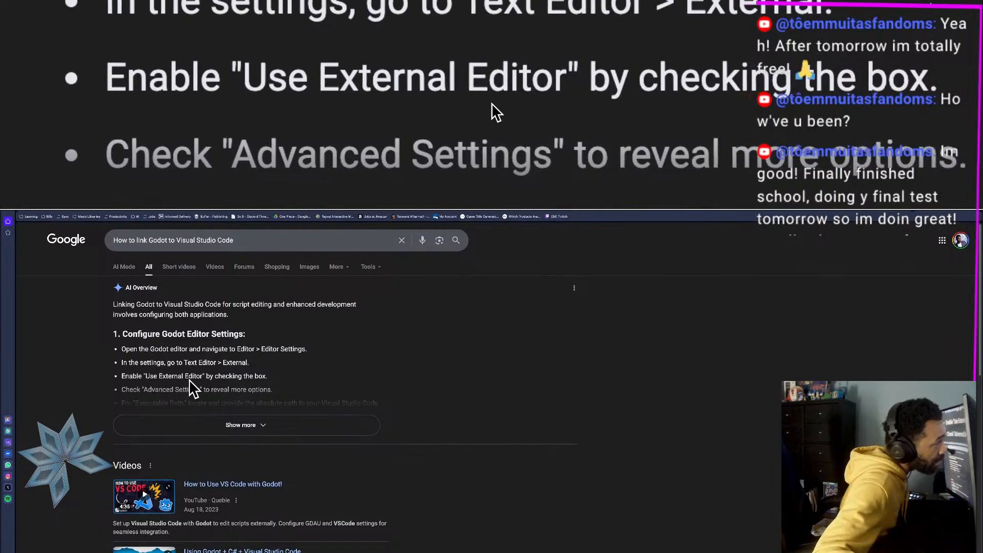
key(super+Tab)
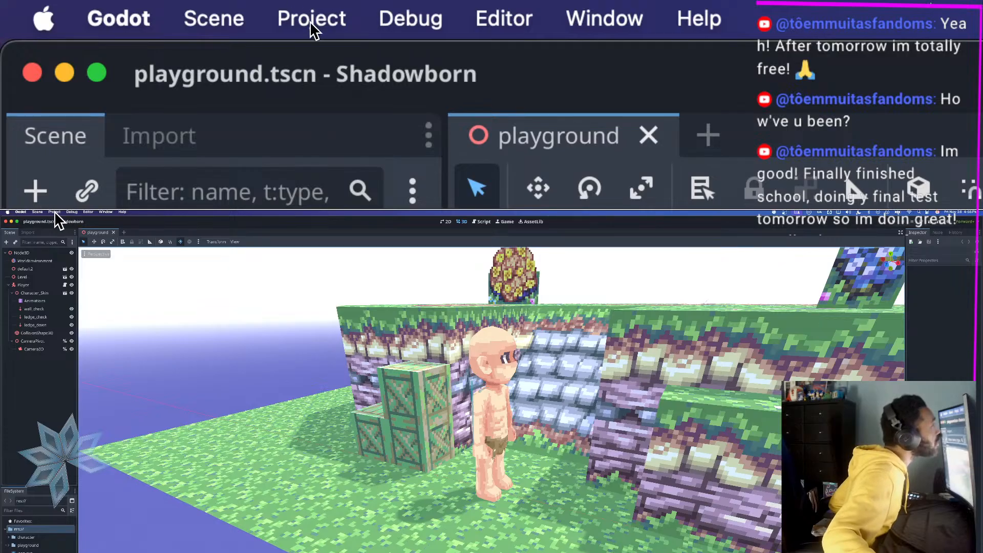
click(20, 212)
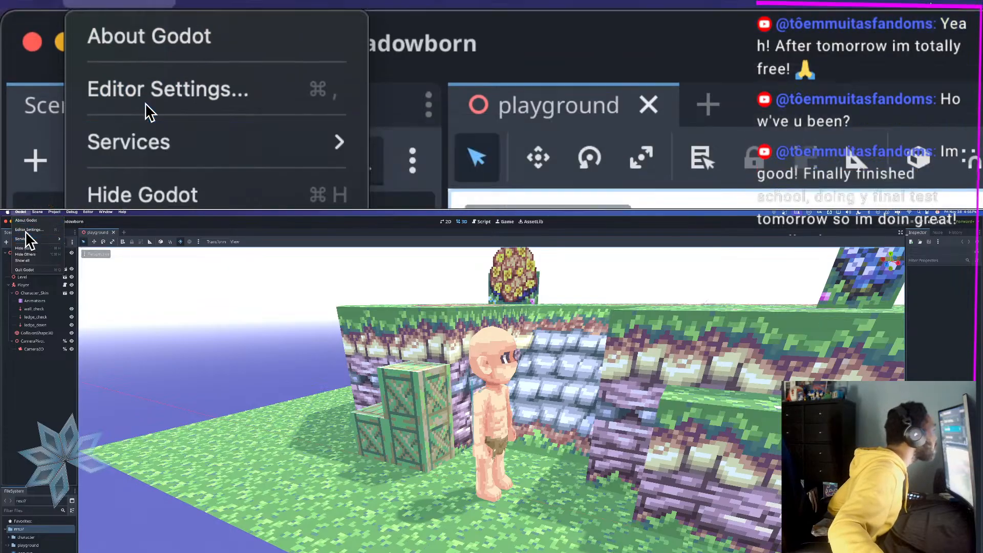
click(27, 229)
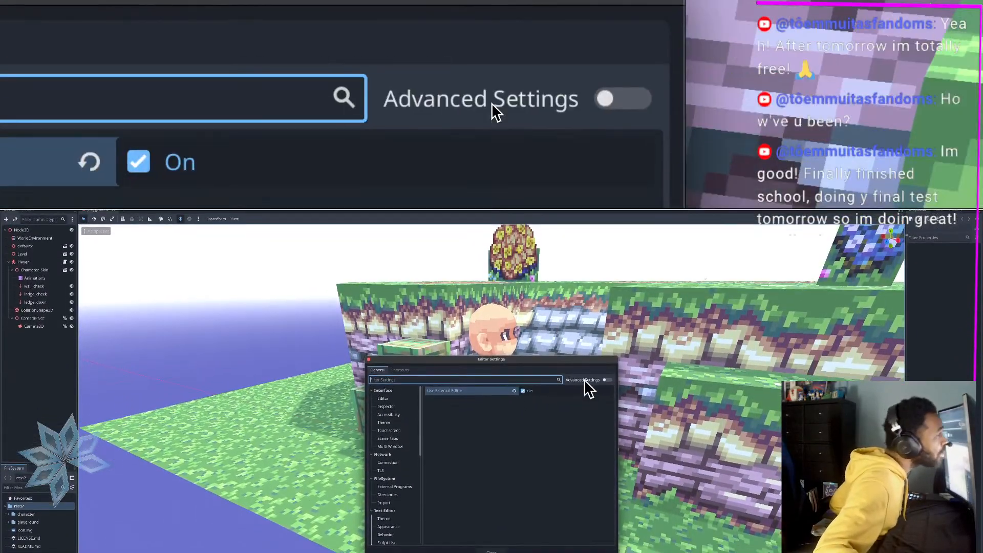
click(605, 380)
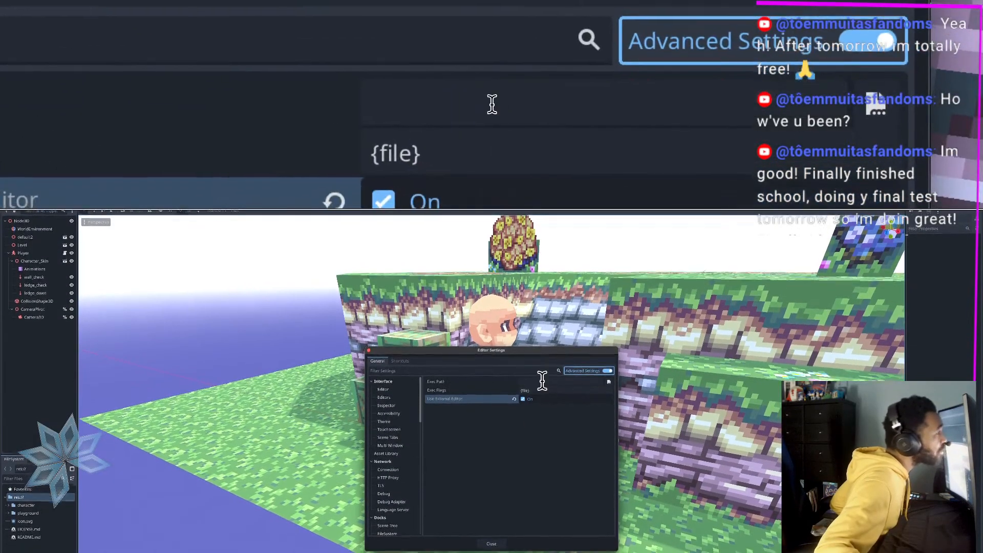
Step: Browse for the external editor's Exec Path and go up from the project folder to the root directory
click(542, 380)
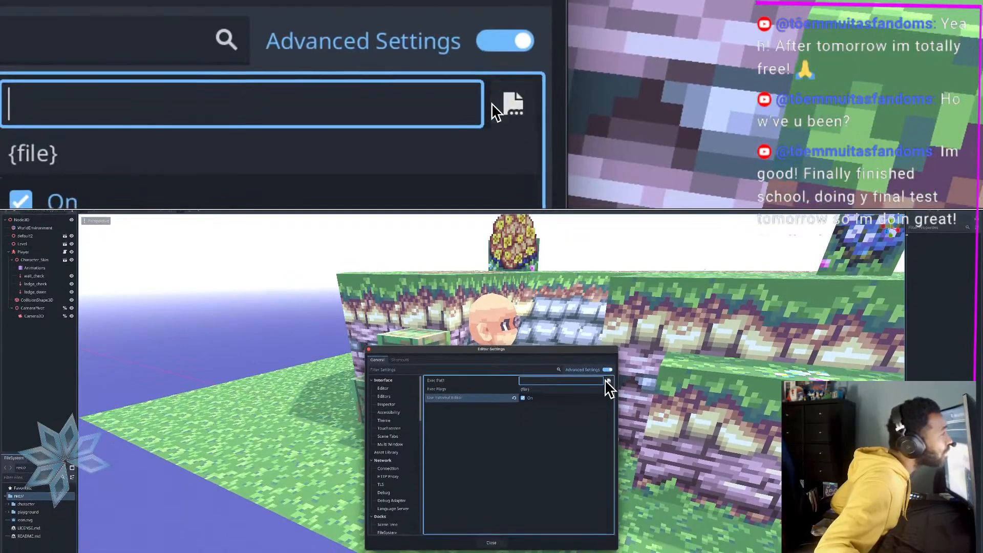
click(608, 381)
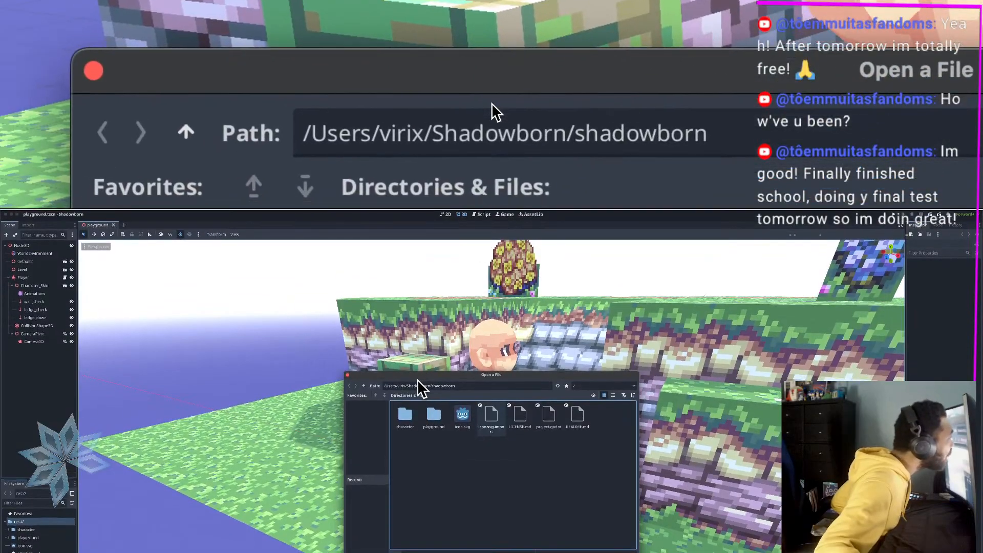
click(425, 385)
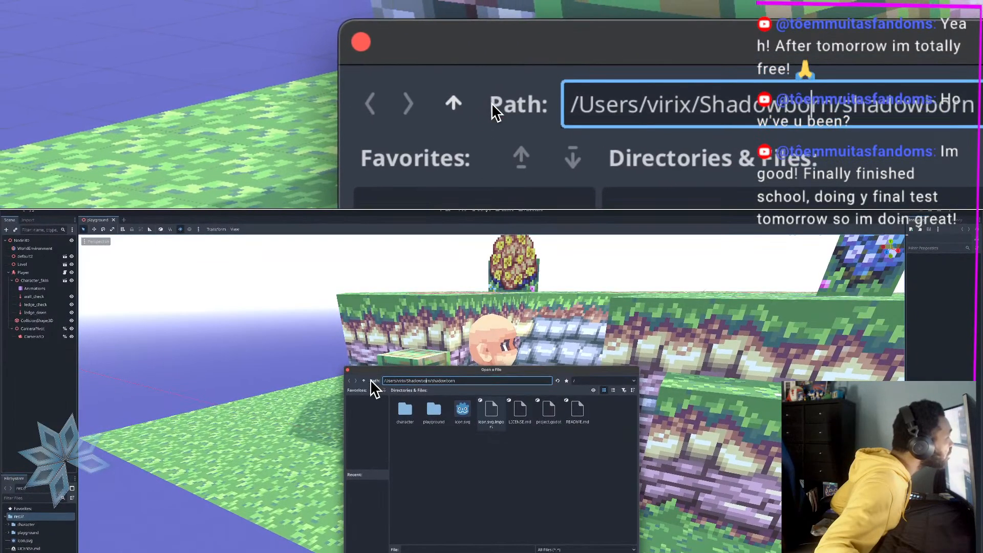
click(364, 381)
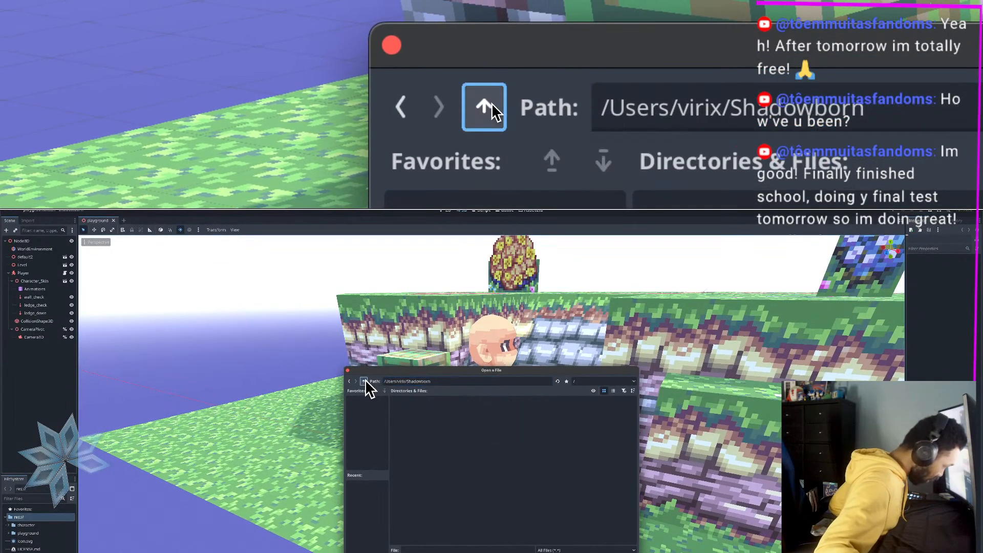
click(364, 380)
click(363, 381)
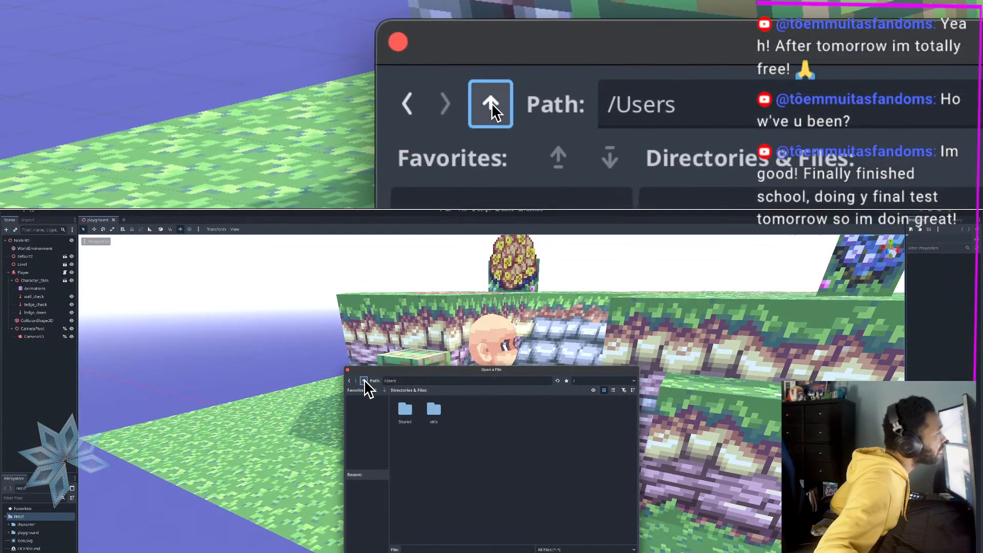
click(364, 381)
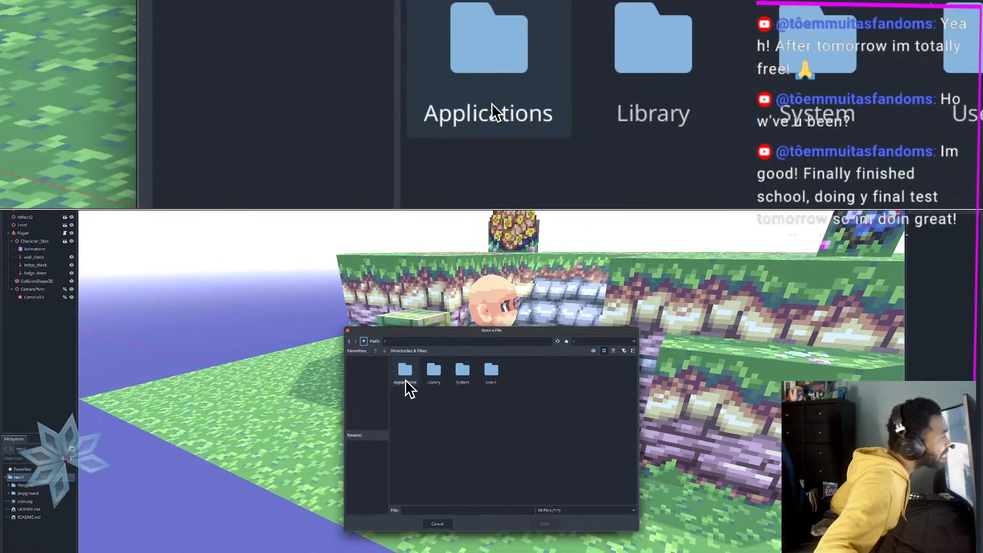
Step: Set the Exec Path to Visual Studio Code.app from the Applications folder, and close the editor settings
scroll(456, 389, down, 10)
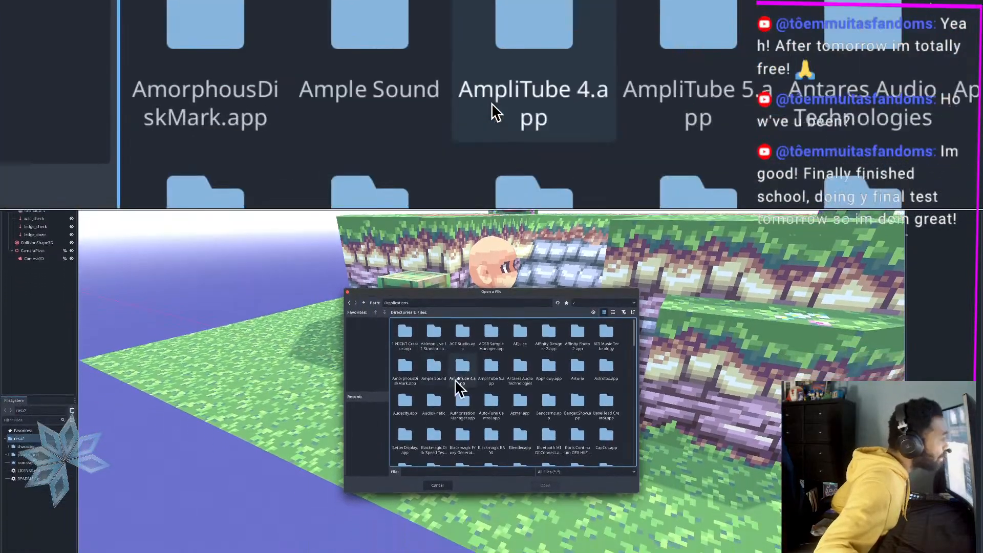
scroll(471, 379, down, 15)
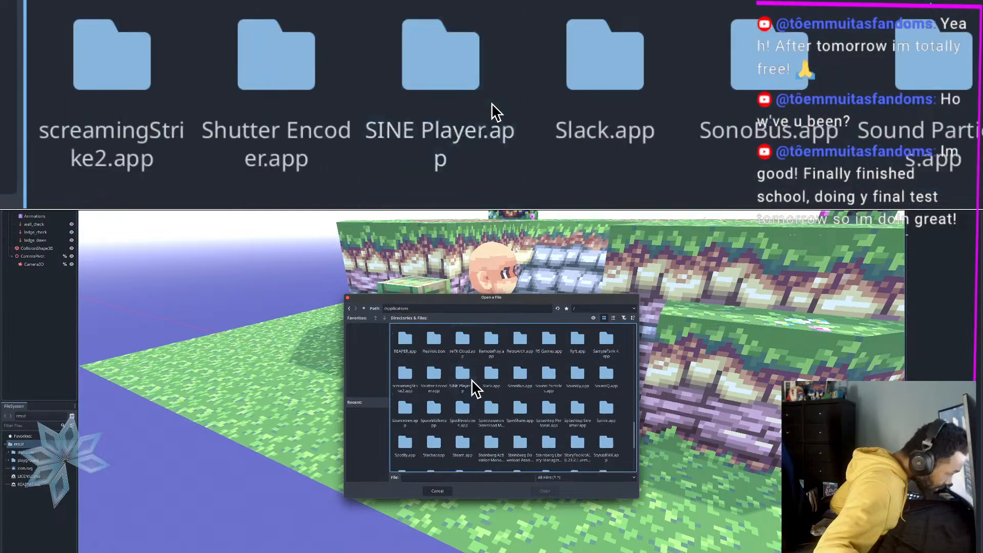
scroll(471, 381, up, 3)
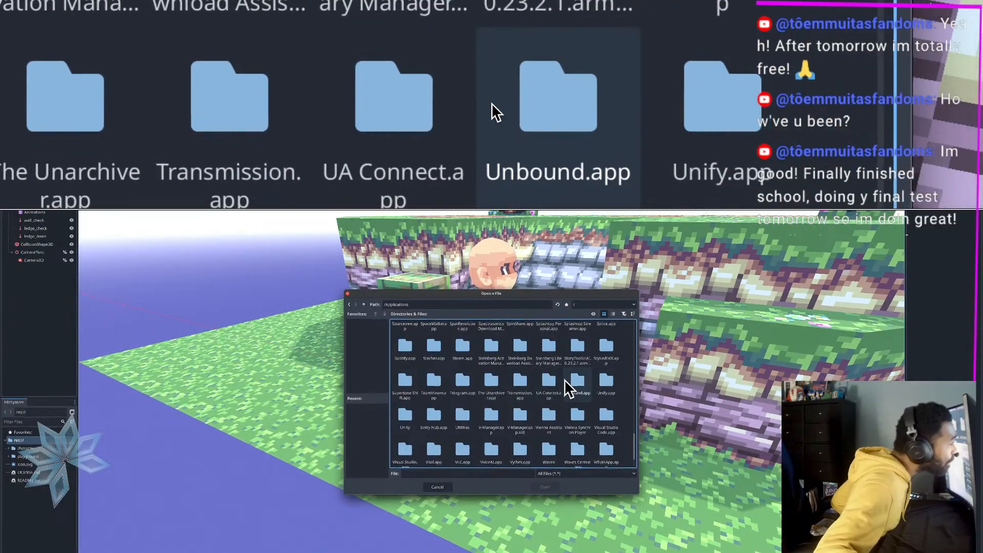
scroll(566, 380, down, 3)
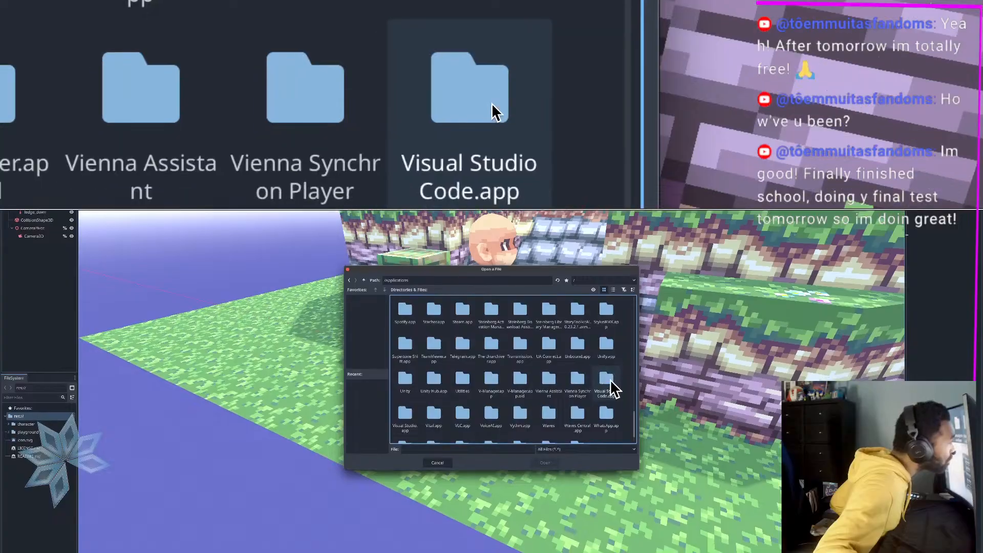
click(609, 381)
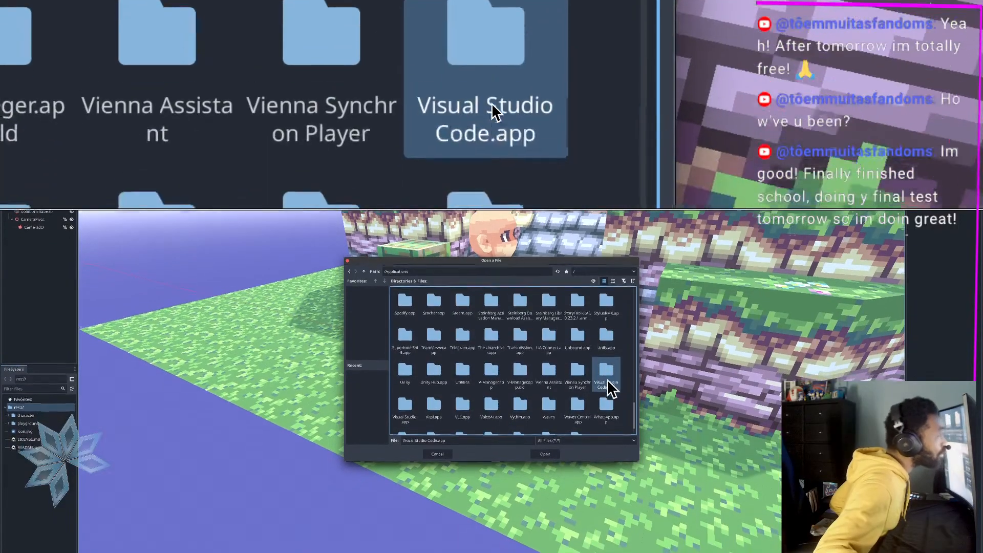
double_click(610, 380)
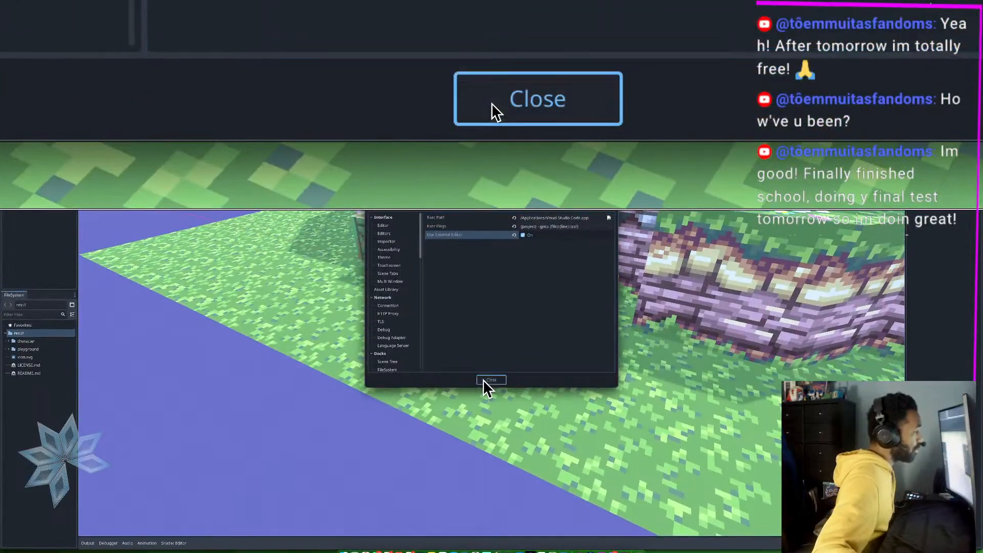
click(484, 376)
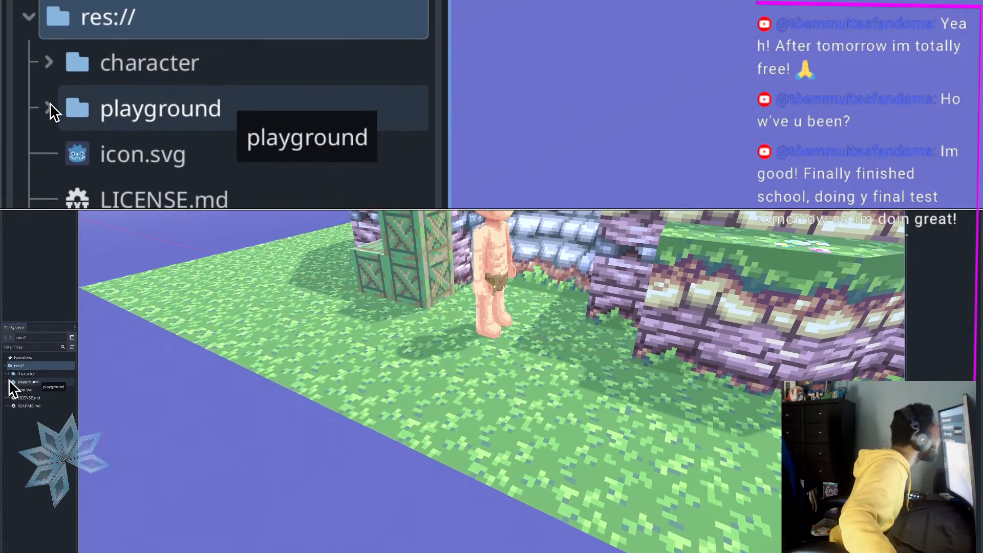
Step: Browse the character and playground folders, open character_body_3d.gd in Visual Studio Code, and trust the authors of the shadowborn folder
click(50, 109)
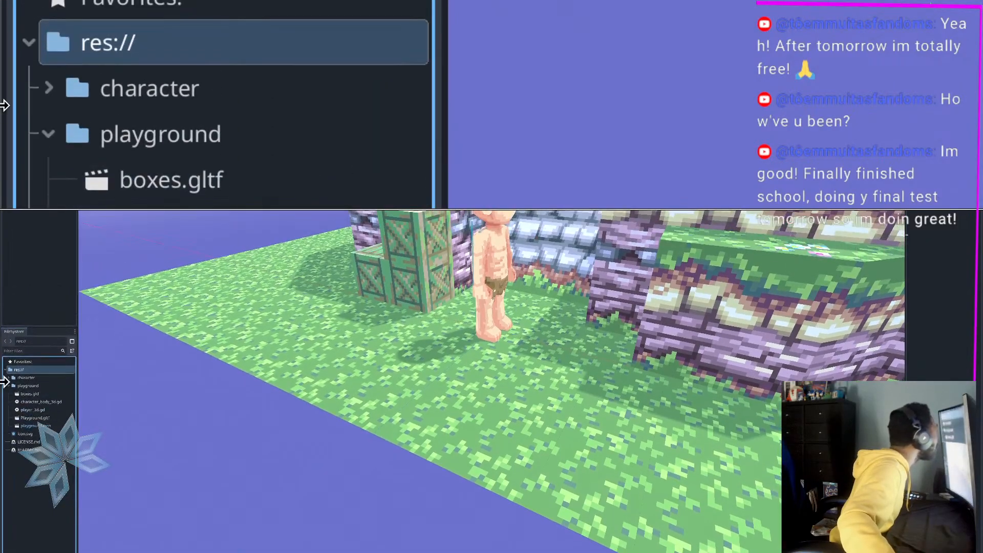
click(44, 103)
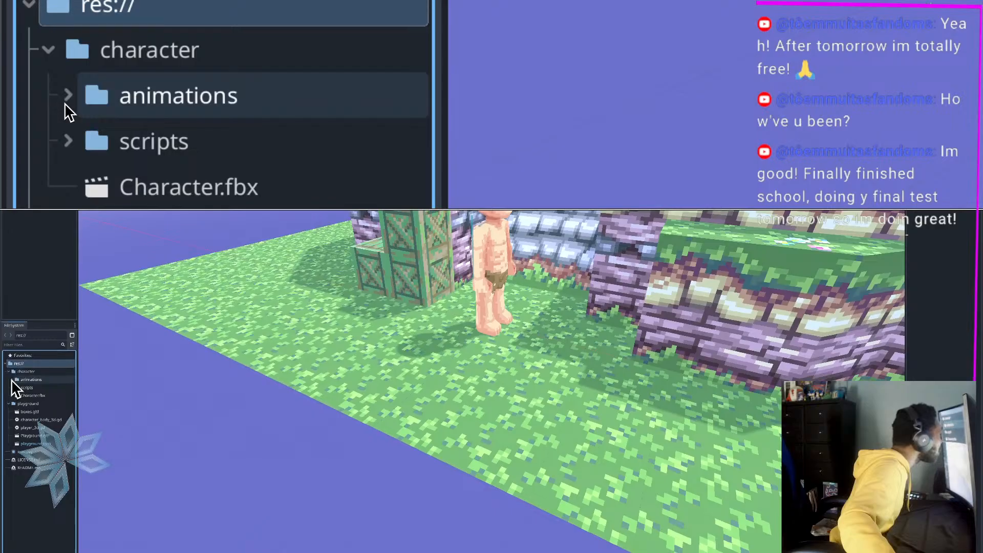
click(68, 141)
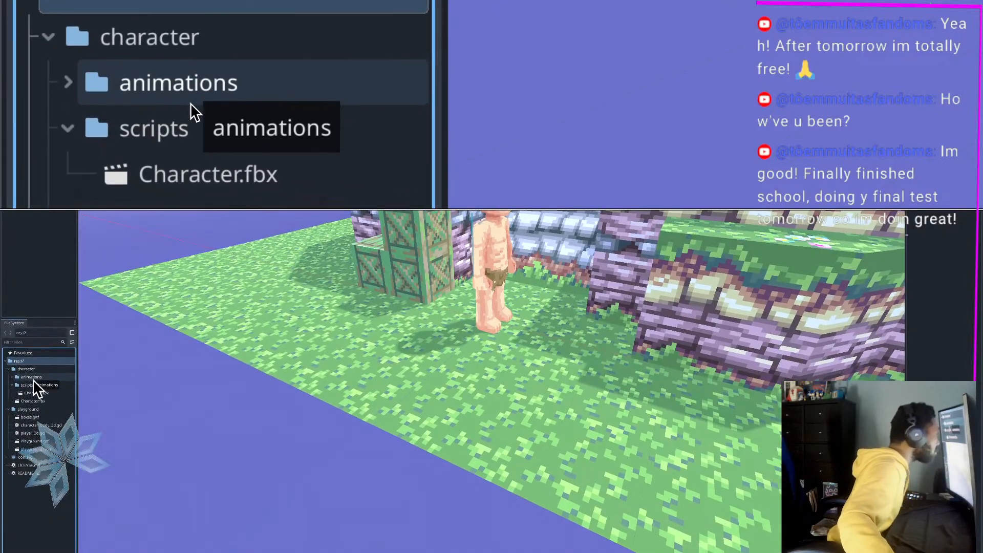
click(37, 386)
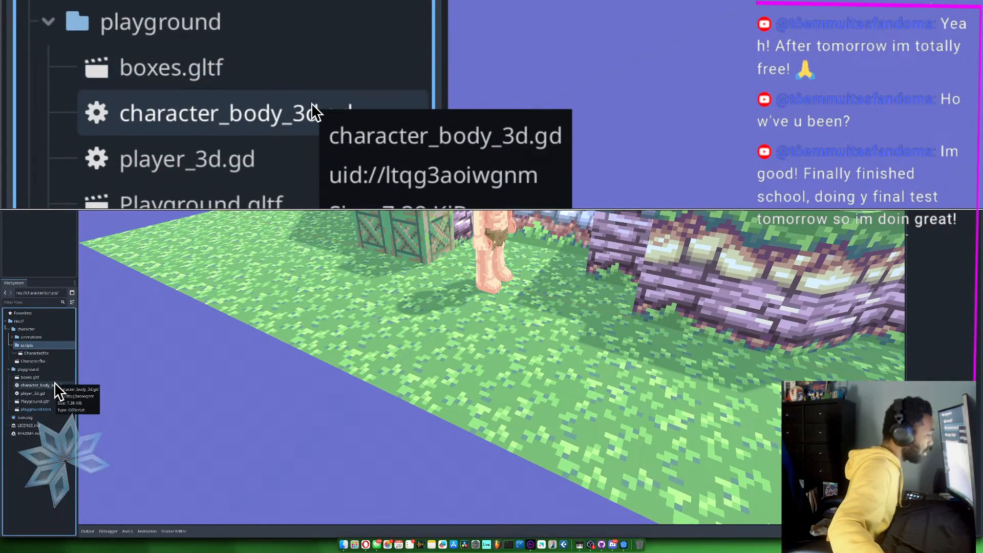
click(55, 385)
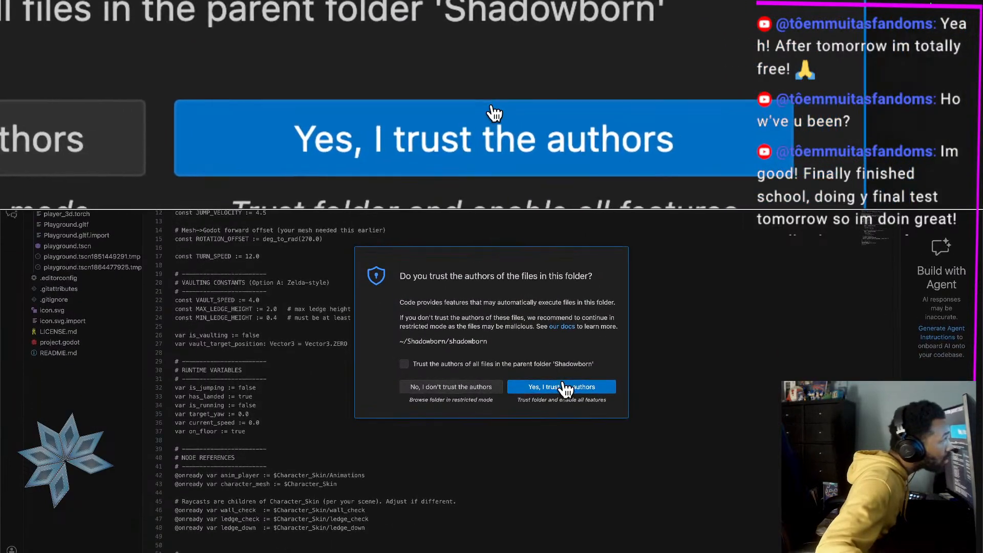
click(559, 386)
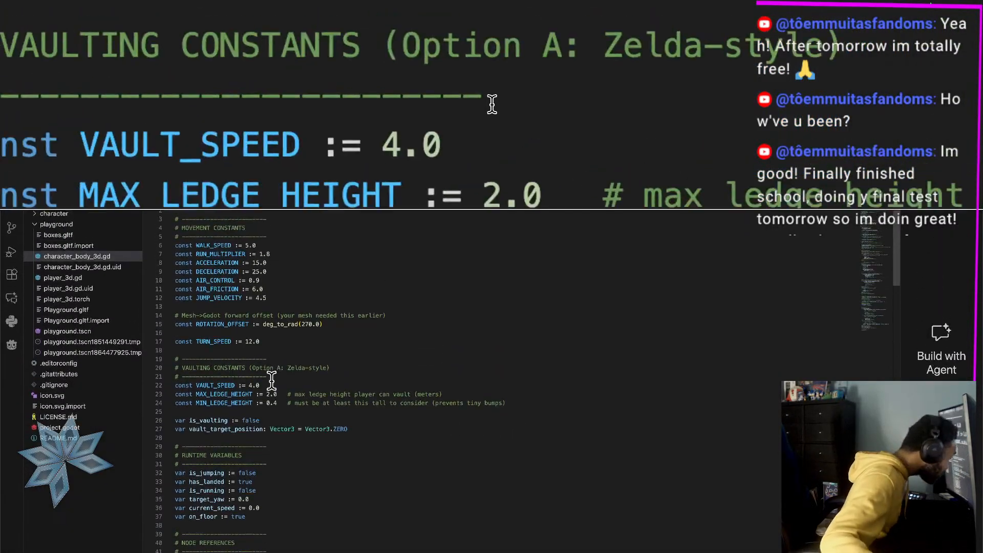
Step: Read through the character_body_3d.gd script, including its movement constants, node references, ledge helper, and jump and vaulting code
scroll(214, 335, up, 5)
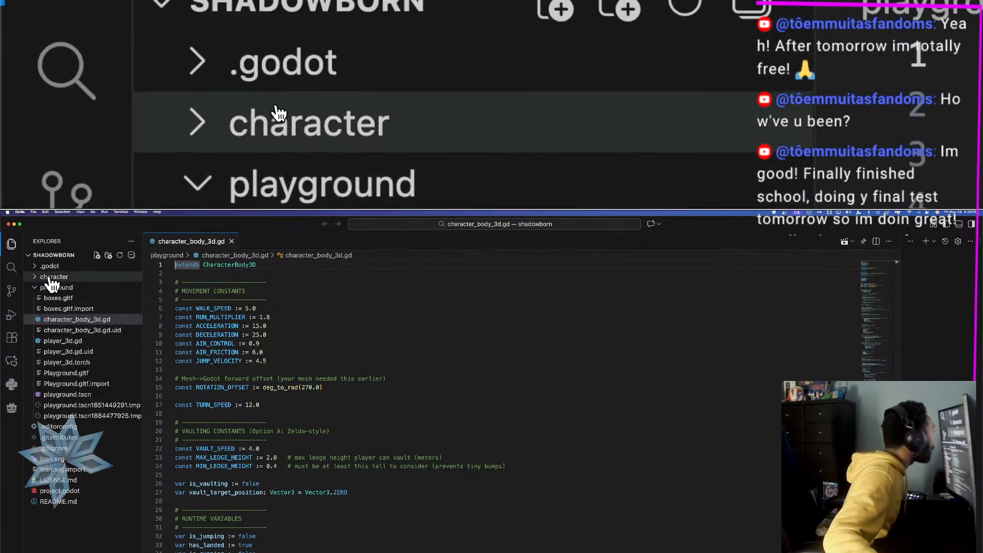
scroll(307, 358, down, 12)
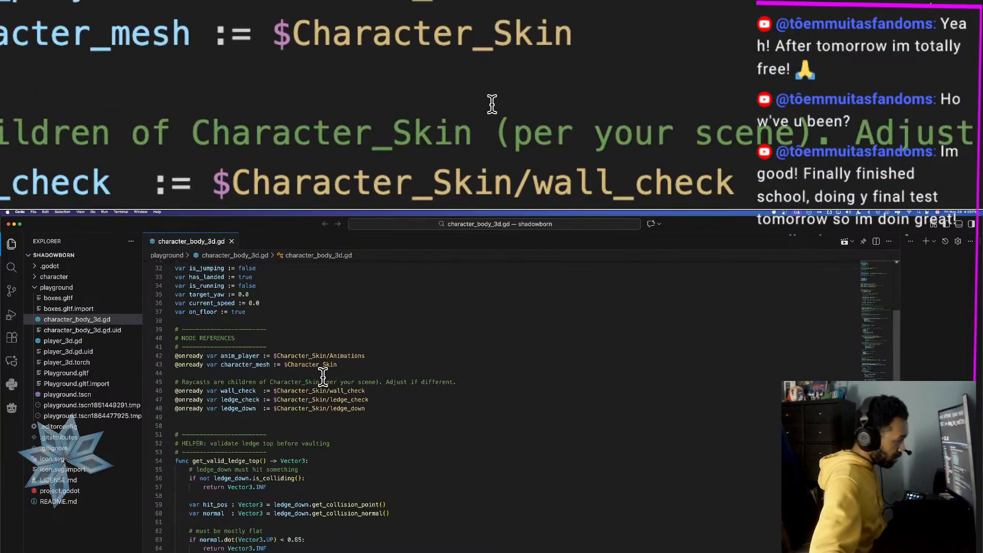
scroll(364, 381, down, 20)
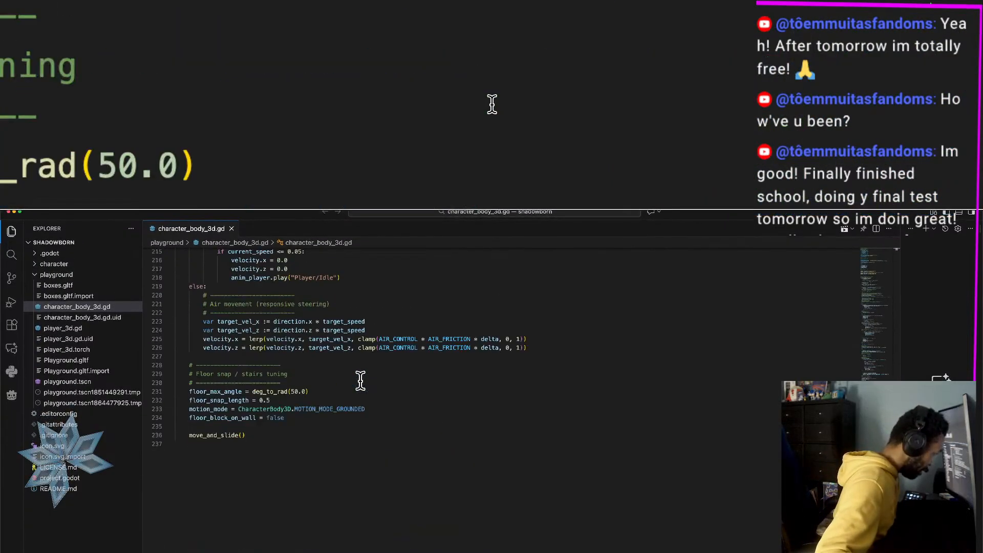
scroll(361, 380, up, 20)
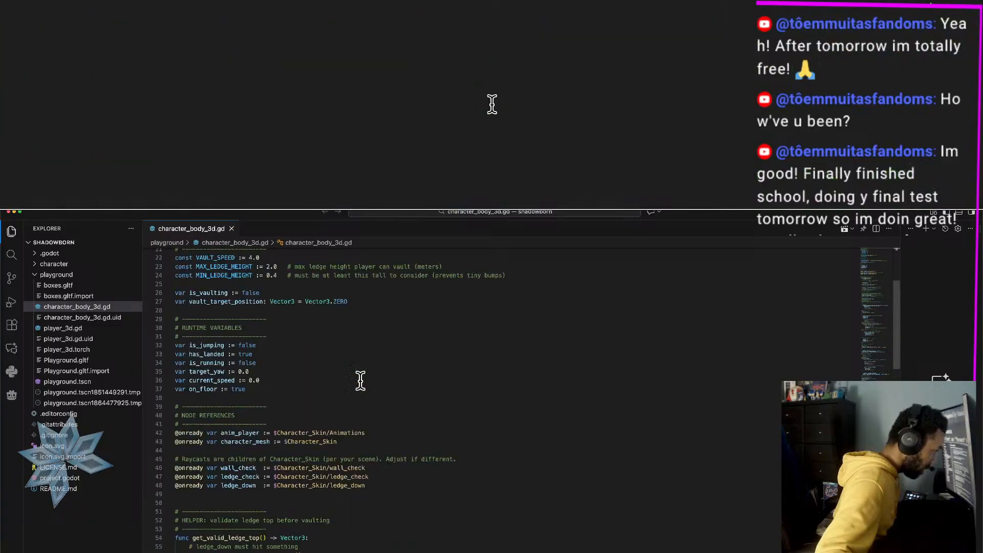
scroll(361, 379, down, 20)
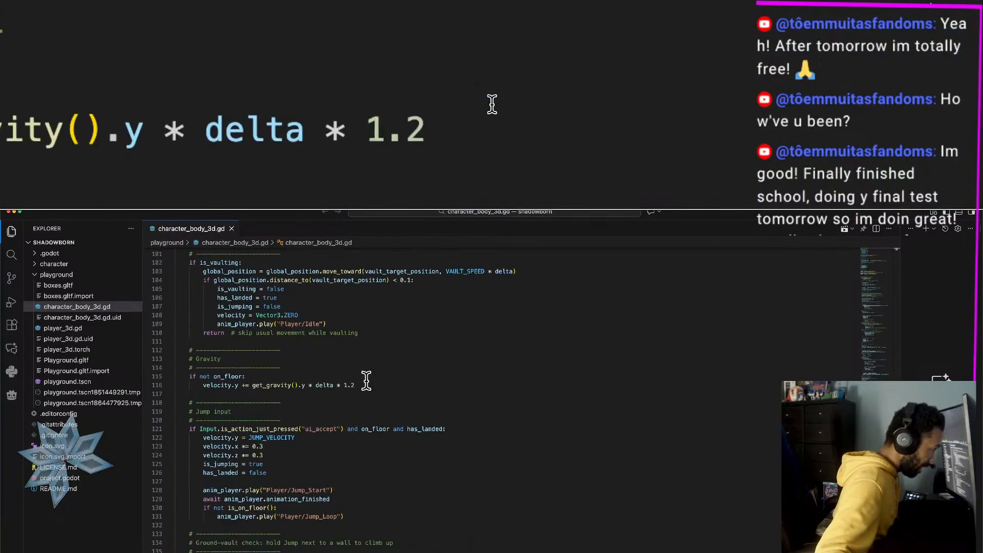
scroll(367, 380, up, 20)
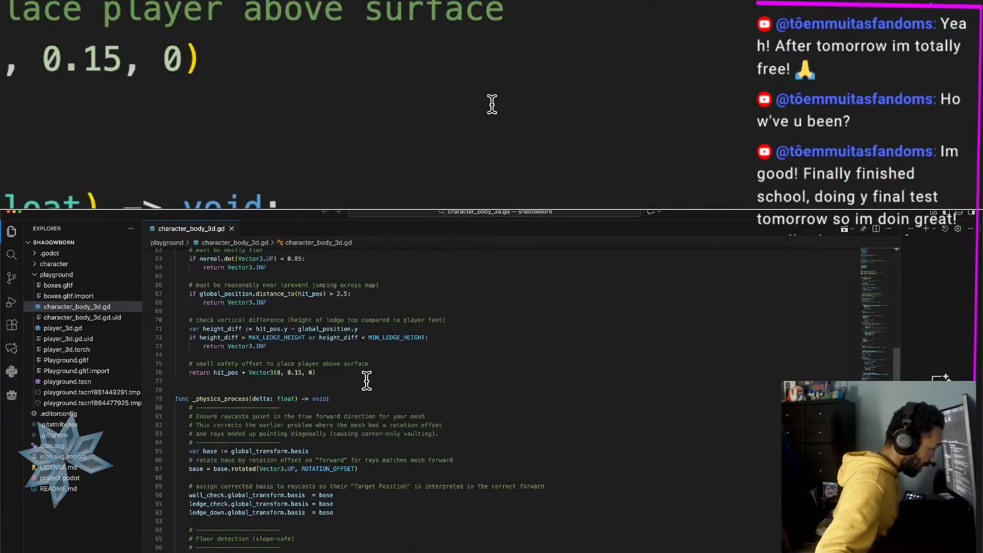
scroll(366, 380, up, 2)
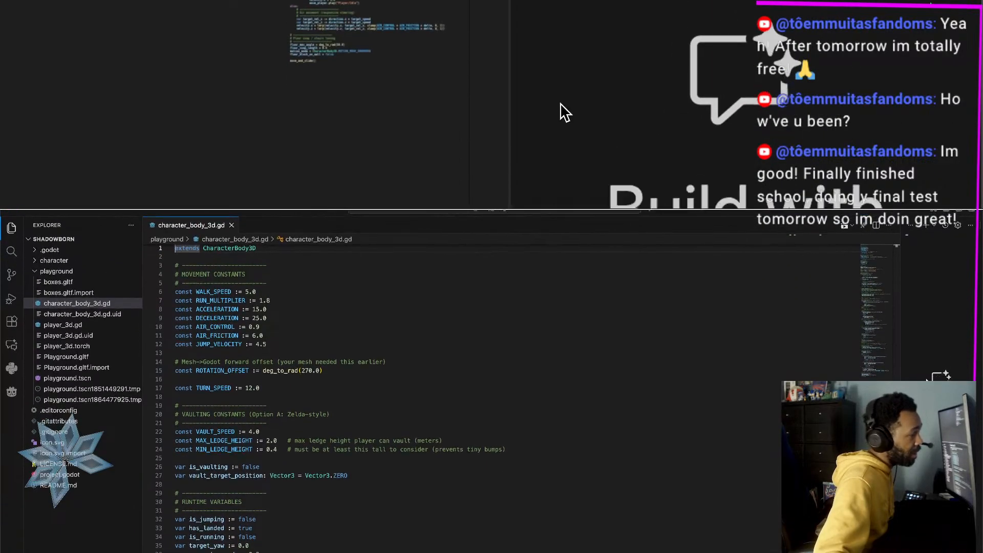
scroll(353, 355, down, 10)
scroll(345, 355, up, 10)
scroll(347, 359, down, 20)
scroll(347, 358, down, 20)
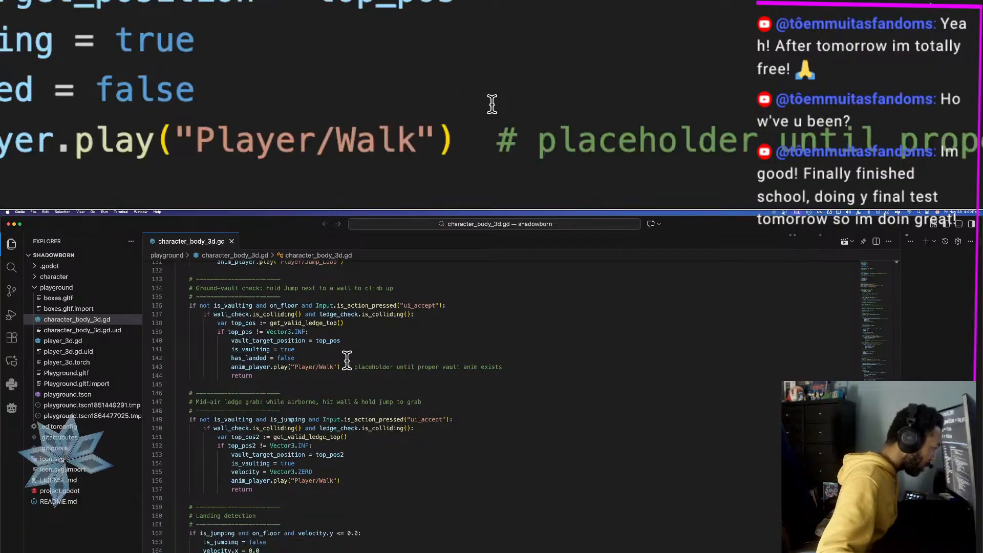
scroll(348, 359, up, 20)
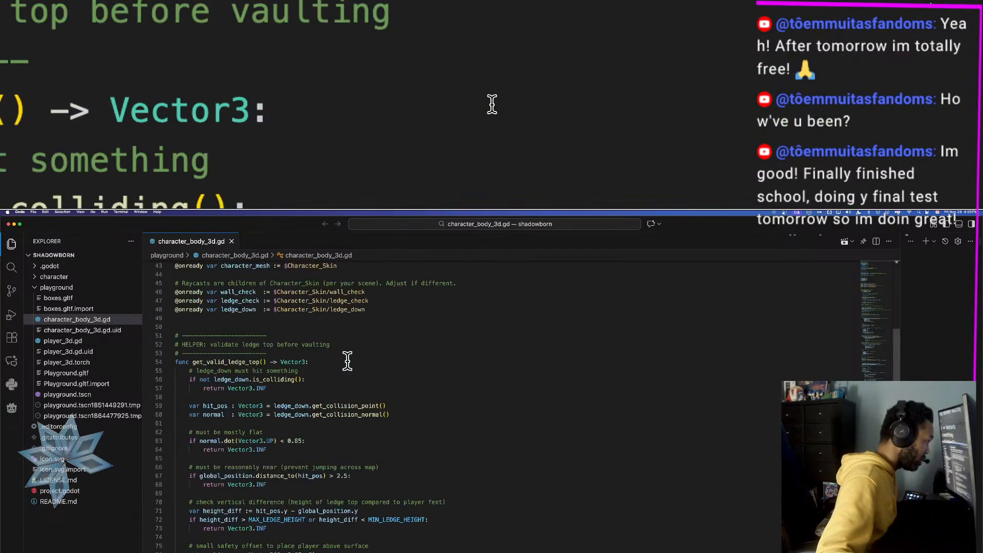
scroll(354, 356, up, 1)
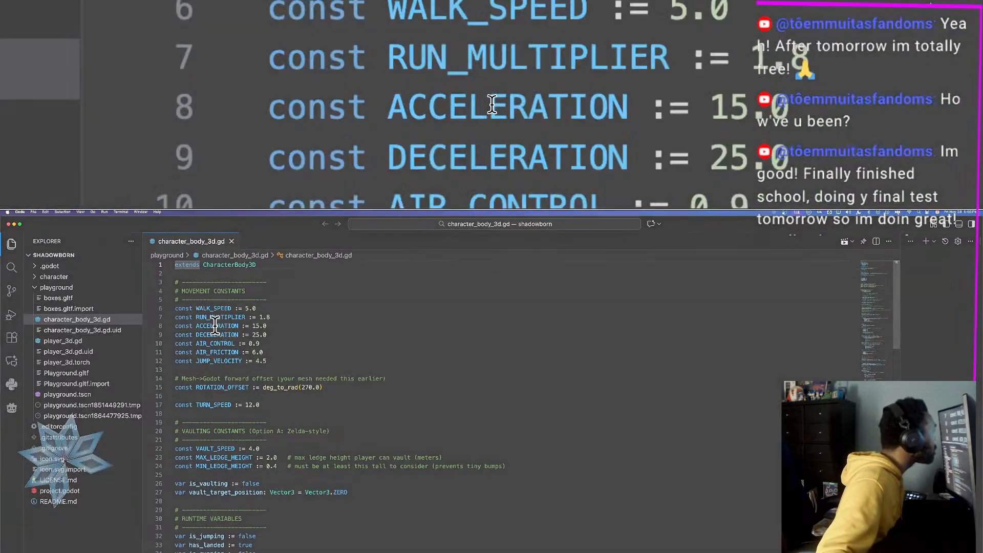
mouse_move(221, 323)
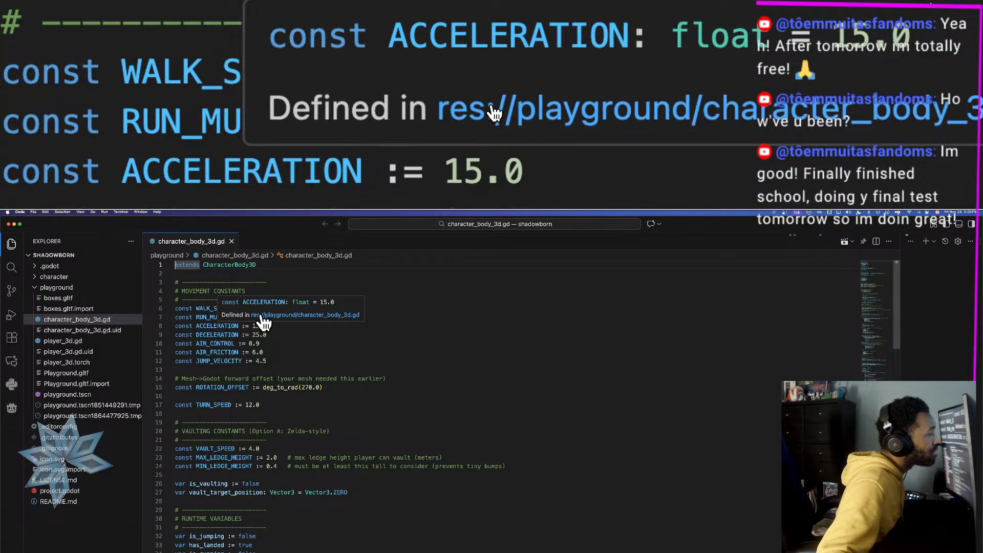
scroll(289, 379, down, 20)
scroll(277, 381, down, 20)
scroll(294, 381, up, 20)
right_click(304, 380)
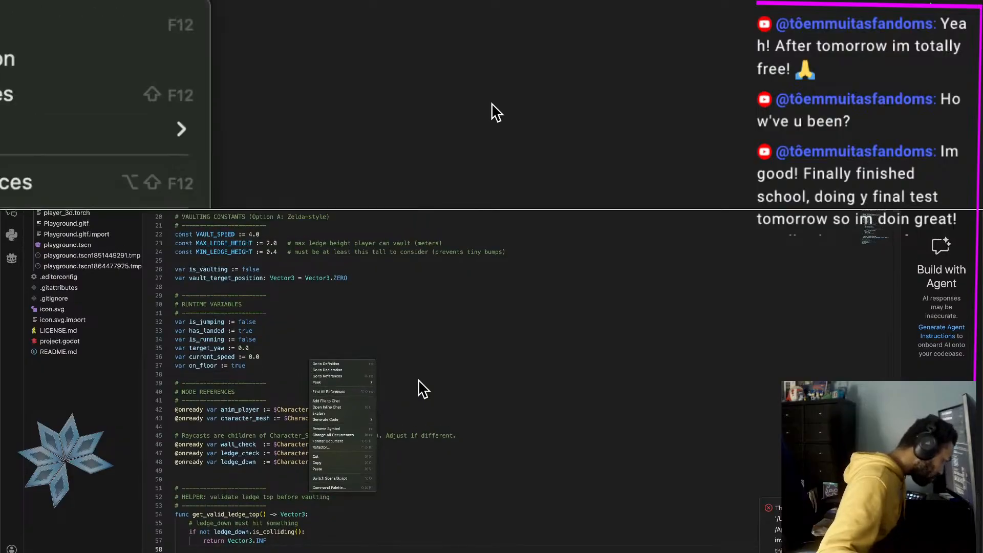
click(395, 380)
Step: Switch to Opera and review the Google AI Overview on linking Godot to Visual Studio Code
key(super+Tab)
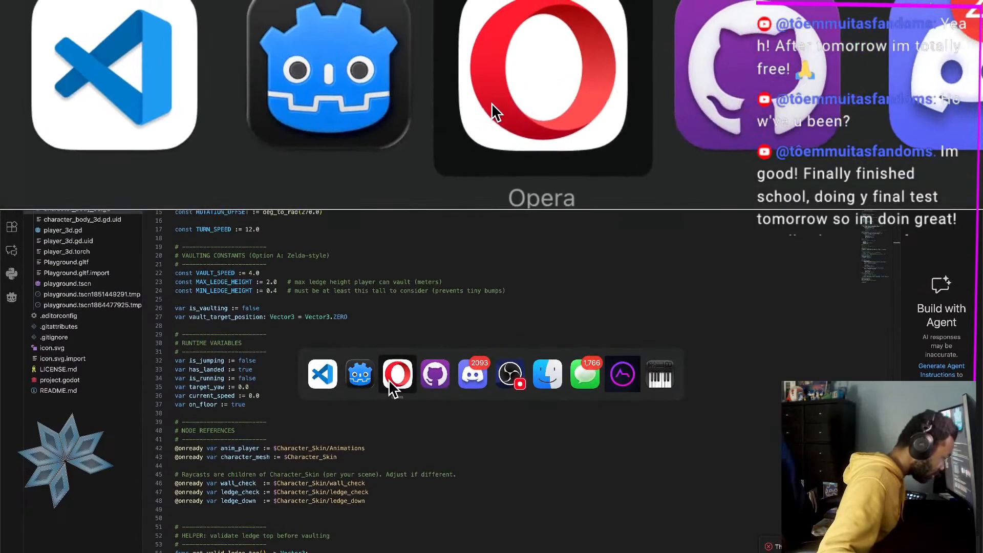
click(393, 351)
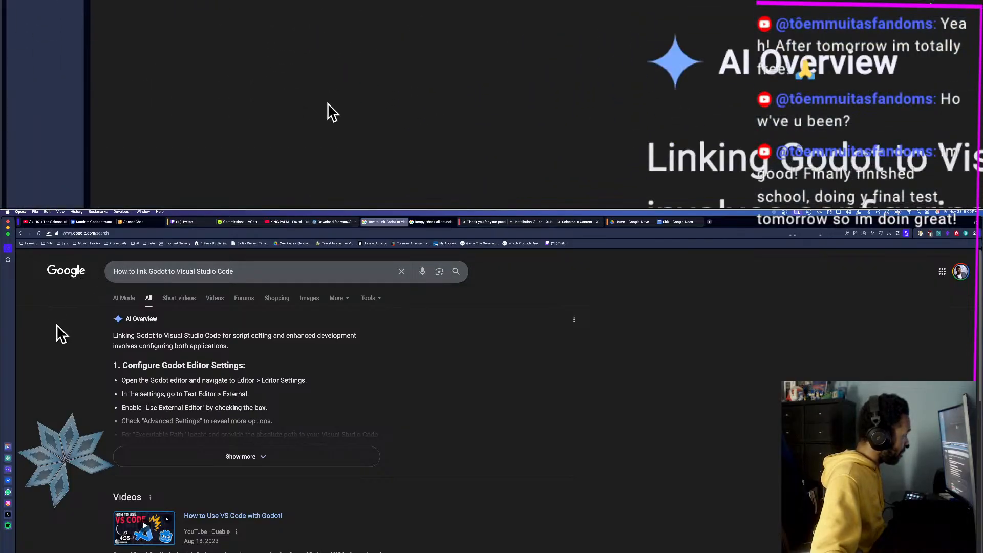
scroll(97, 330, down, 4)
scroll(98, 330, up, 4)
scroll(99, 331, down, 2)
scroll(98, 328, up, 2)
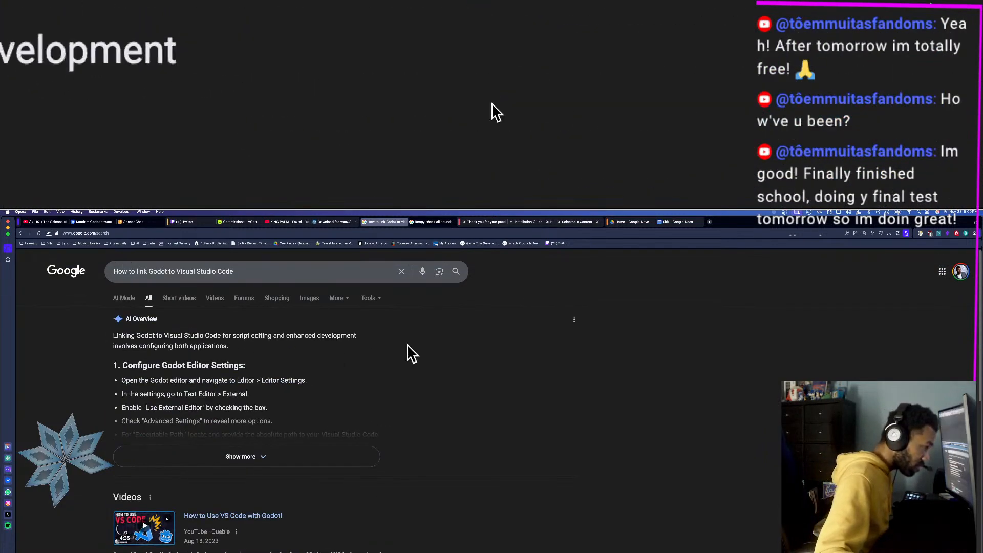
scroll(530, 302, down, 3)
scroll(533, 328, up, 3)
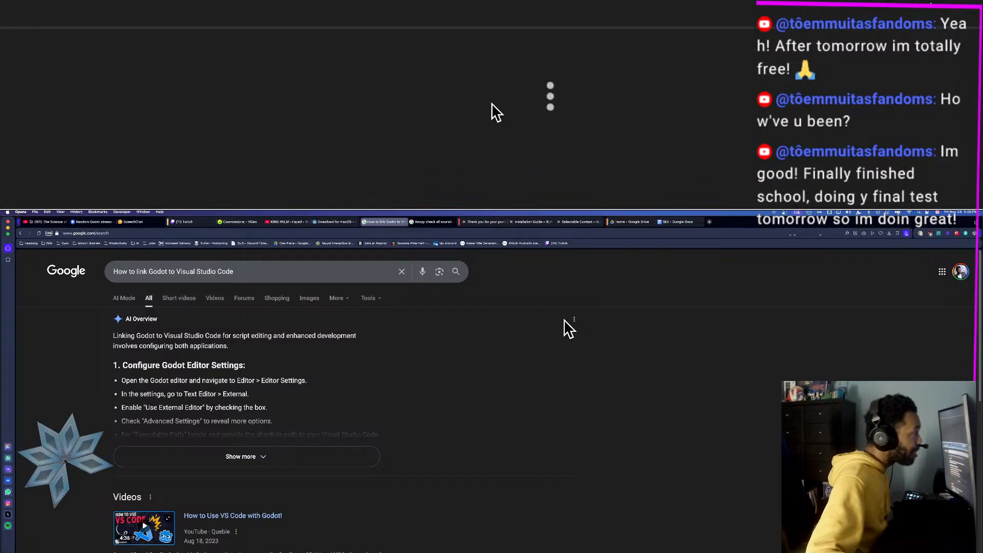
Step: Switch to GitHub Desktop and compare the changed files of the Shadowborn commits Character Update, Initial Push and Initial commit
key(super+Tab)
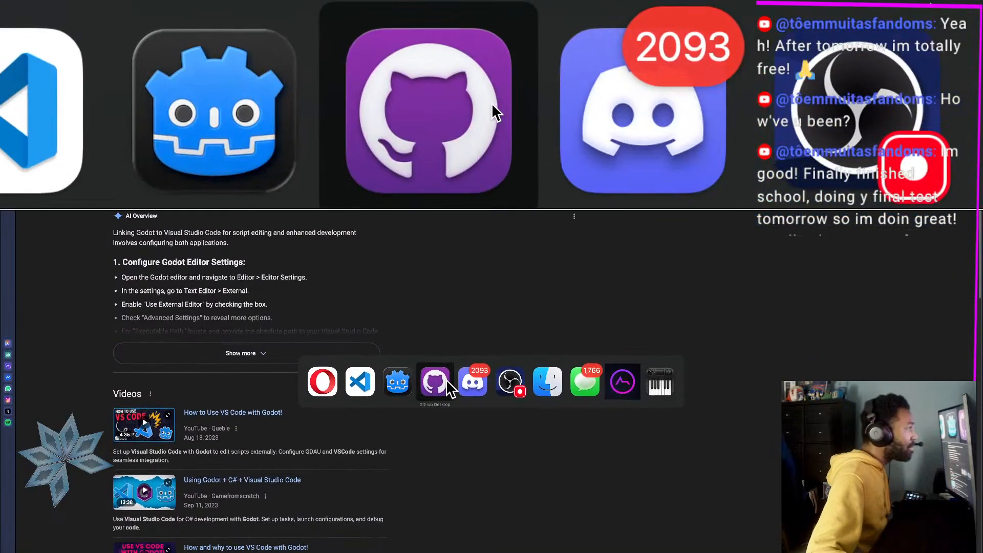
click(447, 383)
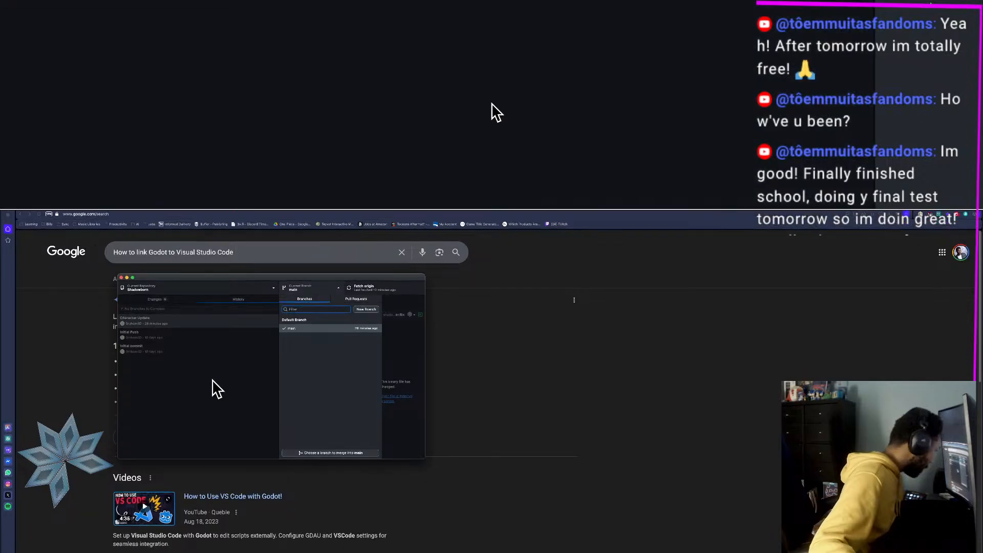
click(205, 388)
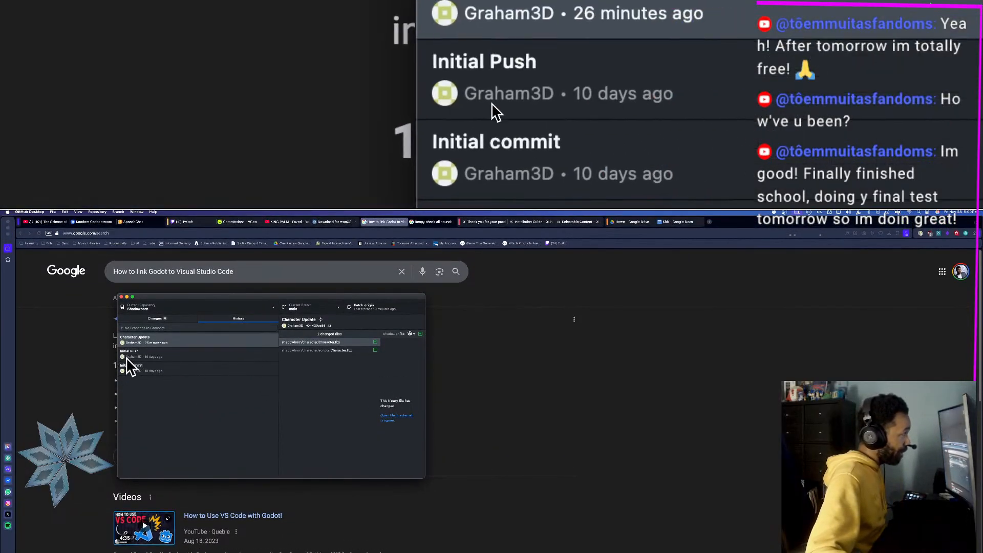
click(157, 353)
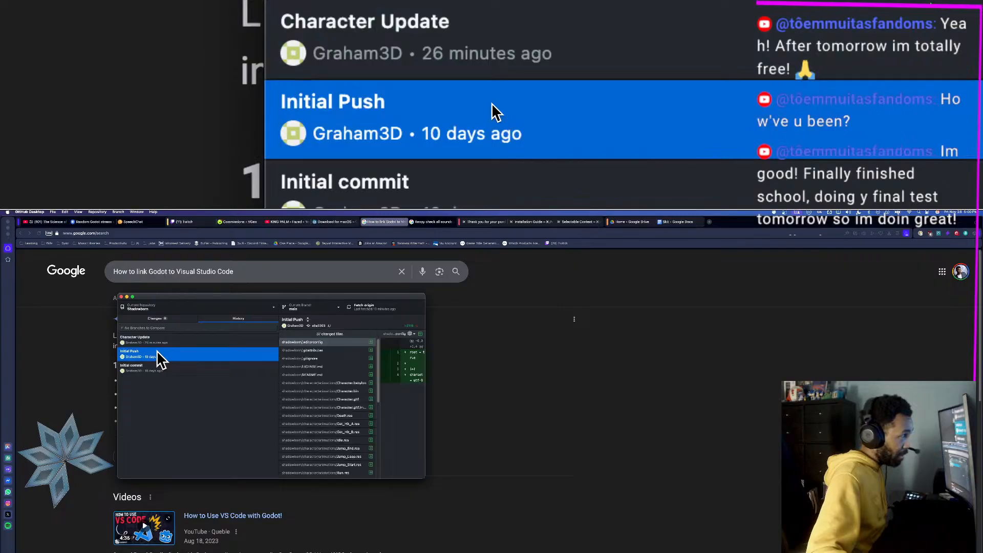
click(168, 365)
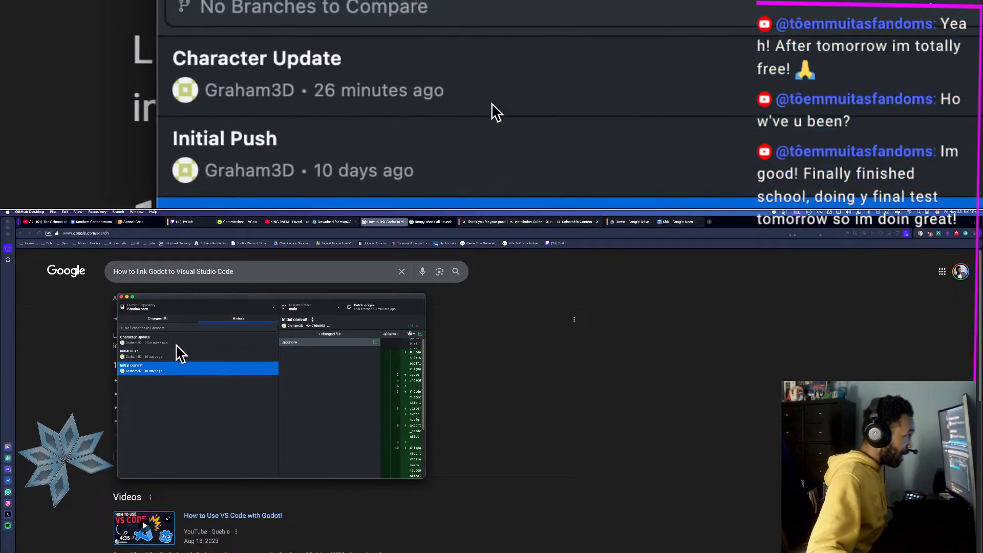
click(176, 344)
click(177, 354)
click(178, 365)
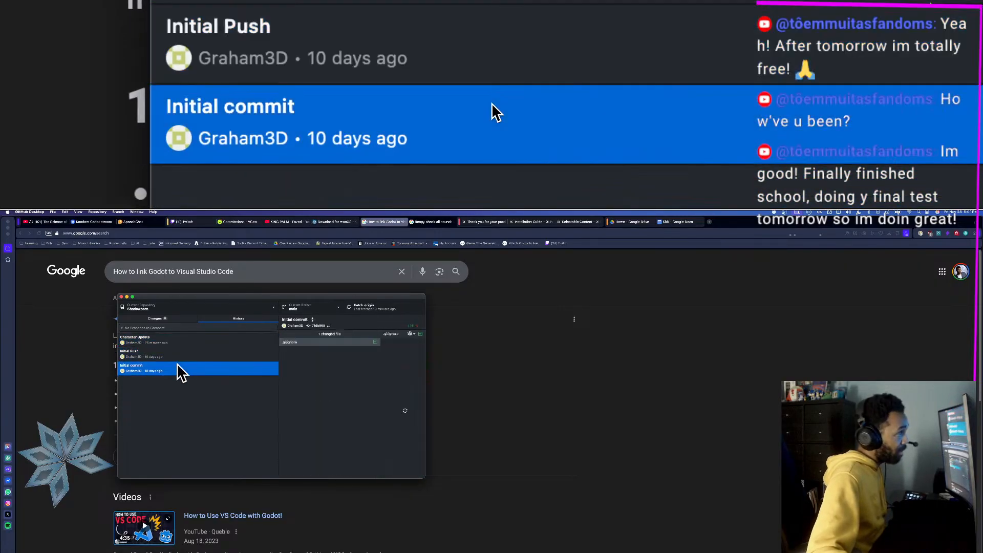
click(178, 341)
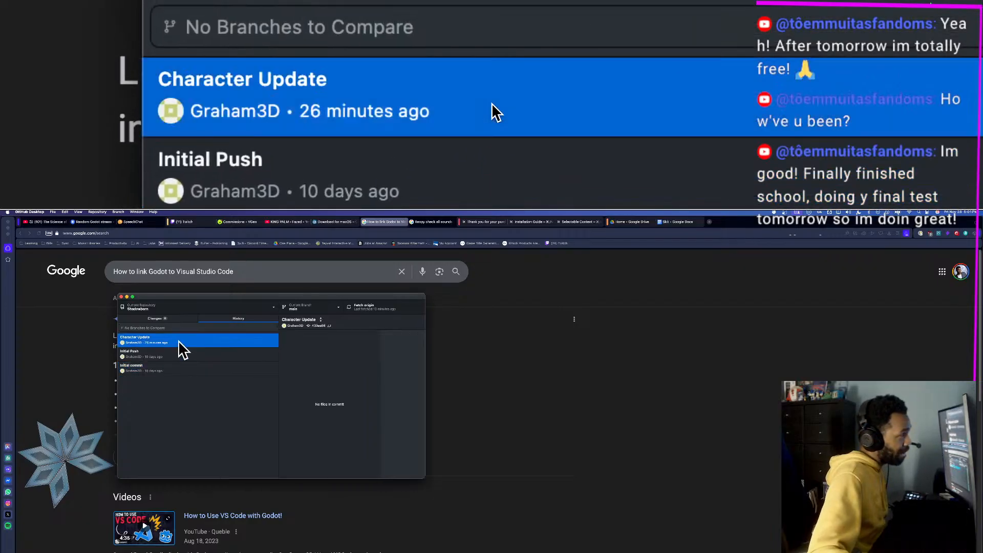
click(184, 356)
click(188, 365)
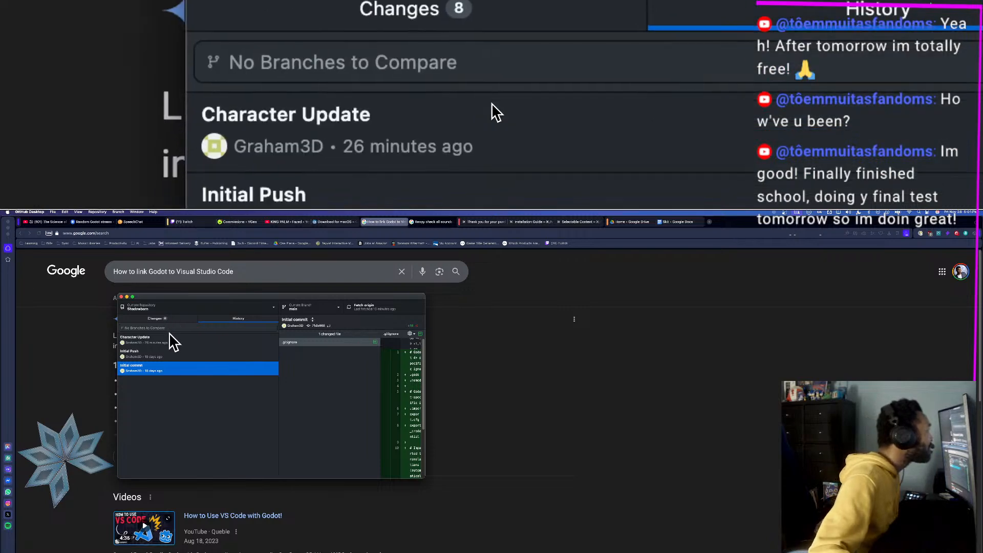
click(177, 342)
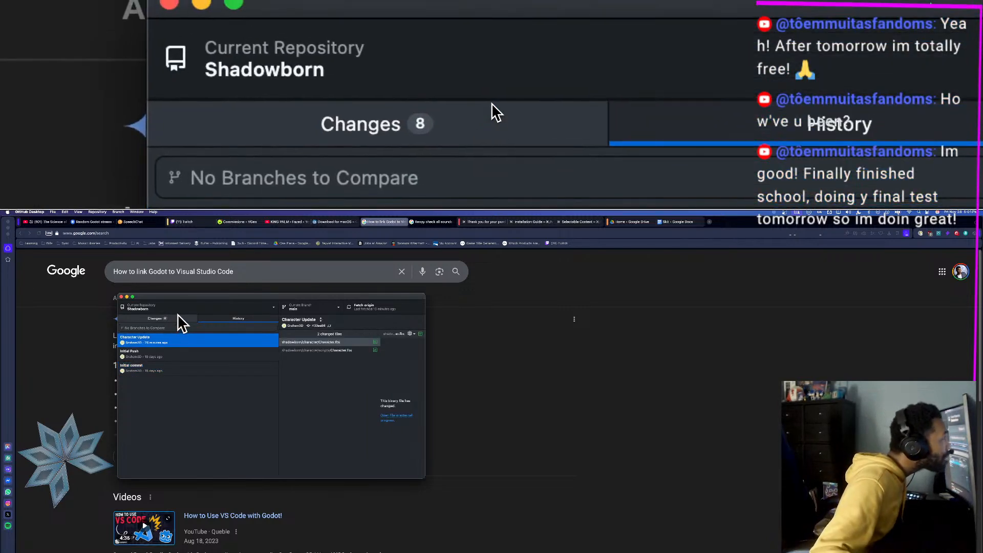
Step: Check Shadowborn's uncommitted changes, and return to the commit history to recheck Initial commit and Character Update
click(176, 316)
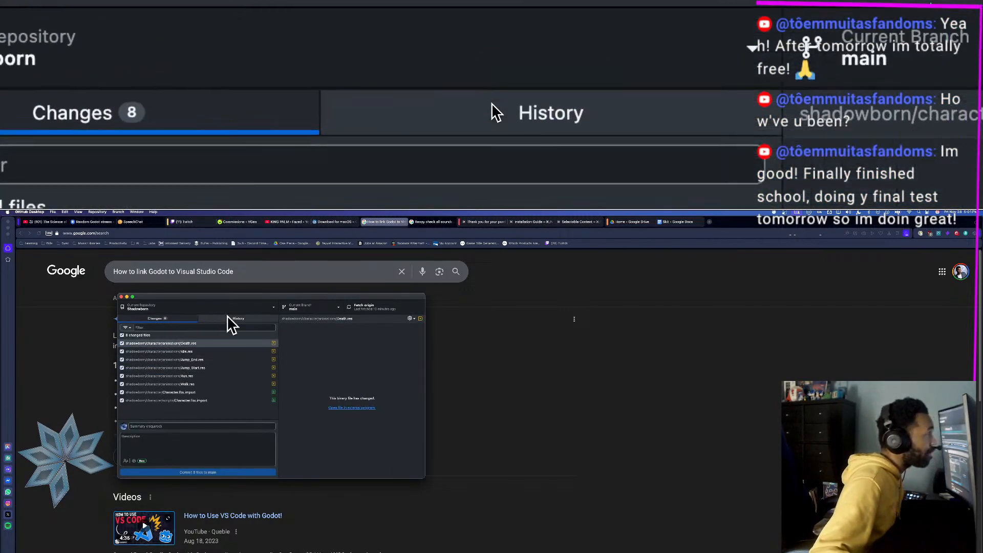
click(238, 320)
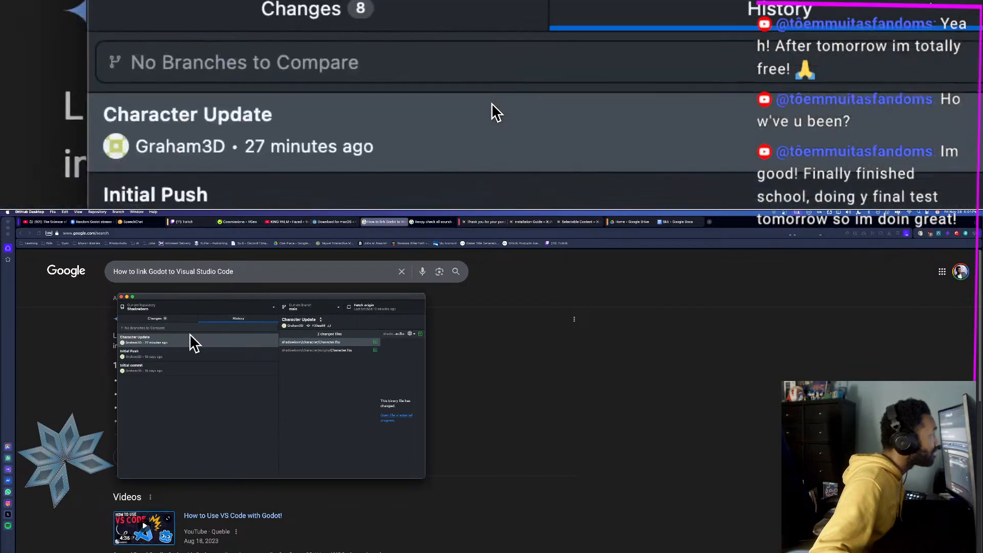
click(169, 367)
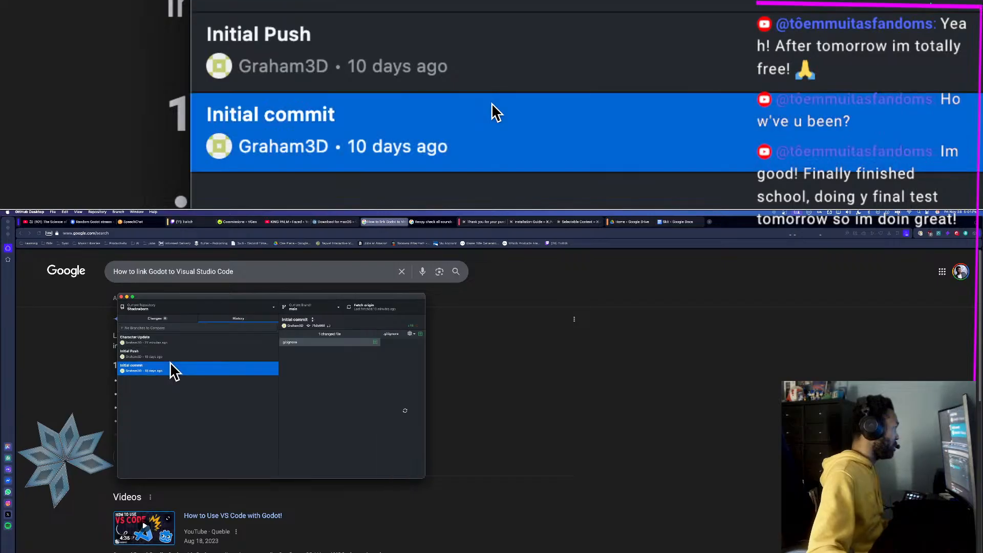
click(169, 340)
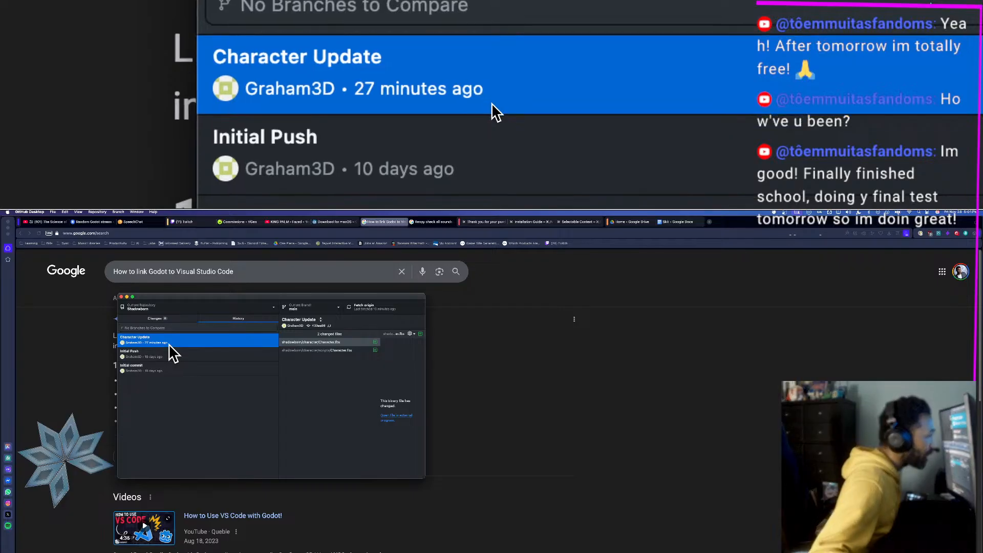
Step: Switch to Finder and browse from the home folder to the Shadowborn repository folder, checking its inner shadowborn folder
key(super+Tab)
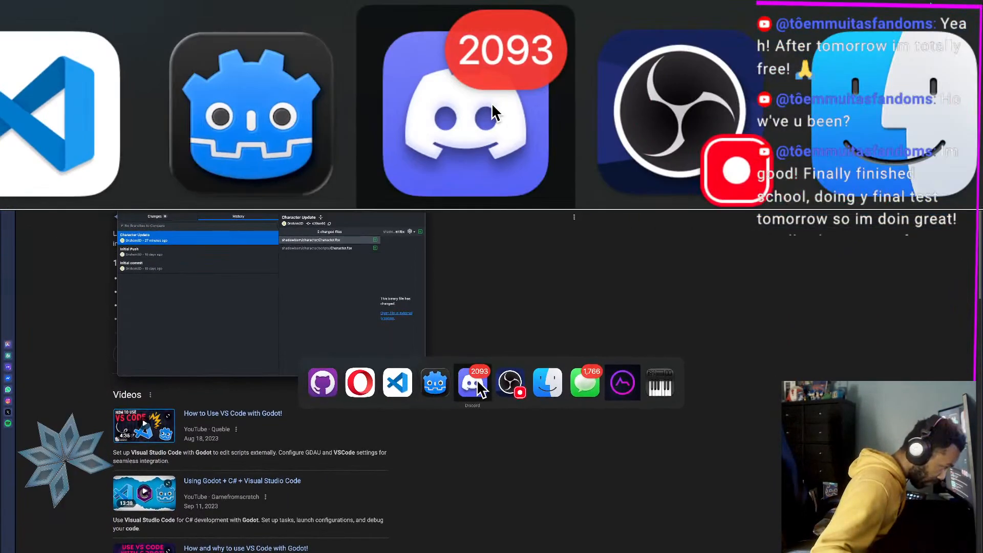
click(547, 386)
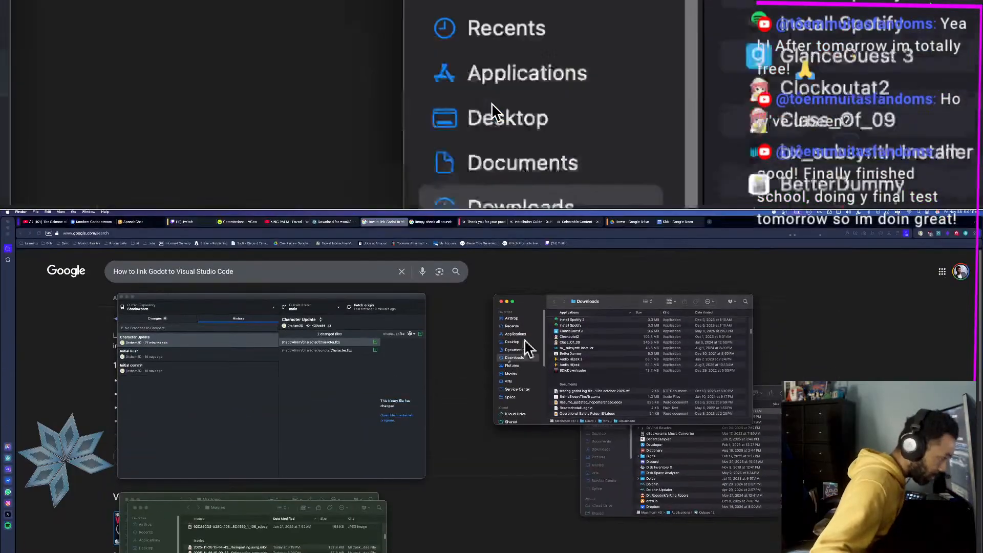
click(515, 380)
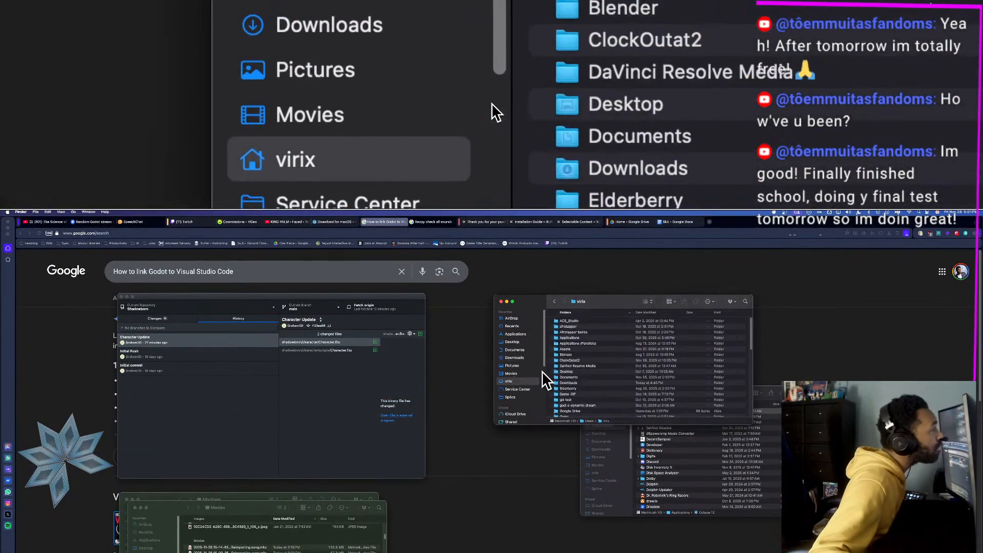
text(so)
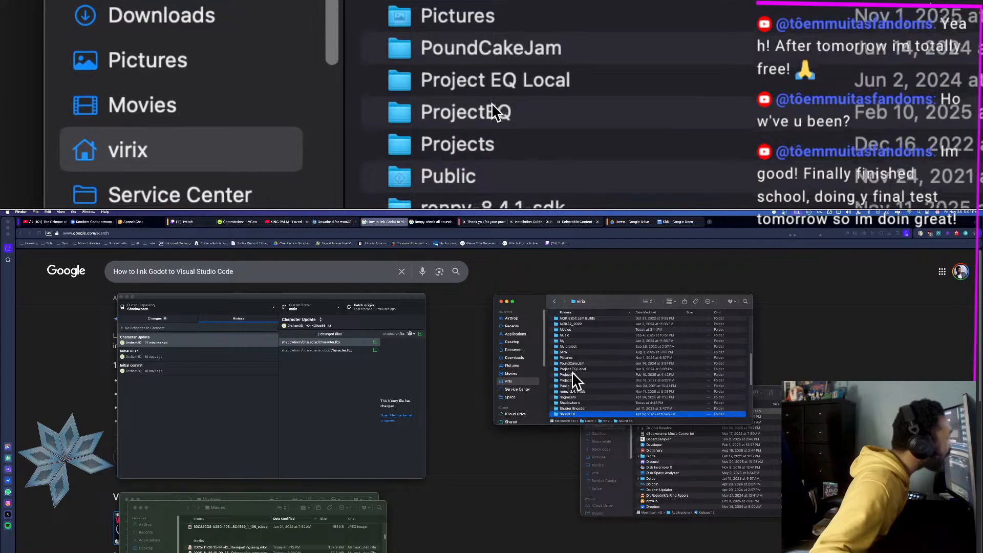
scroll(574, 381, down, 3)
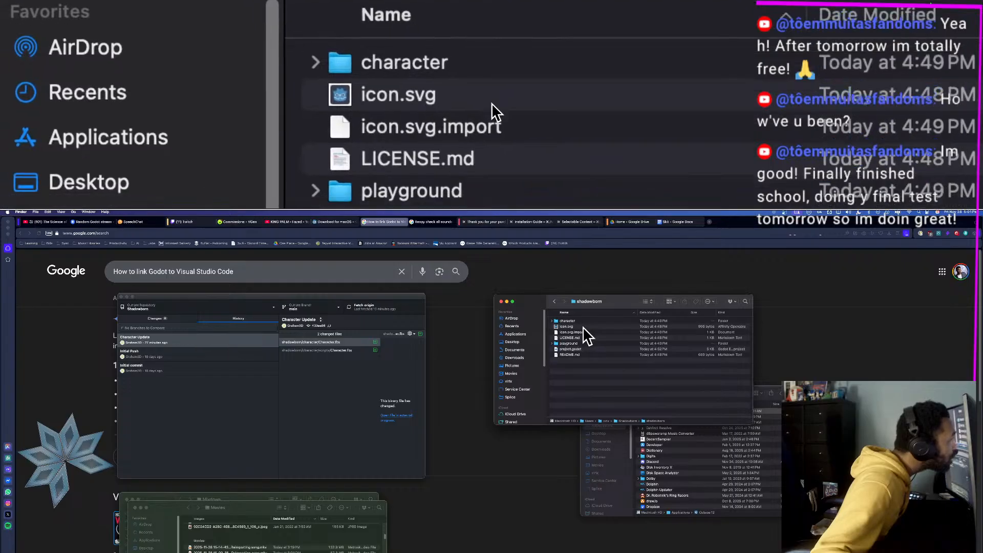
click(554, 302)
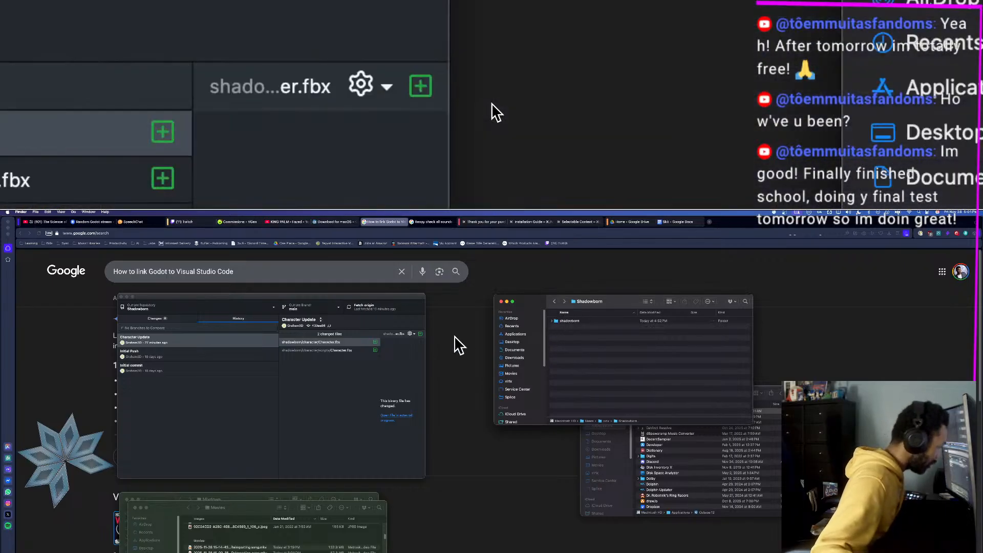
Step: Switch to Opera and search Google for "Button to show hidden files on mac"
click(445, 311)
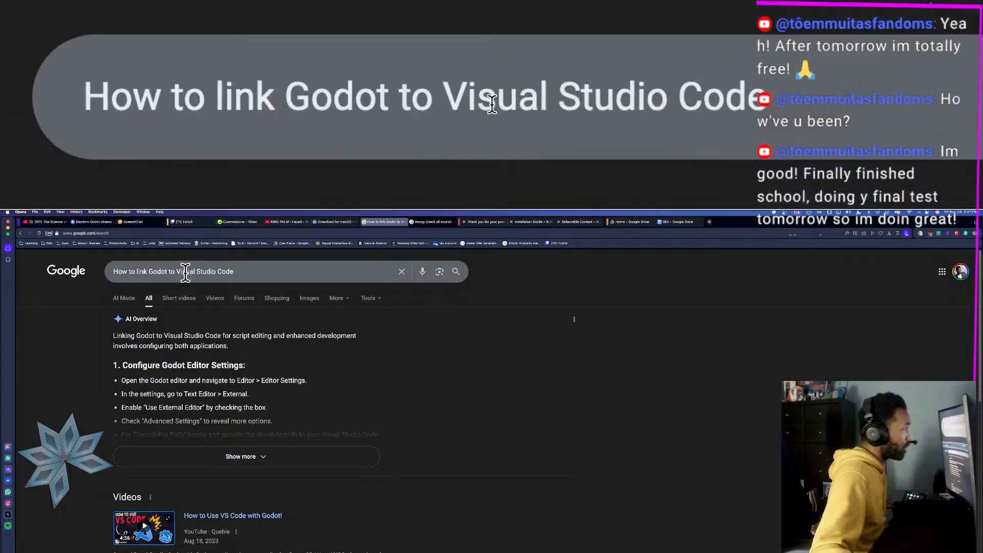
click(185, 272)
text(Butt)
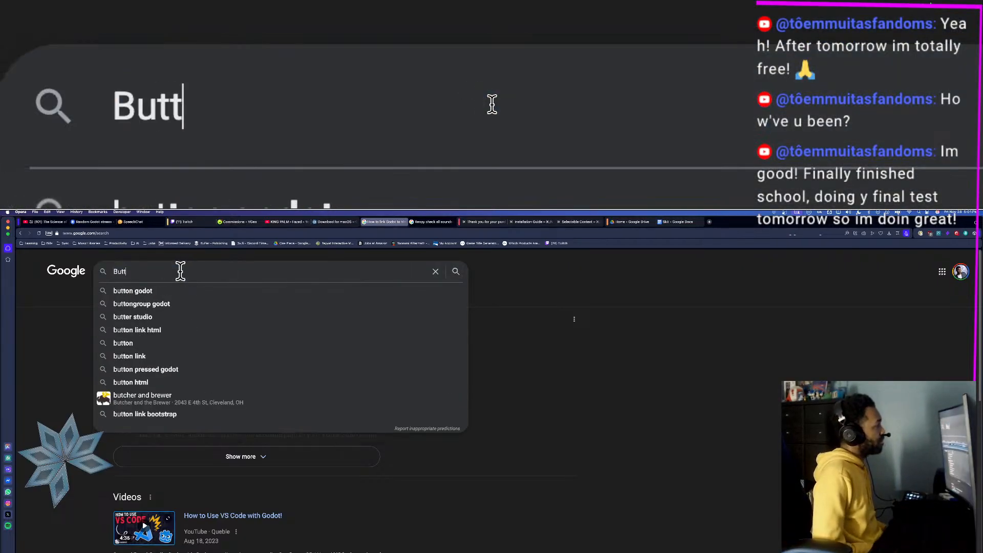
text(on to show hiddin)
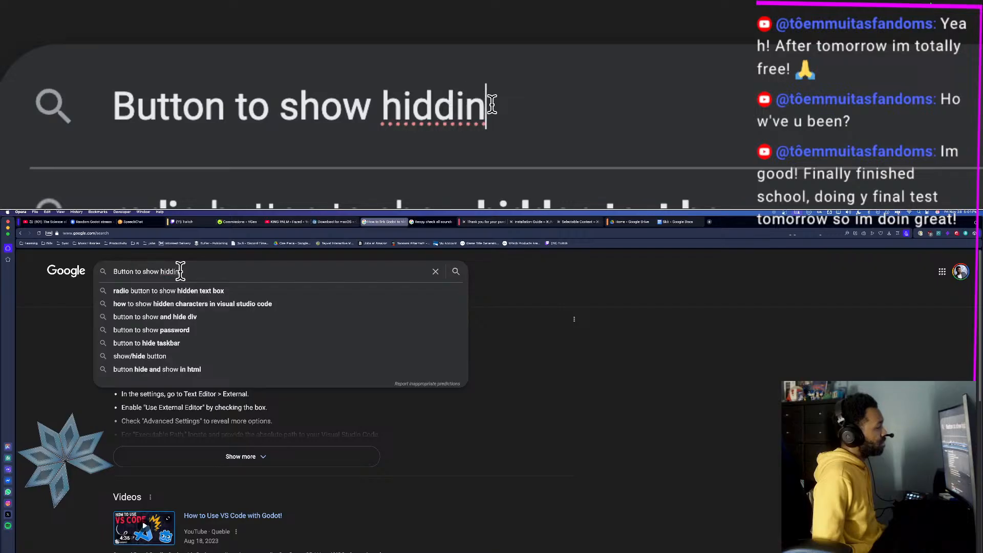
key(BackSpace)
key(BackSpace)
text(en)
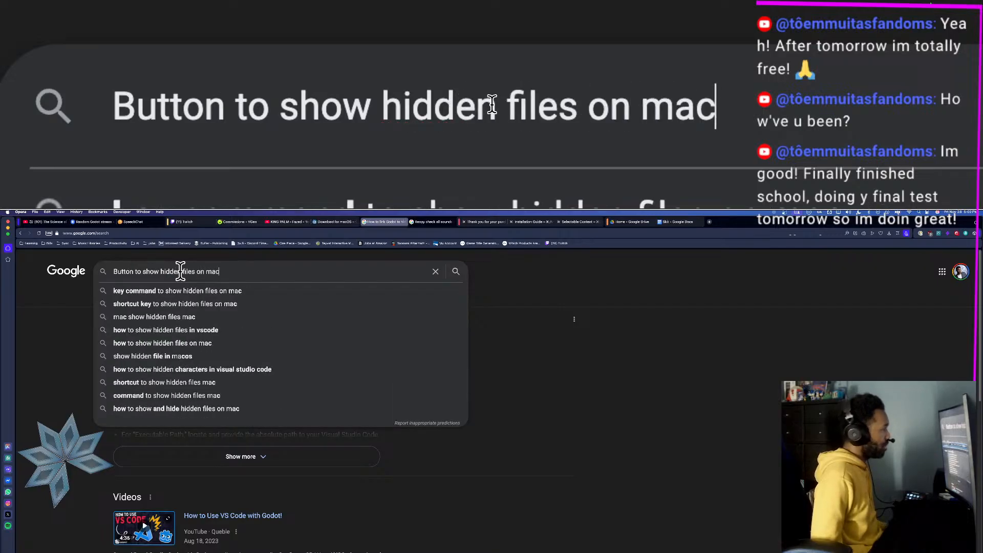
text( files on mac)
key(Return)
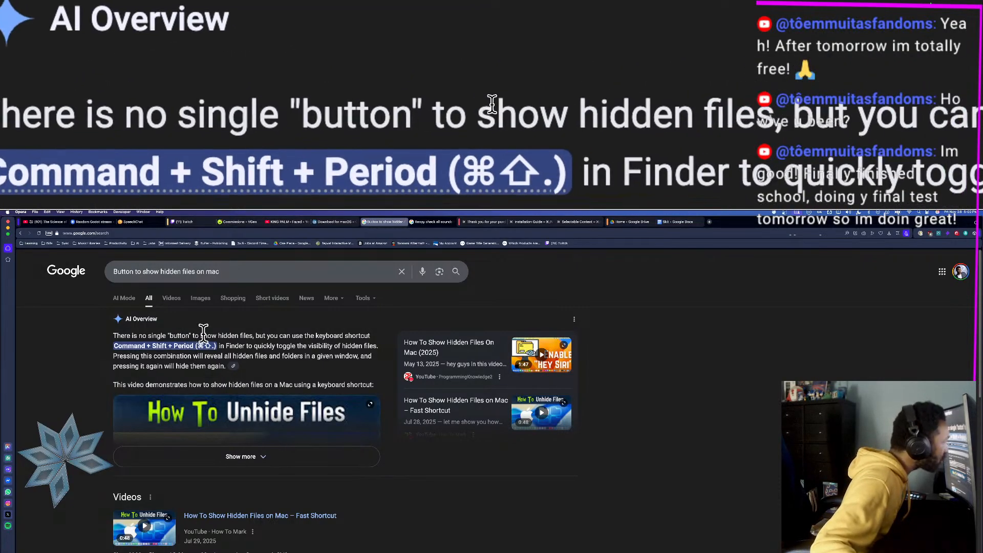
Step: Return to Finder, reveal the hidden files in the Shadowborn repository folder, and open its .gitignore file for reading
key(super+Tab)
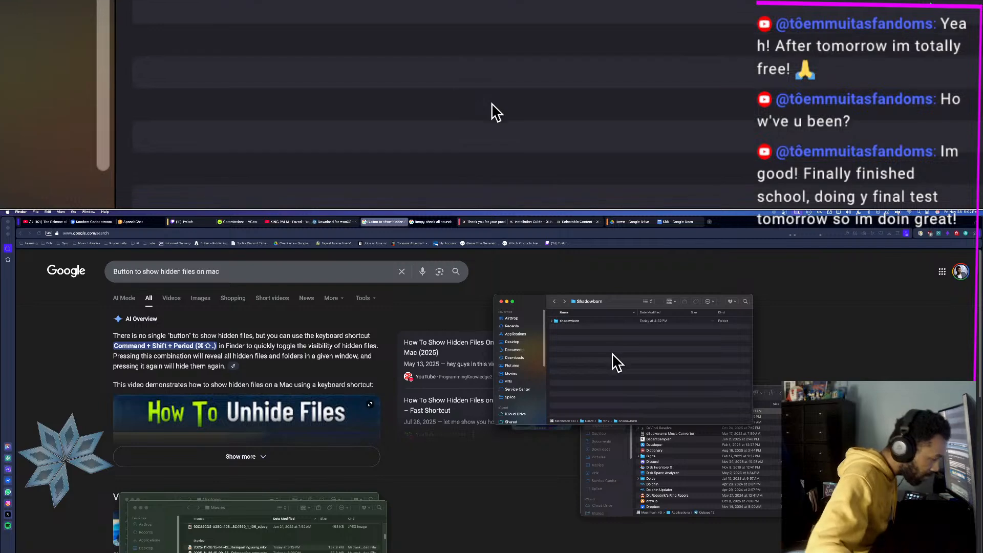
key(super+shift+period)
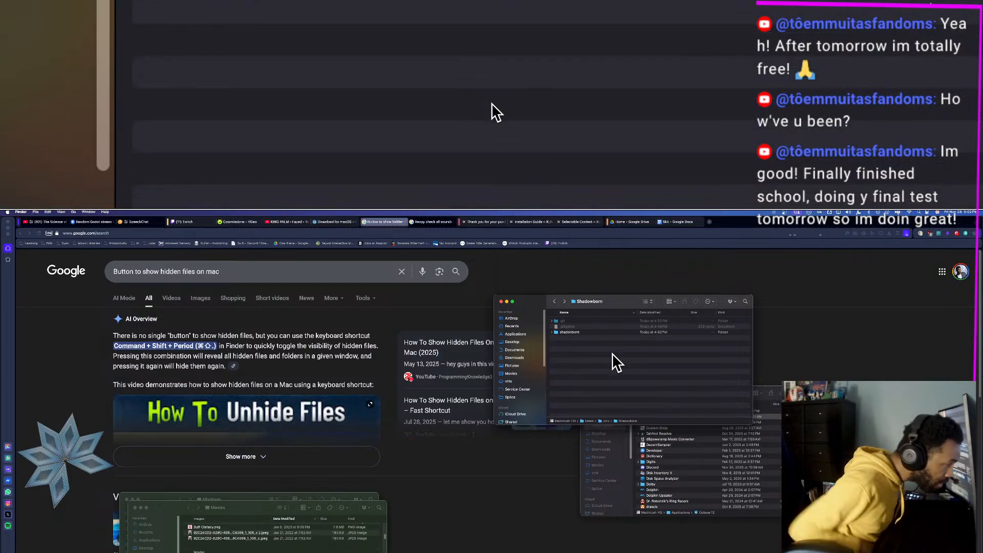
click(574, 326)
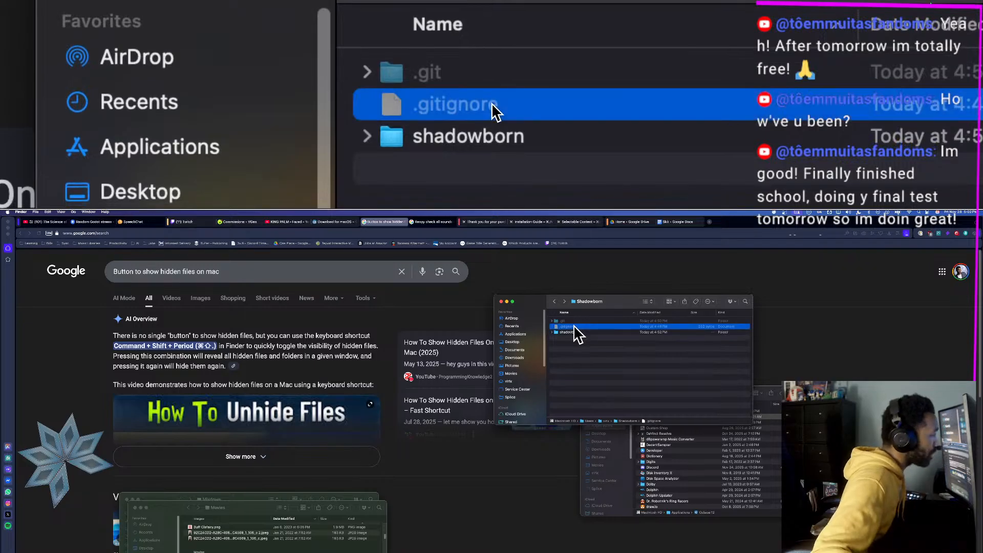
double_click(574, 326)
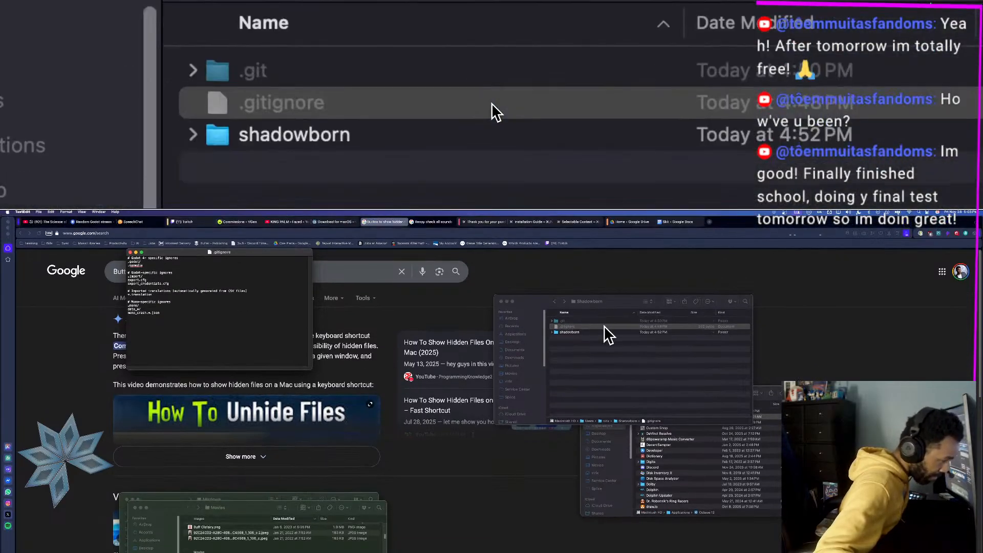
Step: Examine the inner shadowborn folder, including the .godot folder with its editor subfolder, the playground folder and project.godot
double_click(571, 333)
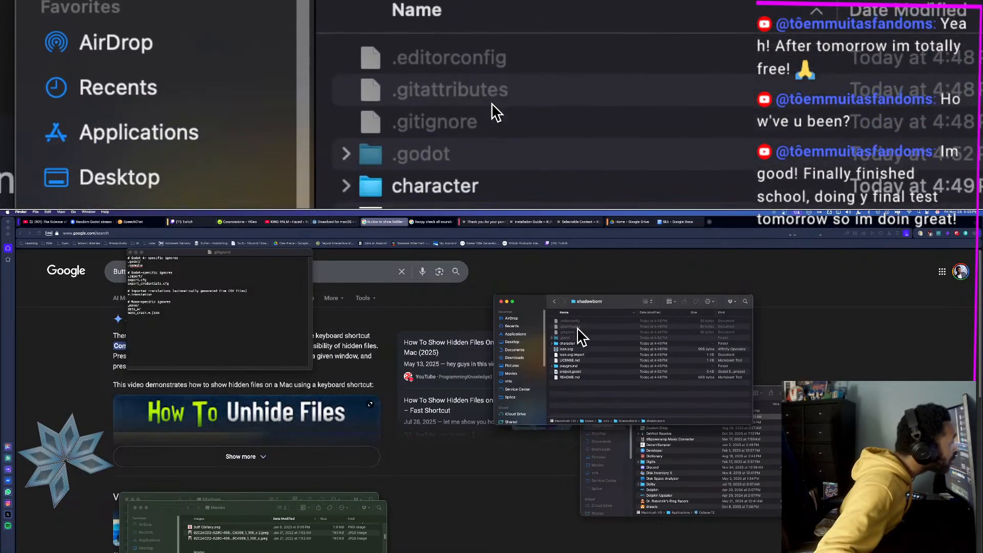
double_click(575, 335)
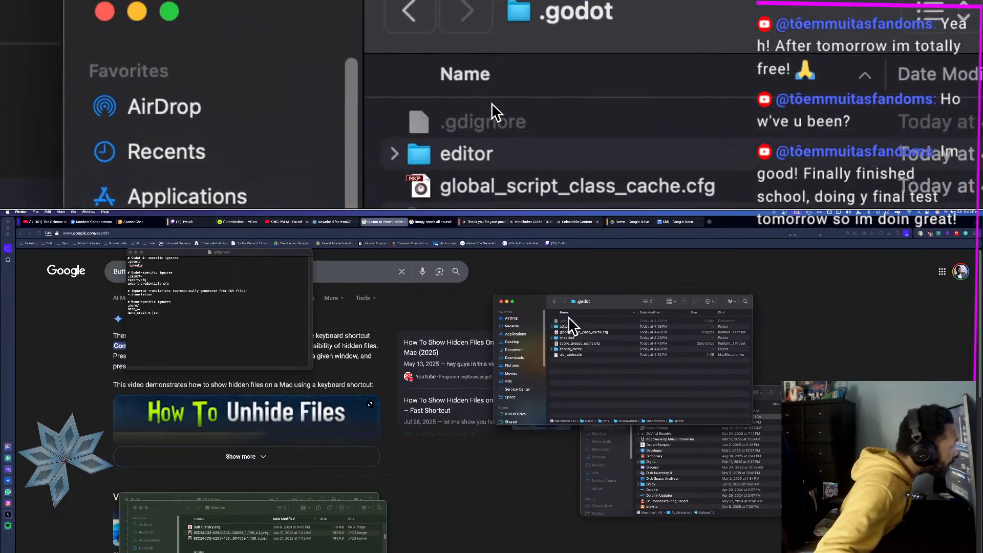
click(553, 326)
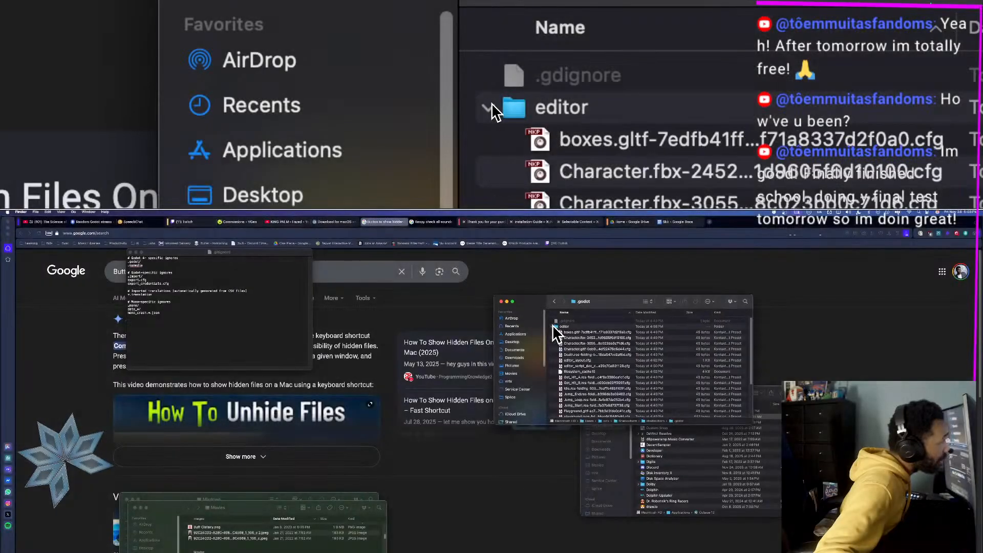
click(552, 326)
click(553, 301)
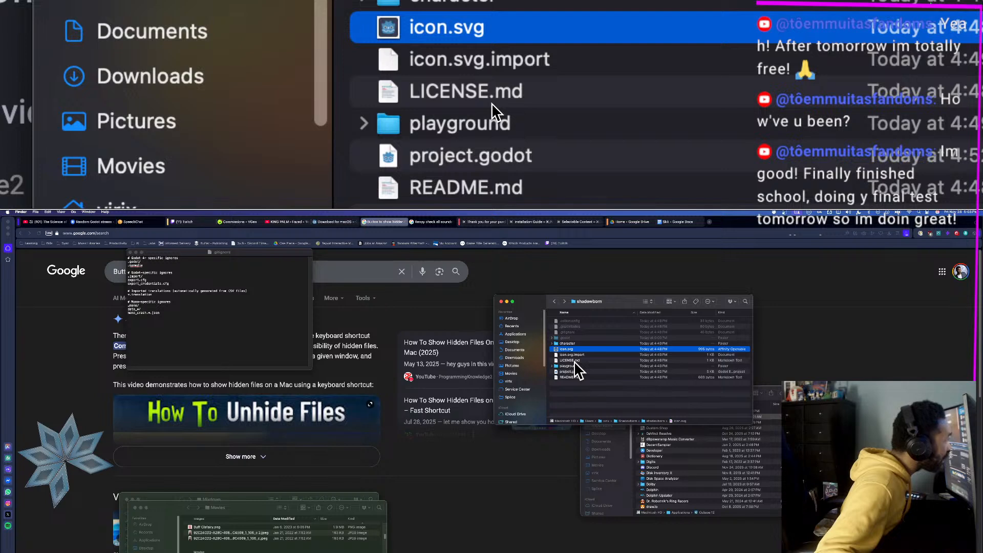
click(574, 365)
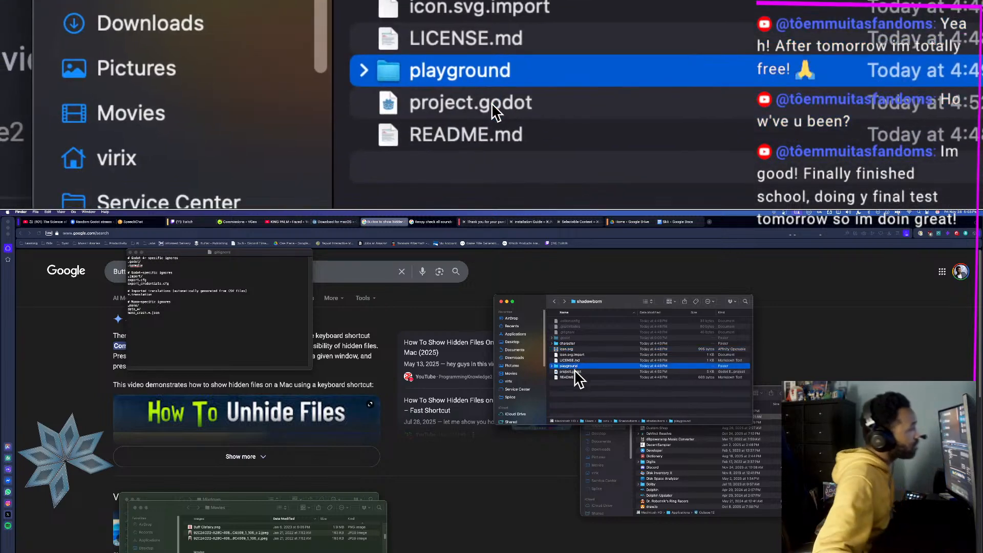
click(574, 371)
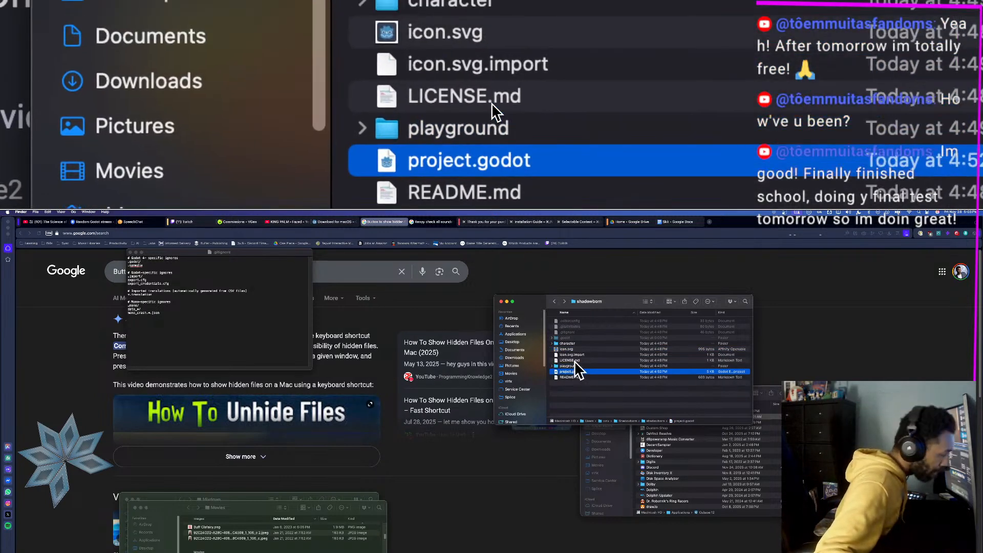
key(super+Tab)
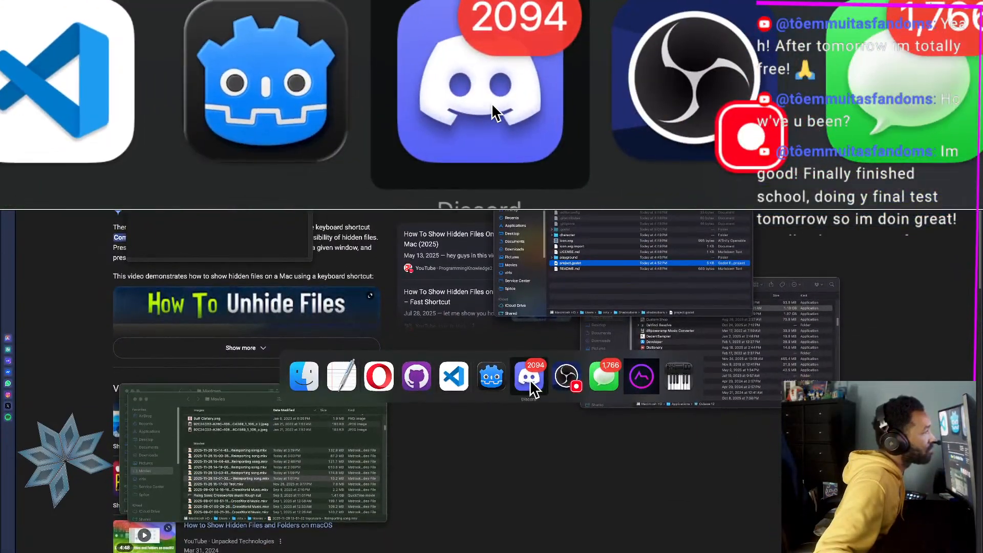
Step: Switch to Discord and open the other participant's Godot screen share in the Development voice channel
click(528, 389)
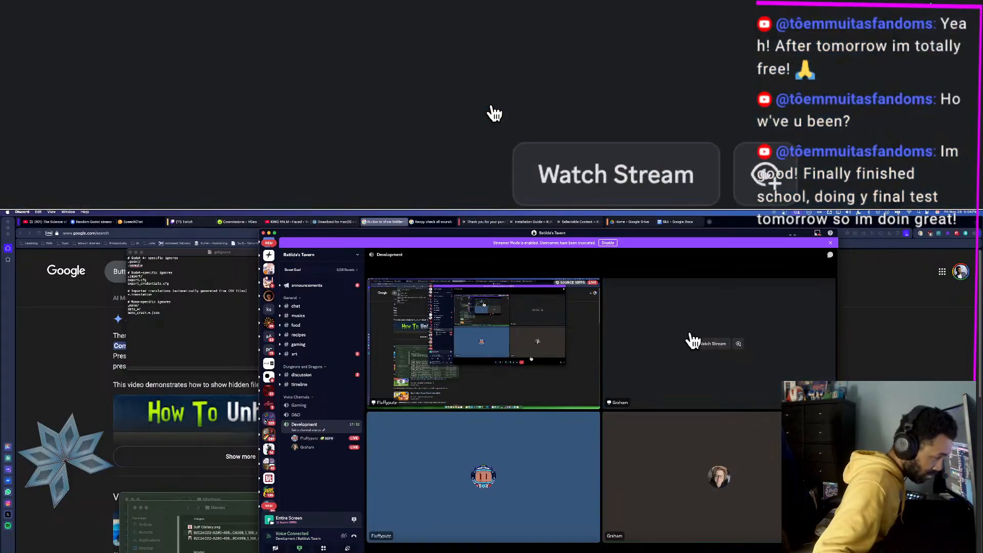
click(692, 341)
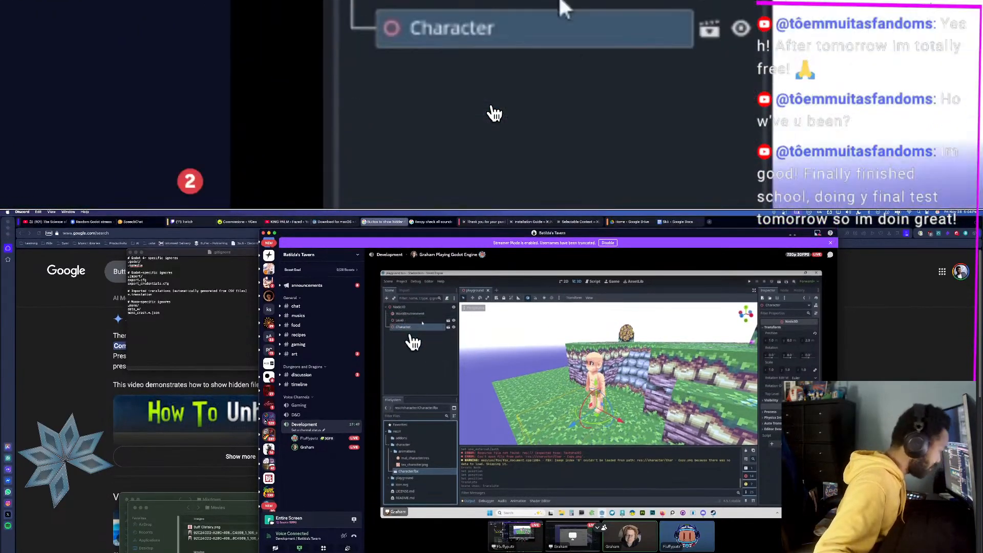
key(super+Tab)
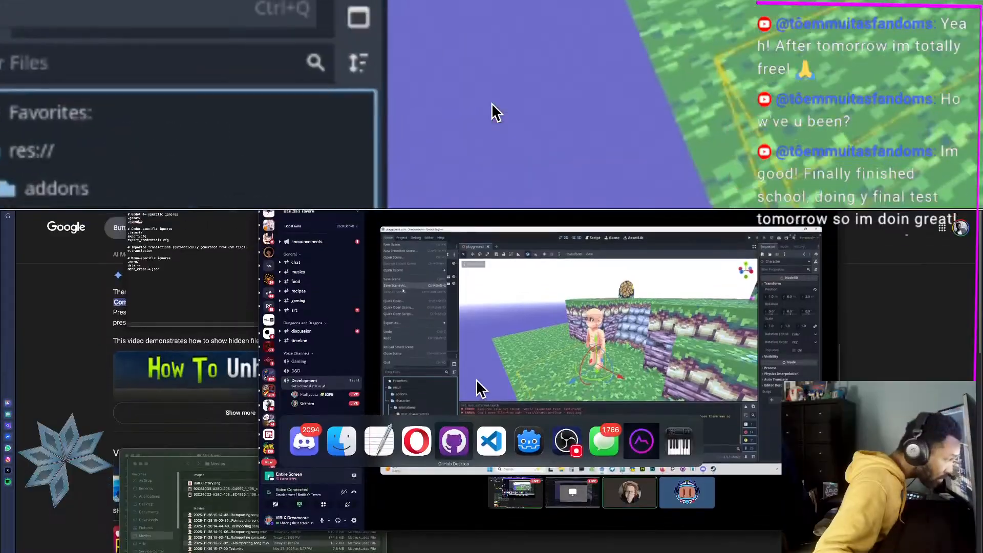
key(Escape)
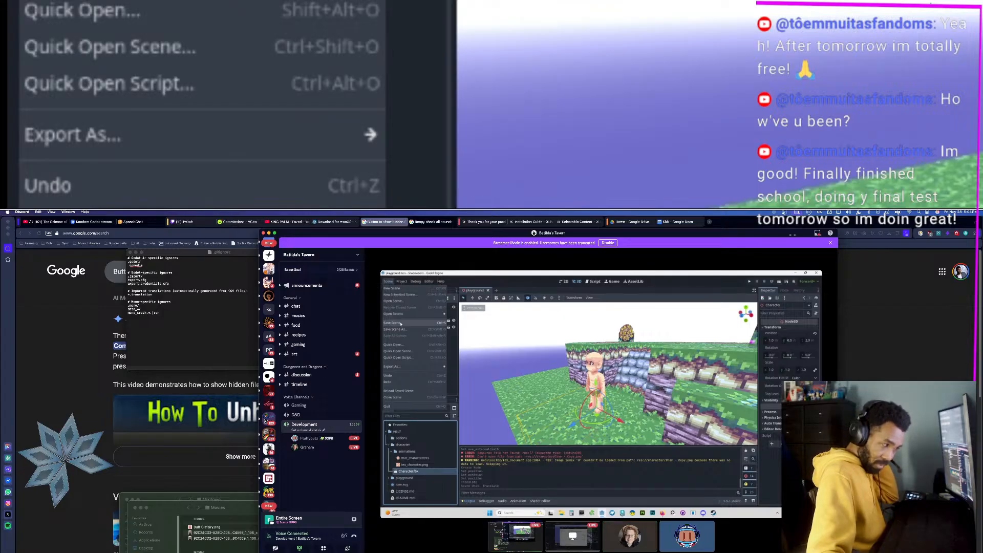
click(401, 323)
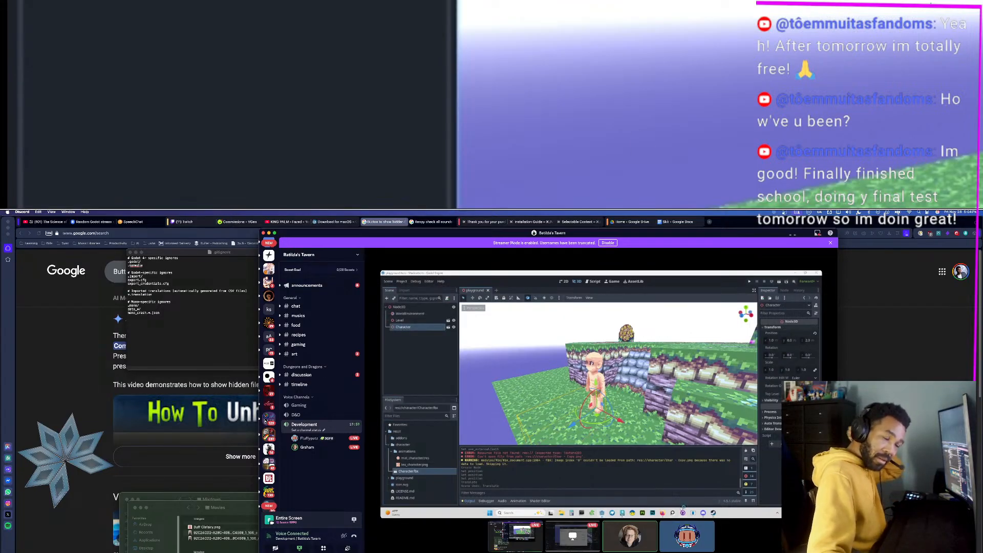
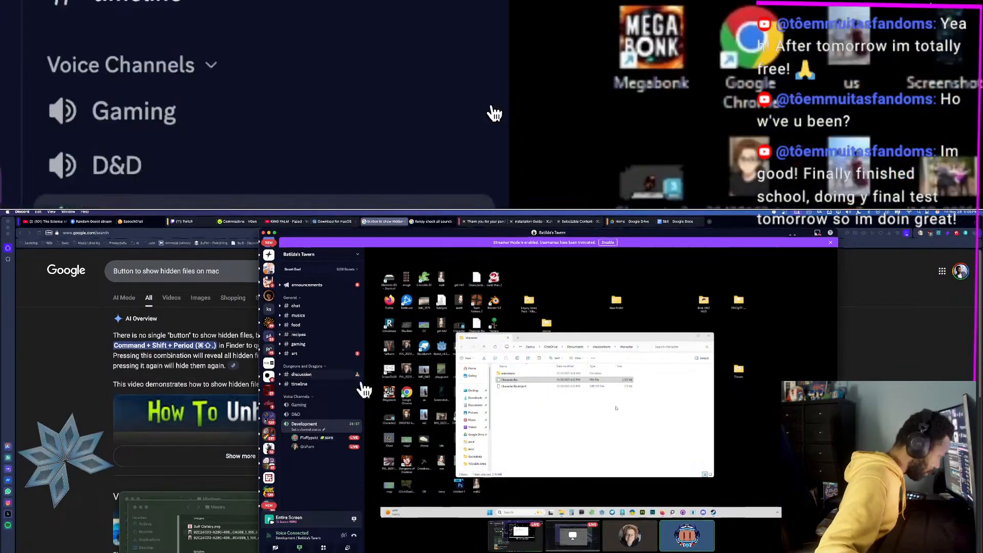
mouse_move(434, 389)
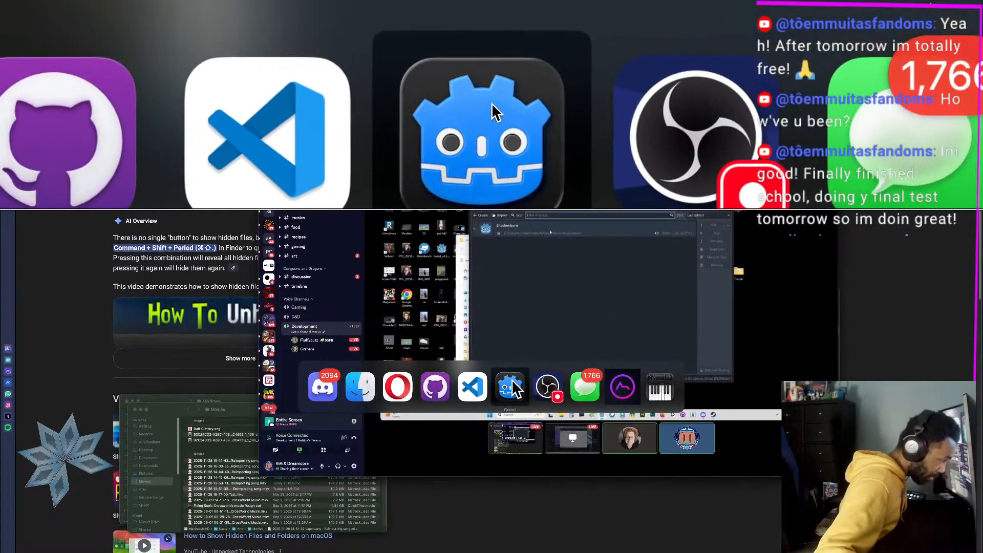
click(511, 387)
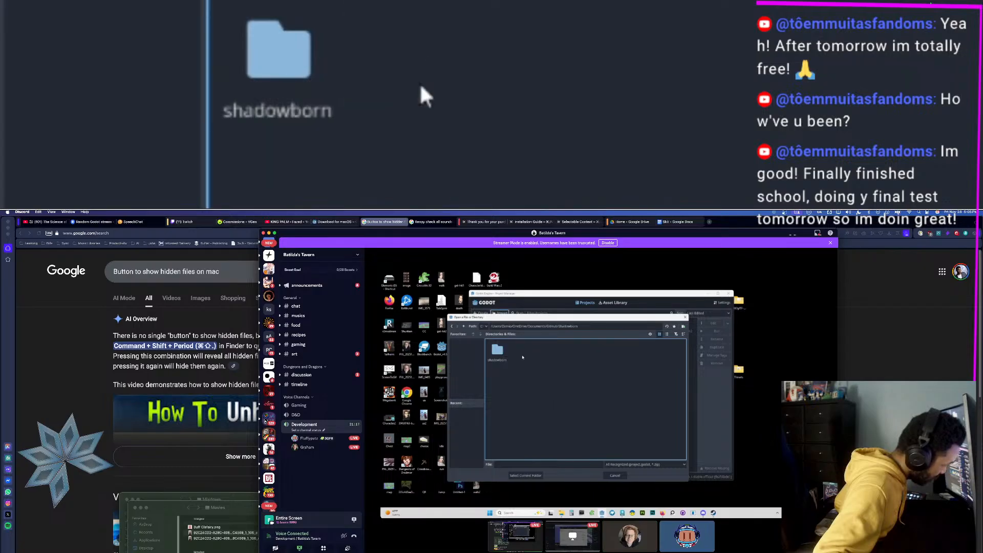
click(527, 476)
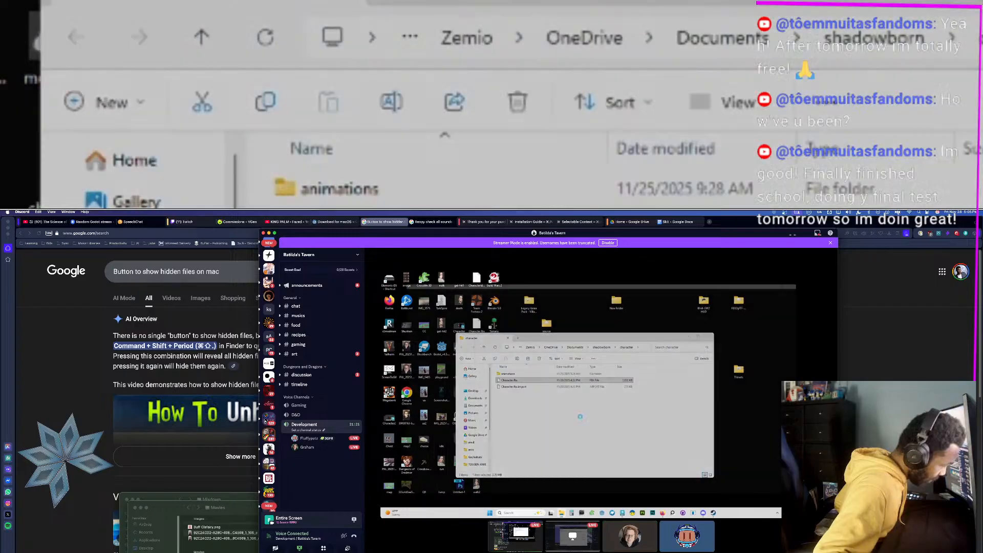
click(579, 415)
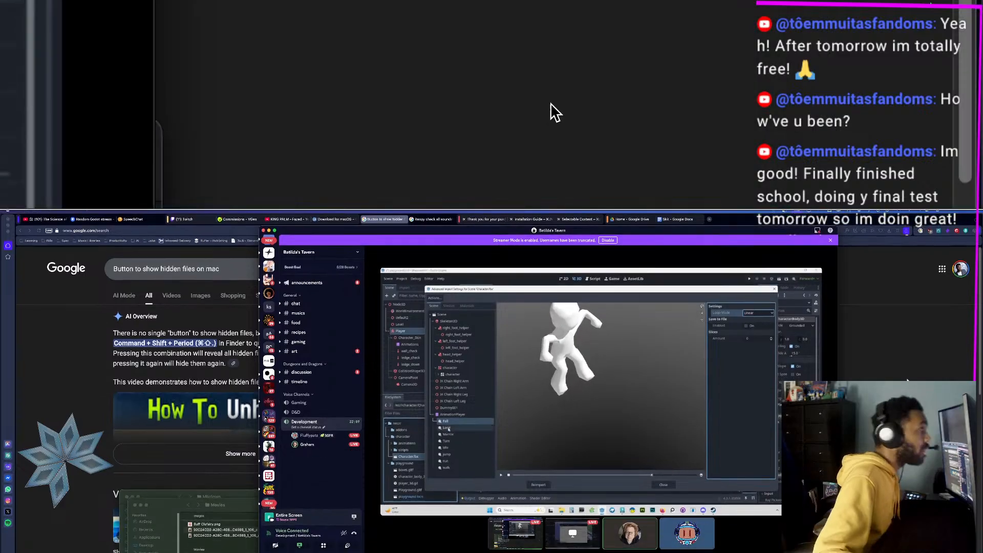
Step: Switch to Opera, search Google for "Godot animation tree", and open the Using AnimationTree page of the Godot documentation
click(907, 405)
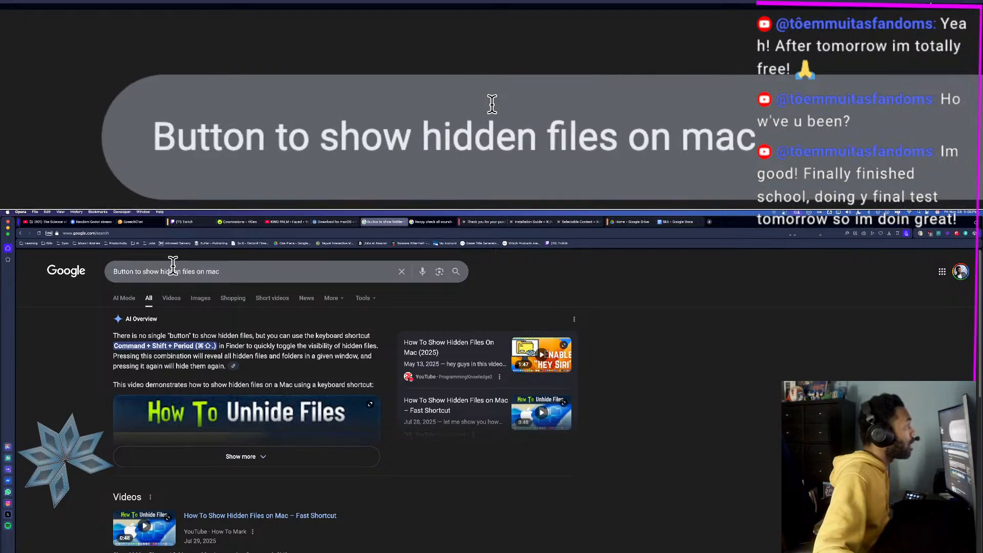
click(164, 272)
key(super+a)
text(Godot anim)
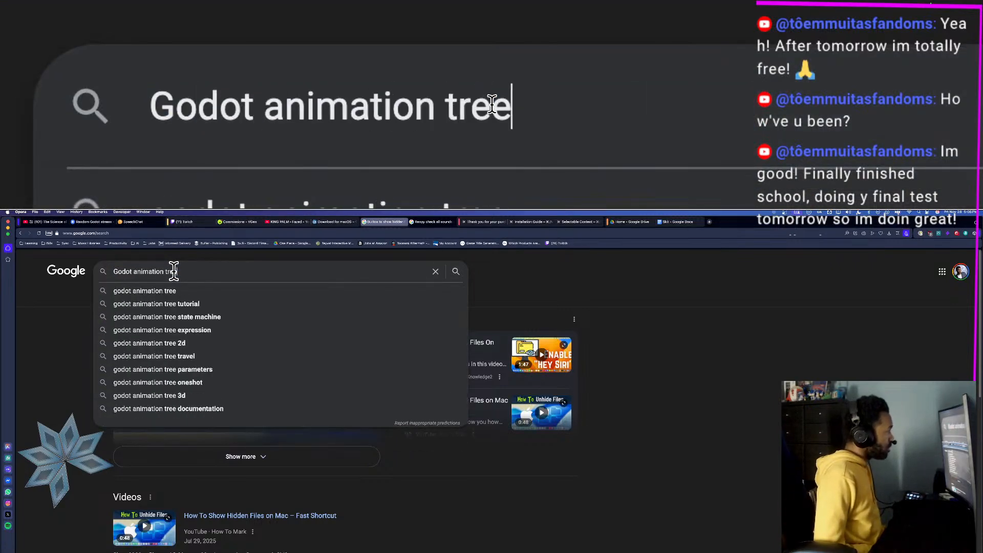
key(Return)
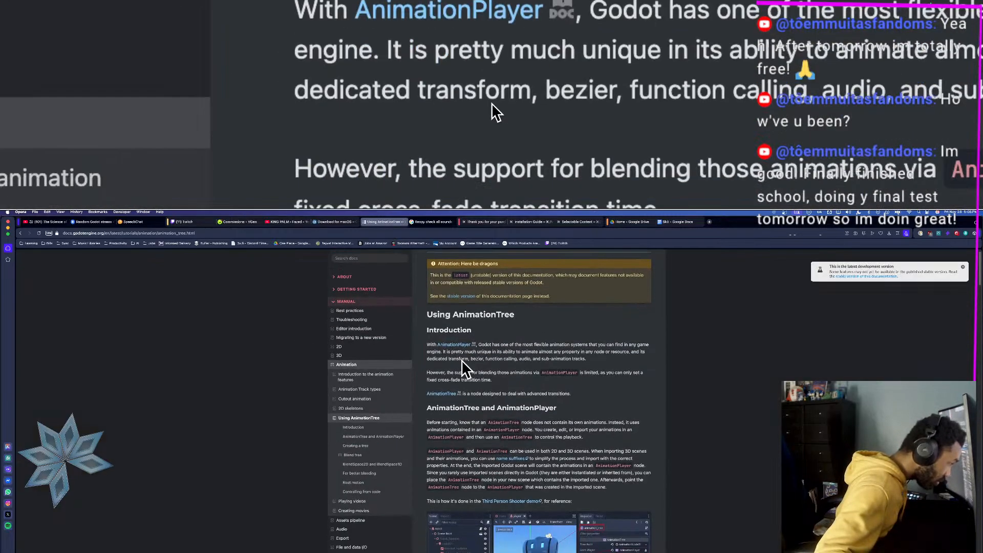
scroll(462, 360, down, 5)
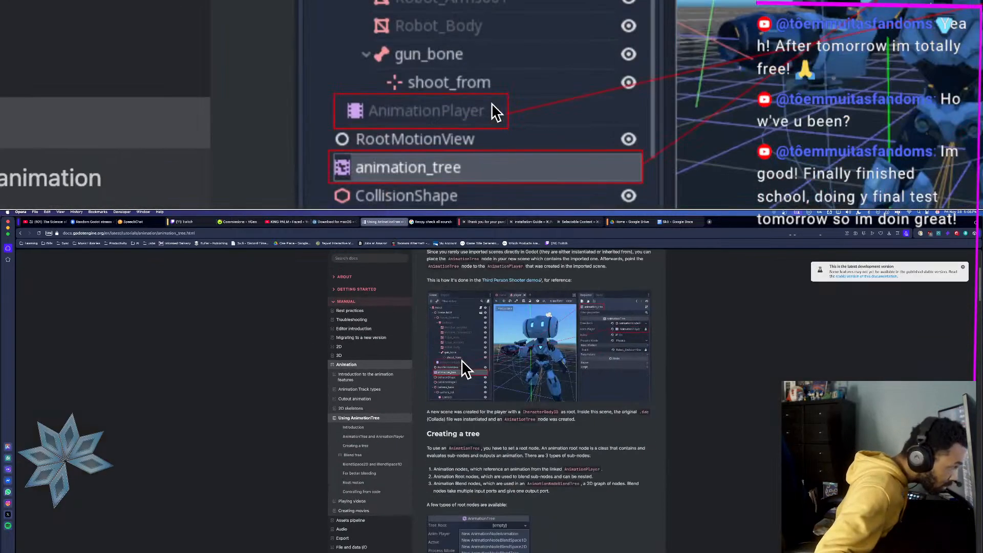
scroll(461, 360, up, 1)
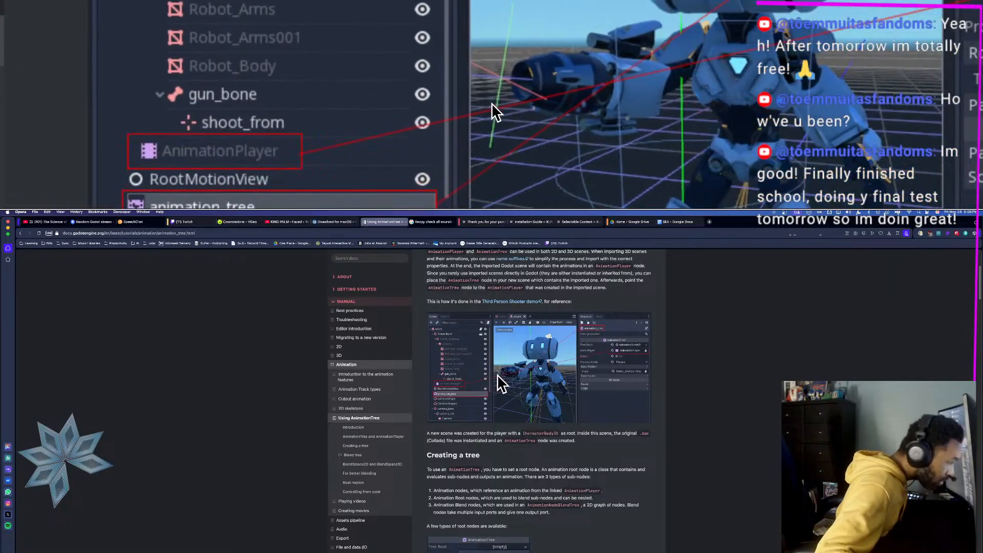
scroll(506, 358, up, 10)
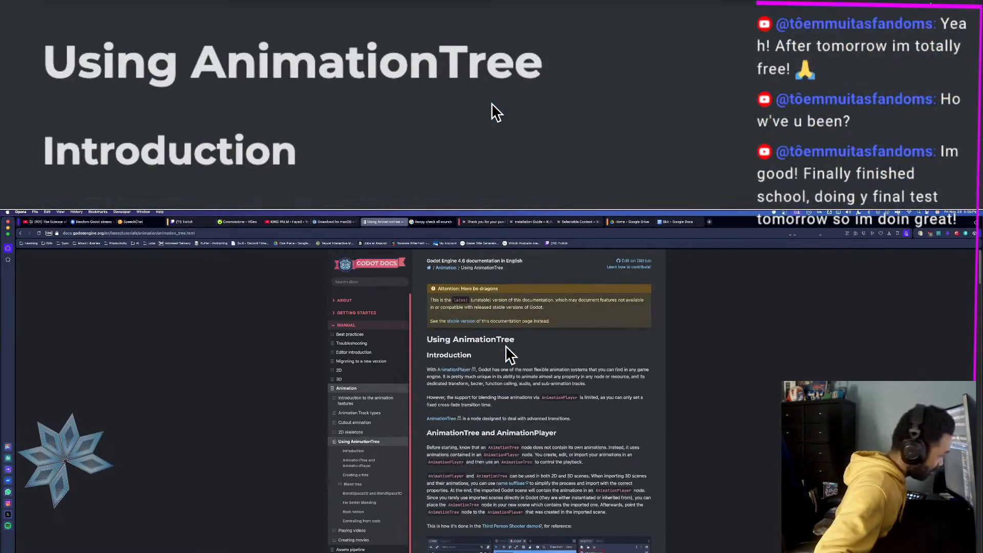
Step: Switch between the Discord screen share and the Using AnimationTree page in Opera to check the shared Godot character against the documentation
key(super+Tab)
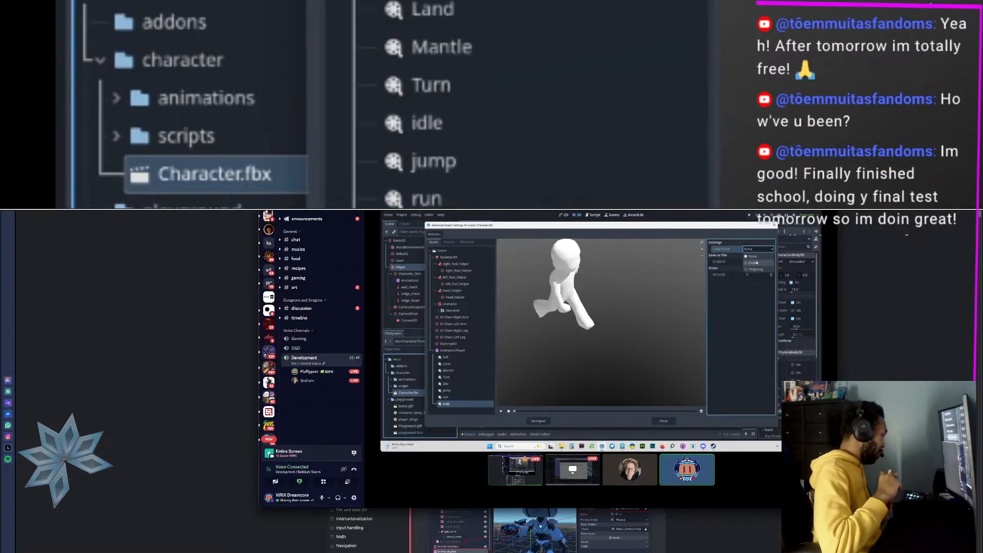
key(alt+Tab)
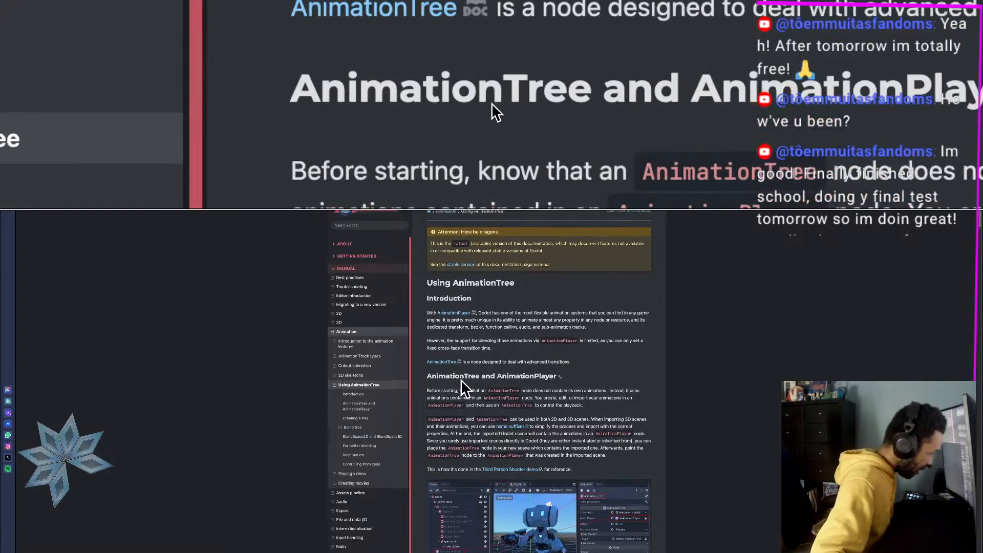
key(alt+Tab)
key(alt+Tab)
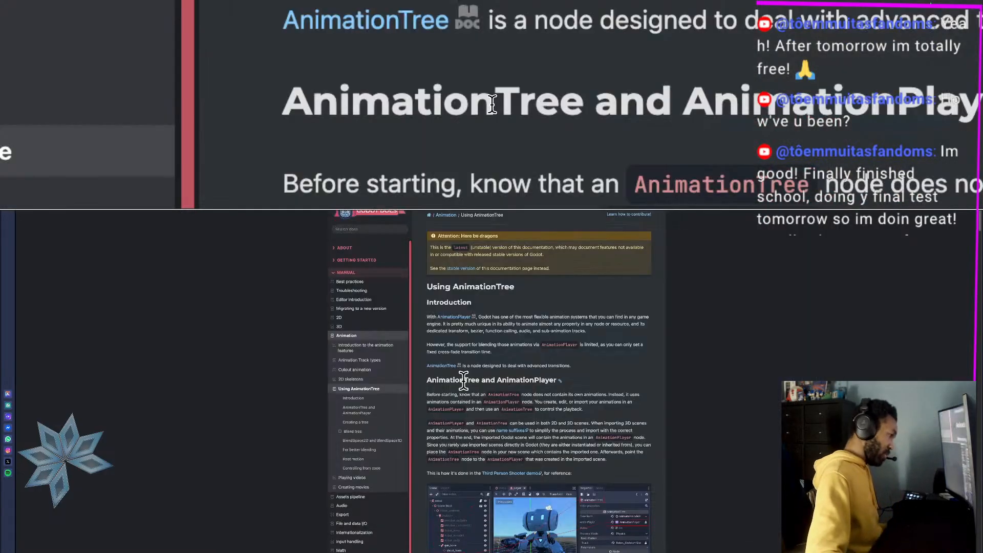
scroll(424, 379, up, 1)
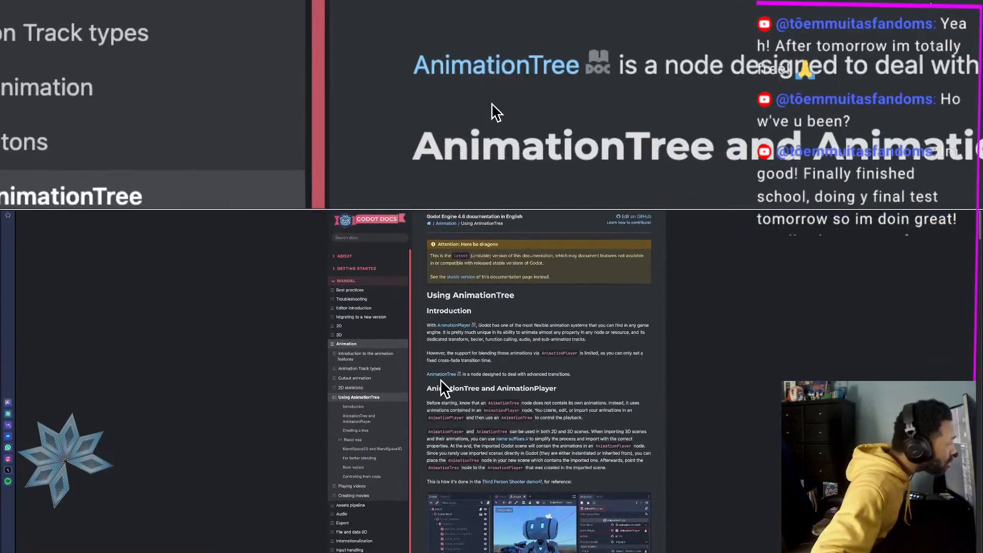
key(alt+Tab)
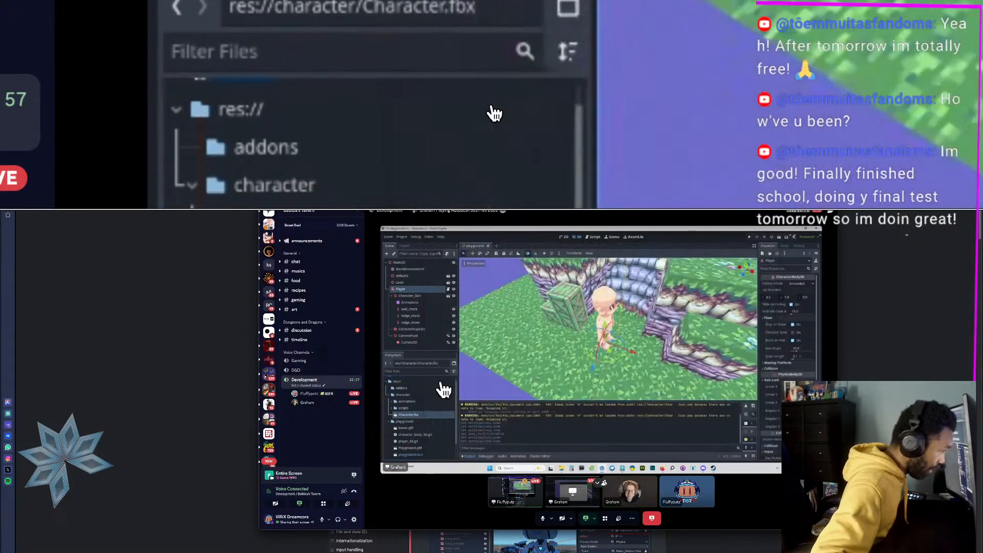
key(alt+Tab)
key(alt+Tab)
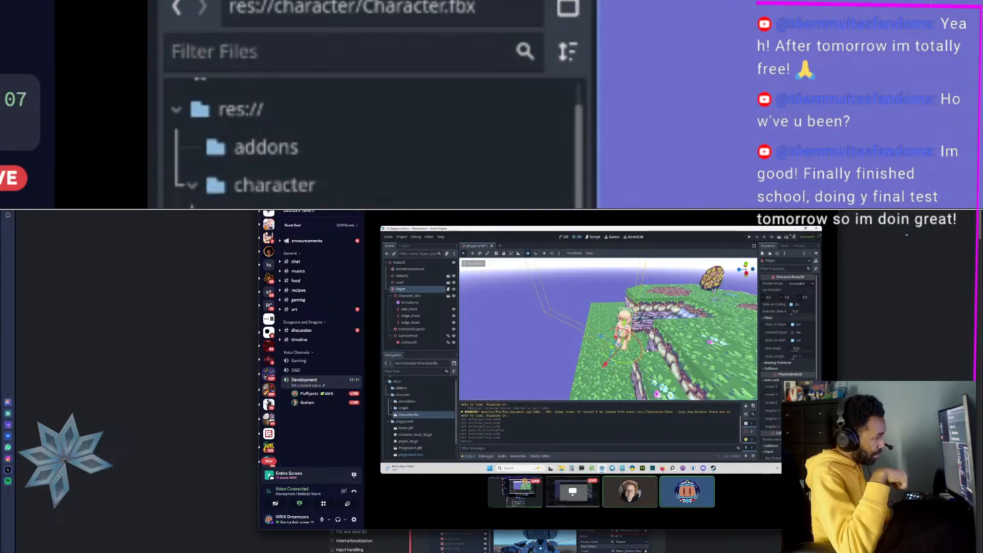
Step: Return to Opera and read the AnimationTree and AnimationPlayer section, including the Third Person Shooter demo reference image
key(super+Tab)
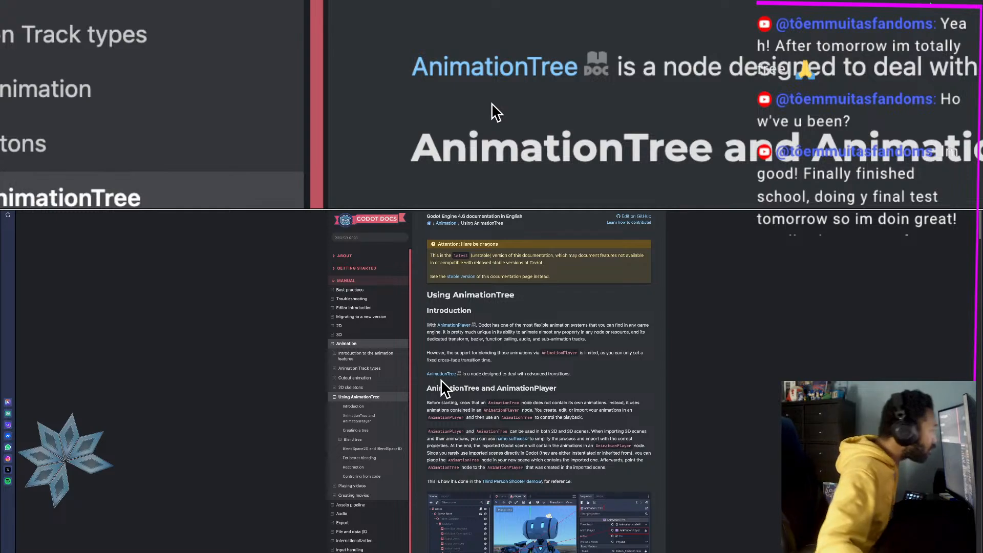
scroll(441, 381, down, 1)
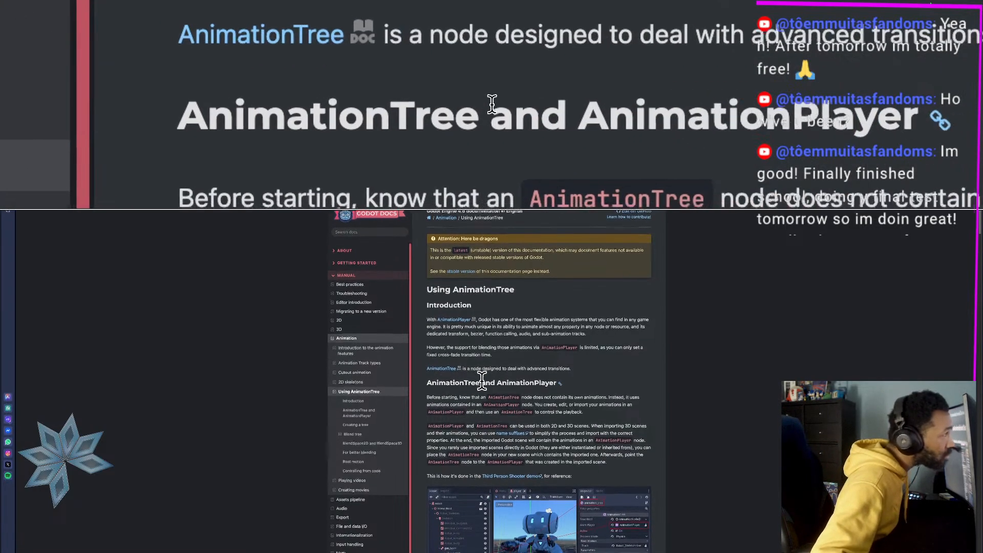
scroll(461, 385, down, 1)
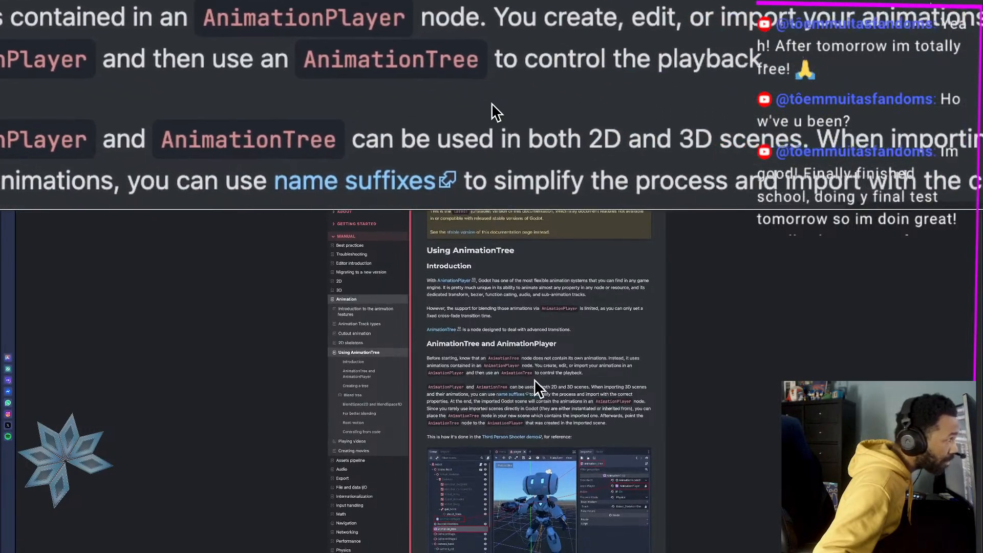
scroll(550, 379, down, 3)
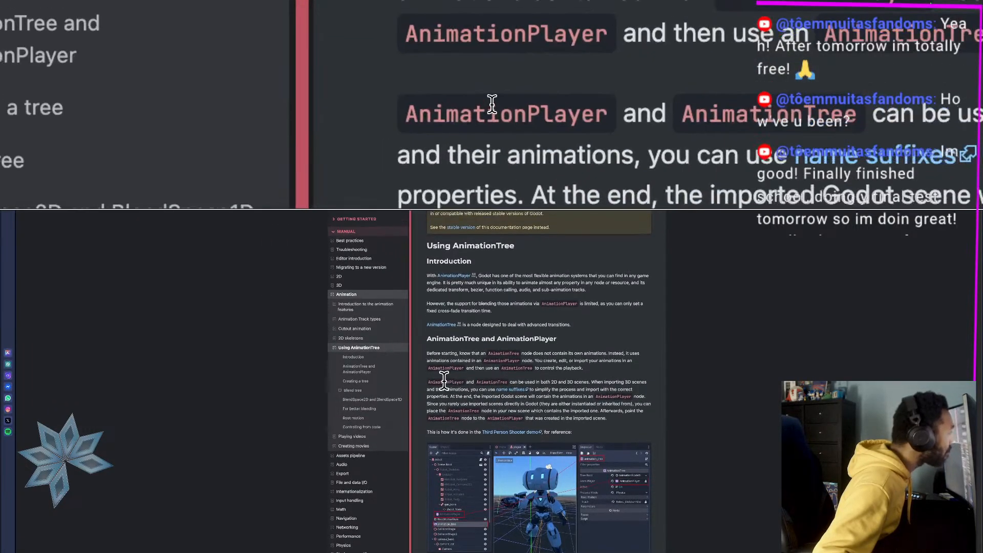
scroll(444, 379, up, 1)
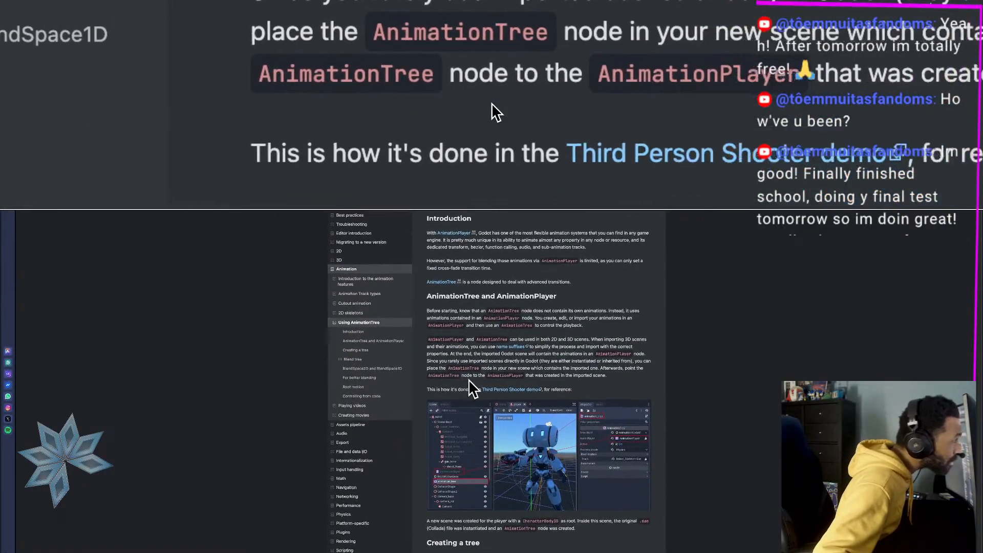
scroll(521, 379, down, 1)
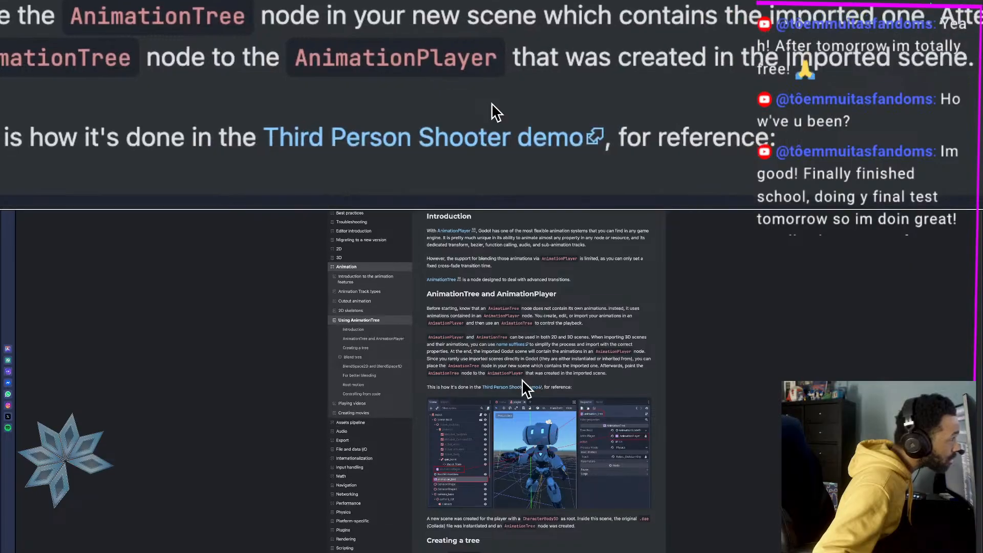
scroll(548, 380, down, 2)
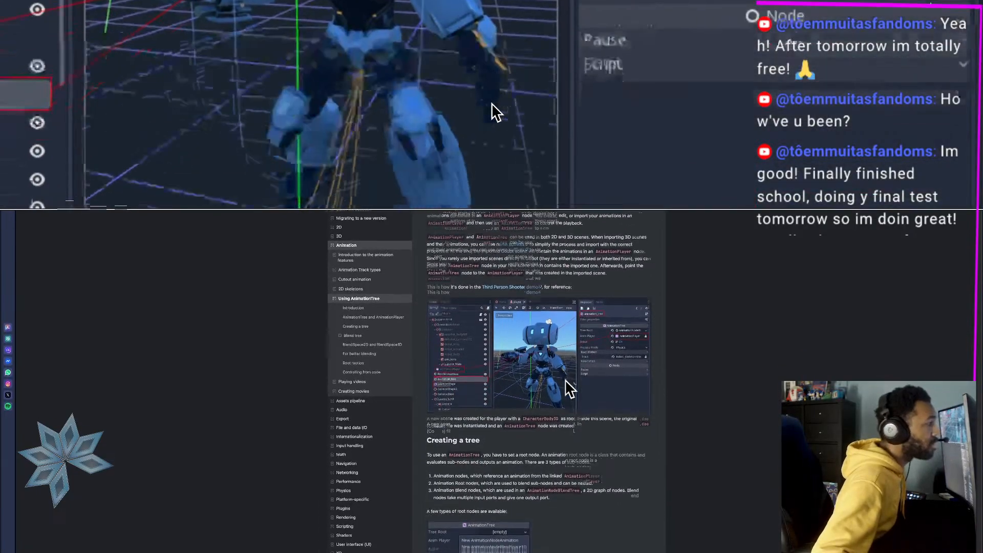
scroll(605, 379, up, 1)
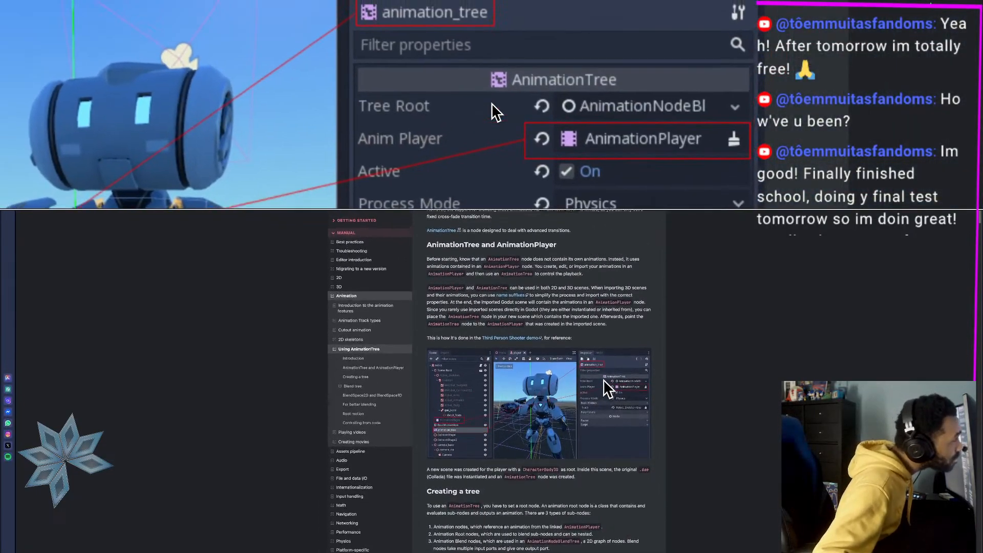
scroll(583, 380, down, 1)
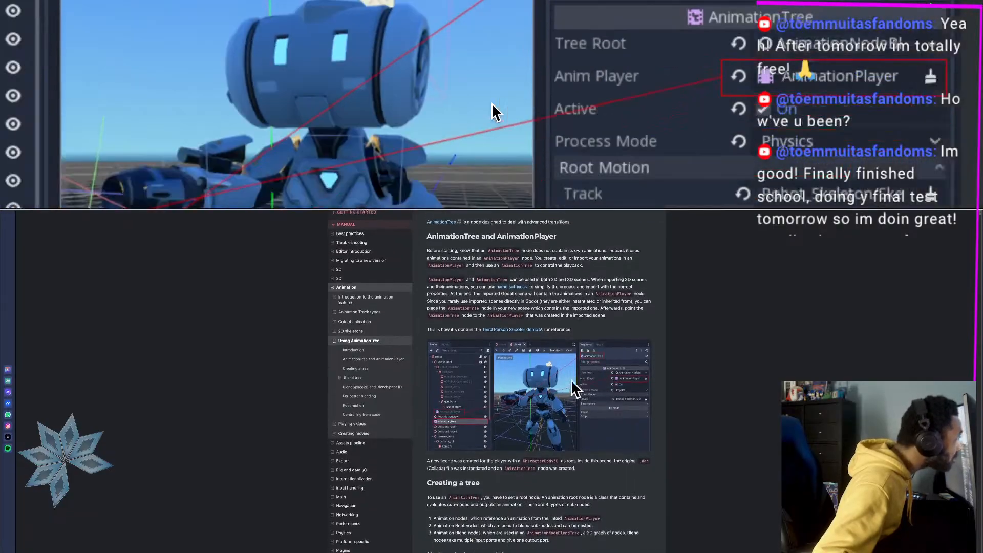
Step: Read the Godot documentation on AnimationTree and AnimationPlayer and on creating a tree, including the robot scene's example node setup
scroll(501, 380, down, 1)
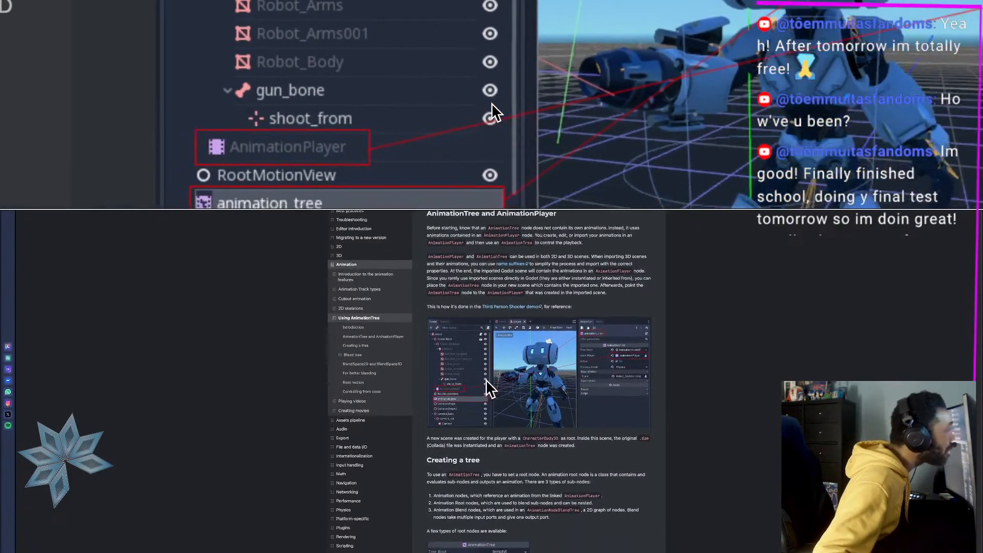
scroll(445, 381, up, 2)
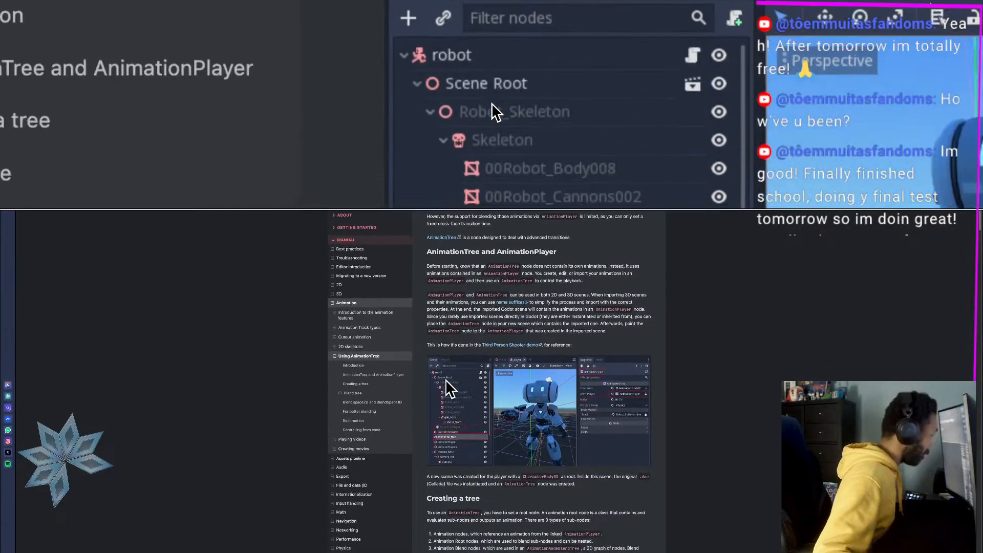
key(super+Tab)
key(super+Tab)
key(super+Tab)
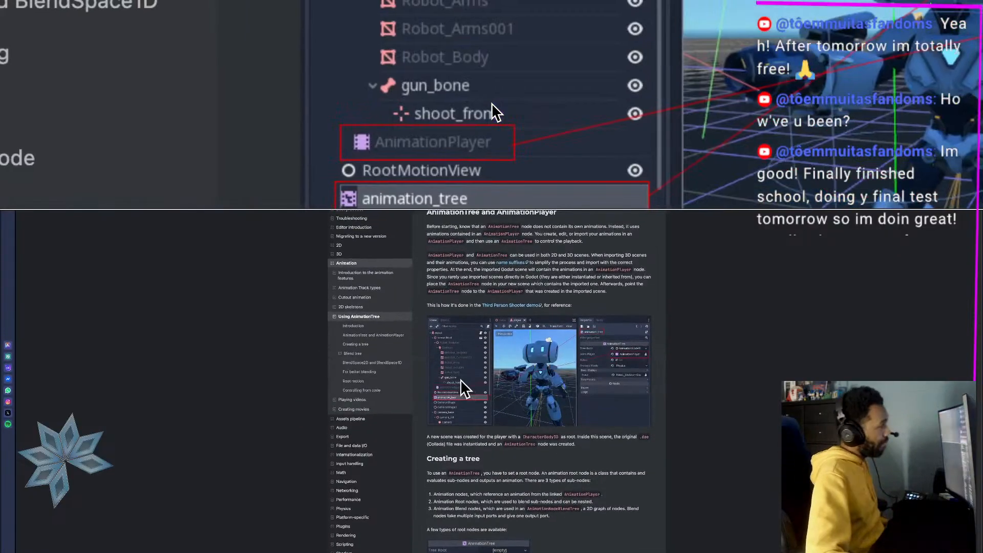
key(super+Tab)
key(super+Tab)
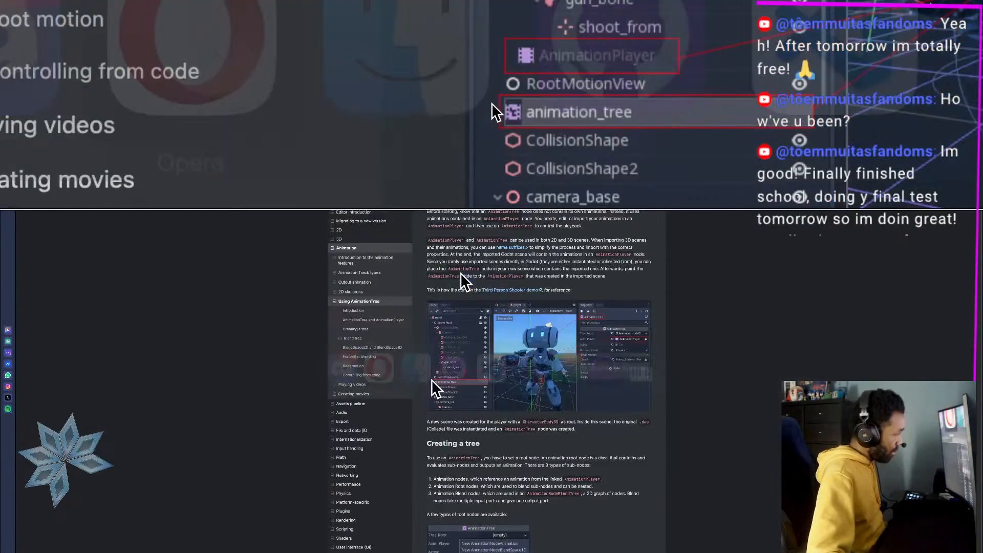
key(super+Tab)
key(super+Tab)
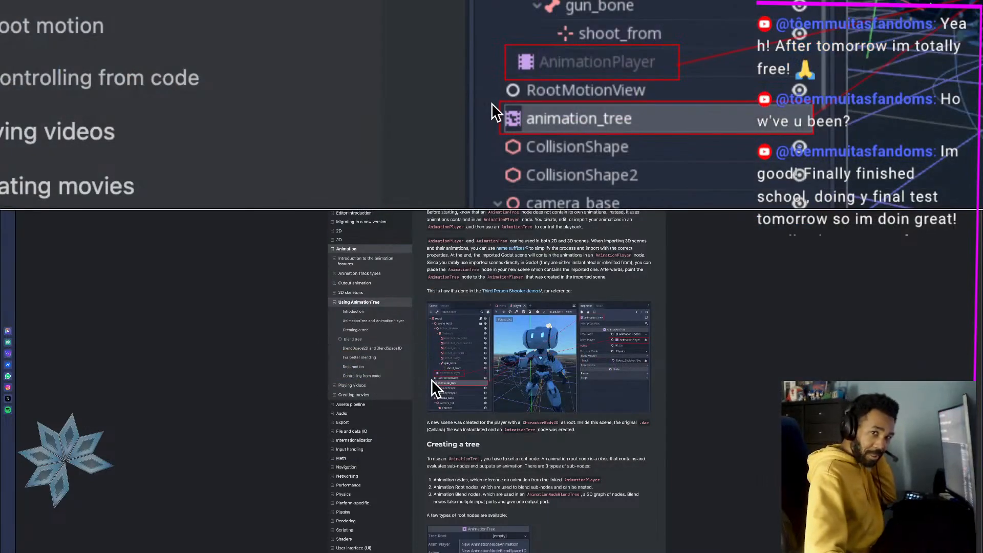
scroll(431, 379, down, 2)
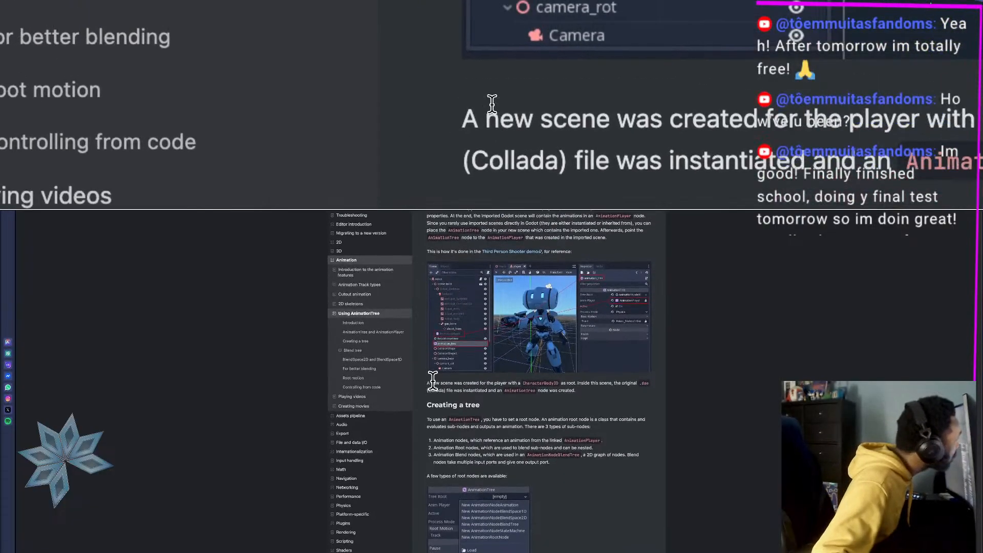
scroll(445, 380, down, 2)
scroll(447, 379, down, 1)
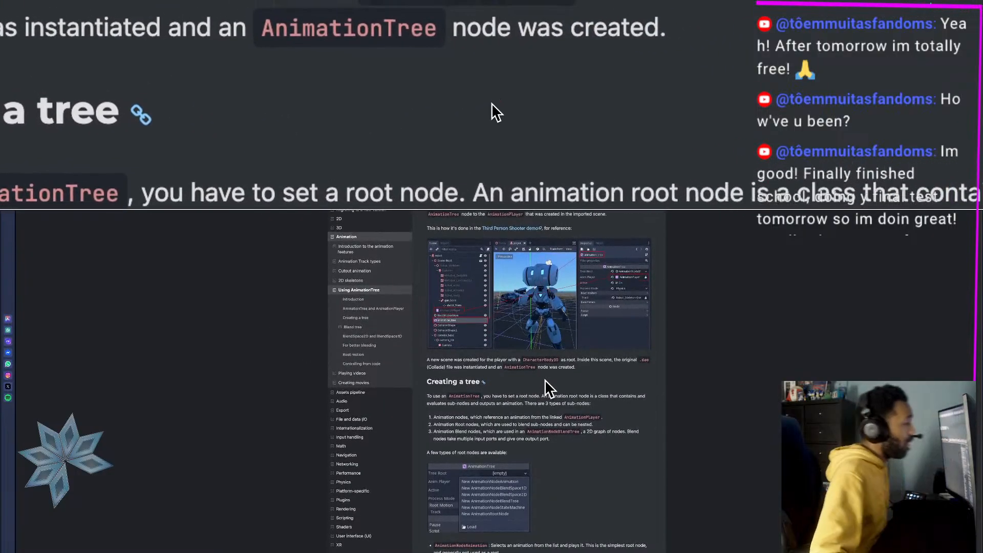
scroll(545, 379, down, 3)
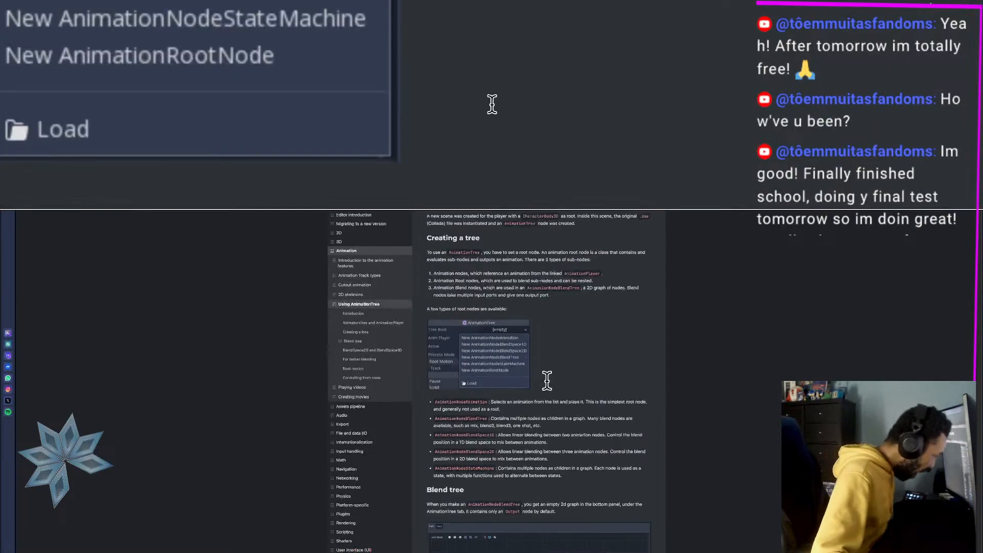
scroll(472, 379, up, 3)
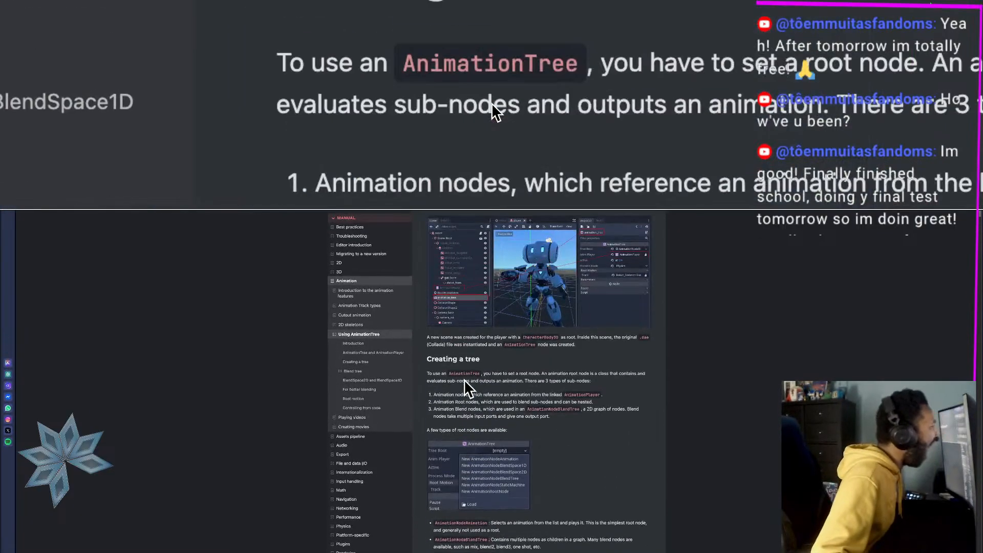
scroll(464, 379, up, 1)
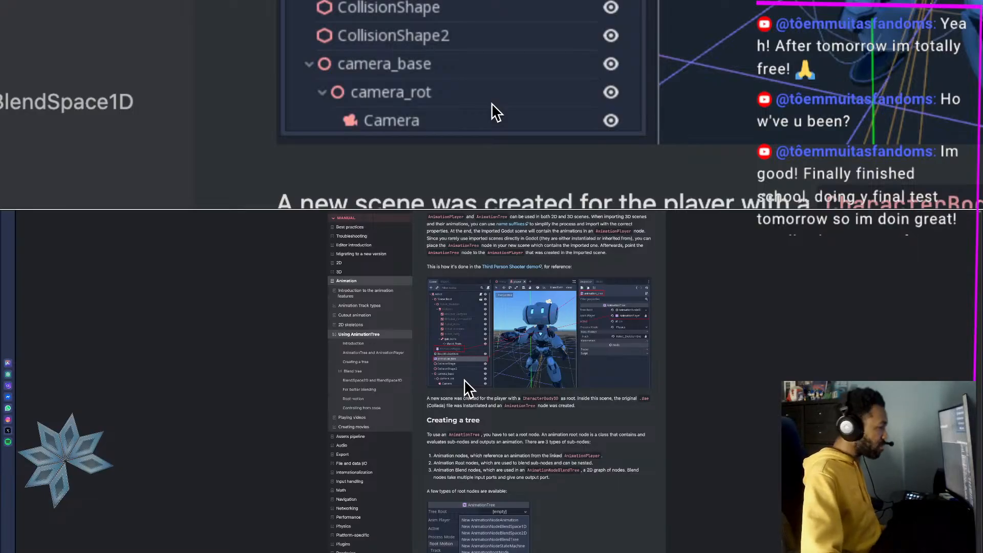
Step: Glance at the shared Godot editor stream in Discord, and review the documentation's Blend tree and root node type sections
key(super+Tab)
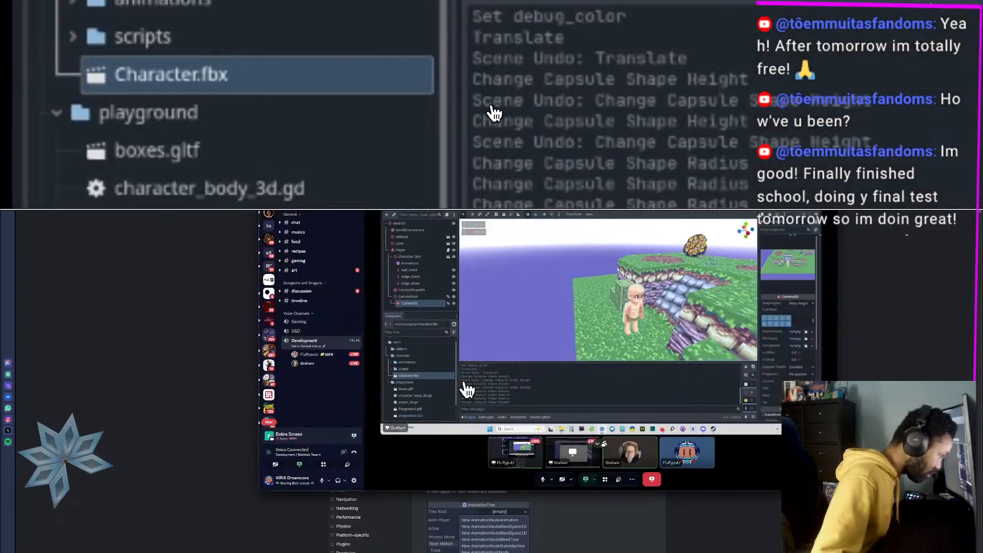
key(super+Tab)
scroll(461, 379, down, 7)
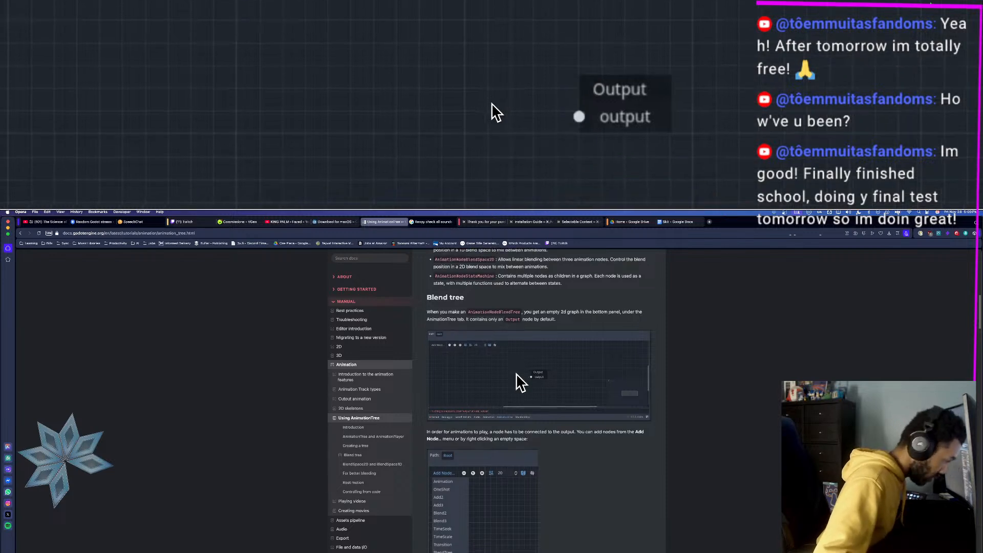
scroll(516, 373, down, 10)
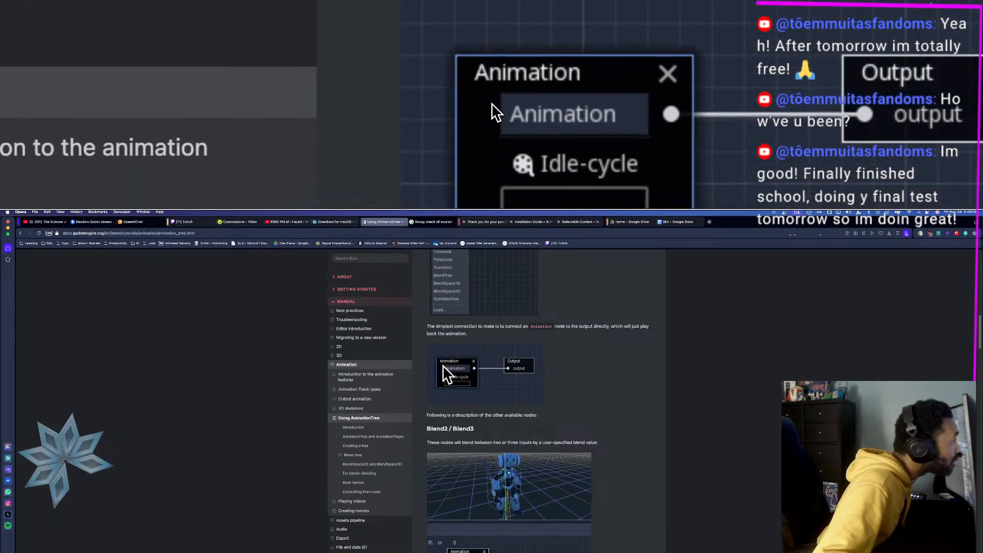
scroll(448, 379, up, 8)
scroll(450, 379, up, 15)
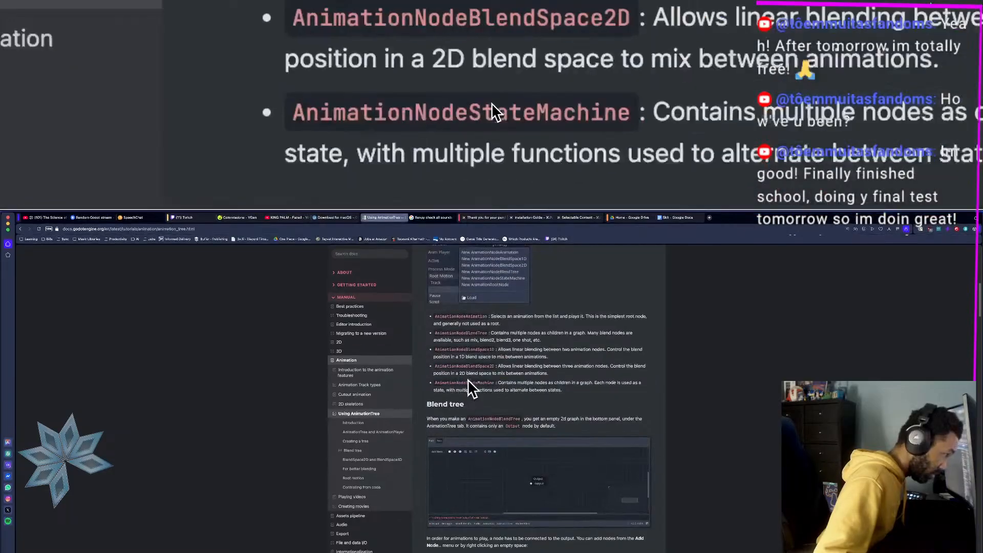
scroll(487, 380, down, 3)
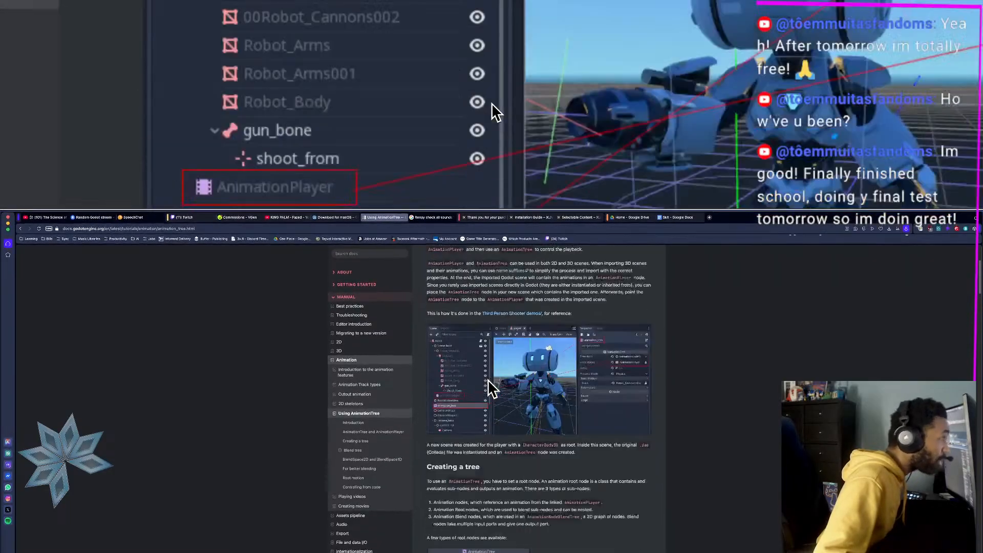
scroll(506, 379, up, 3)
scroll(502, 377, down, 2)
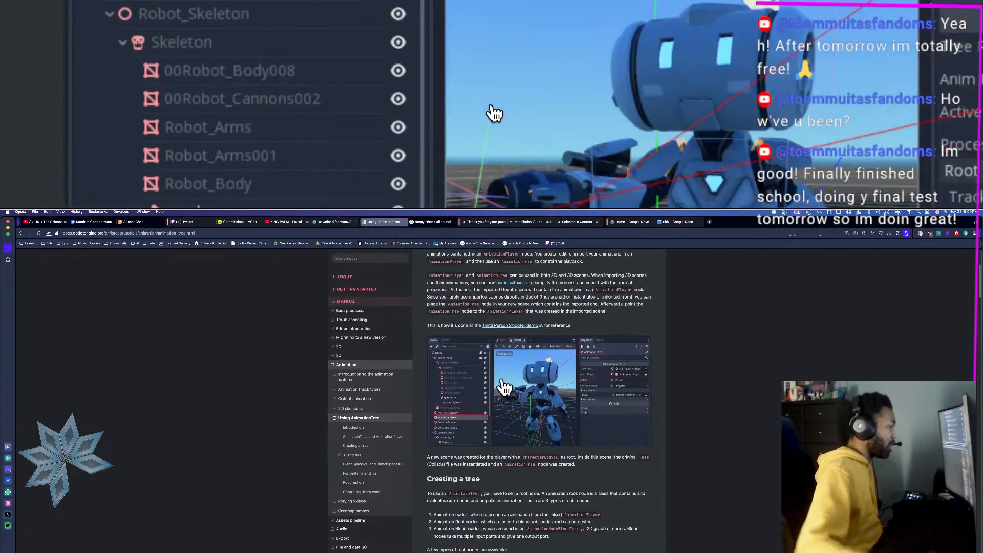
Step: Launch Godot, open the Shadowborn project and select the Animations node under the player's Character_Skin
key(super+space)
text(godot)
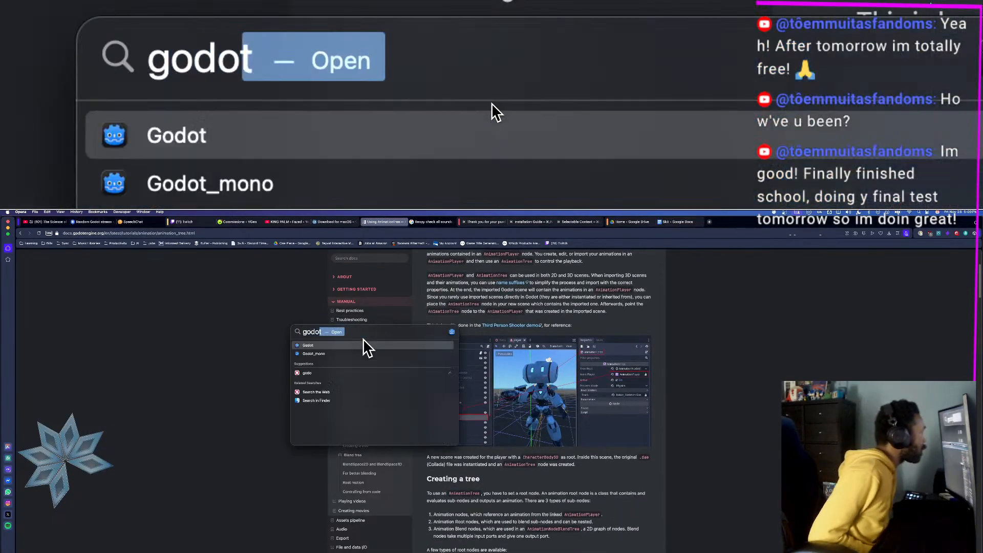
key(Return)
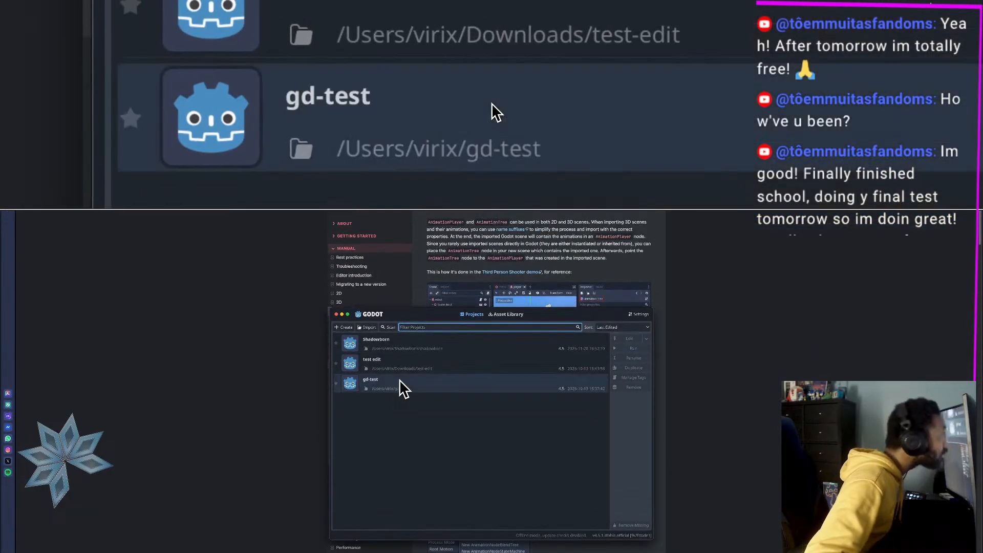
double_click(383, 379)
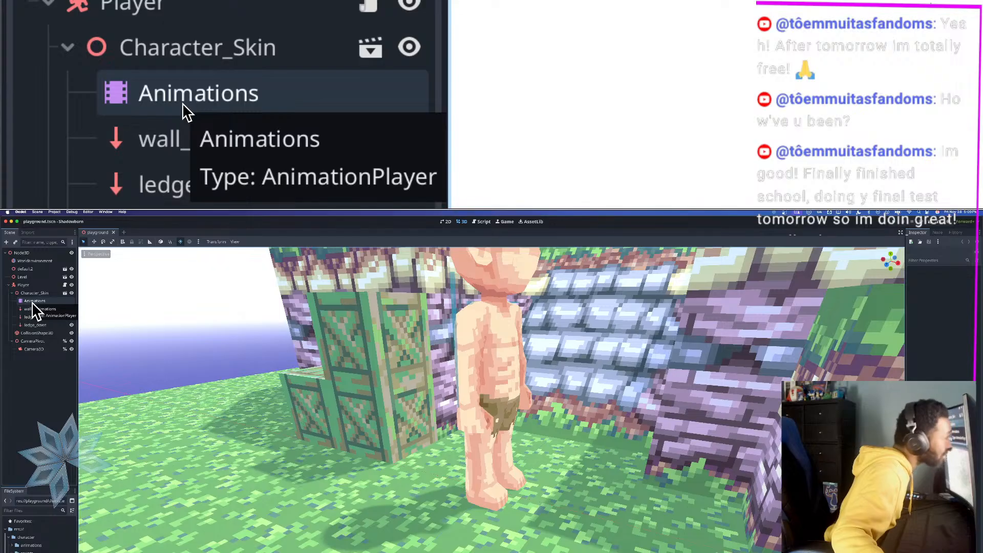
click(34, 301)
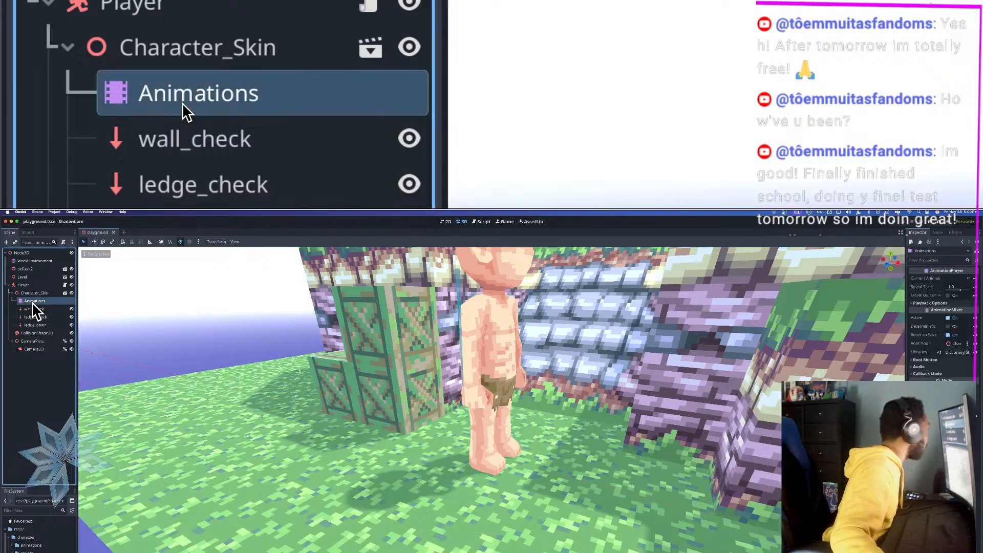
Step: Return to the AnimationTree documentation in Opera and read the sub-node types, available root nodes and Blend tree introduction
key(super+Tab)
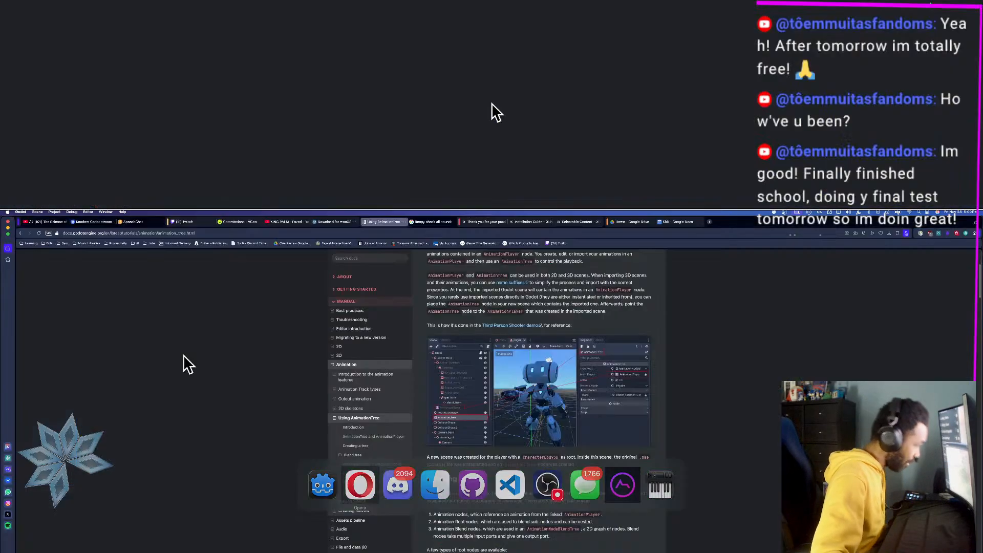
scroll(419, 388, up, 2)
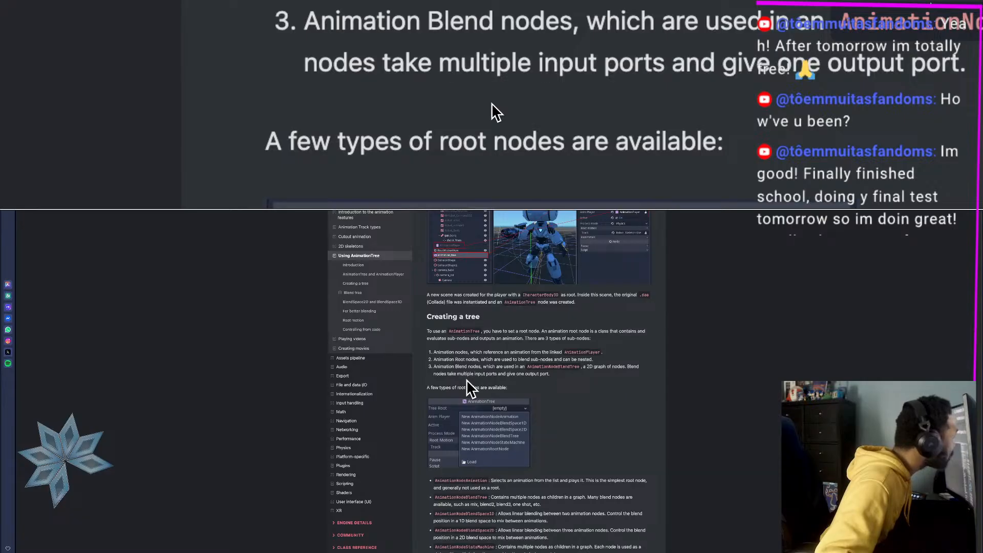
scroll(461, 379, down, 1)
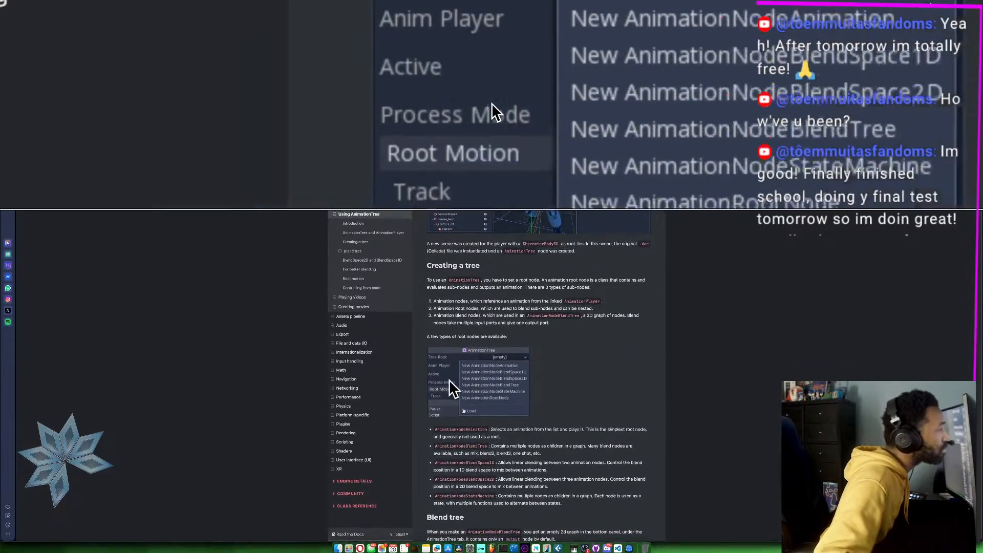
scroll(439, 380, down, 3)
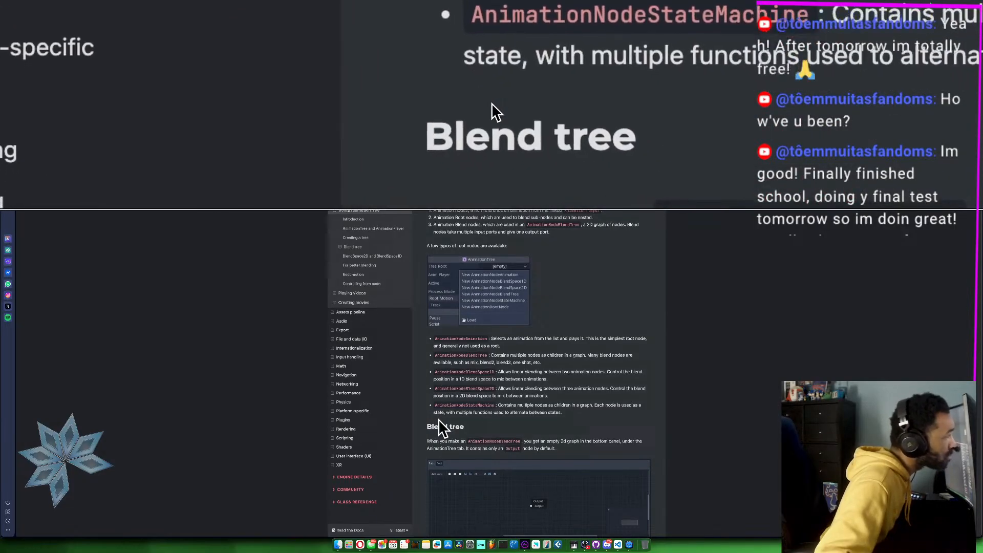
scroll(438, 418, down, 2)
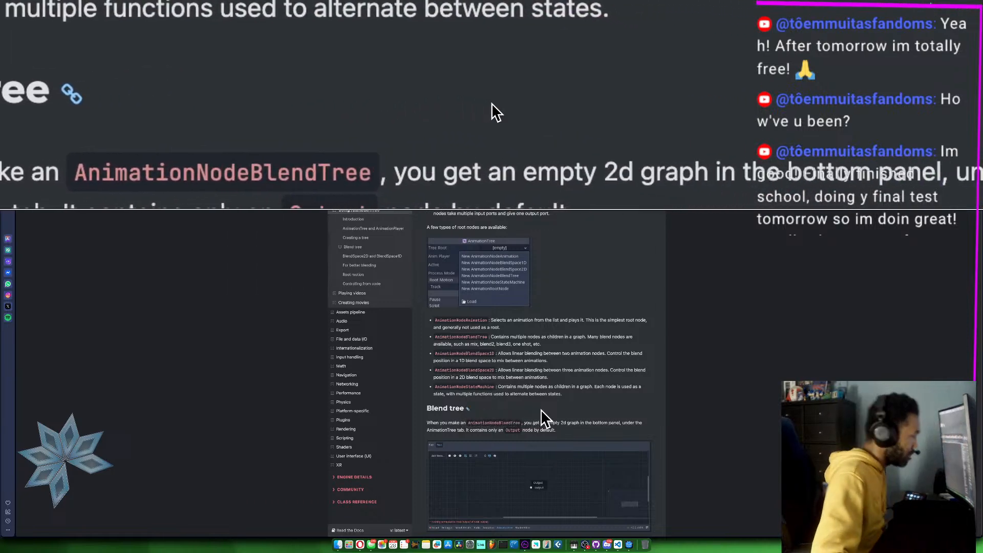
Step: Switch to GitHub Desktop and try to pull the origin commit into the Shadowborn repository's main branch
key(super+Tab)
key(super+Tab)
scroll(512, 389, up, 5)
key(super+Tab)
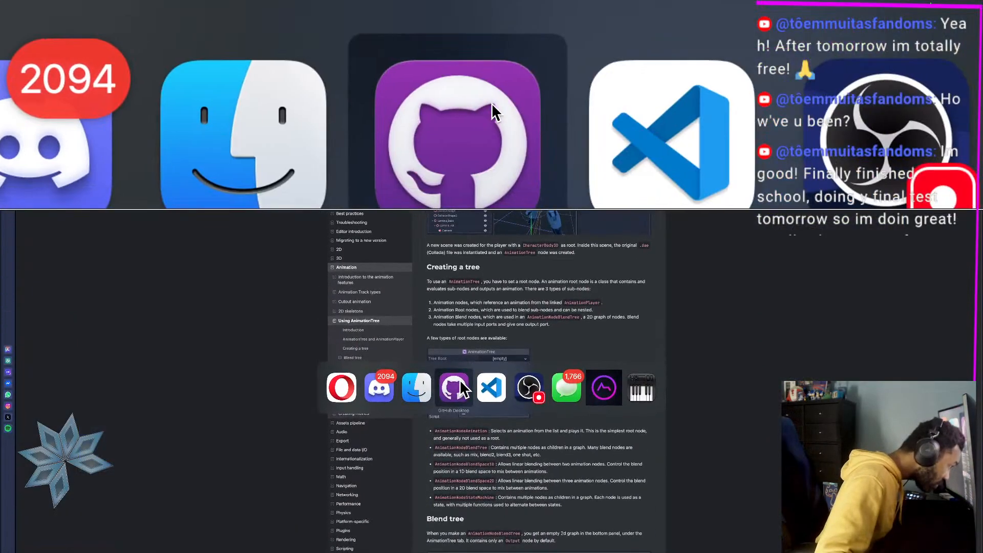
click(453, 384)
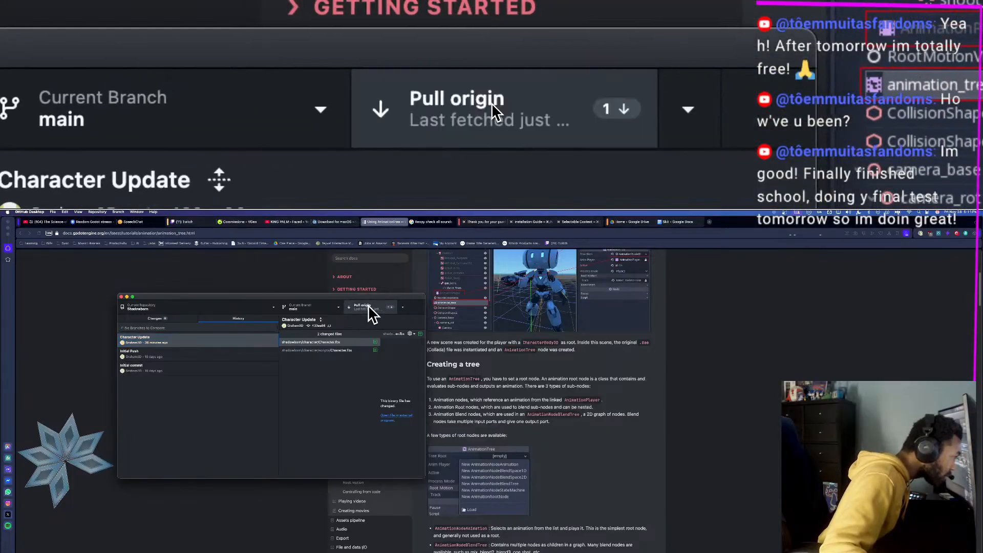
click(376, 306)
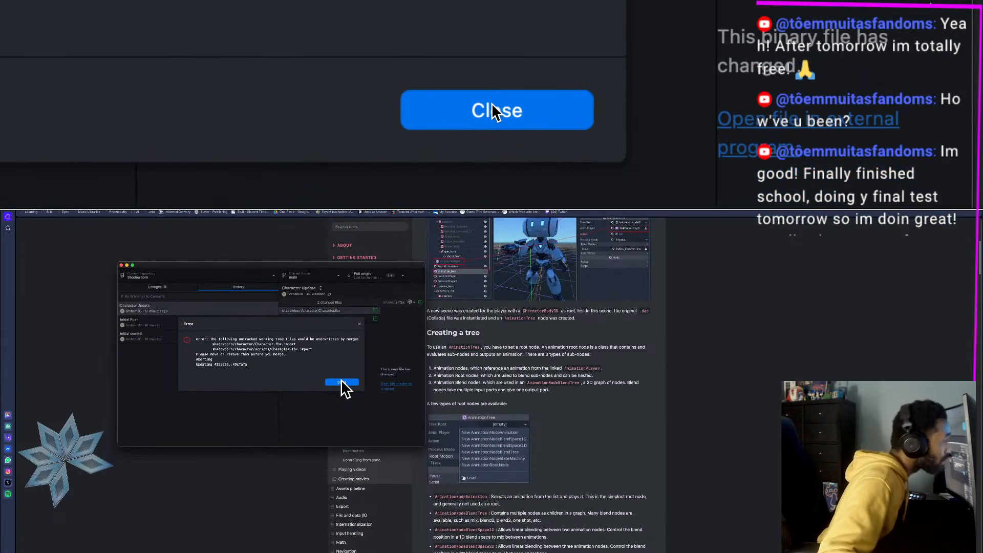
click(340, 383)
Step: Discard all eight locally changed animation and Character.fbx.import files in the Shadowborn repository
click(170, 315)
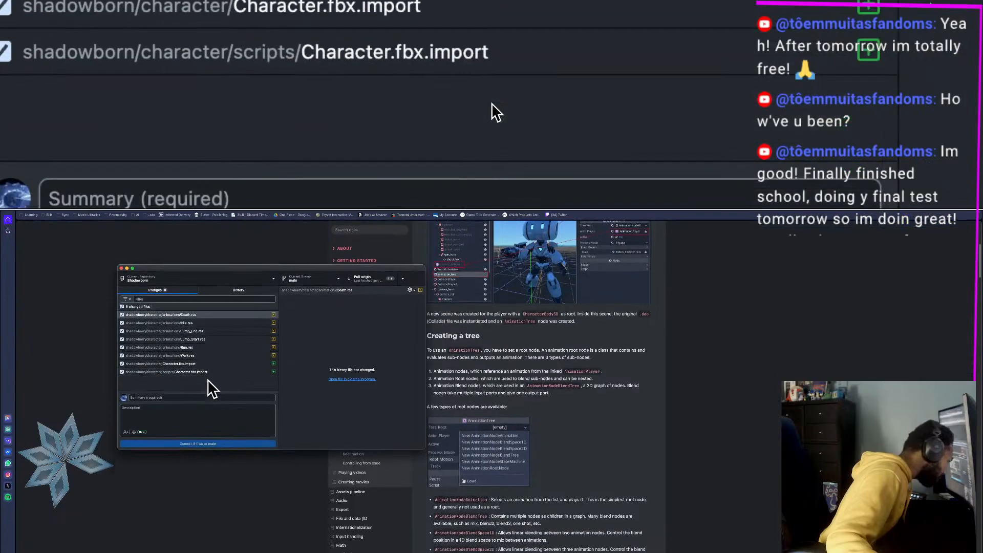
key(super+a)
right_click(207, 364)
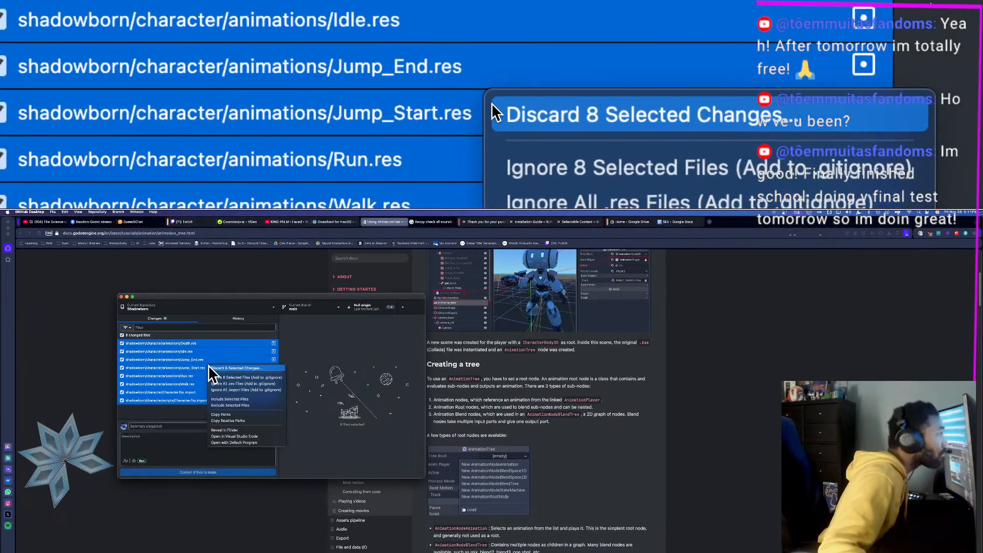
click(225, 366)
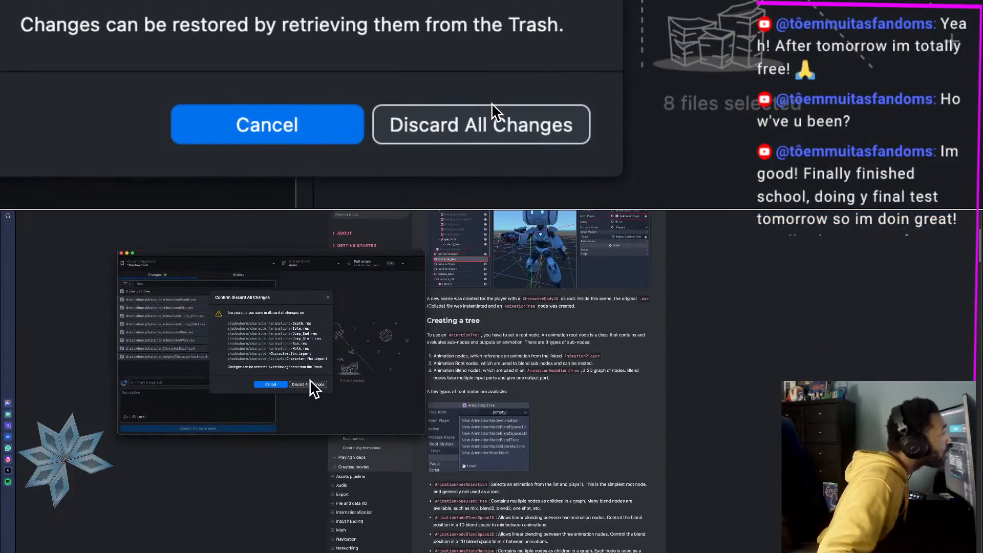
click(309, 379)
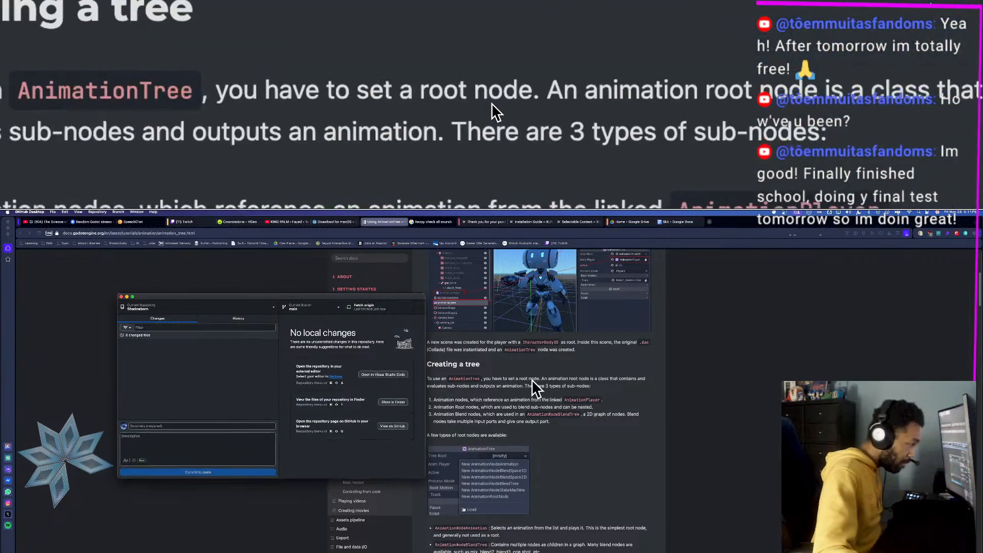
Step: Launch Godot again, open the Shadowborn project and frame the player character in the playground scene's 3D view
key(super+Tab)
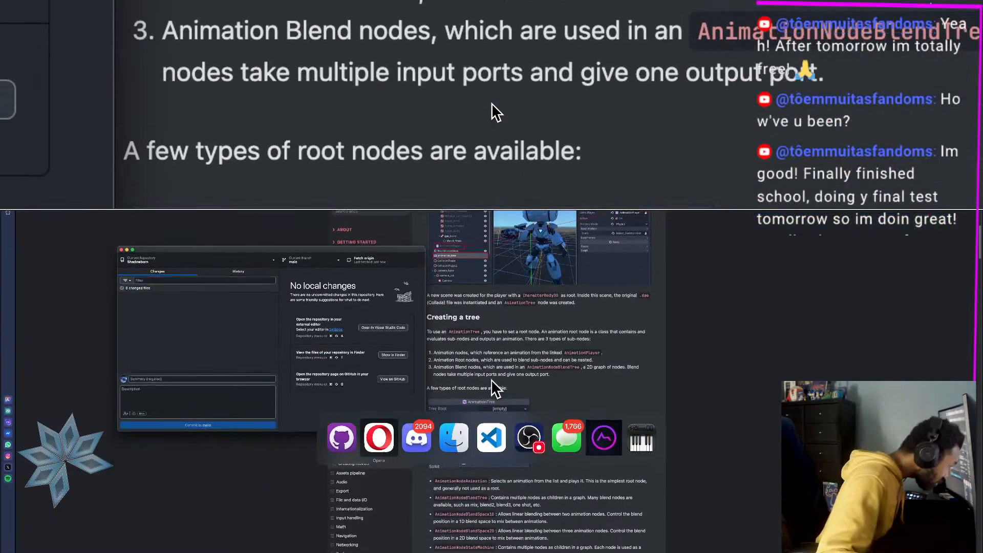
key(super+space)
text(go)
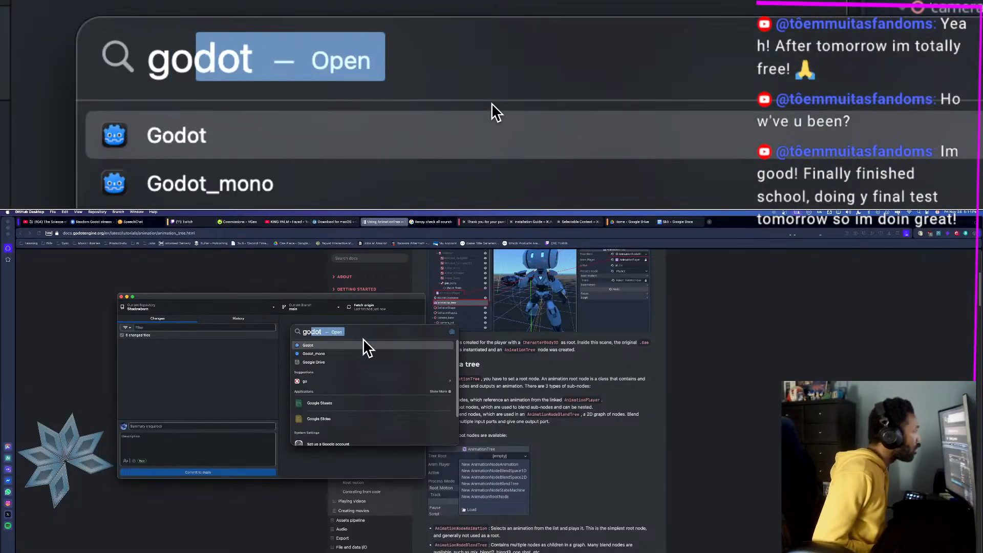
key(Return)
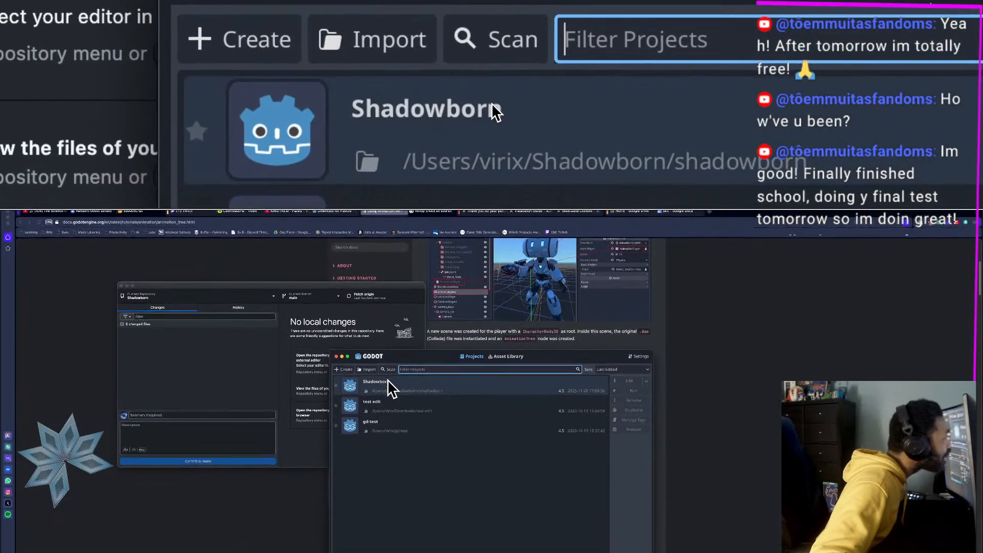
click(389, 390)
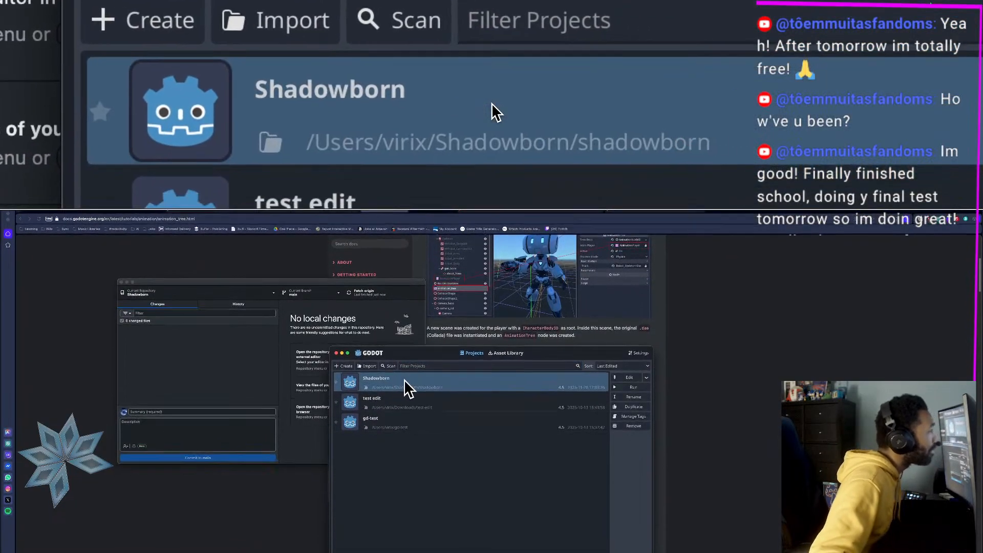
double_click(404, 379)
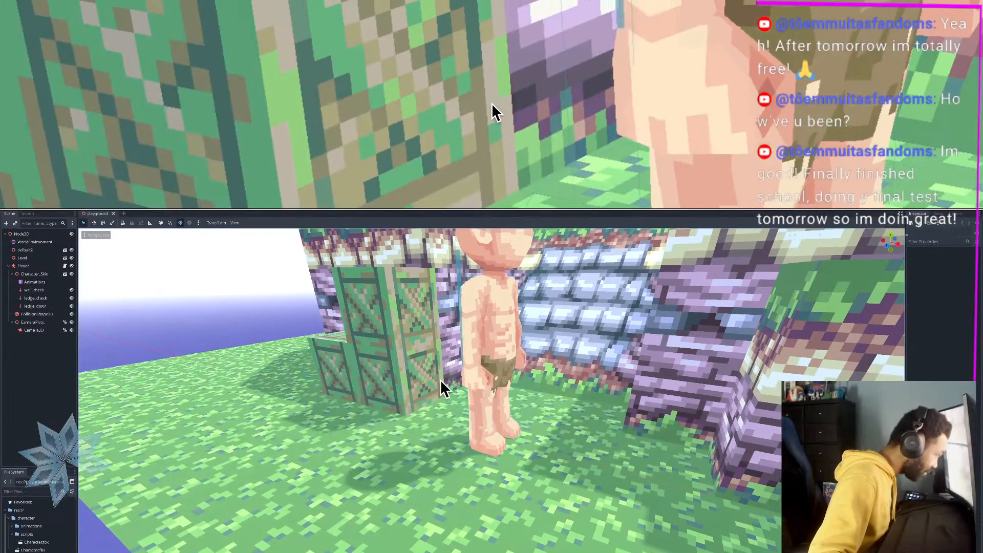
scroll(440, 379, down, 5)
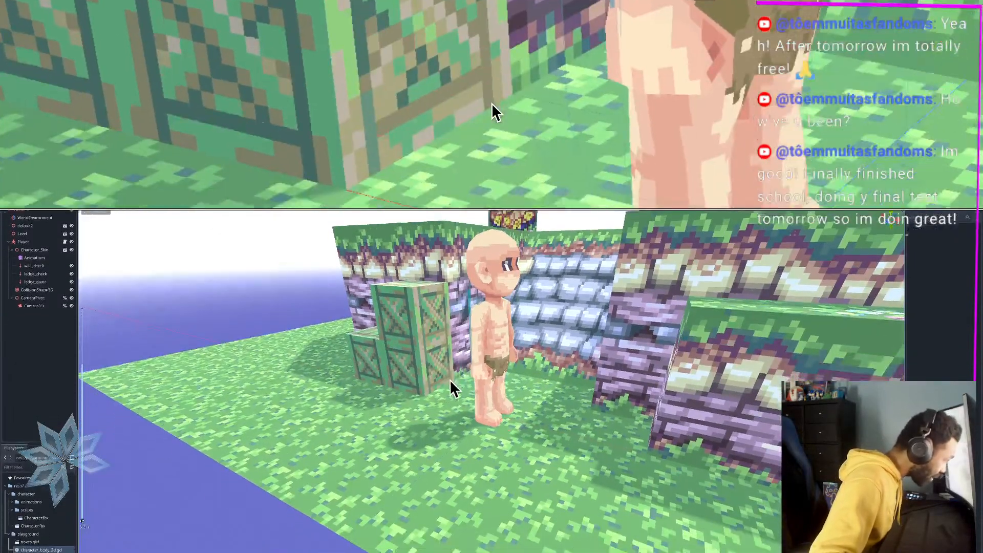
mouse_move(450, 380)
middle_down()
mouse_move(527, 379)
mouse_move(422, 379)
mouse_move(437, 379)
middle_up()
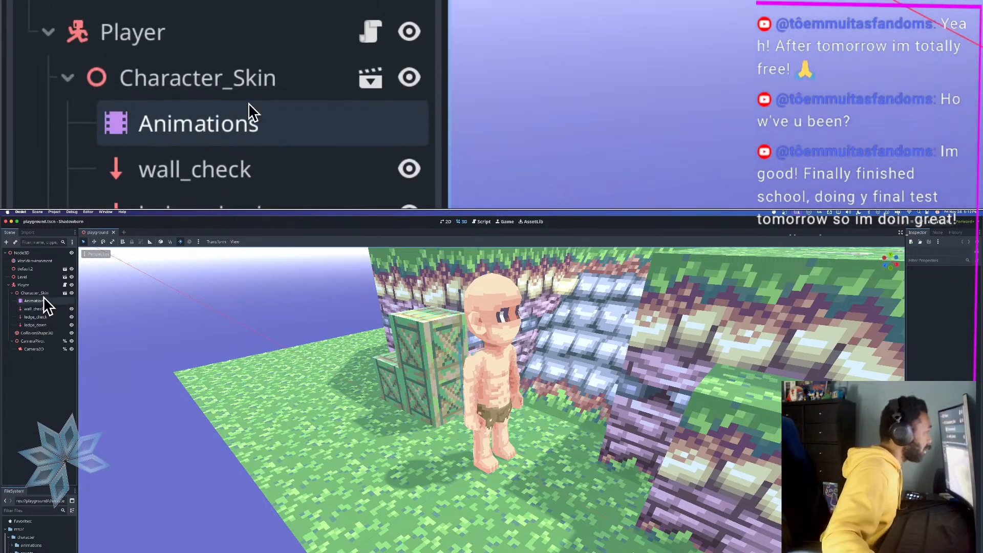
Step: Copy the Using AnimationTree documentation link from Opera and send it in the chat of Discord's Development voice channel
key(super+Tab)
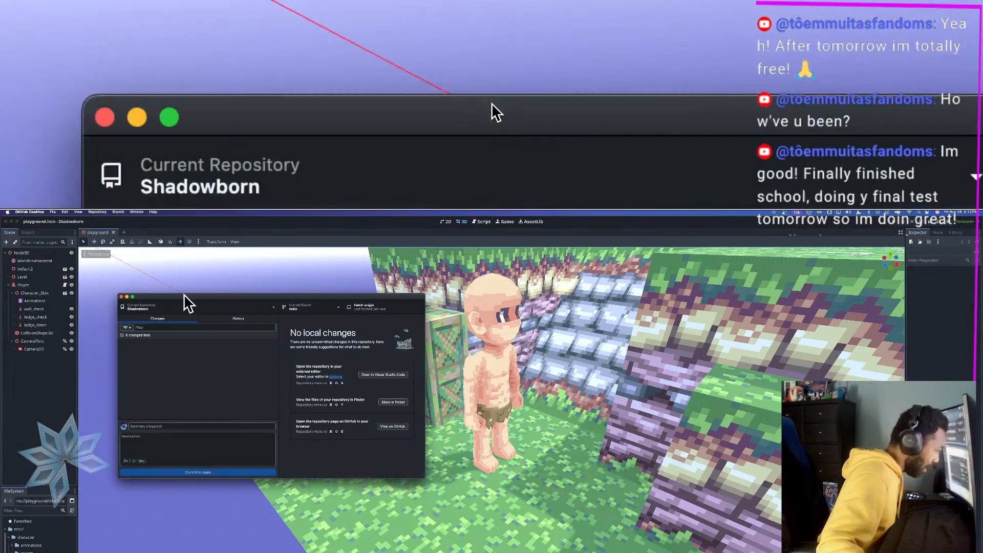
key(super+Tab)
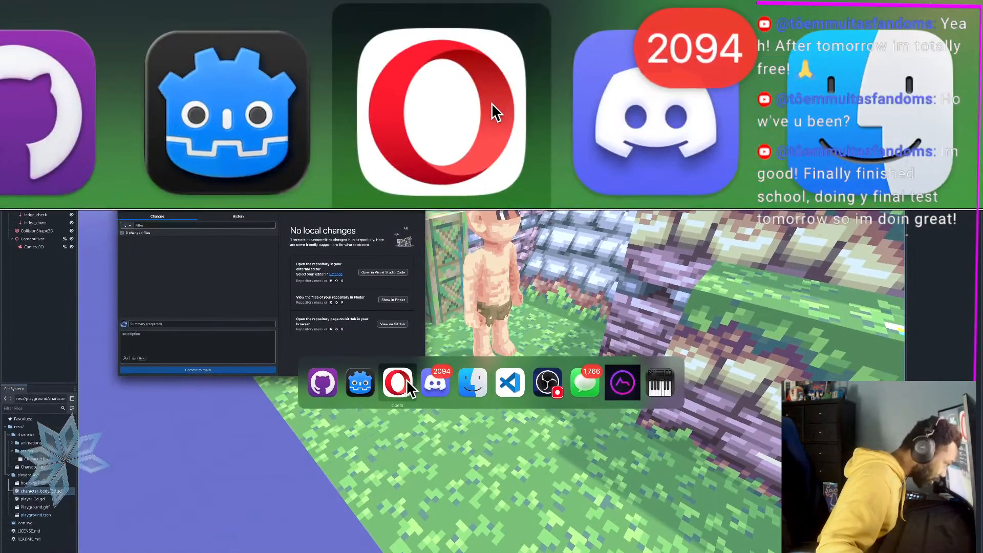
click(407, 379)
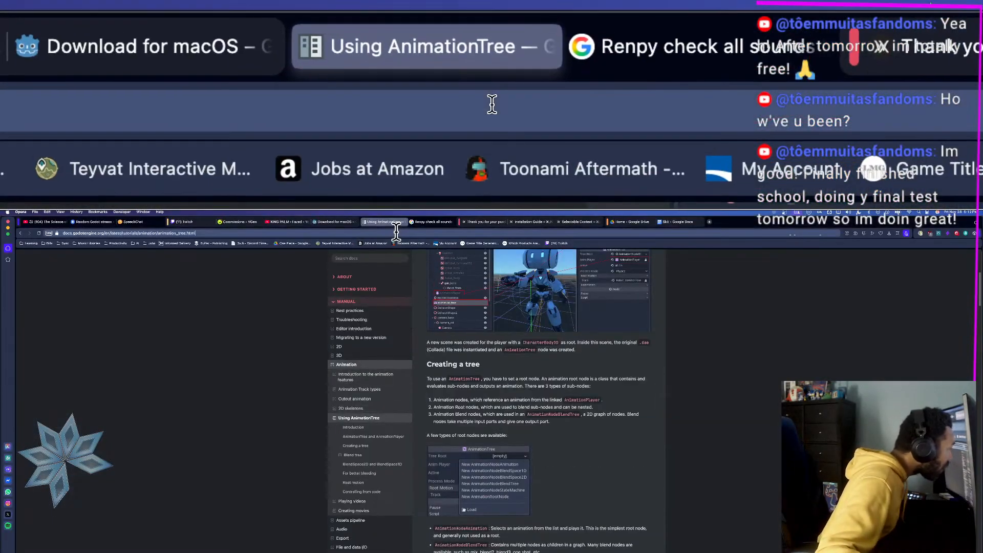
key(super+Tab)
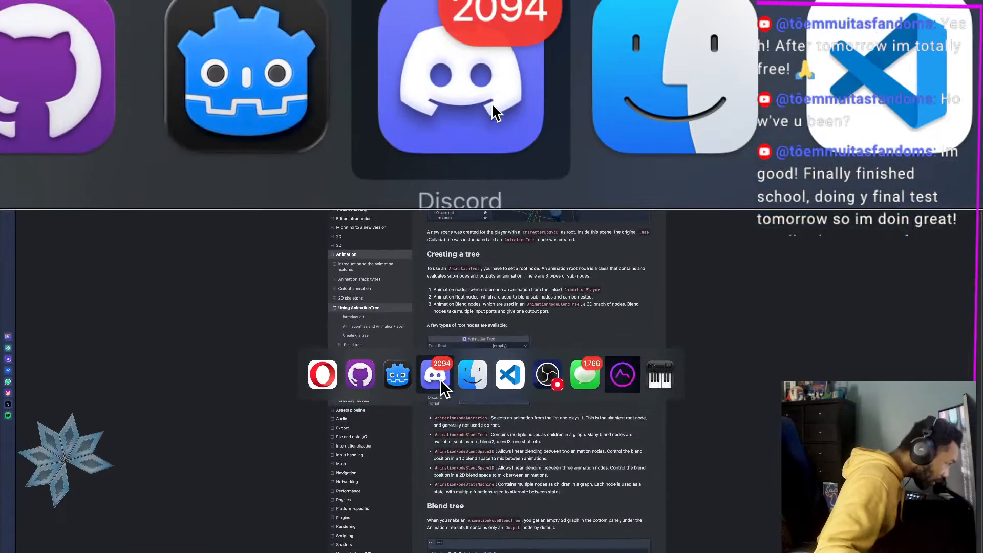
click(439, 380)
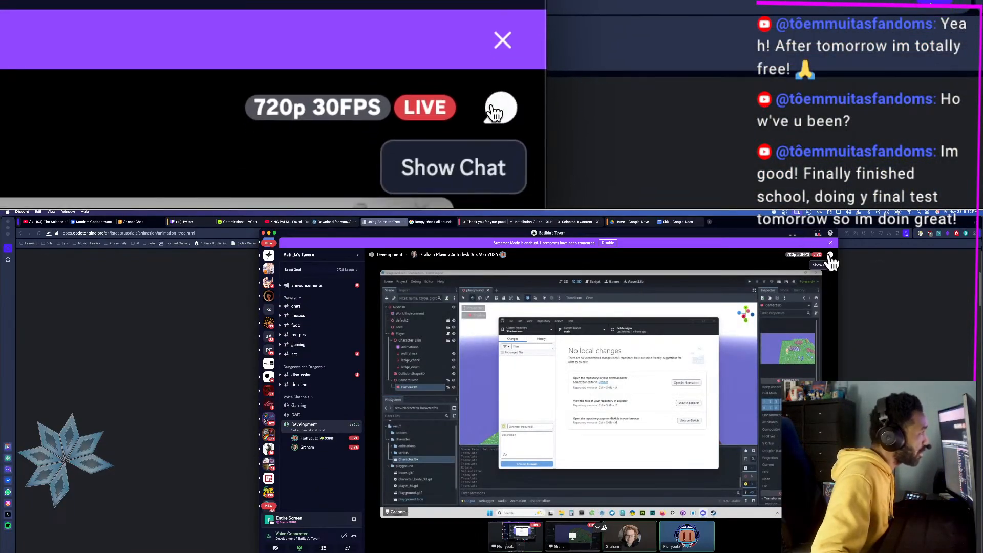
click(830, 261)
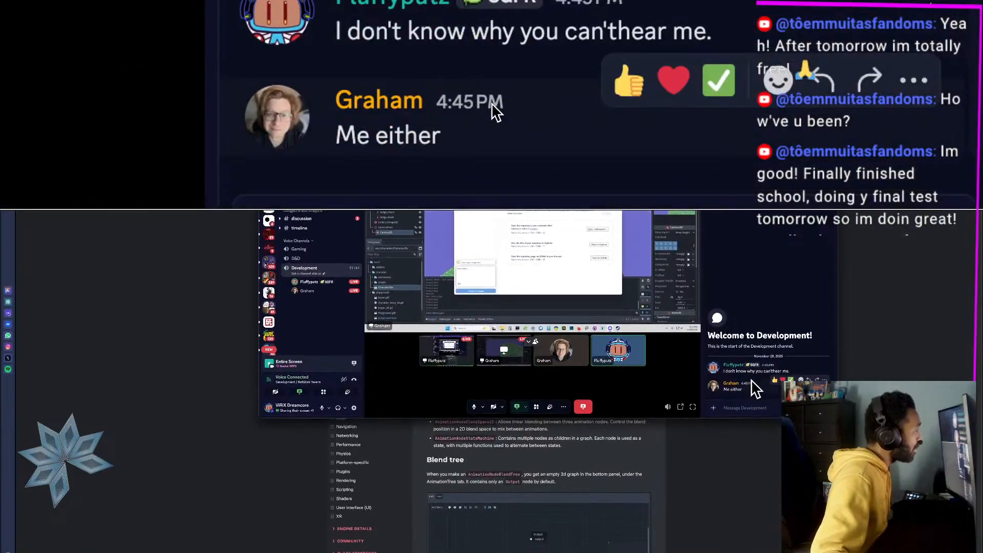
key(Return)
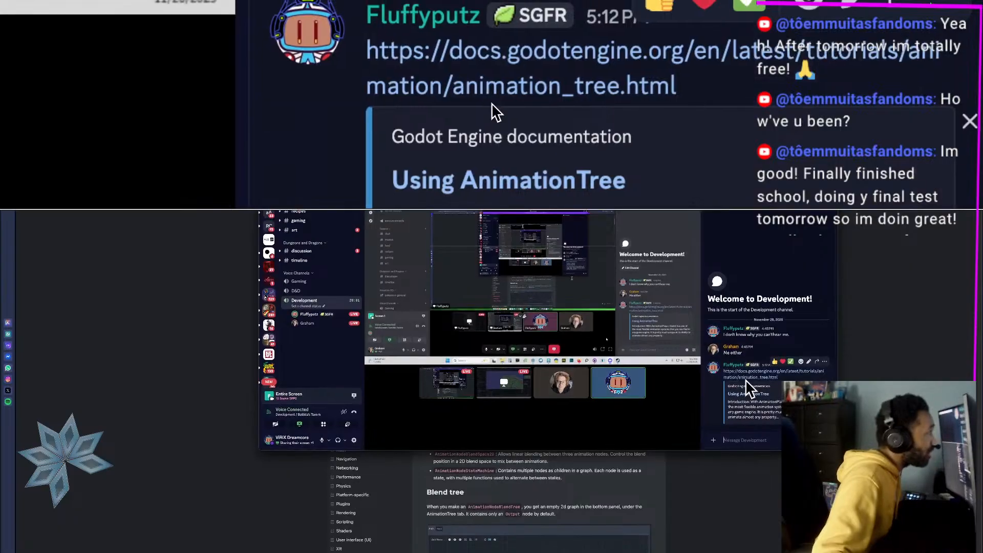
Step: Return to Opera and review the Creating a tree section with its sub-node types and available root nodes
key(super+Tab)
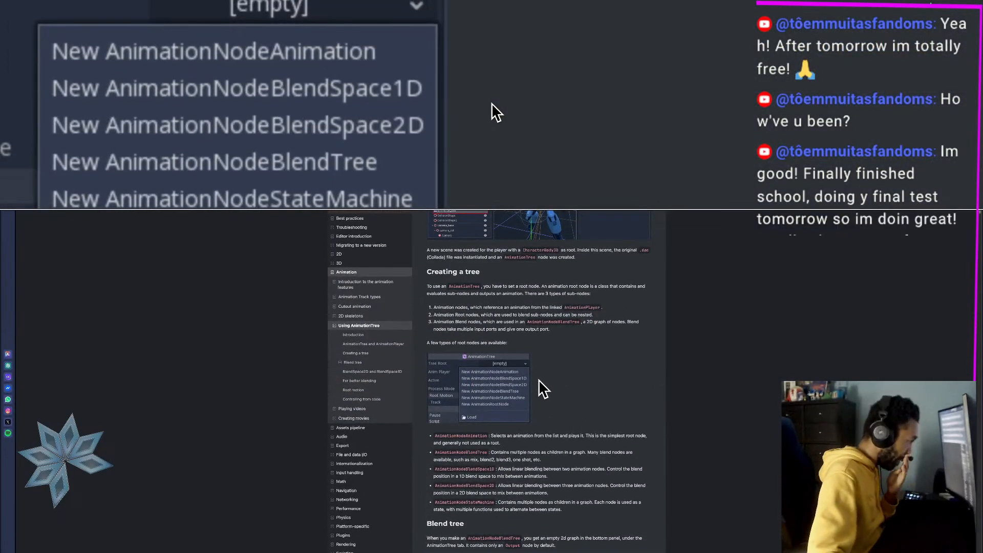
scroll(530, 380, down, 1)
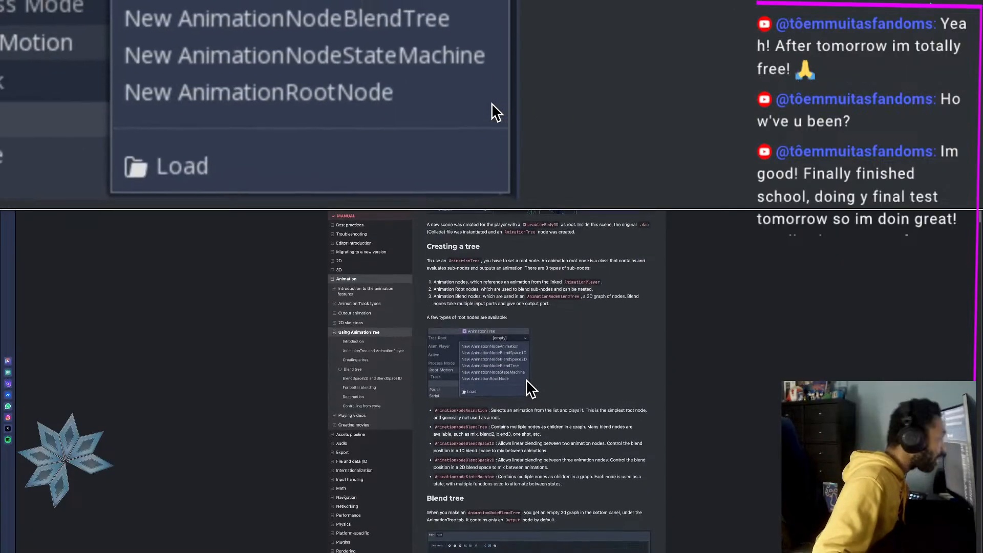
scroll(517, 379, up, 4)
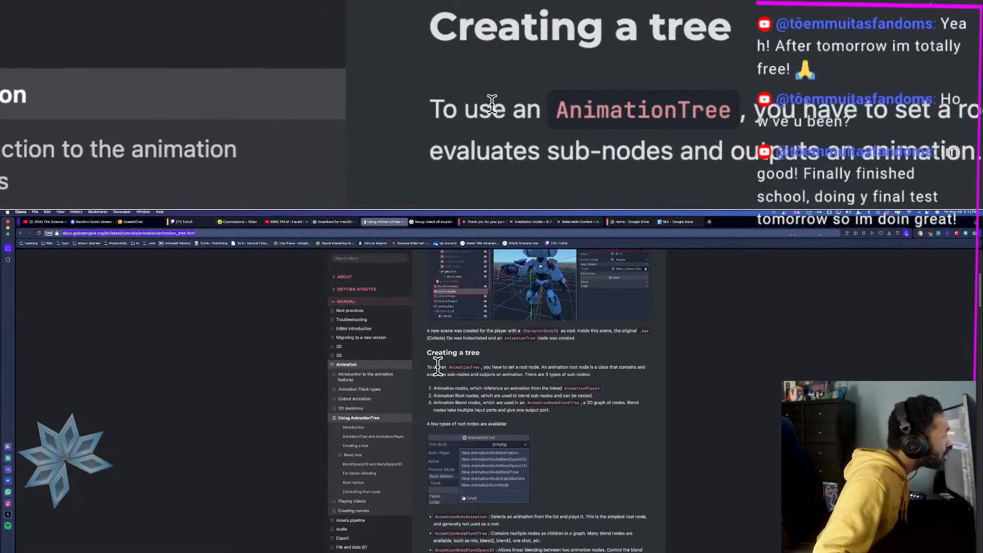
scroll(438, 365, up, 1)
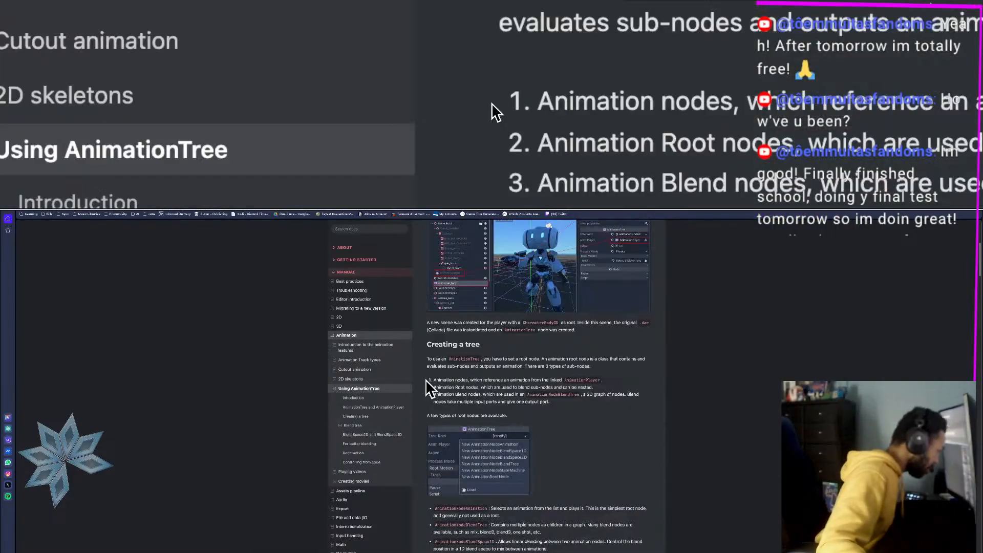
Step: Switch to Godot, select the Animations node under Character_Skin and widen the Inspector
key(super+Tab)
click(123, 229)
key(super+Tab)
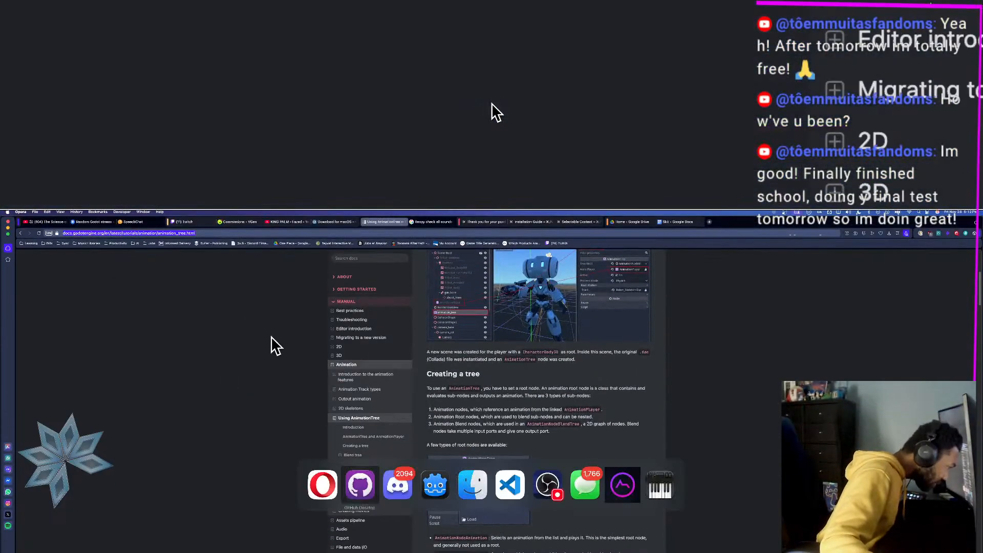
key(super+Tab)
key(super+Tab)
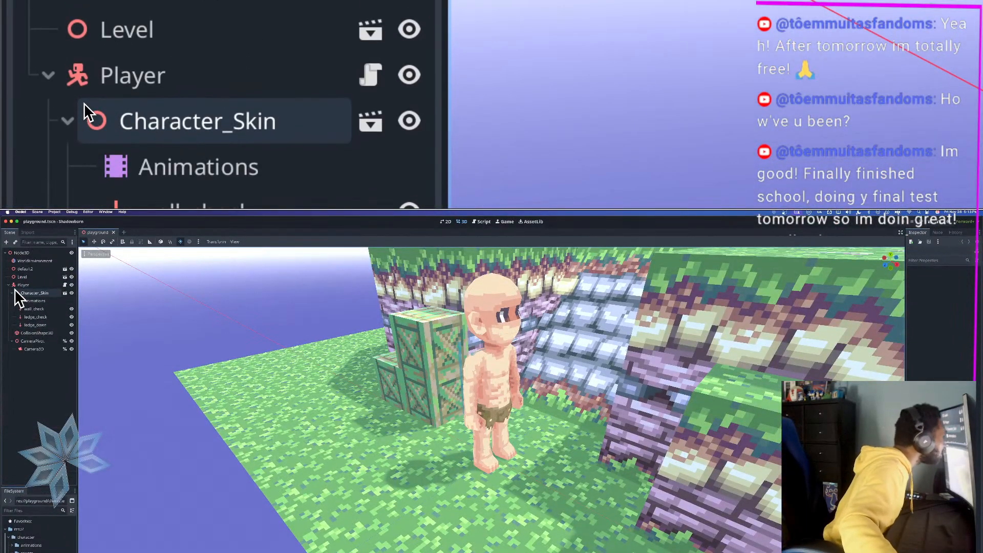
click(42, 299)
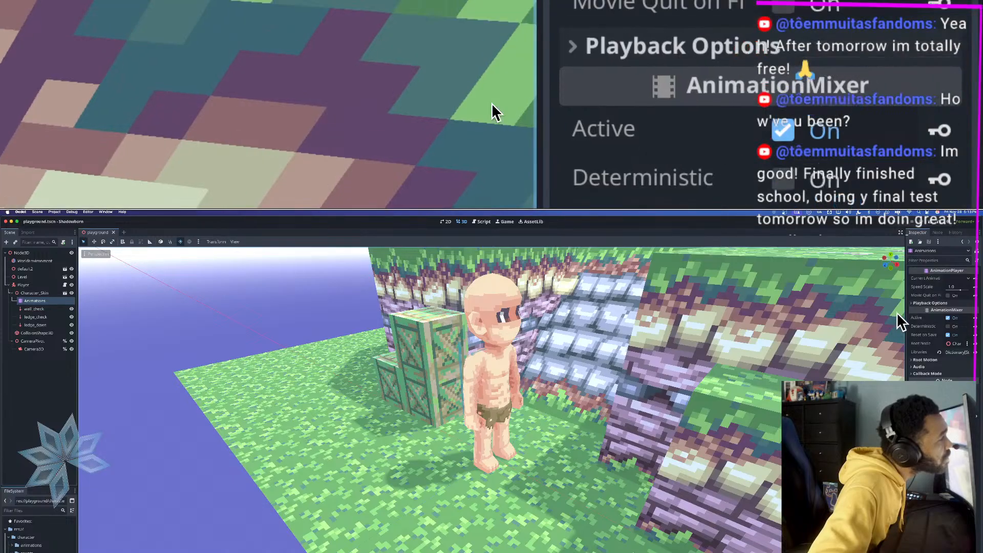
drag(904, 309, 860, 309)
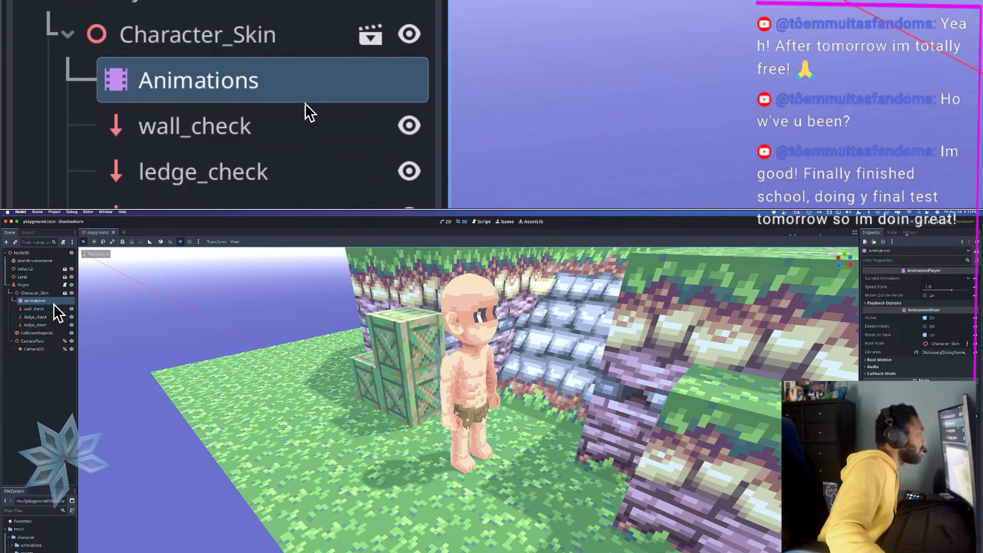
Step: Examine the Inspector properties of the wall_check, ledge_check, Character_Skin and Animations nodes under Player
click(53, 306)
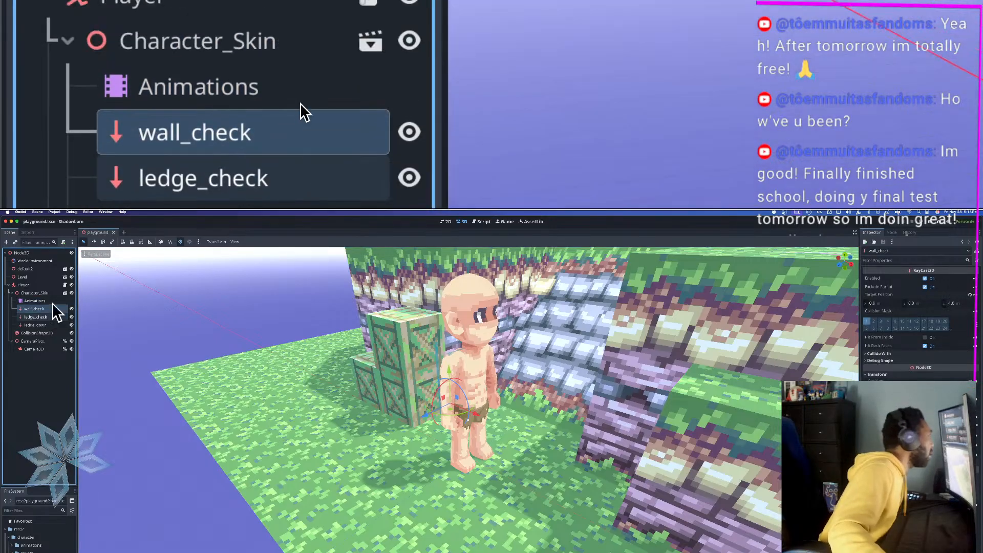
click(51, 300)
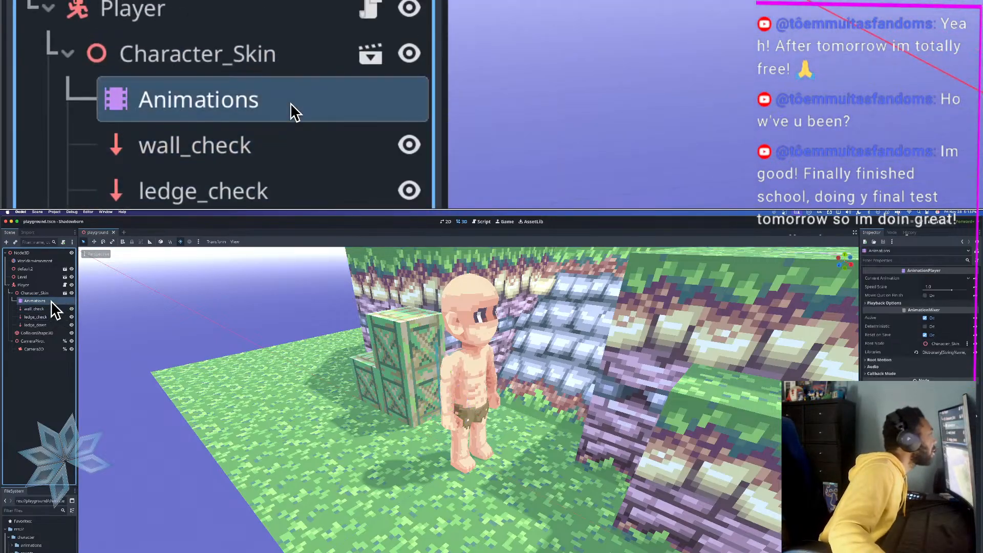
click(51, 317)
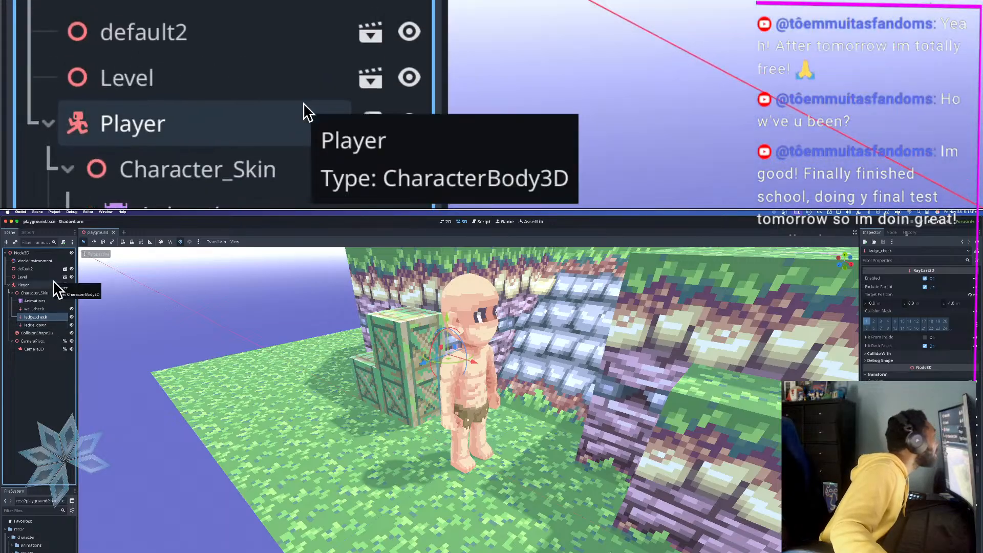
click(48, 291)
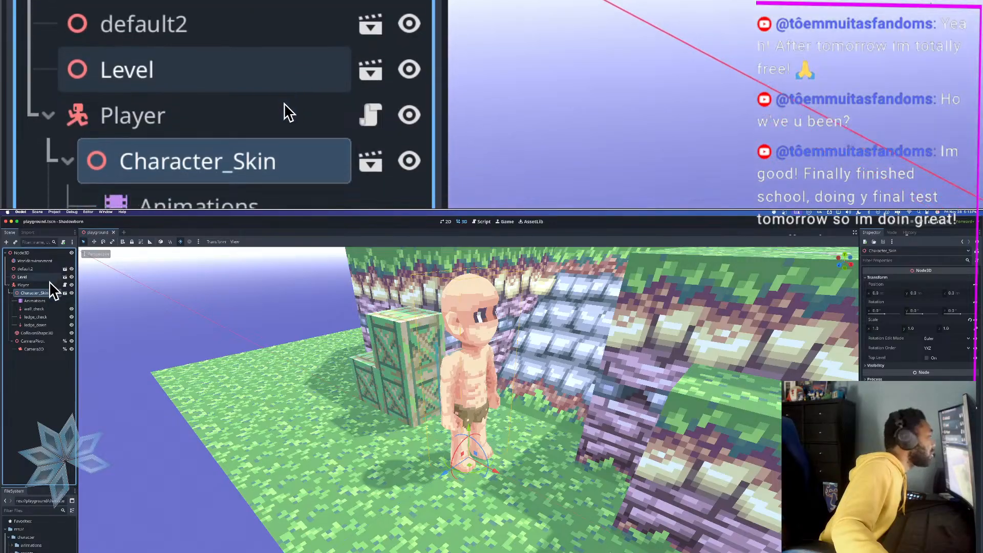
click(52, 301)
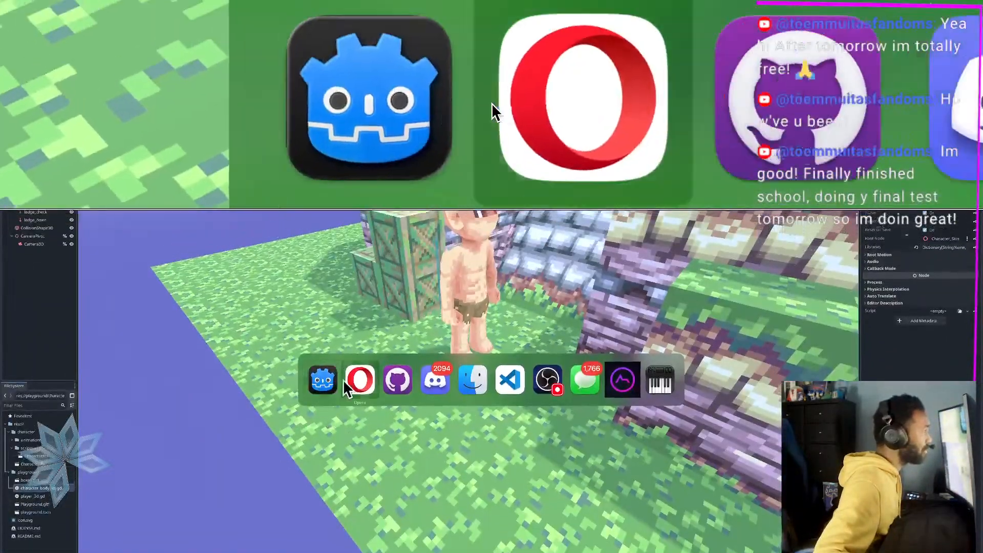
Step: Switch to Opera and load youtube.com in the tab holding the Renpy sounds search
click(352, 381)
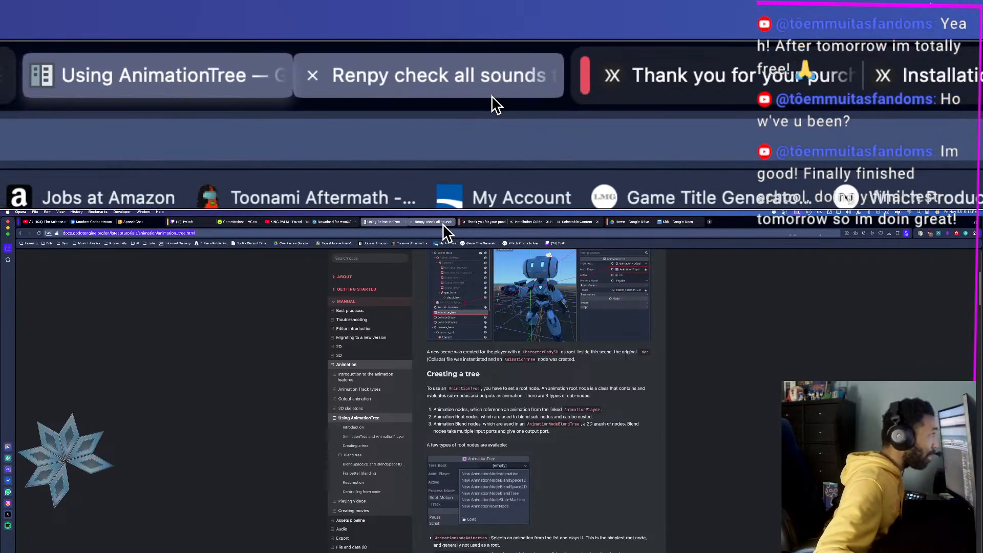
click(443, 224)
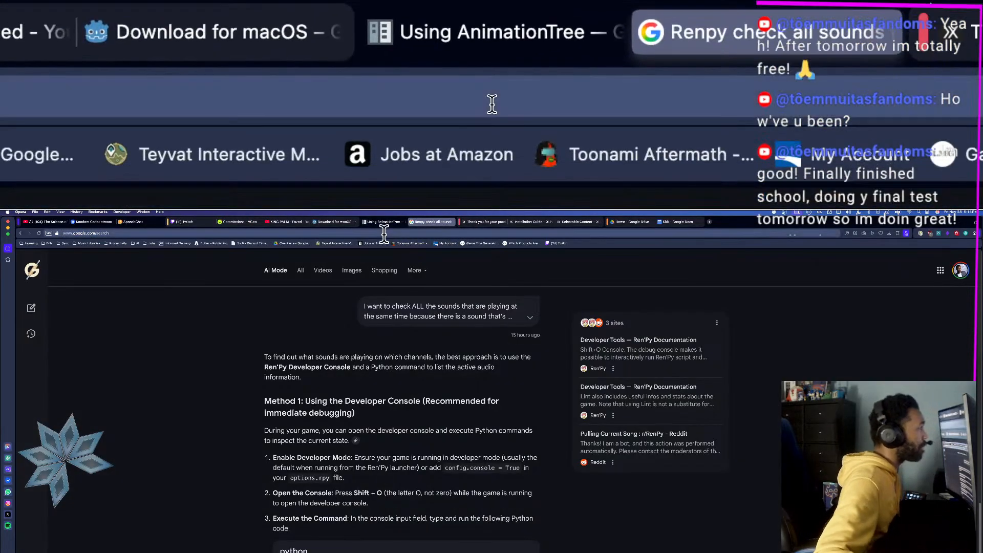
text(youtube.com)
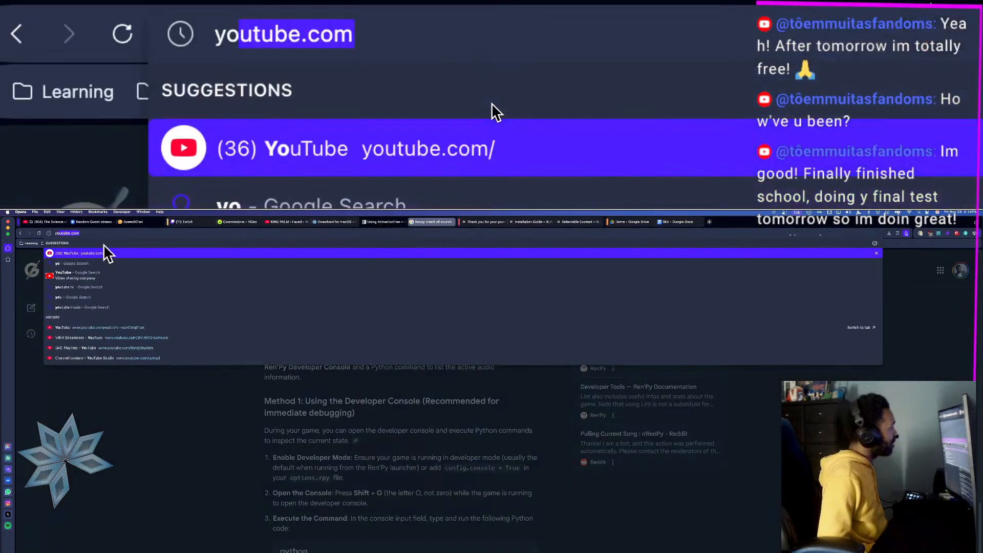
key(Return)
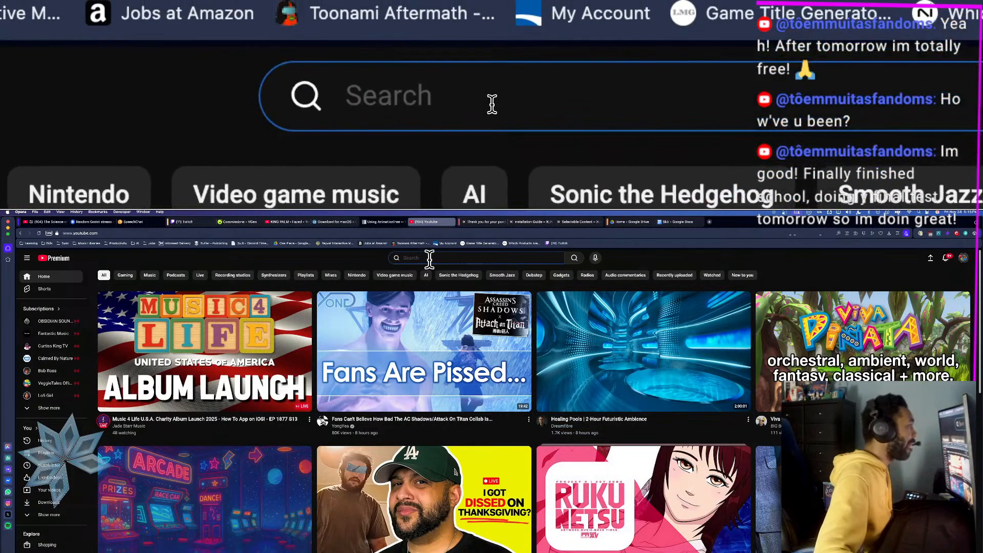
Step: Search YouTube for "Godot ANimation trees beginners" and look through the resulting tutorials
text(Godot ANimation tre)
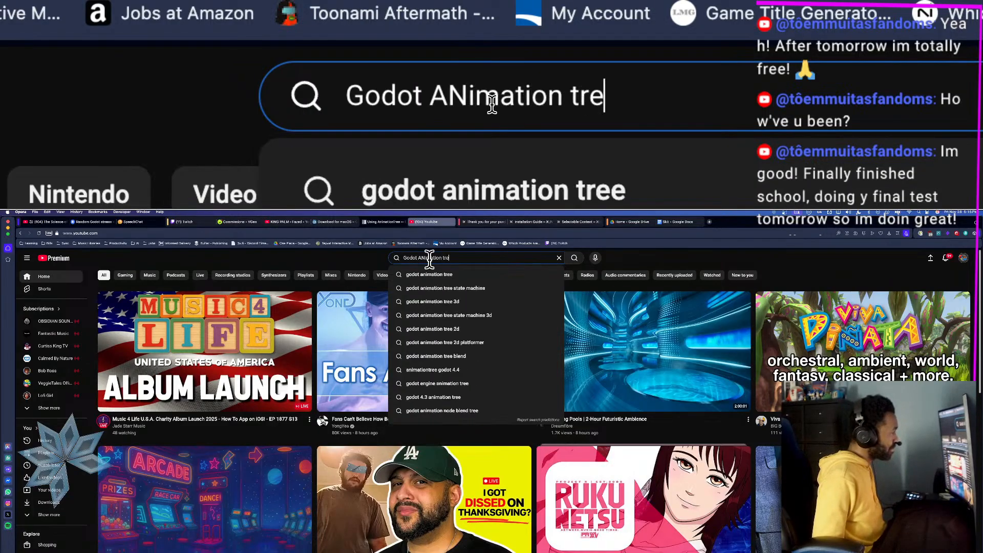
text(beg)
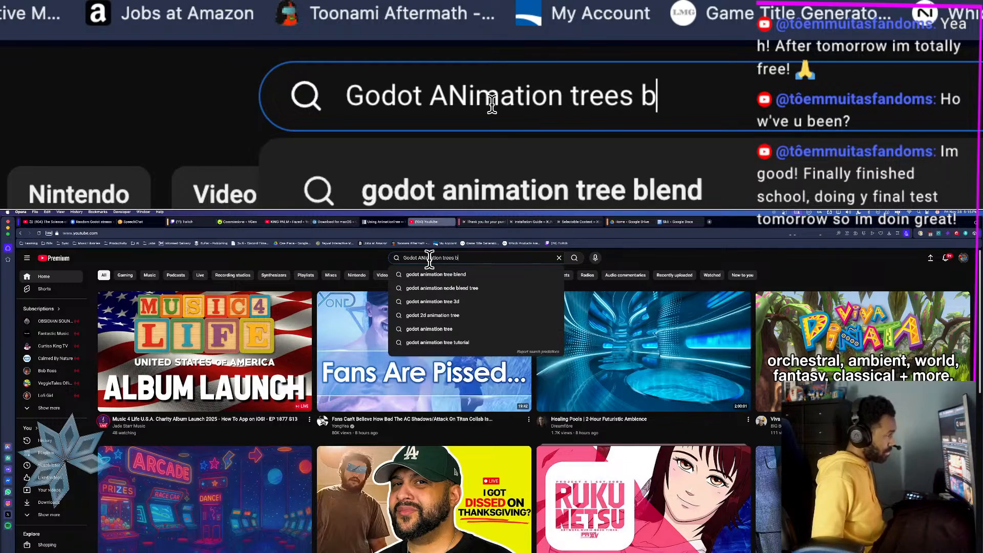
key(Return)
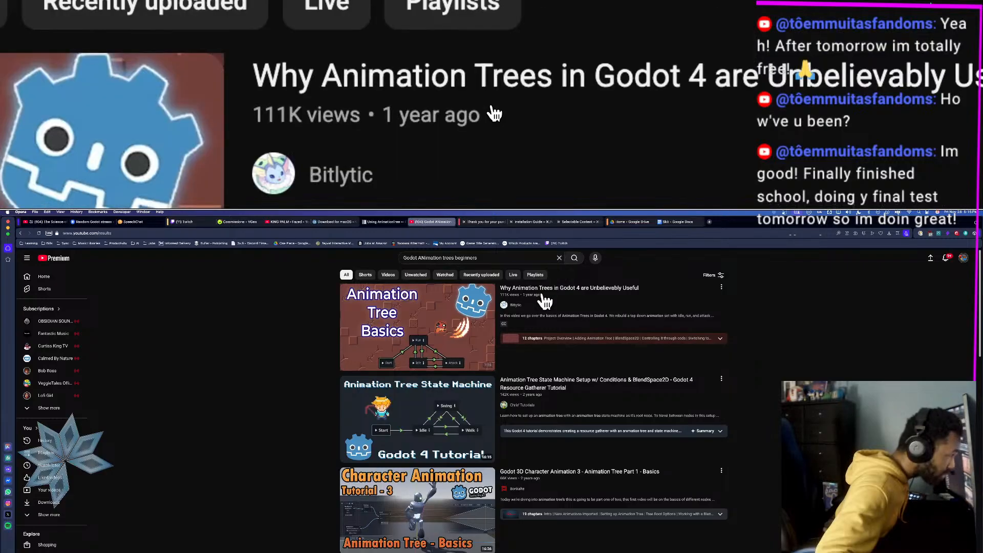
mouse_move(515, 294)
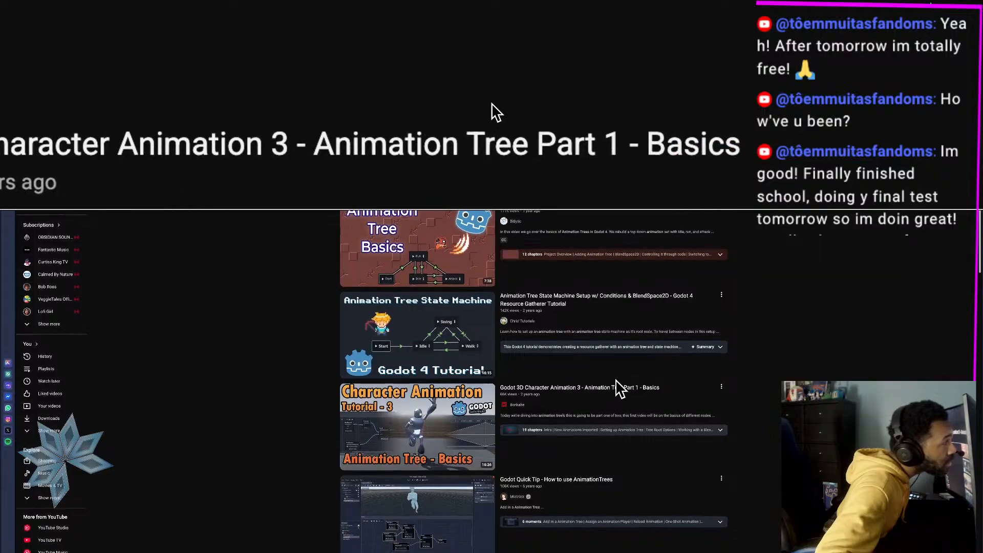
Step: Open the video "Godot 3D Character Animation 3 - Animation Tree Part 1 - Basics" from the search results and pause it
scroll(609, 381, down, 3)
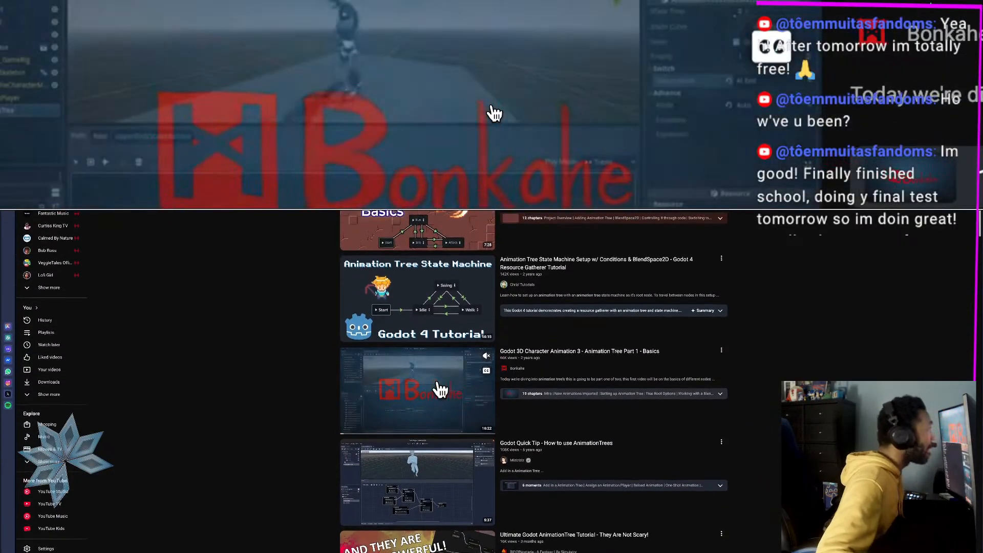
click(438, 386)
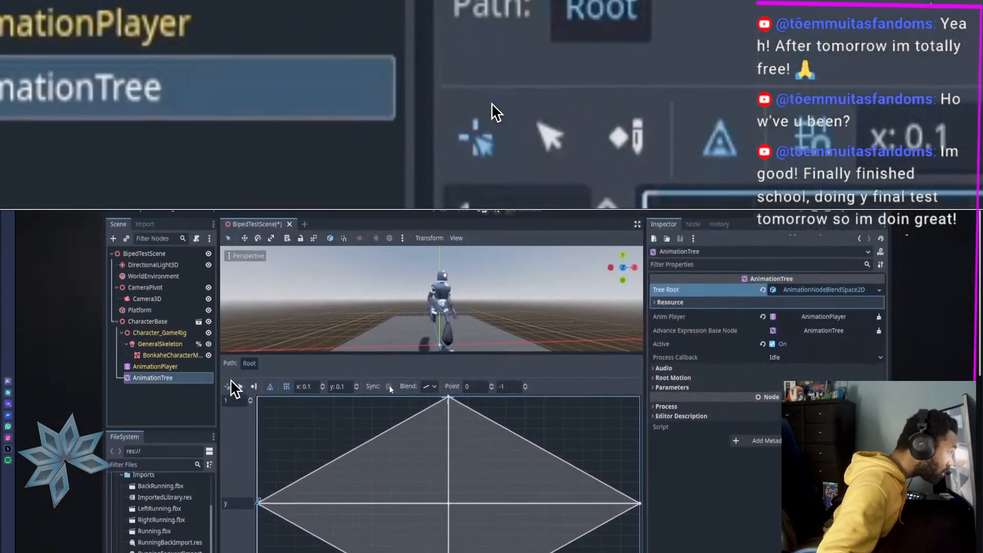
key(space)
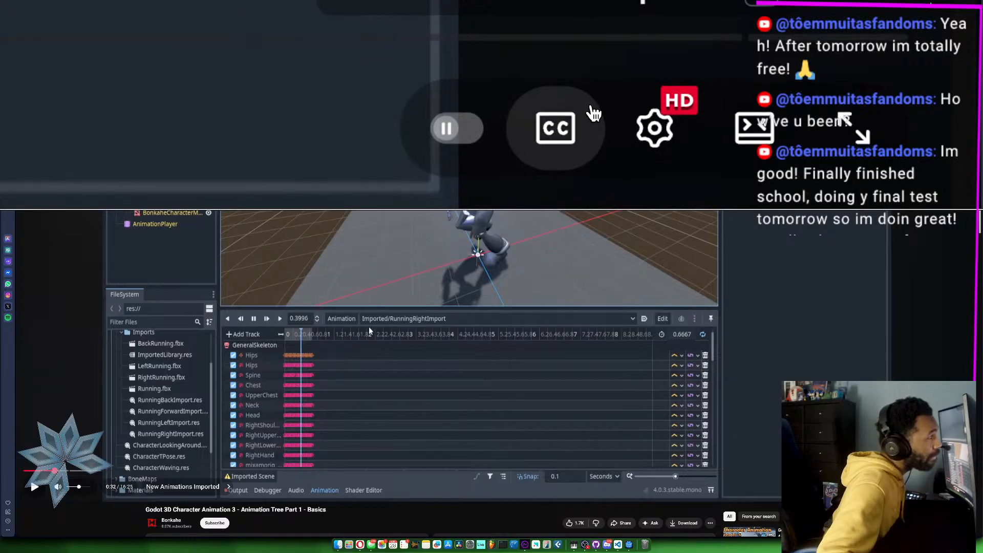
Step: Increase the tutorial's playback speed, watch until the AnimationTree node is added under CharacterBase, and pause there
click(650, 123)
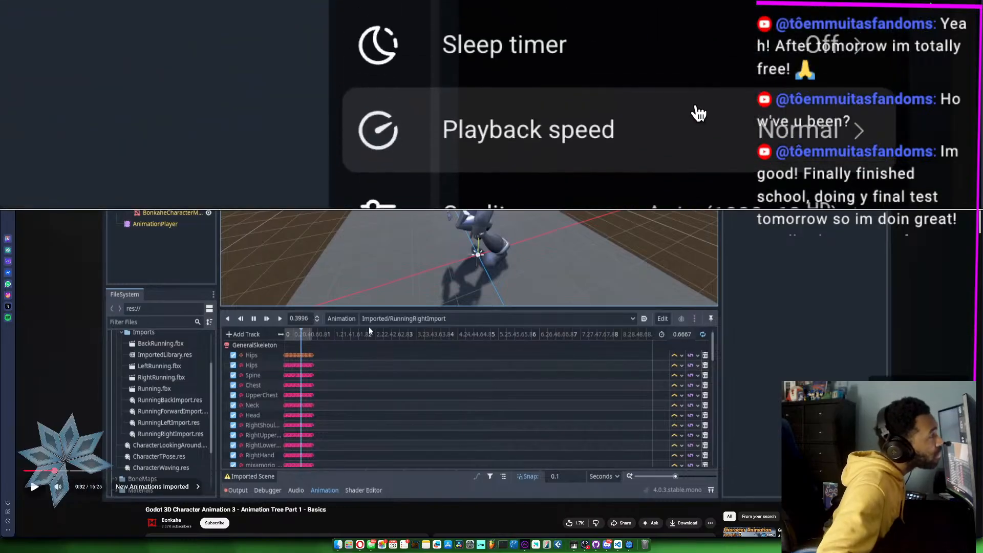
click(695, 113)
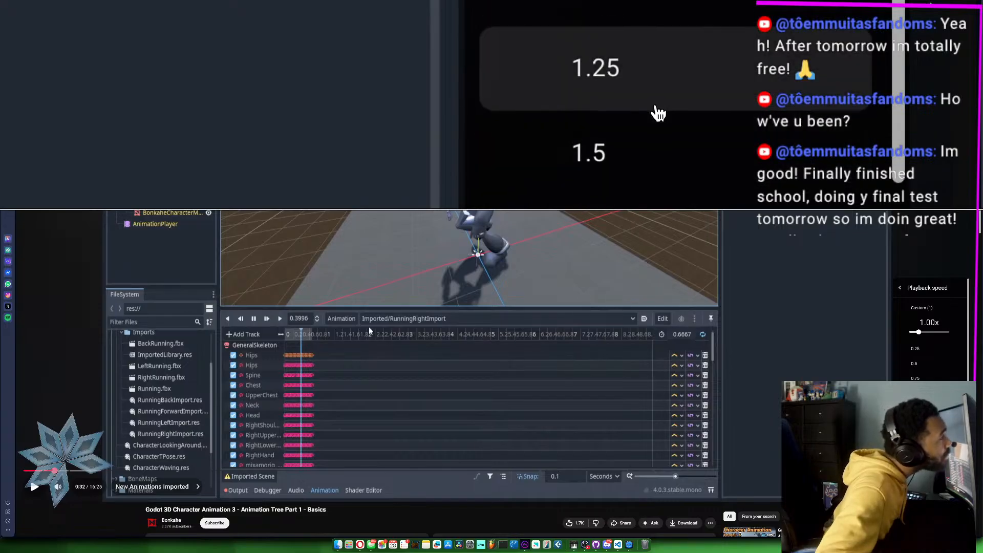
click(660, 106)
click(683, 395)
click(370, 346)
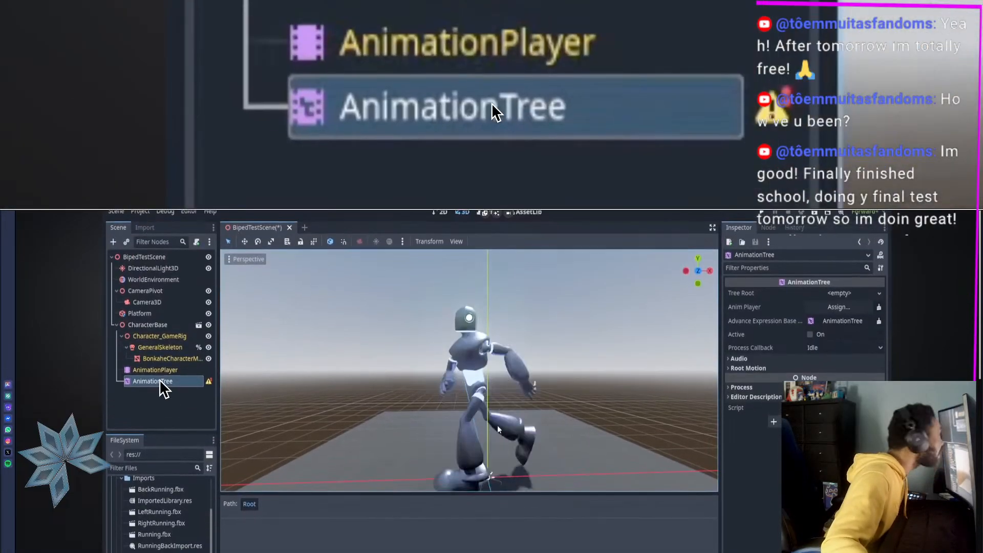
click(162, 380)
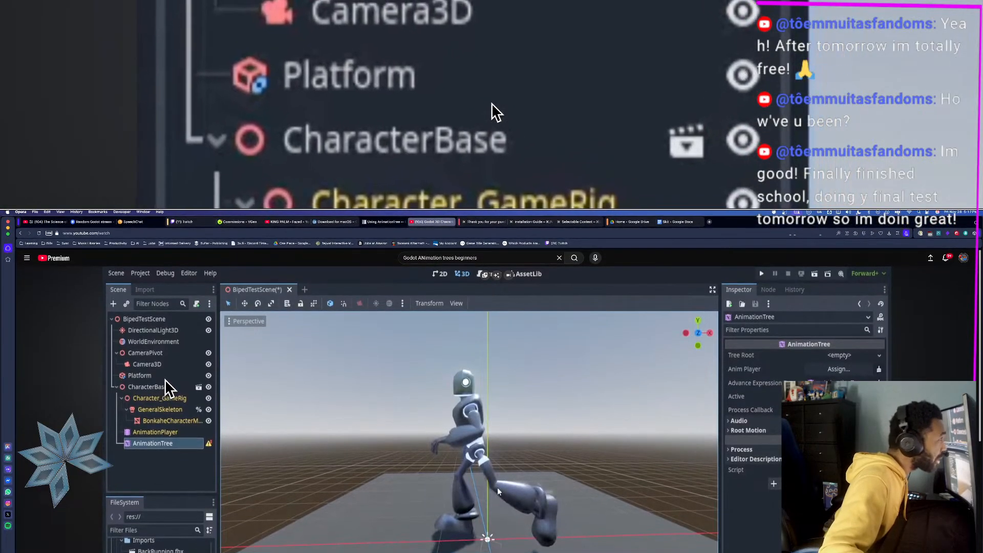
Step: Switch to Godot and add an AnimationTree node as a child of Character_Skin
key(super+Tab)
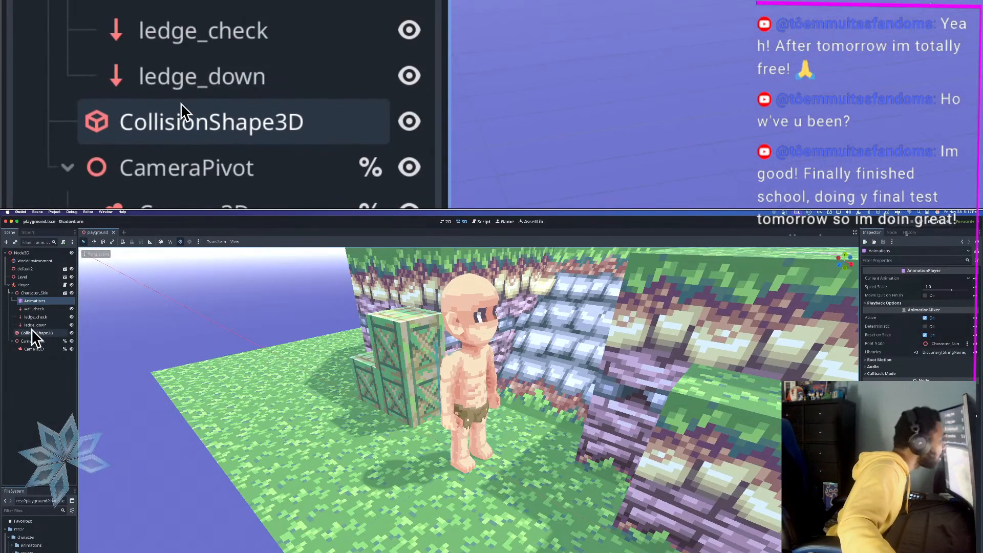
click(32, 293)
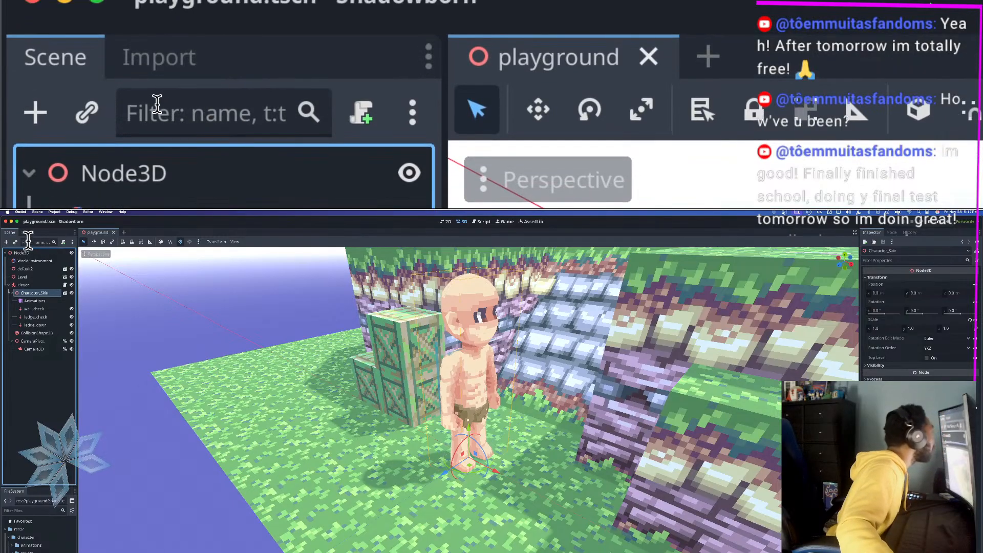
click(6, 242)
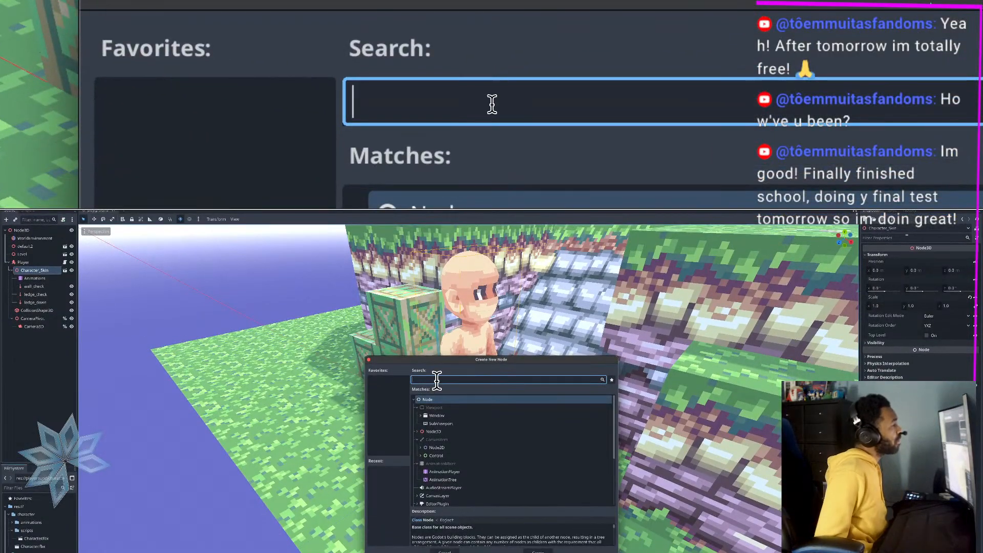
text(anim)
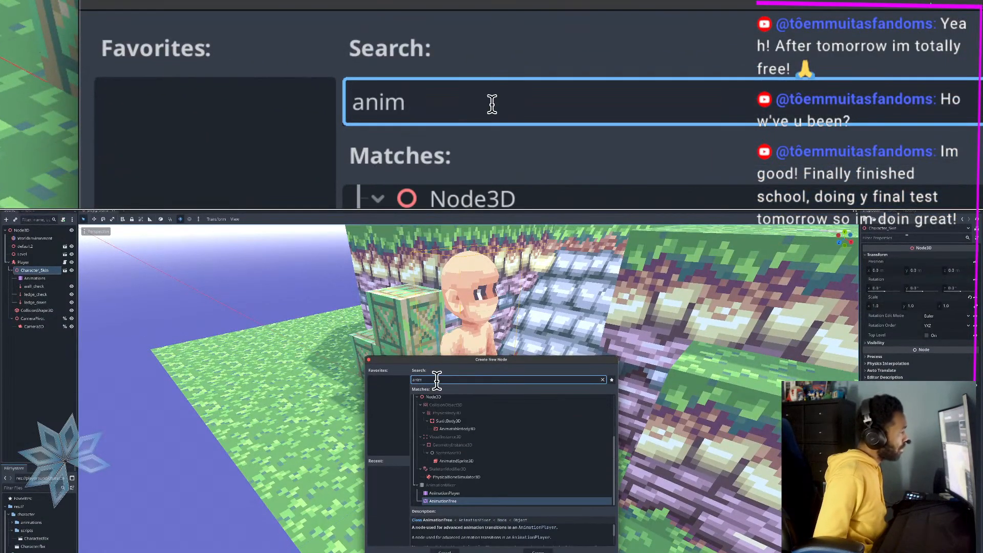
key(Return)
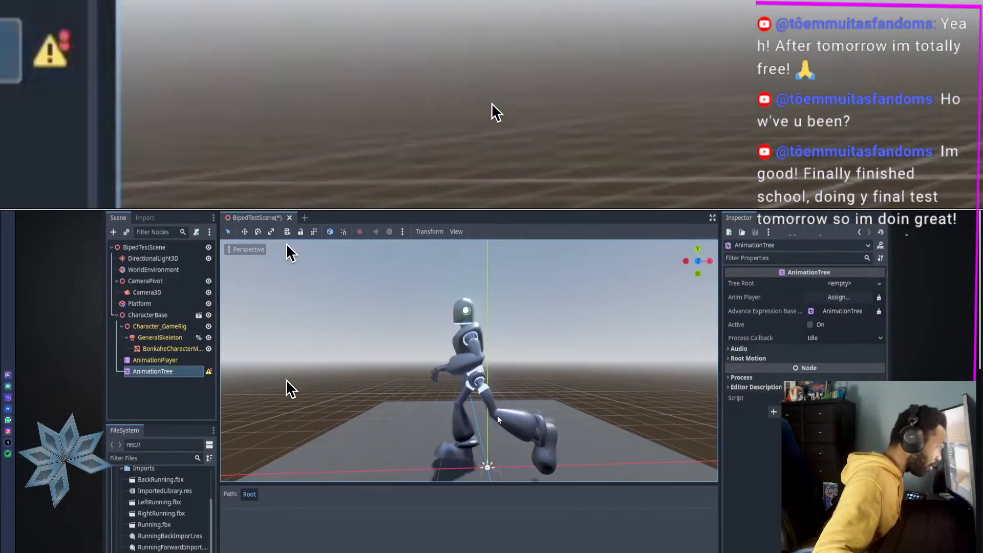
Step: Switch to GitHub Desktop, fetch origin for the Shadowborn repository, view its commit history and pull the new commit
mouse_move(409, 379)
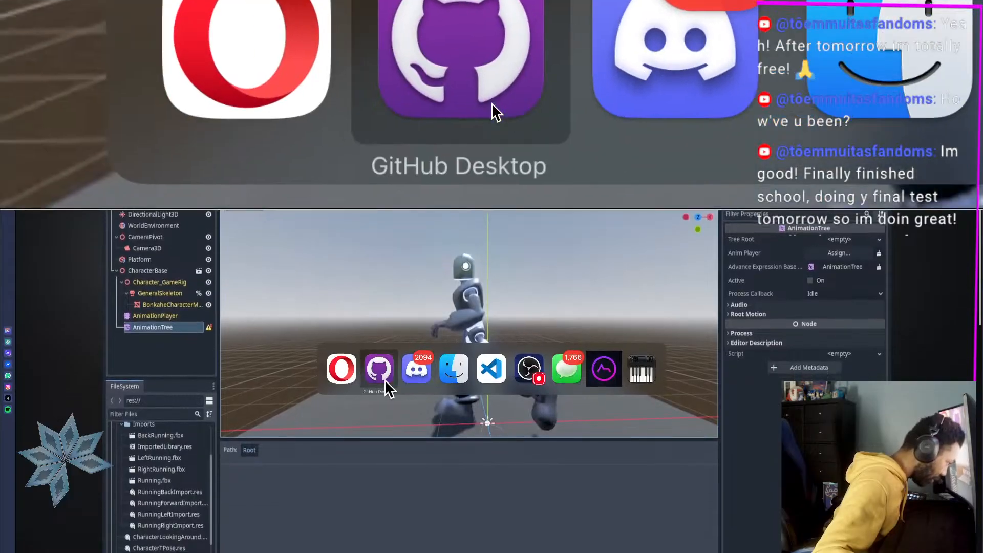
click(385, 379)
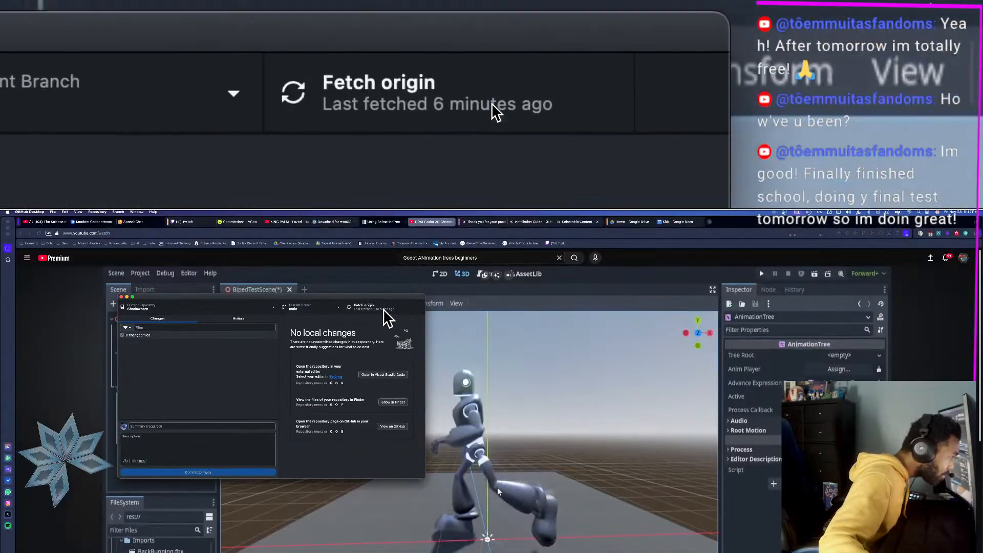
click(383, 309)
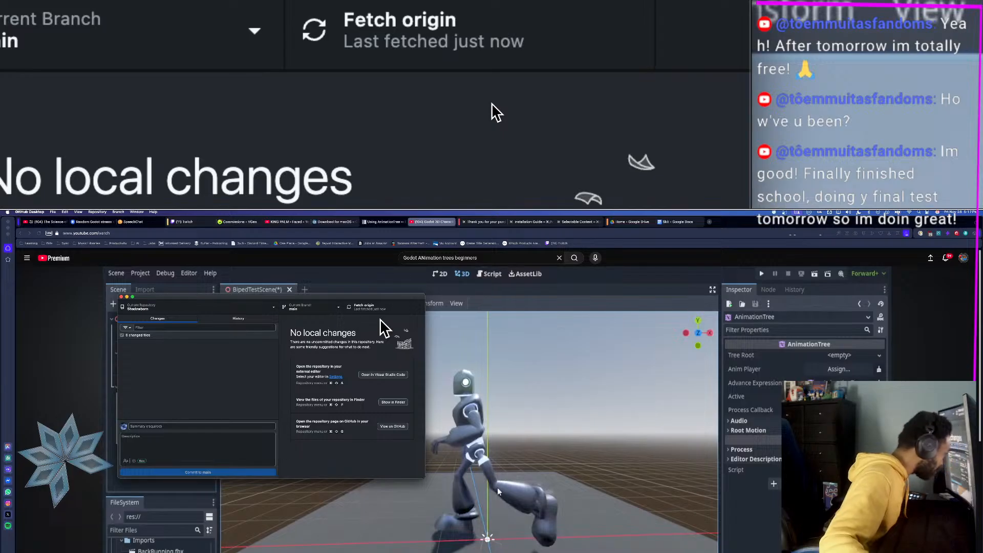
click(251, 320)
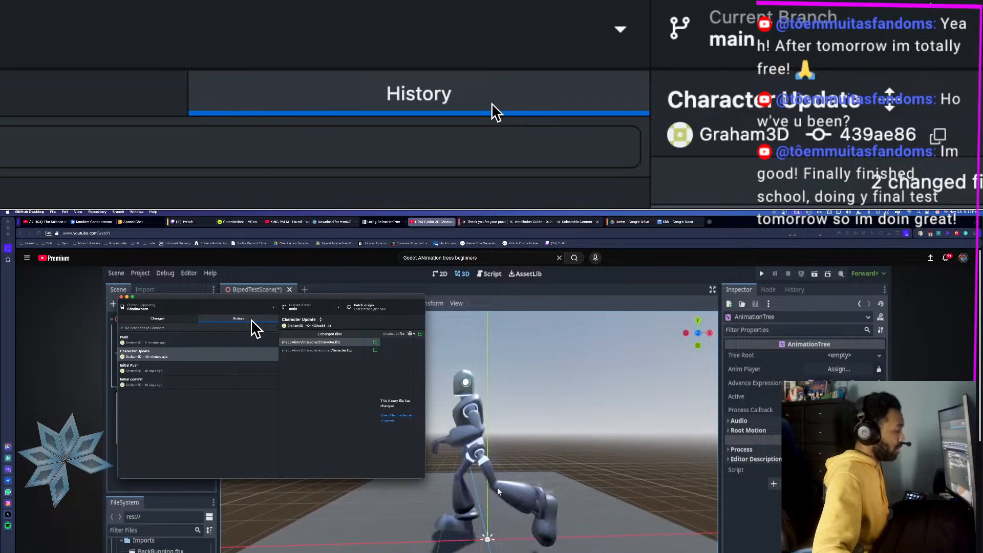
click(394, 307)
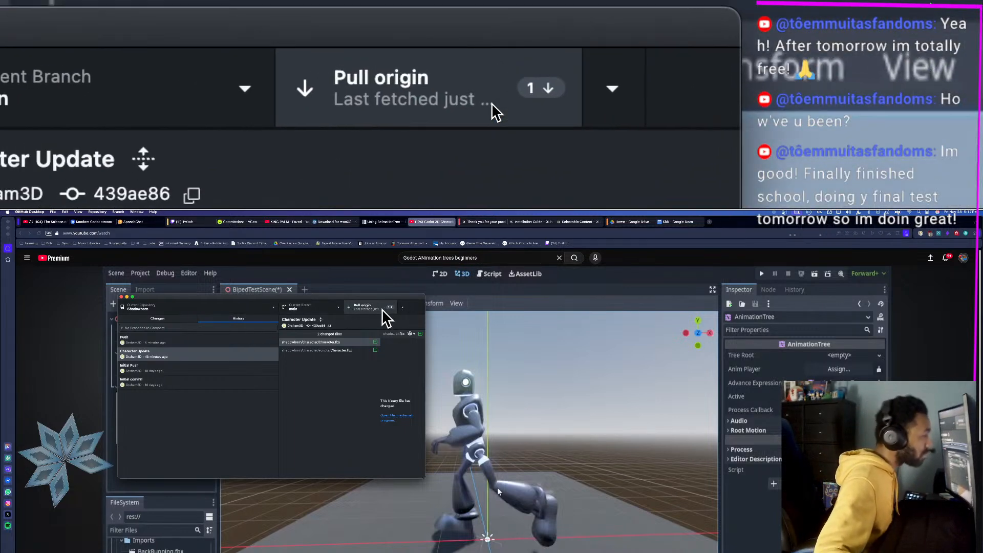
click(382, 308)
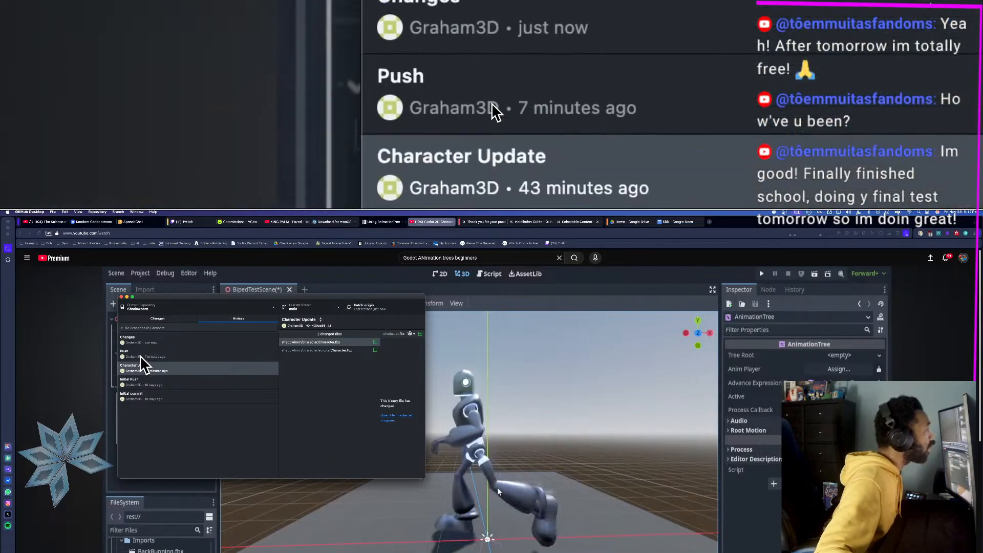
Step: Launch Godot, open the Shadowborn project and select the Character node under Player
key(super+Tab)
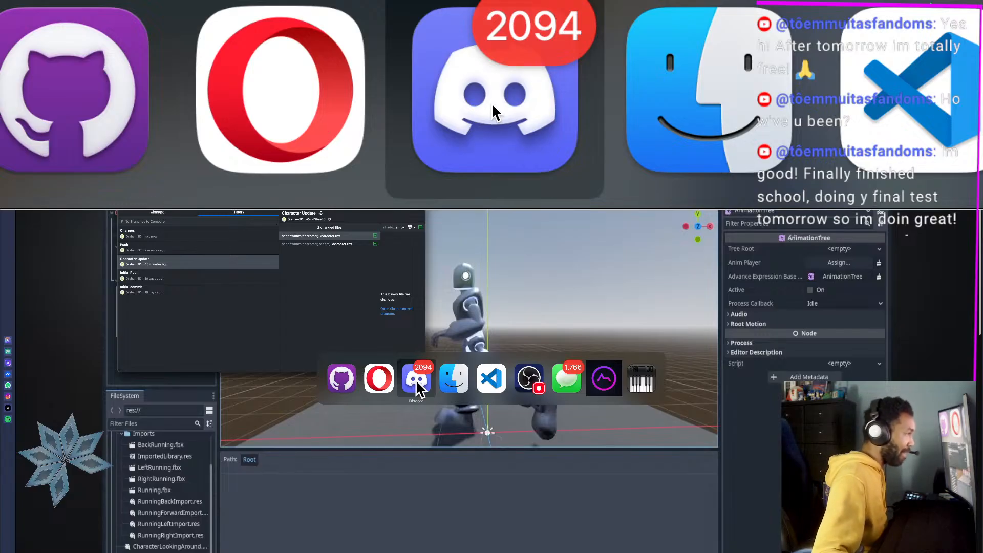
key(super+space)
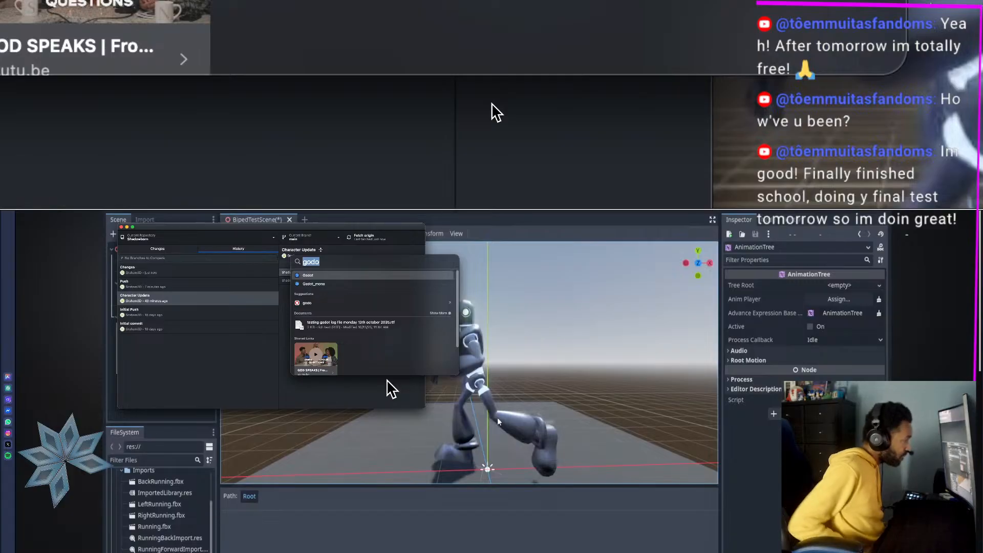
text(god)
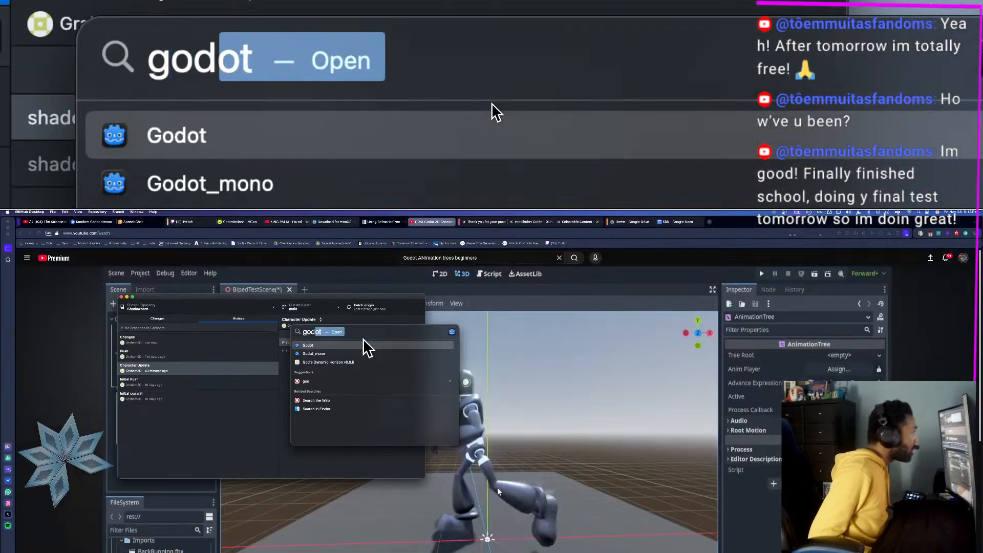
key(Return)
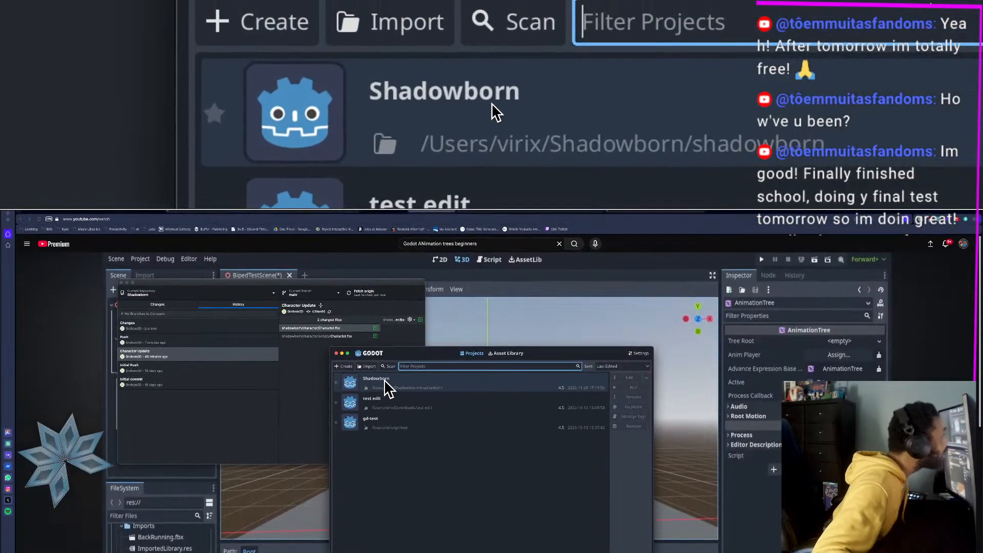
click(383, 379)
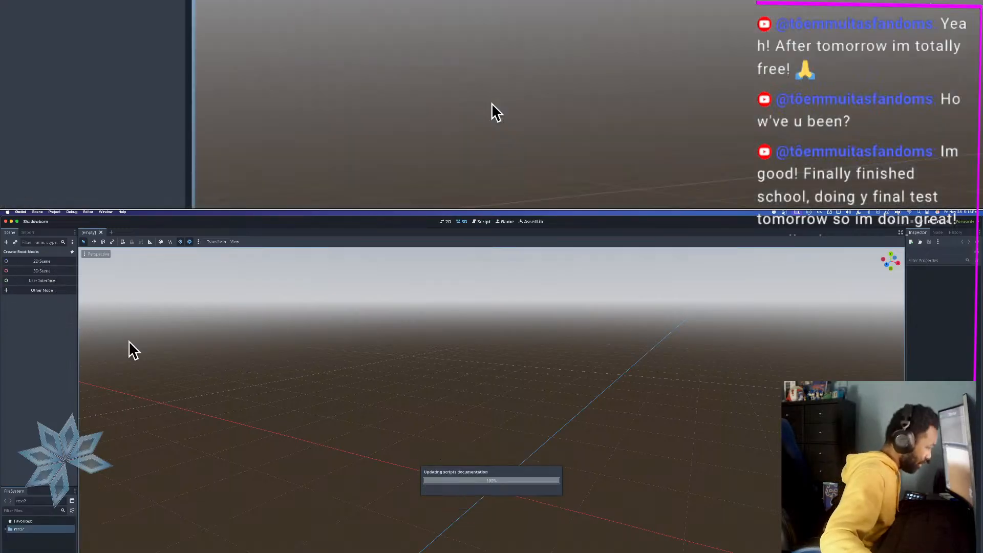
scroll(258, 309, down, 5)
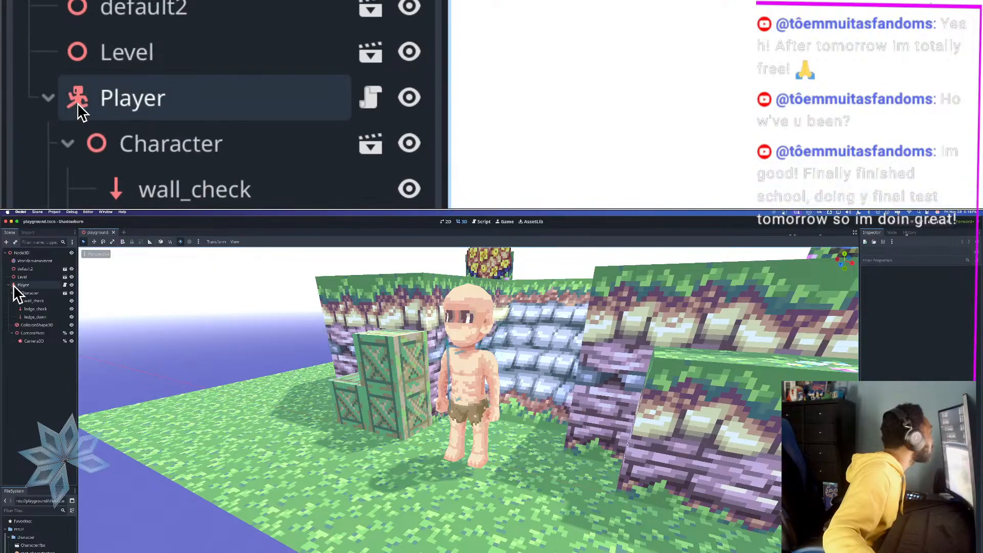
click(30, 293)
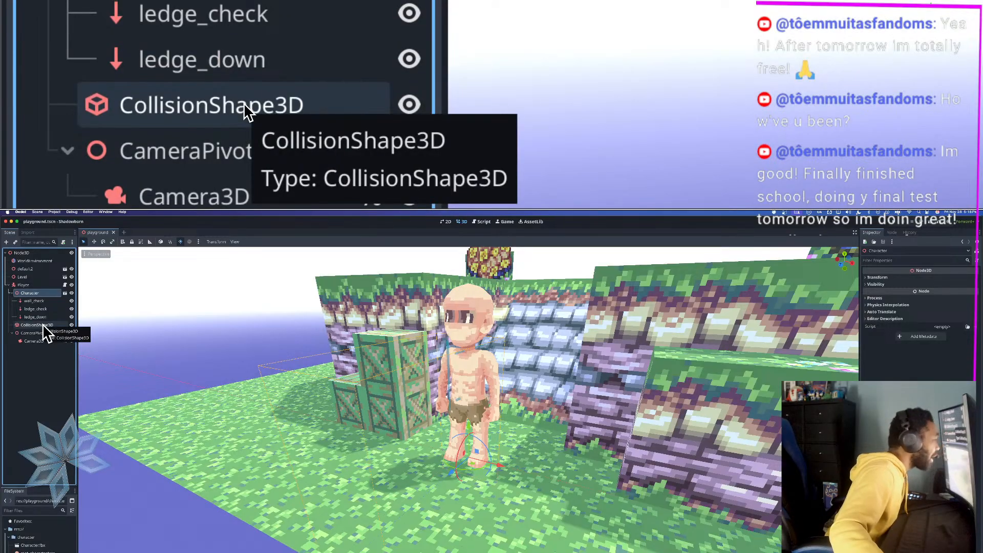
Step: Copy the Animation Tree tutorial's address from Opera and post the link in Discord's Development channel
key(super+Tab)
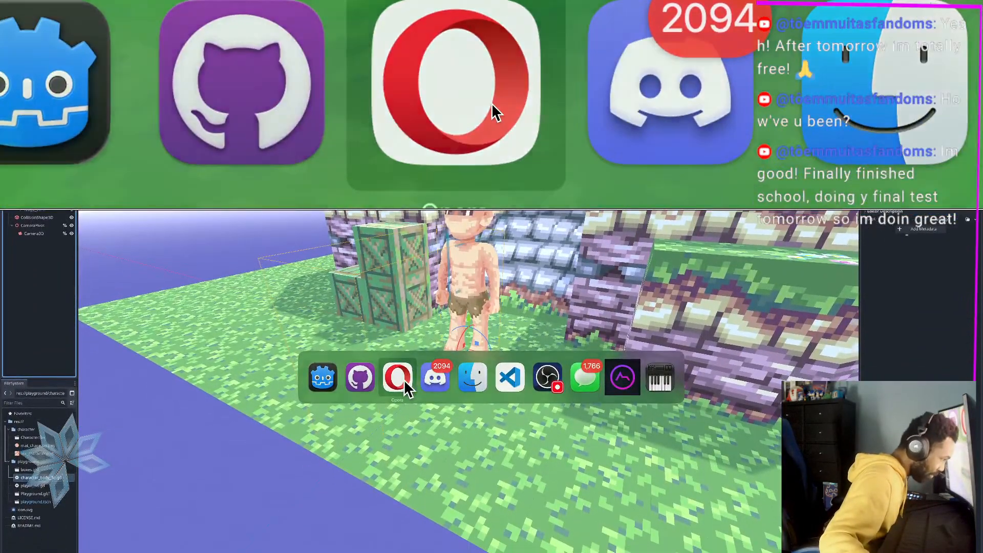
click(404, 379)
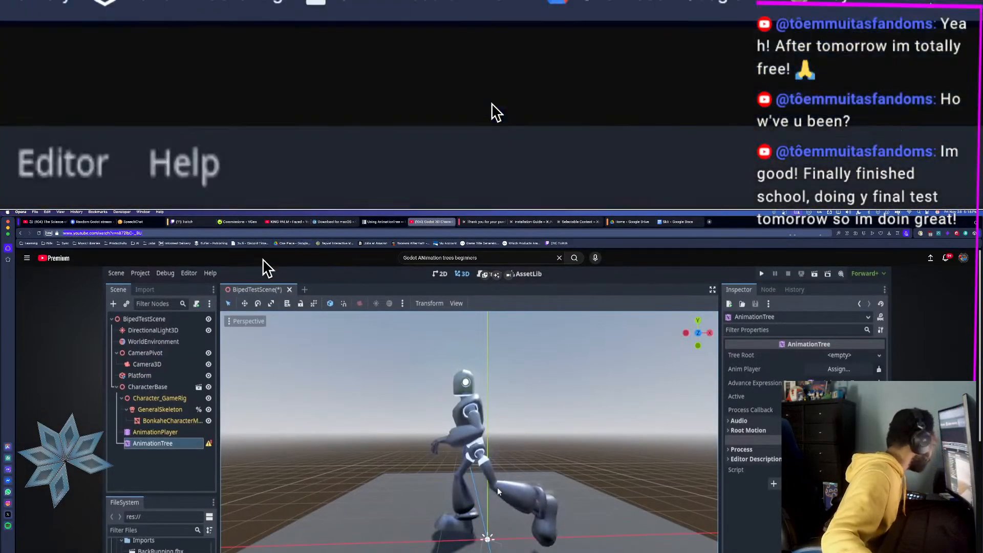
key(super+Tab)
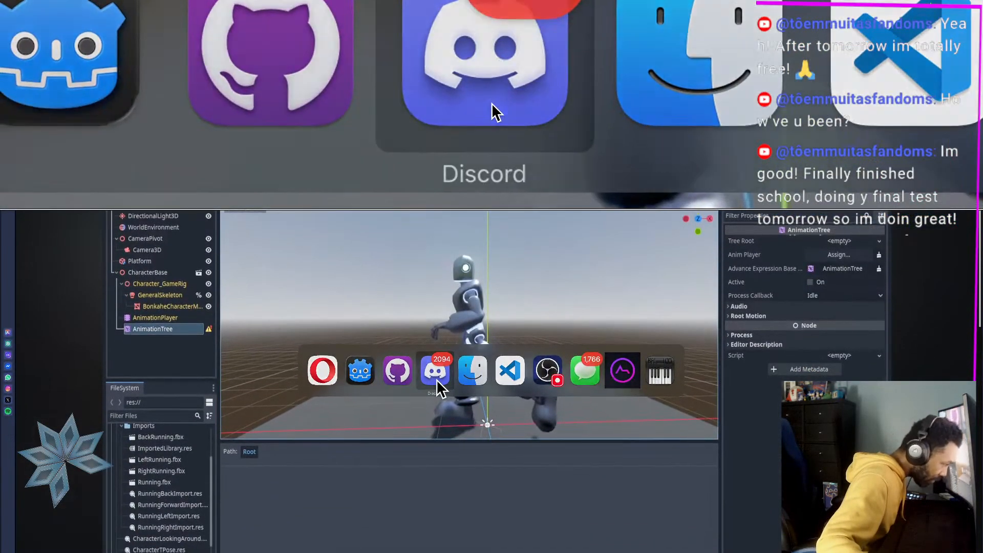
click(436, 379)
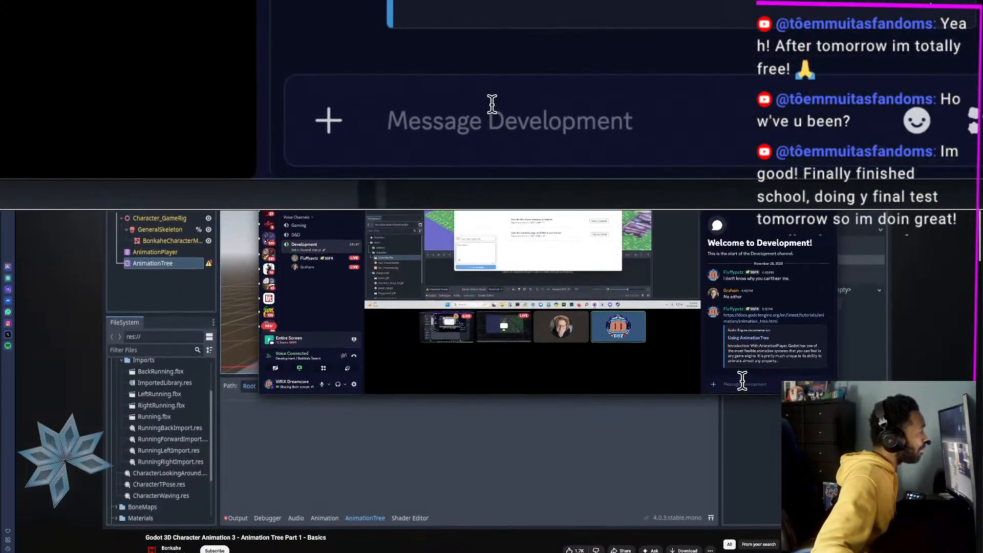
text(https://www.youtube.com/watch?v=n872lbC-_BU)
key(Return)
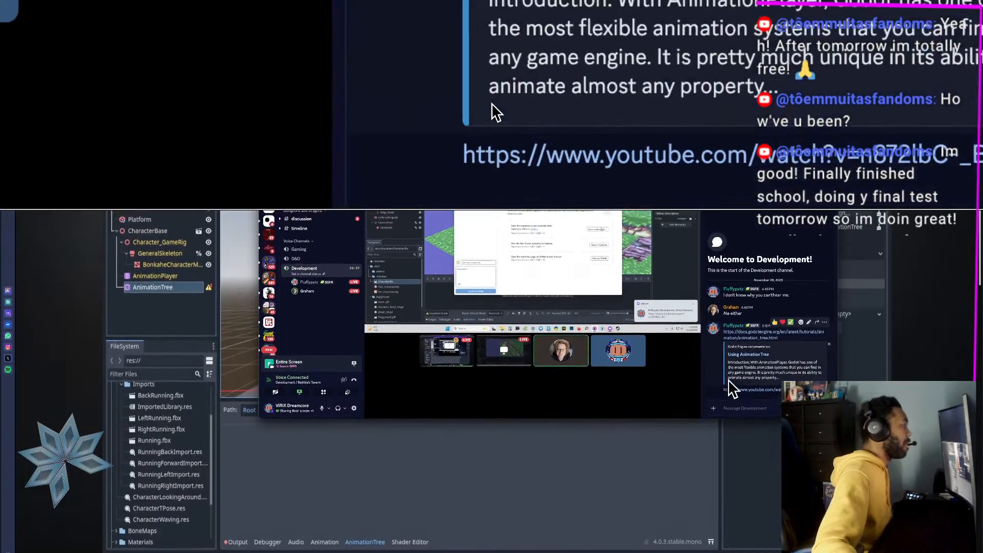
key(super+Tab)
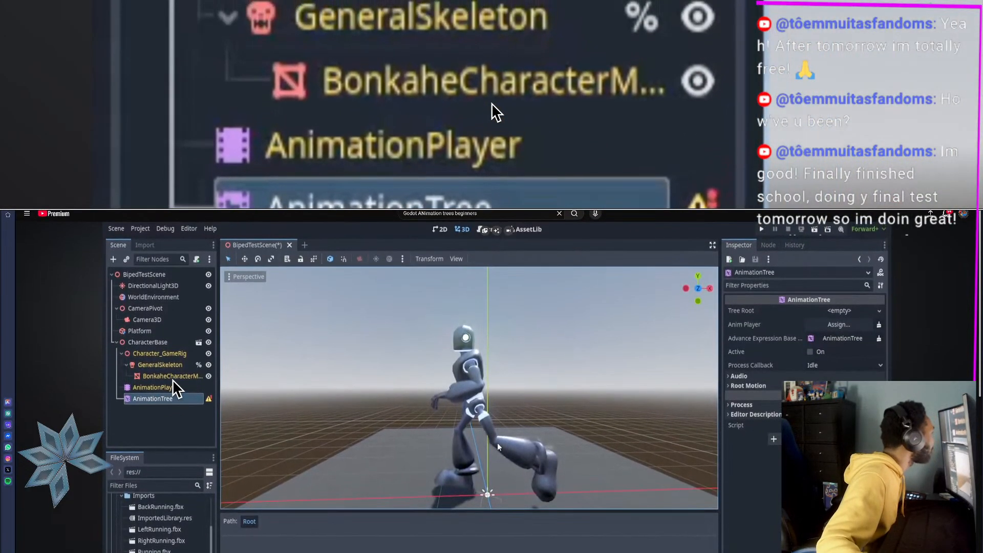
key(super+Tab)
key(super+Tab)
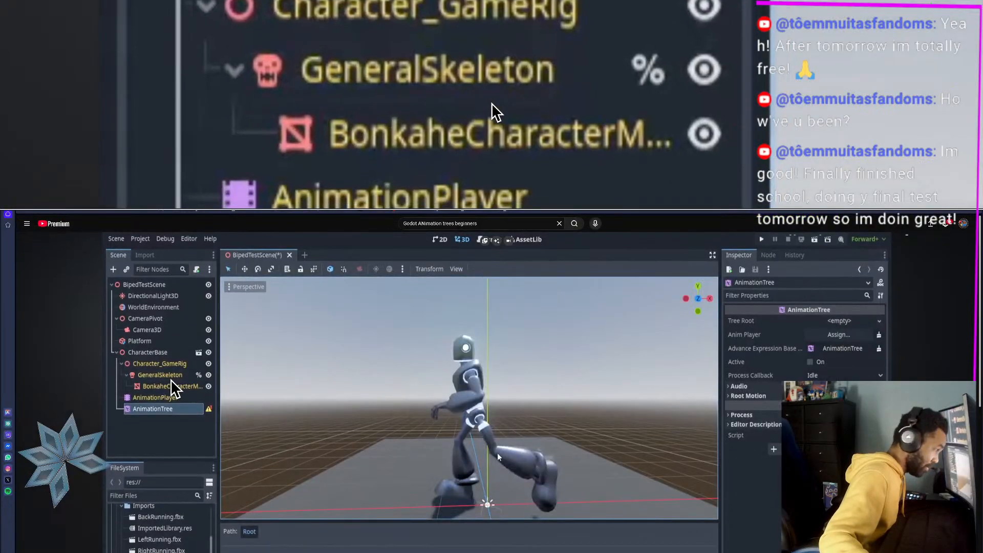
Step: Open the Clear Code video "Recreating Zelda: Breath of the Wild in Godot" from the link in Discord's Development channel
key(super+Tab)
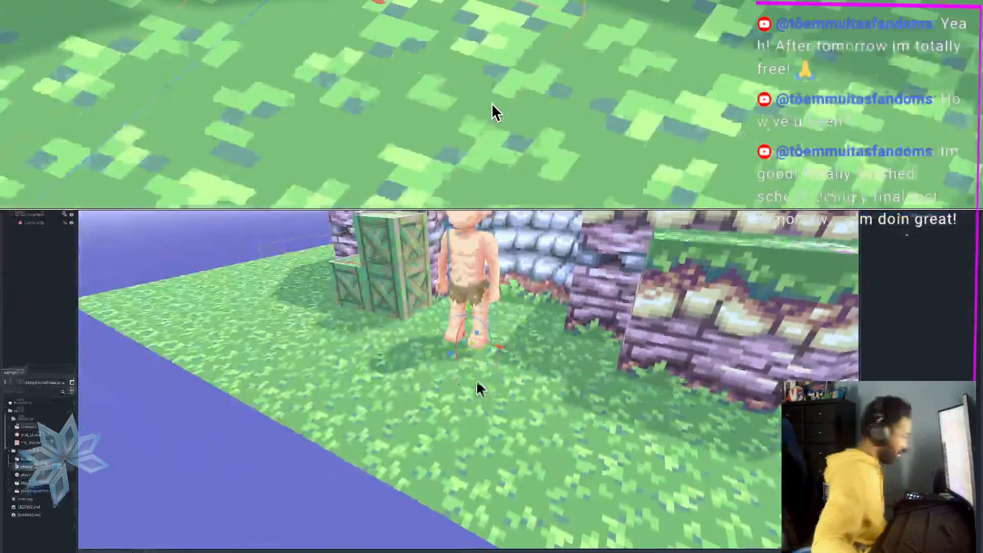
key(ctrl+a)
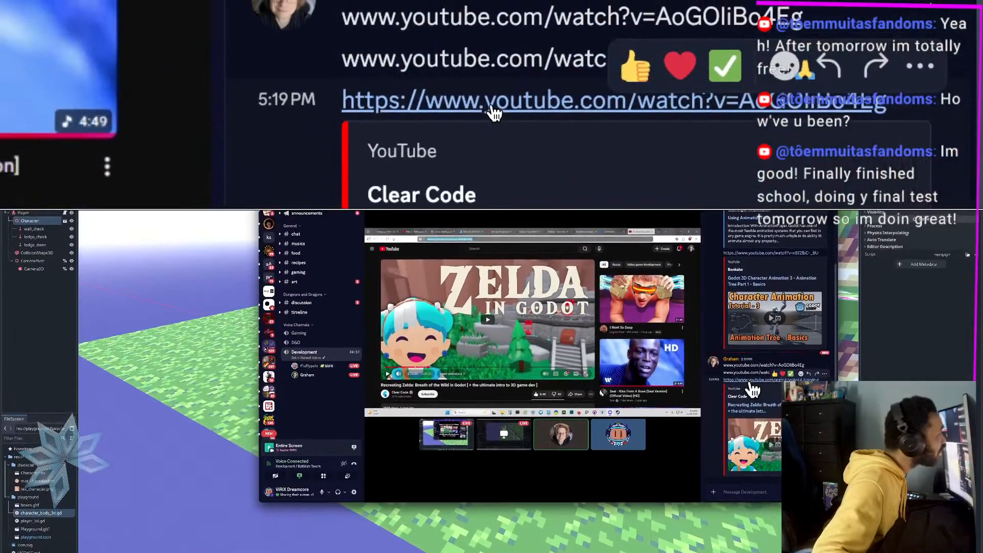
click(749, 379)
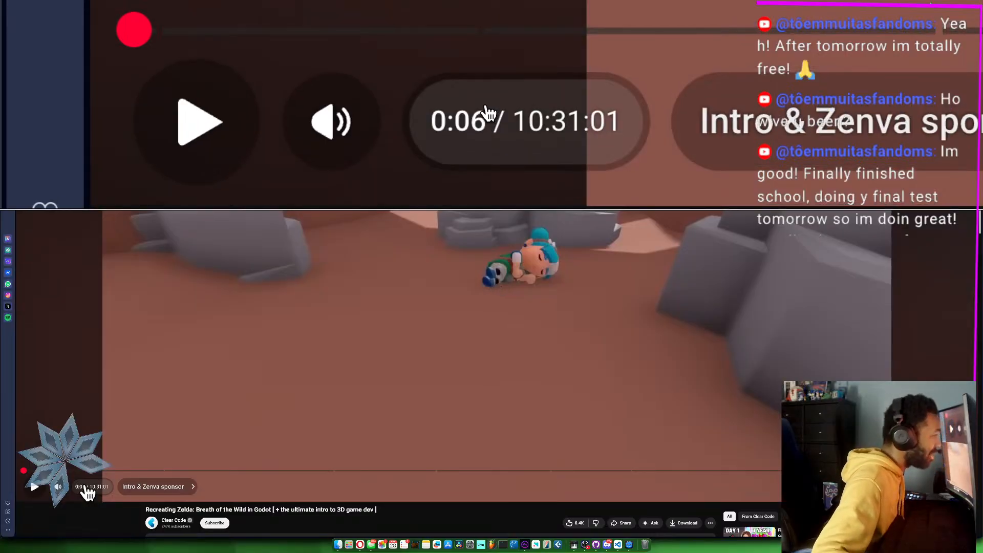
Step: Skip the Clear Code video ahead to its player animations chapter and watch how the bone weapon scene is opened
scroll(84, 499, down, 1)
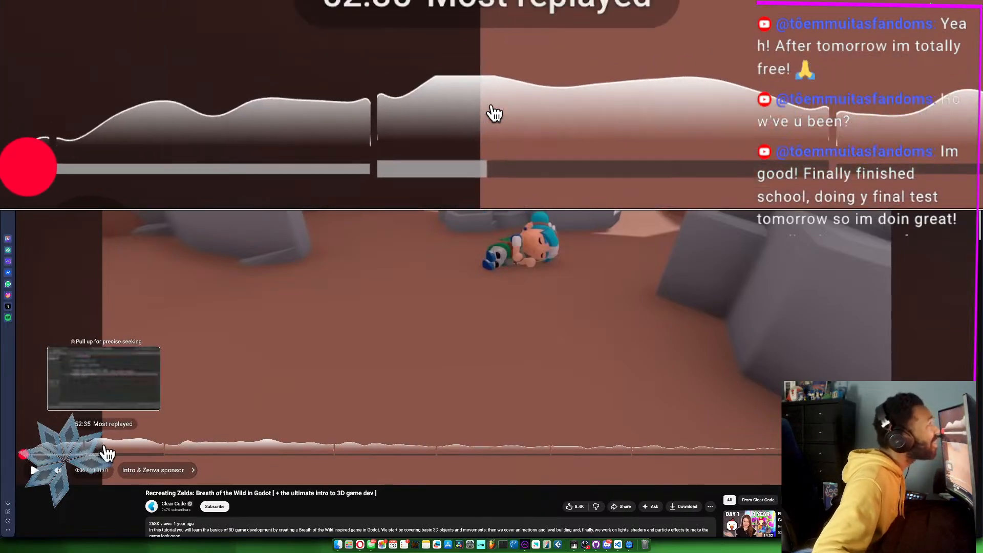
scroll(122, 458, down, 2)
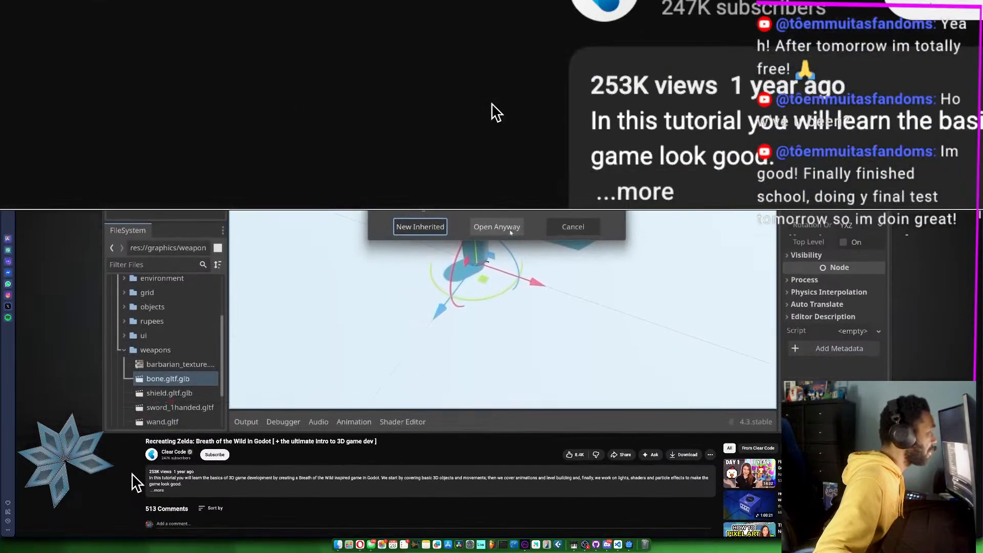
scroll(132, 435, up, 3)
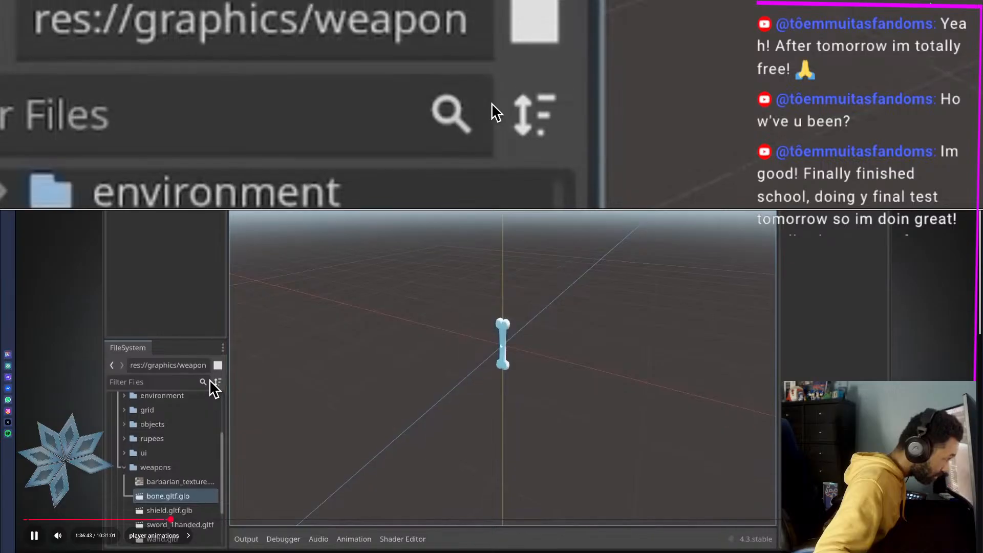
scroll(205, 384, up, 3)
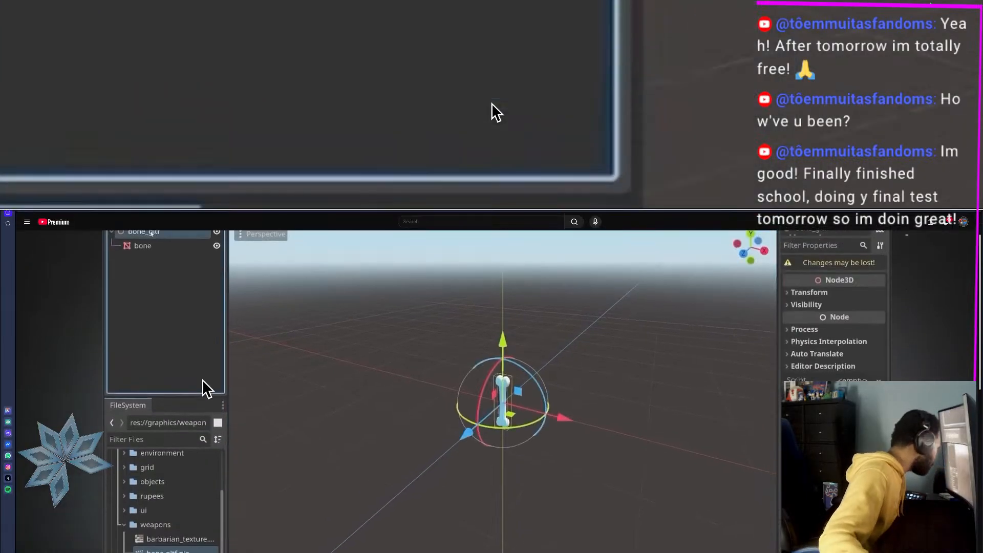
scroll(274, 387, down, 4)
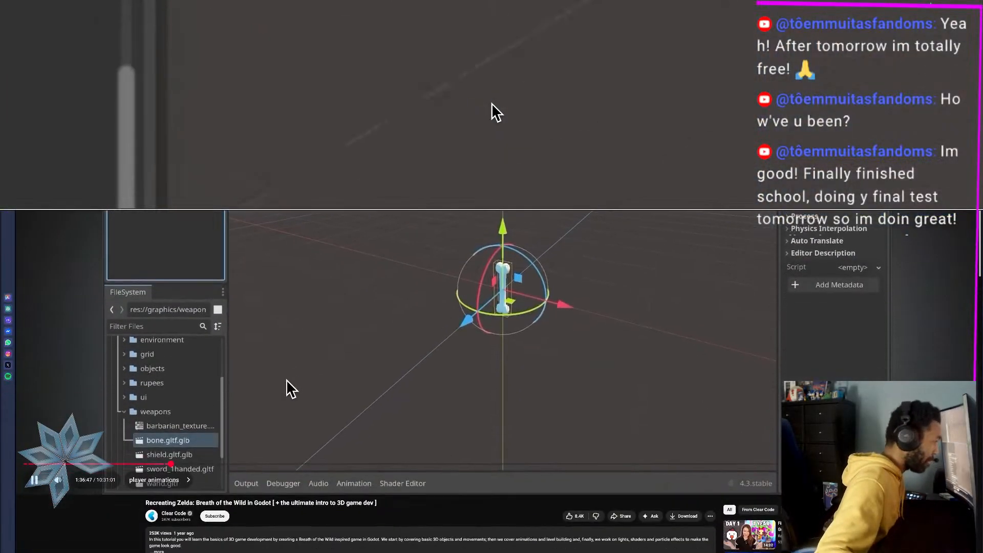
scroll(288, 379, up, 4)
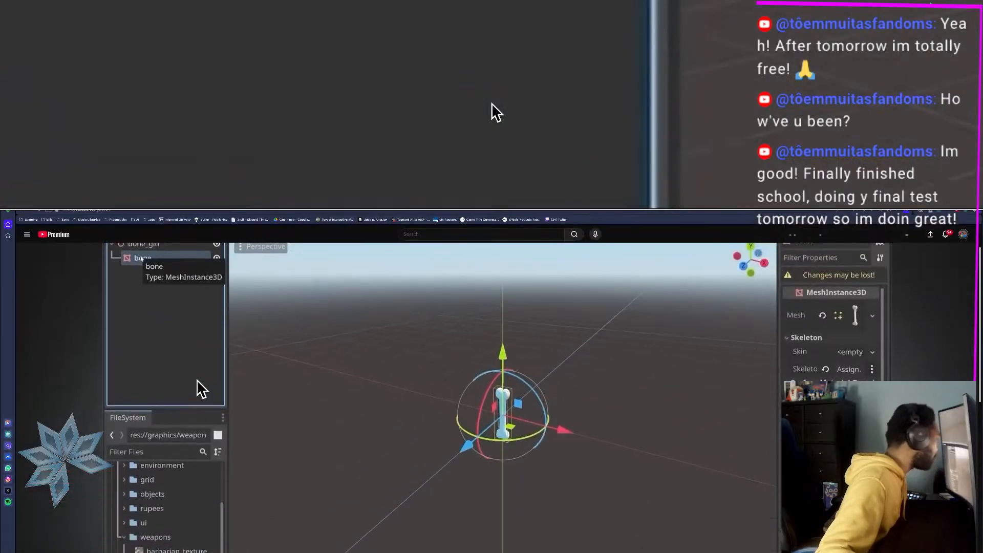
Step: Open the playback speed options for the Clear Code video
scroll(512, 379, down, 6)
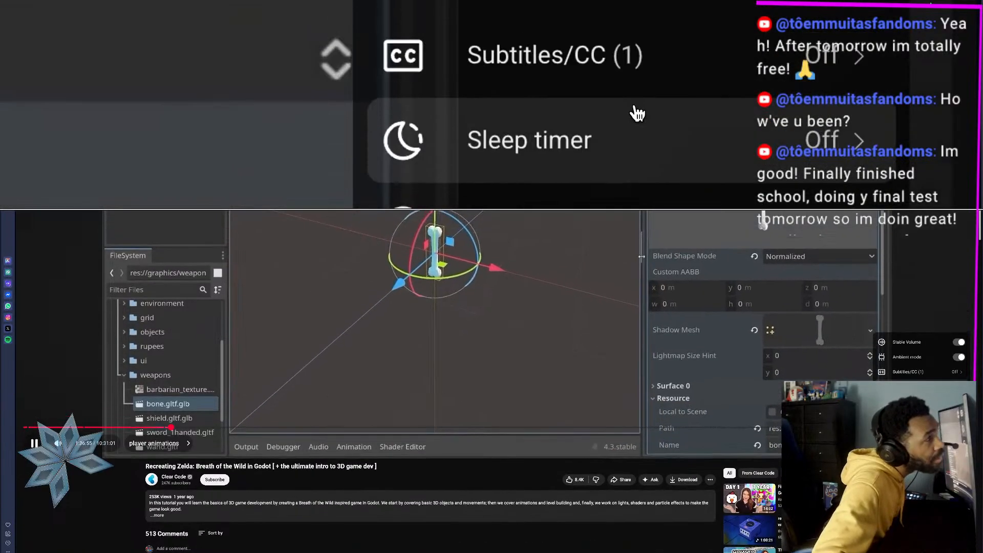
scroll(906, 383, down, 2)
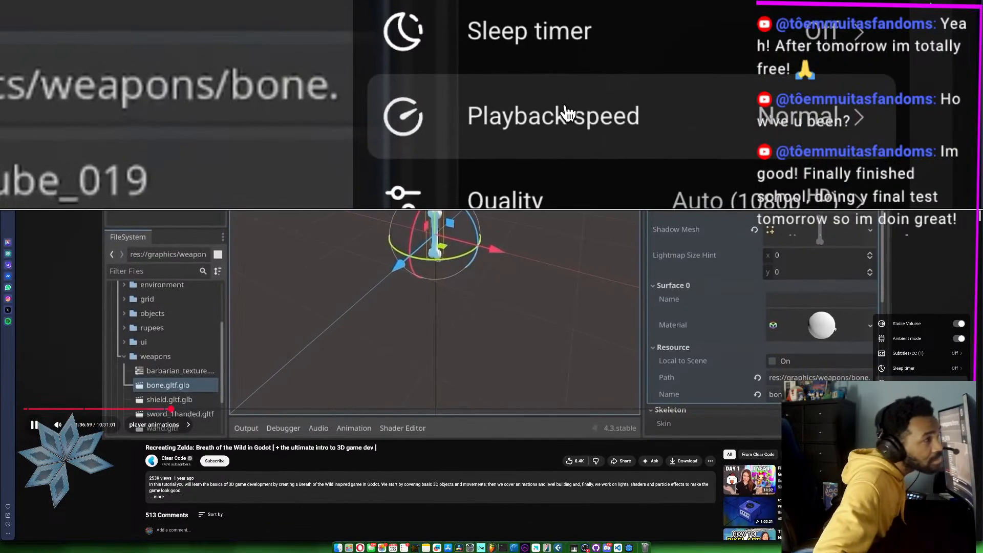
click(908, 383)
scroll(910, 378, up, 1)
scroll(911, 378, up, 1)
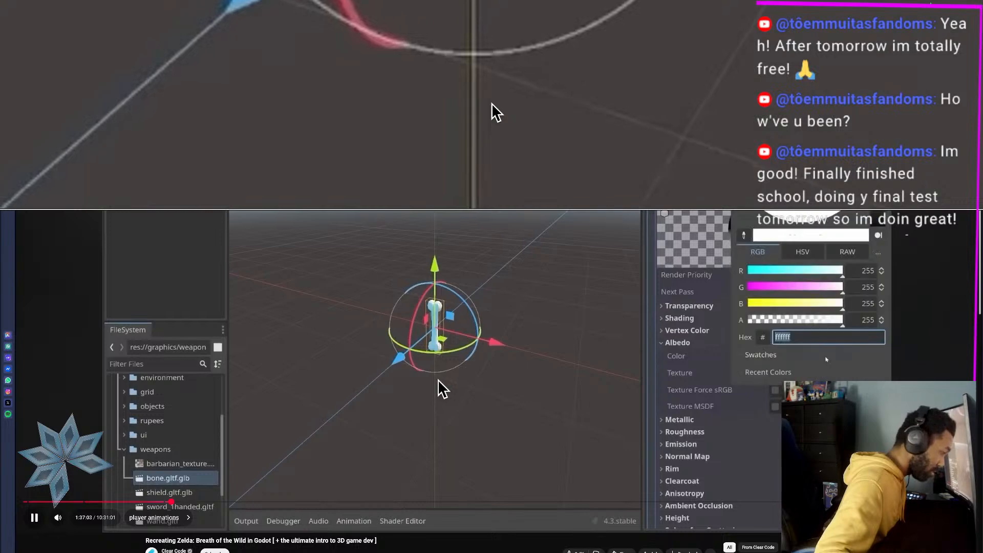
Step: Skip further ahead within the player animations chapter to the explanation of godette.glb's import settings
scroll(430, 379, down, 4)
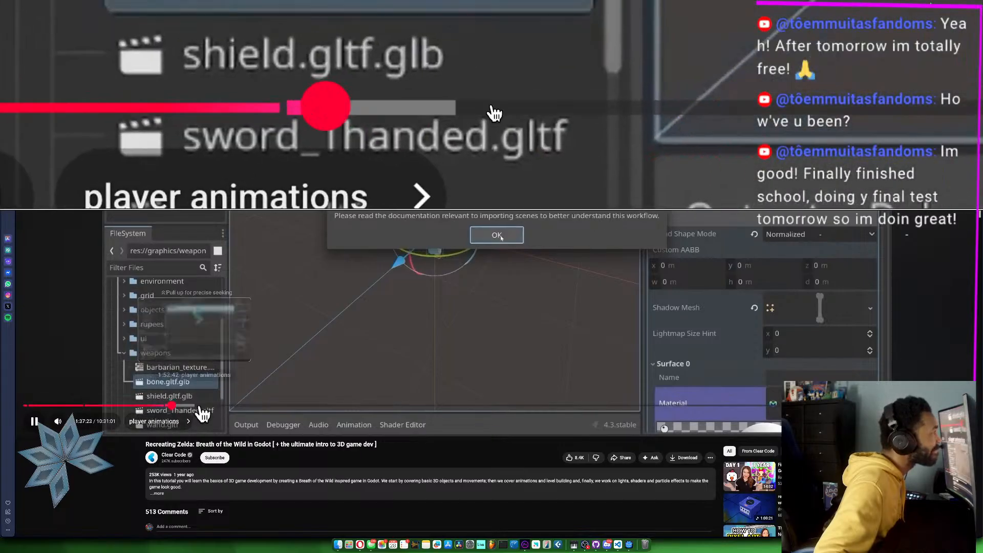
click(180, 406)
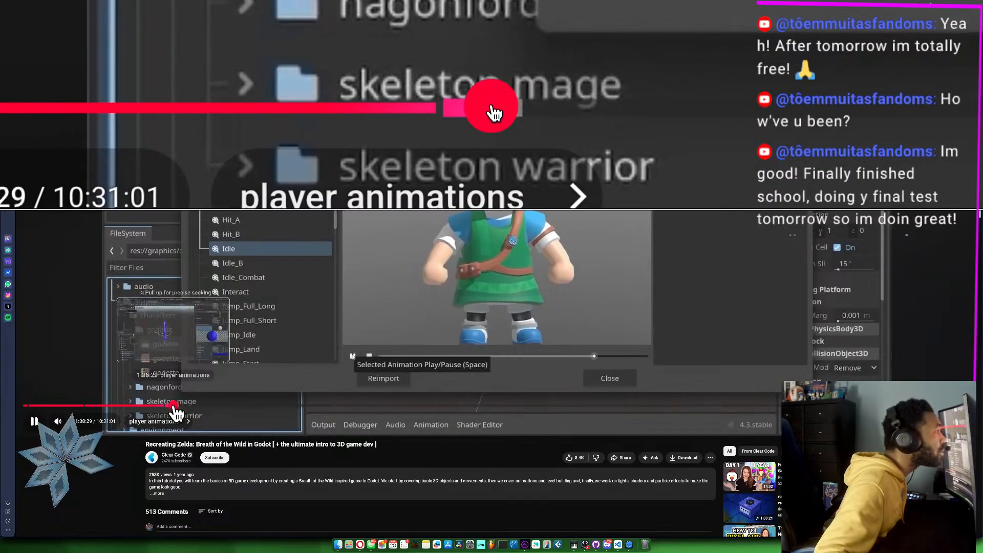
drag(175, 410, 175, 411)
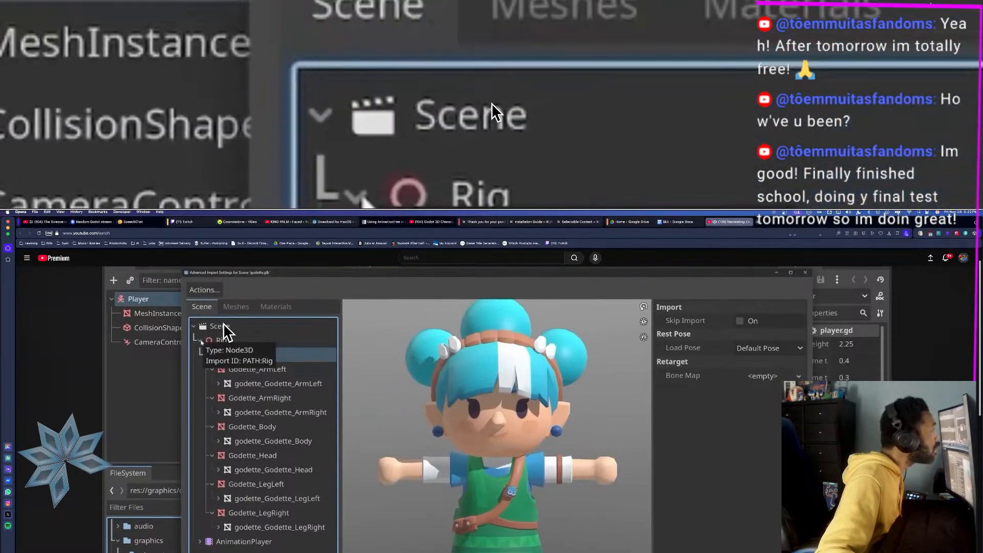
Step: Rewind the tutorial 35 seconds, replay how godette.glb's import settings are opened, and pause with that dialog shown
click(232, 314)
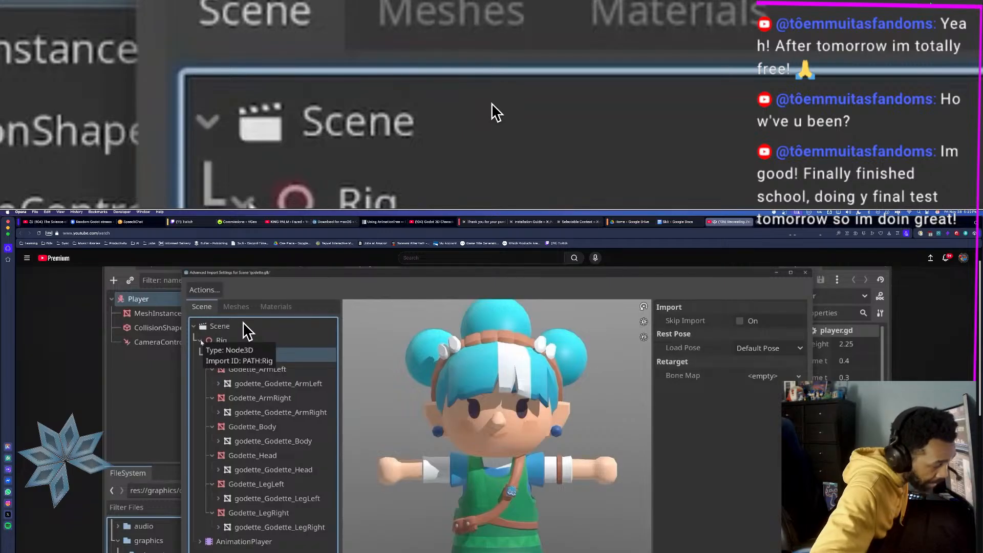
click(217, 379)
key(Left)
key(Left)
key(Left)
key(Left)
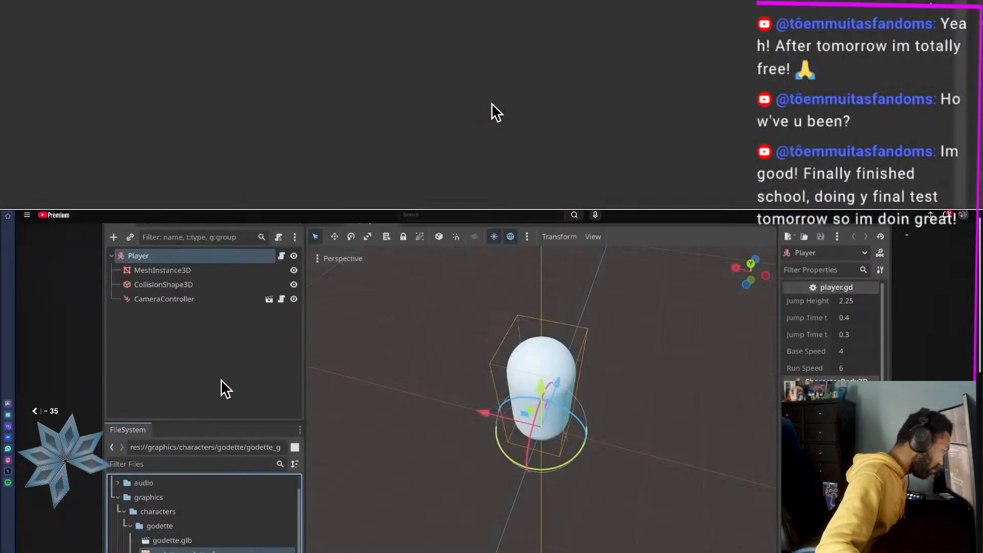
scroll(202, 380, down, 3)
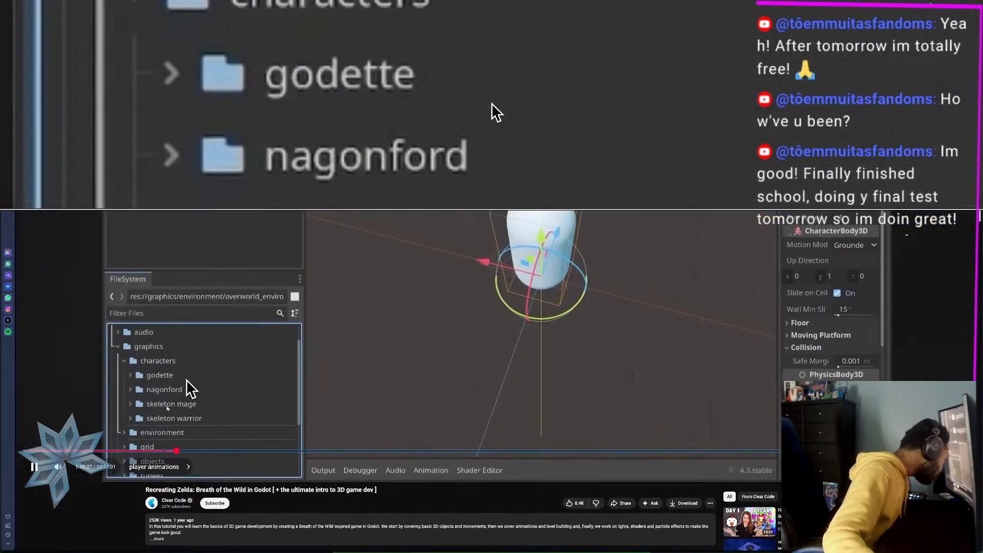
scroll(186, 379, down, 1)
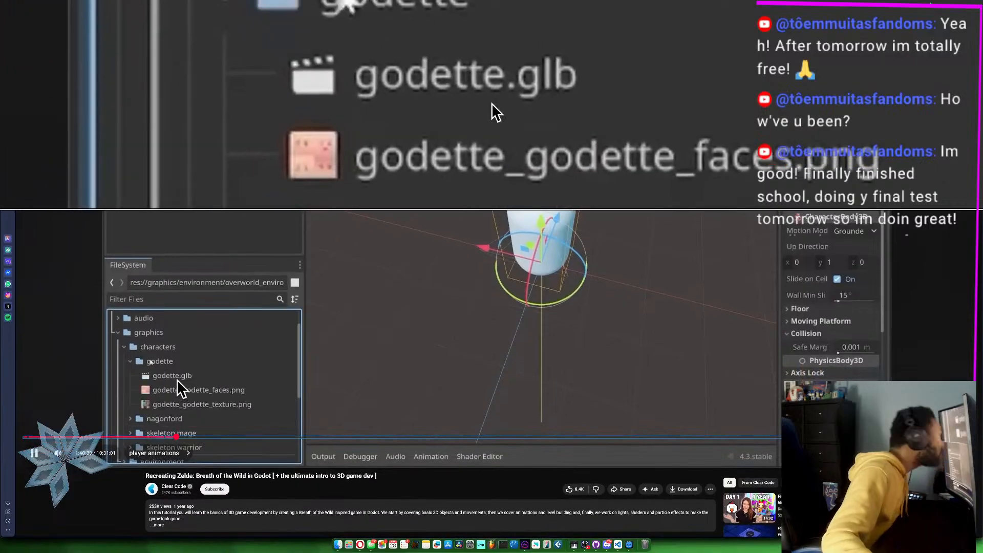
scroll(174, 380, up, 1)
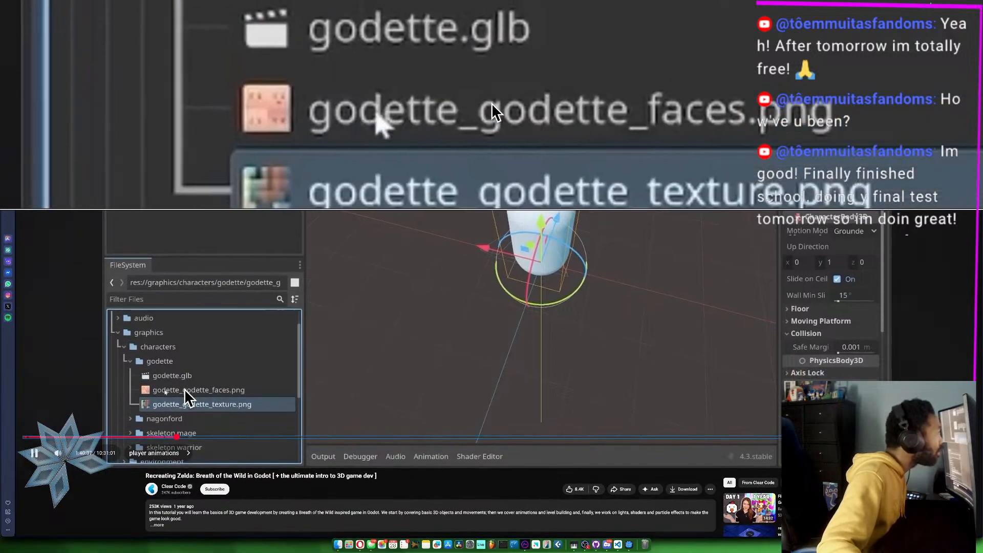
key(Right)
key(space)
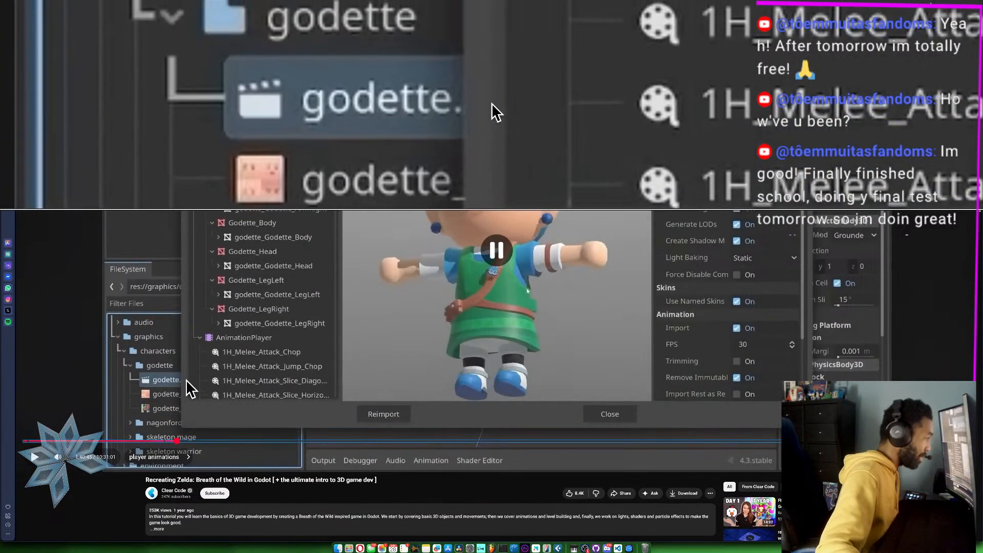
Step: Compare the Shadowborn project's files in Godot with the tutorial's, and rewind the paused video in Opera by one short skip
key(super+Tab)
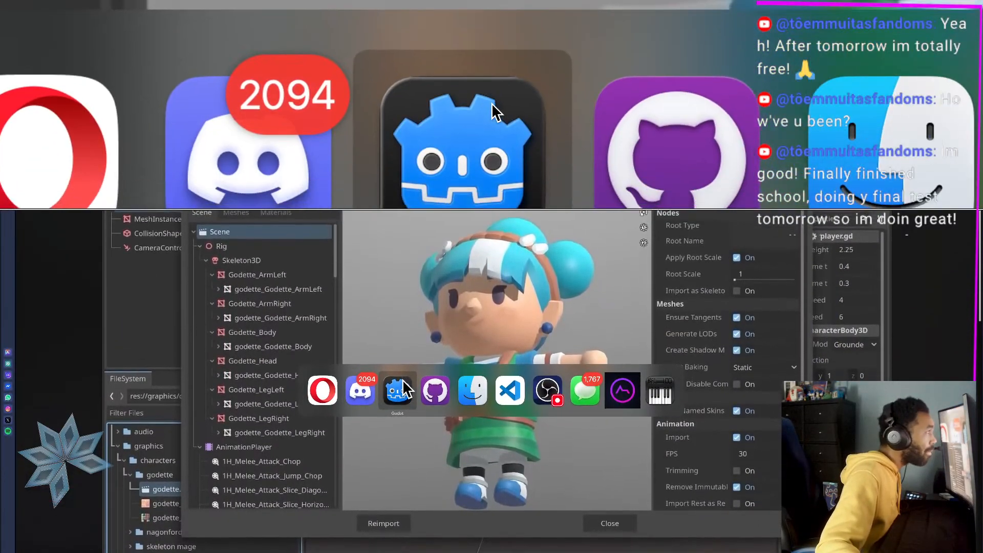
click(403, 380)
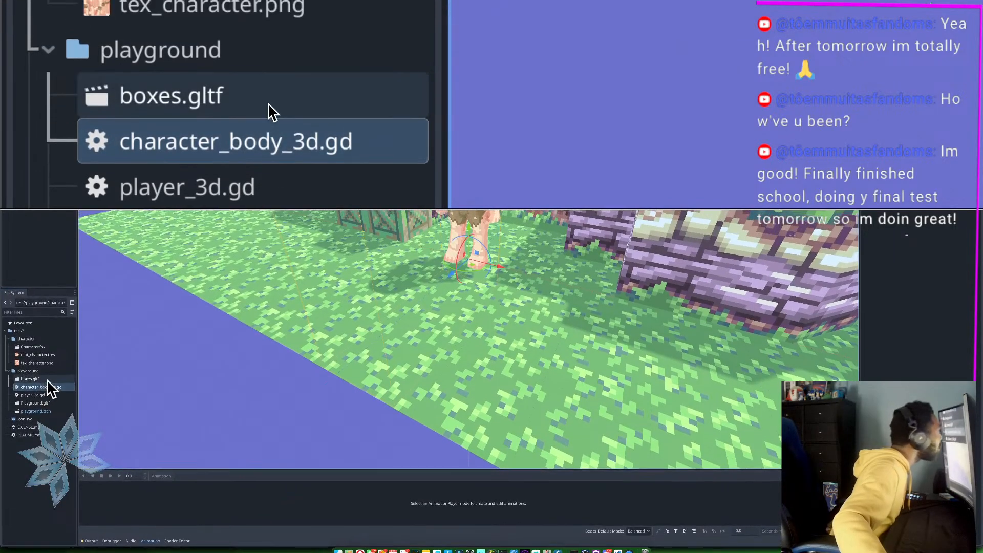
key(super+Tab)
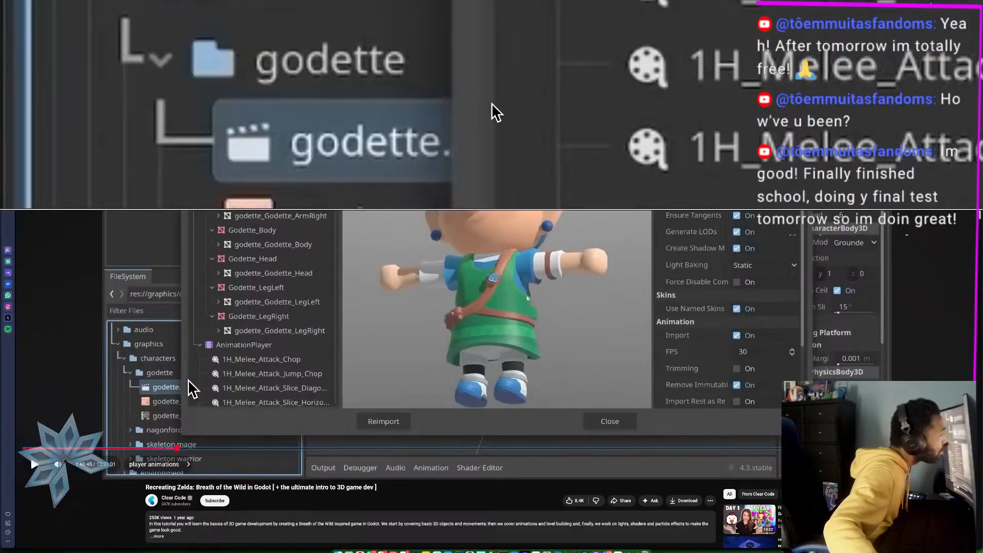
key(Left)
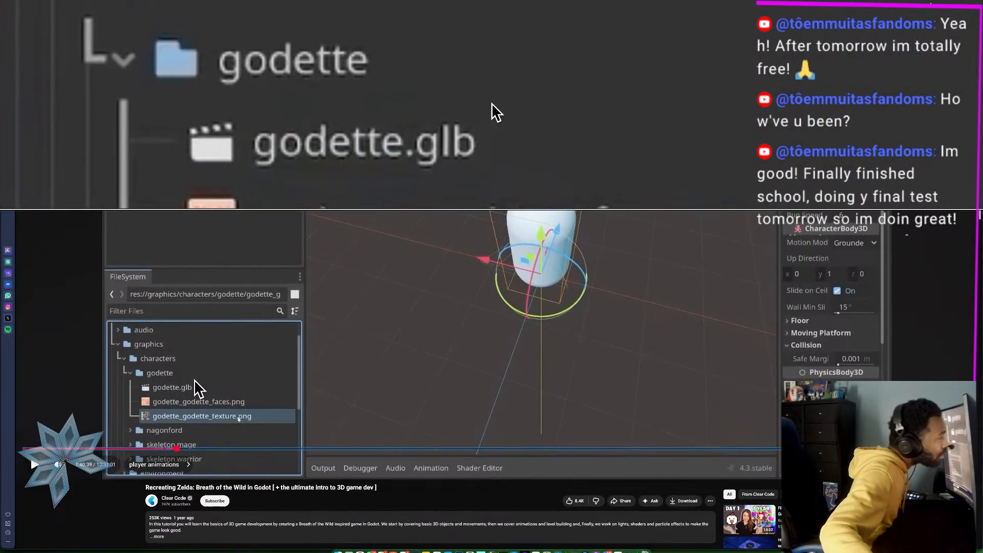
Step: Switch to Godot, open the Advanced Import Settings for Character.fbx and inspect the character model from several angles
key(super+Tab)
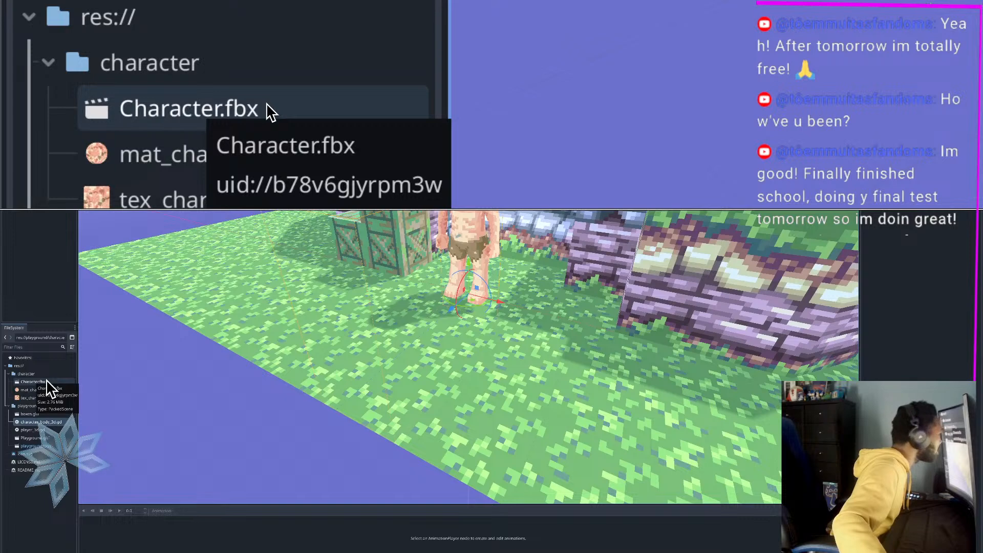
double_click(46, 382)
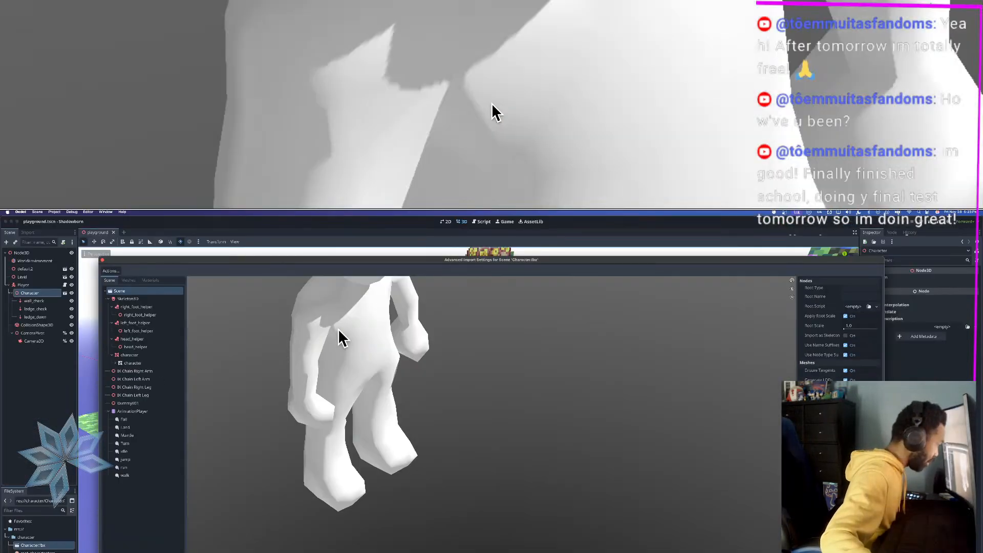
drag(338, 327, 457, 380)
scroll(439, 367, down, 8)
scroll(421, 361, up, 4)
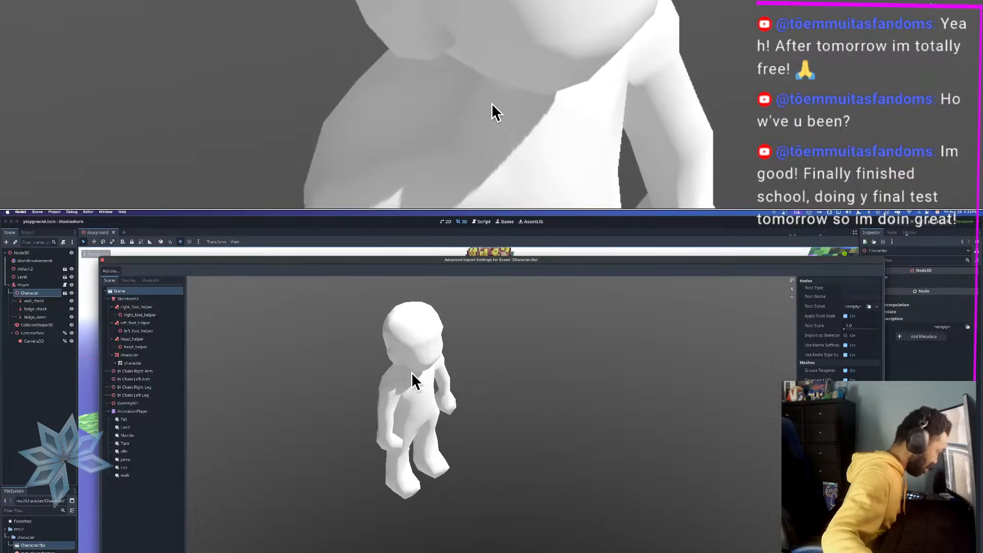
drag(474, 374, 435, 438)
drag(431, 379, 459, 363)
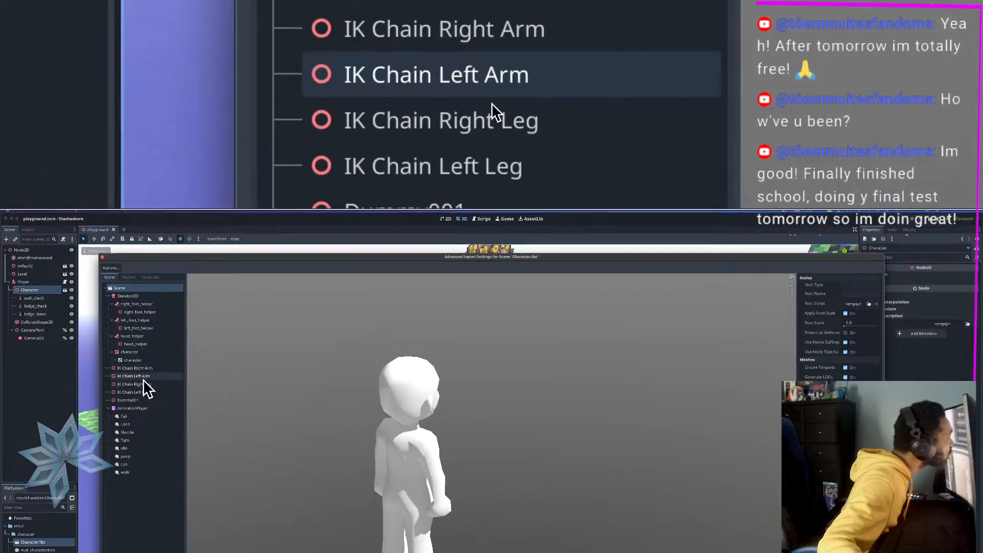
Step: Preview the character's Fall, Mantle, Turn and idle animations in the Advanced Import Settings
click(137, 420)
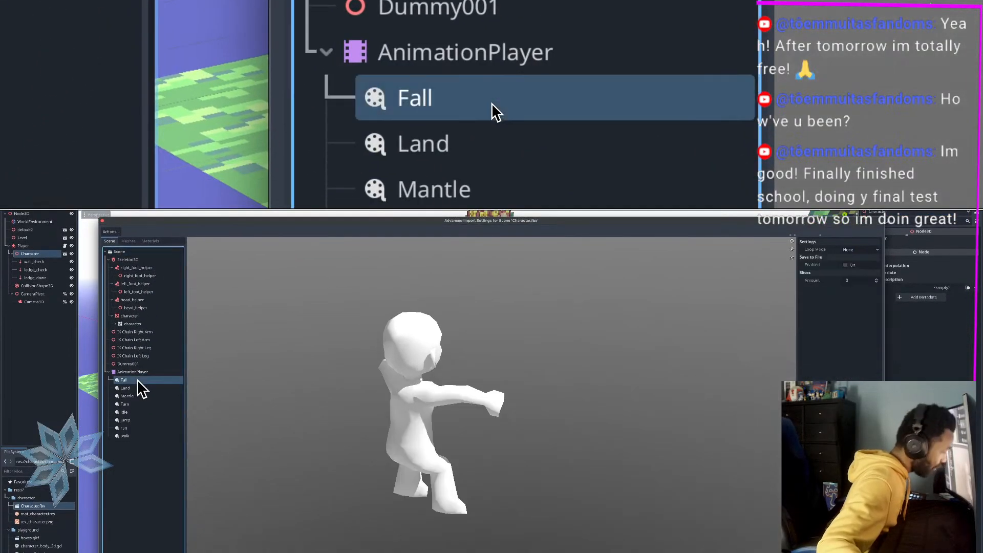
click(139, 396)
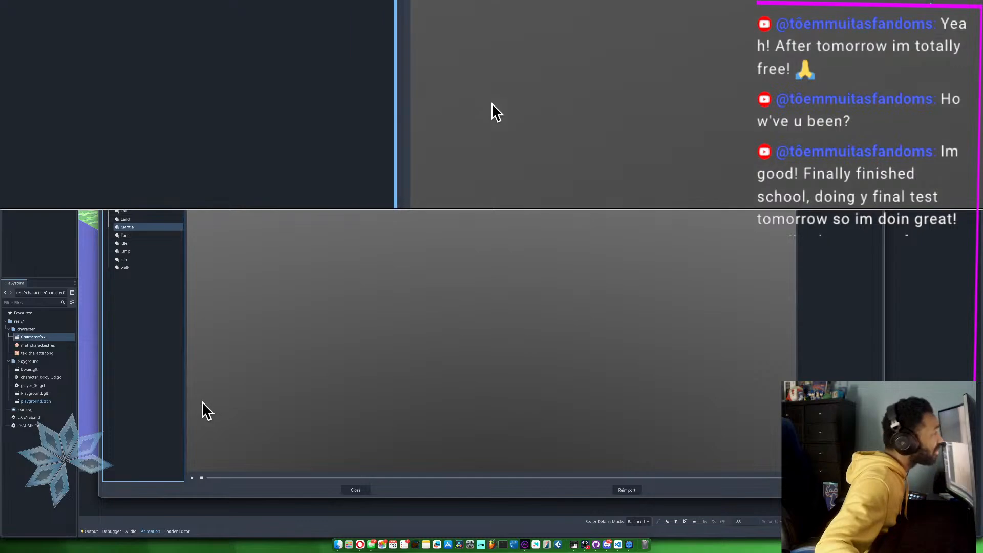
click(192, 477)
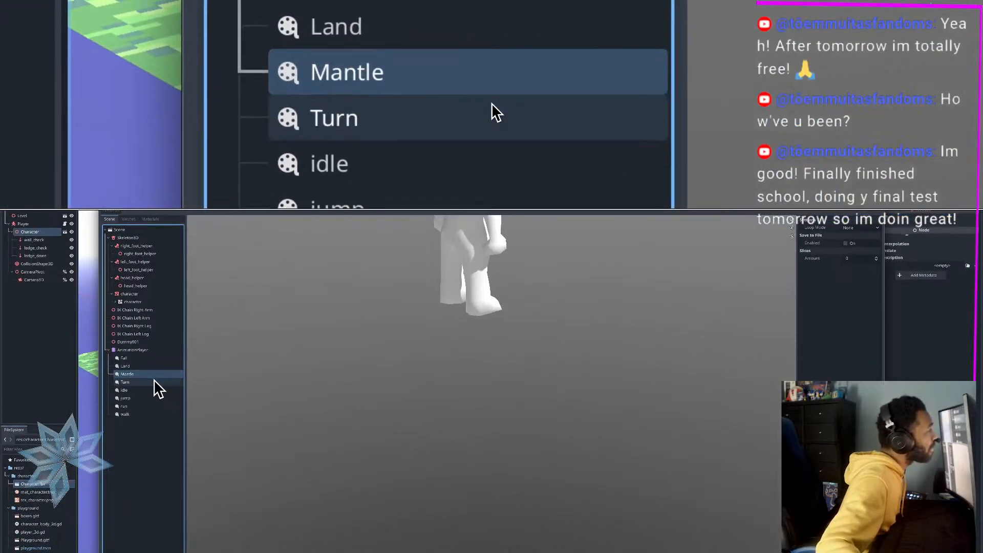
click(153, 440)
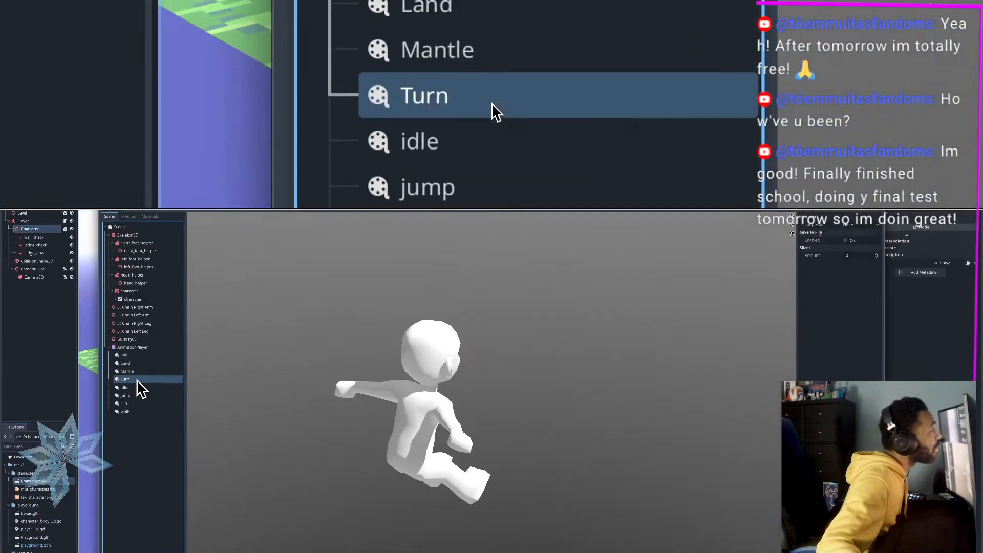
click(135, 381)
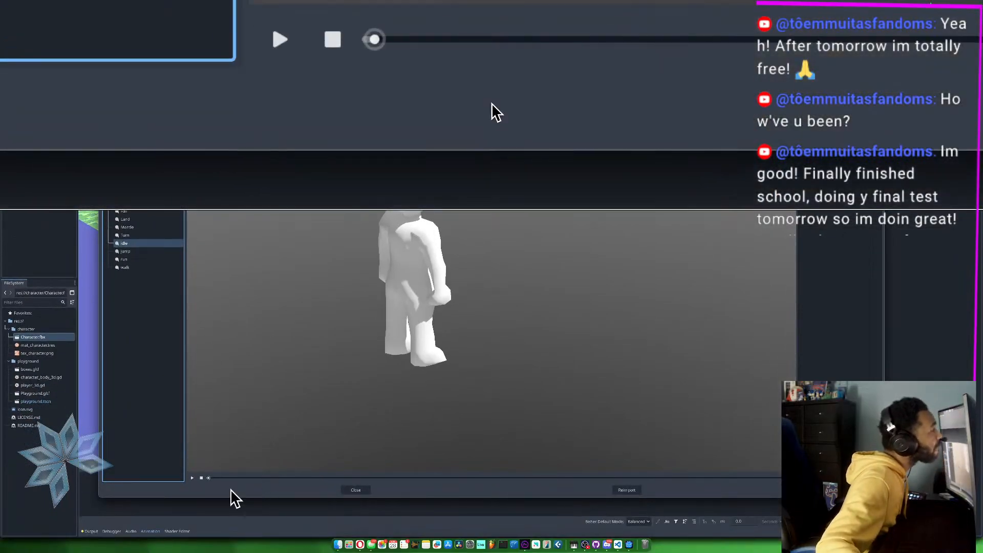
click(193, 478)
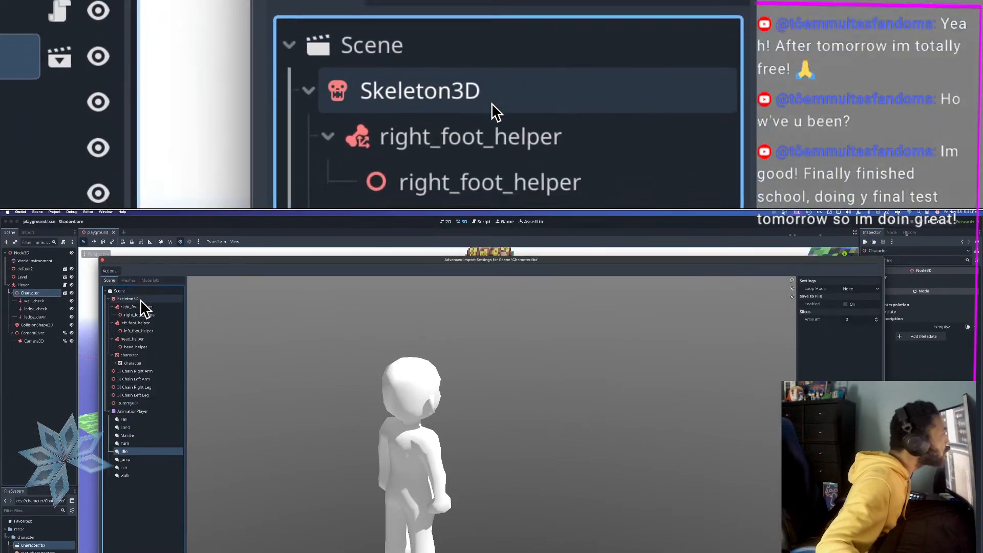
Step: Switch back to Opera and resume the tutorial at godette.glb's import settings
key(super+Tab)
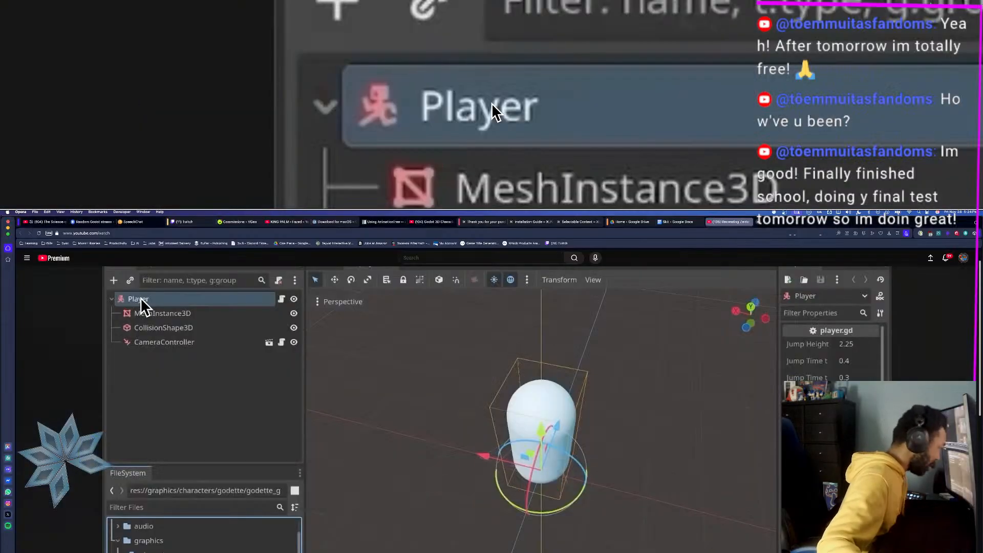
click(289, 460)
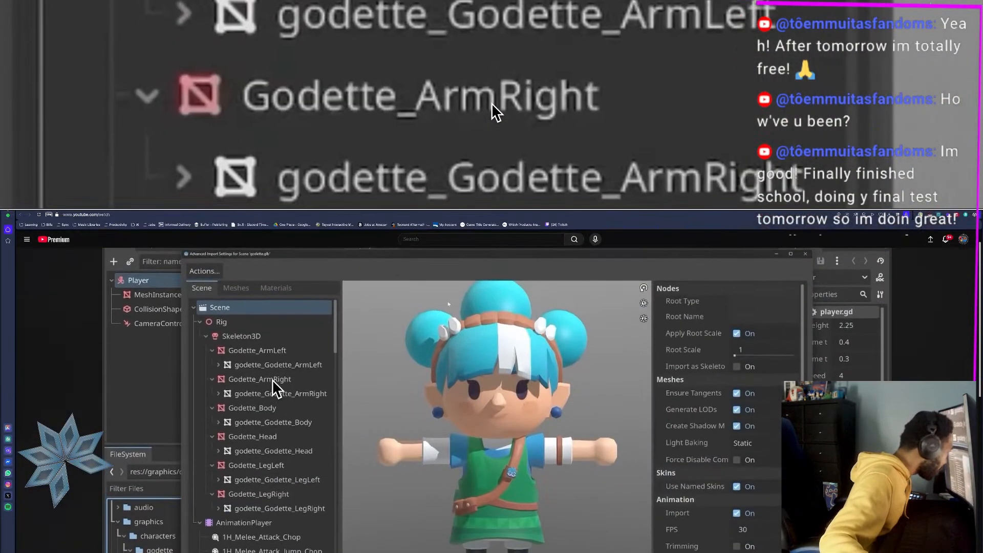
click(219, 345)
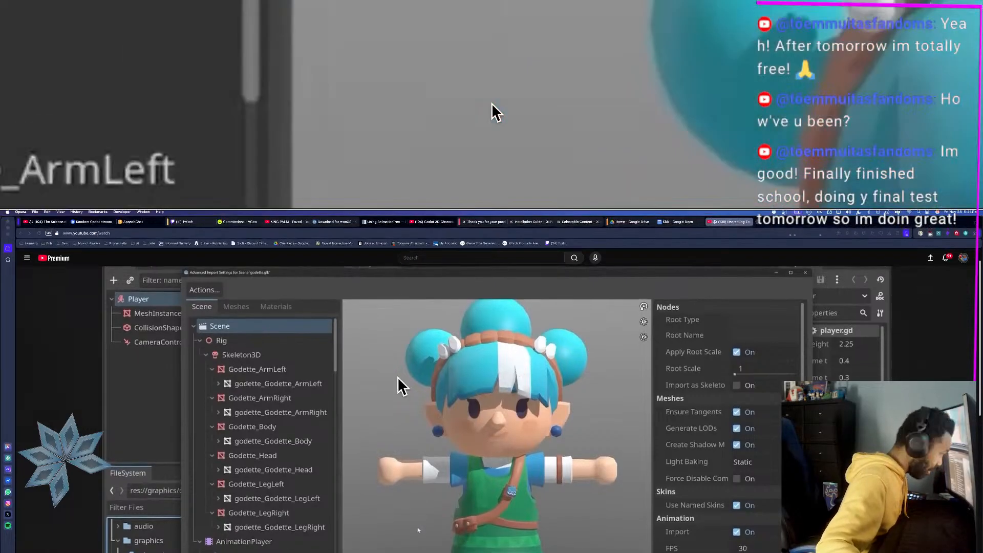
Step: Compare the tutorial's godette.glb import settings with Character.fbx in Godot, return to Opera, and watch the tutorial until its AnimationPlayer branch is collapsed
key(super+Tab)
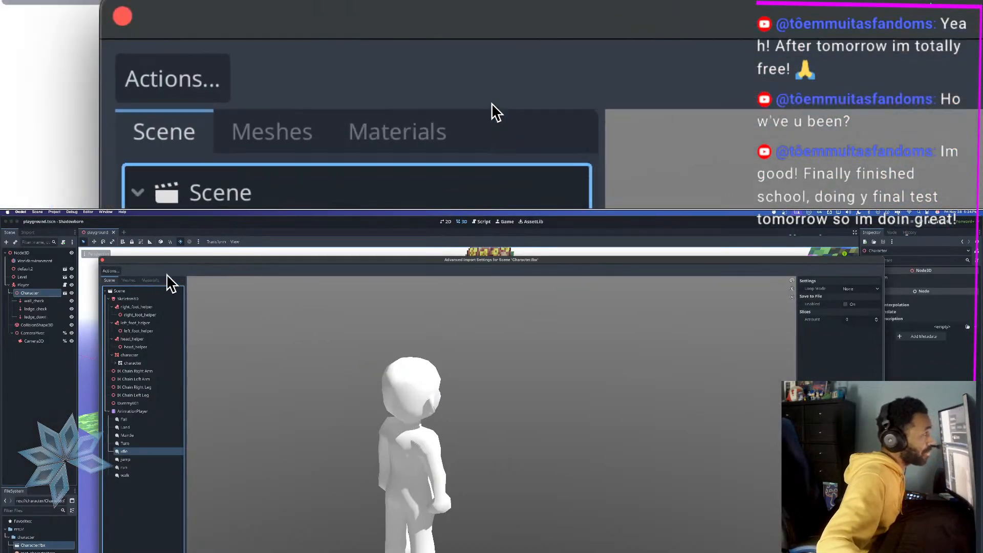
key(super+Tab)
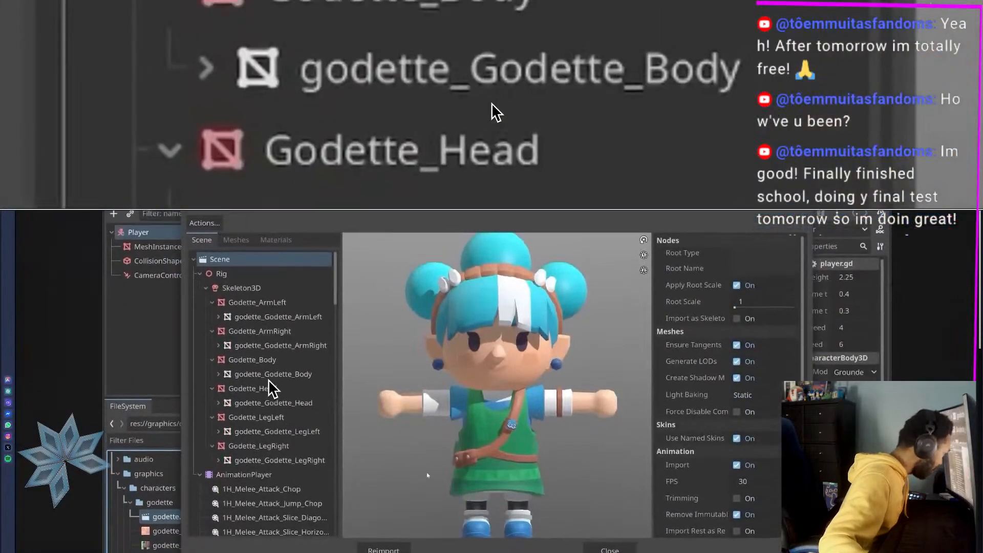
click(293, 379)
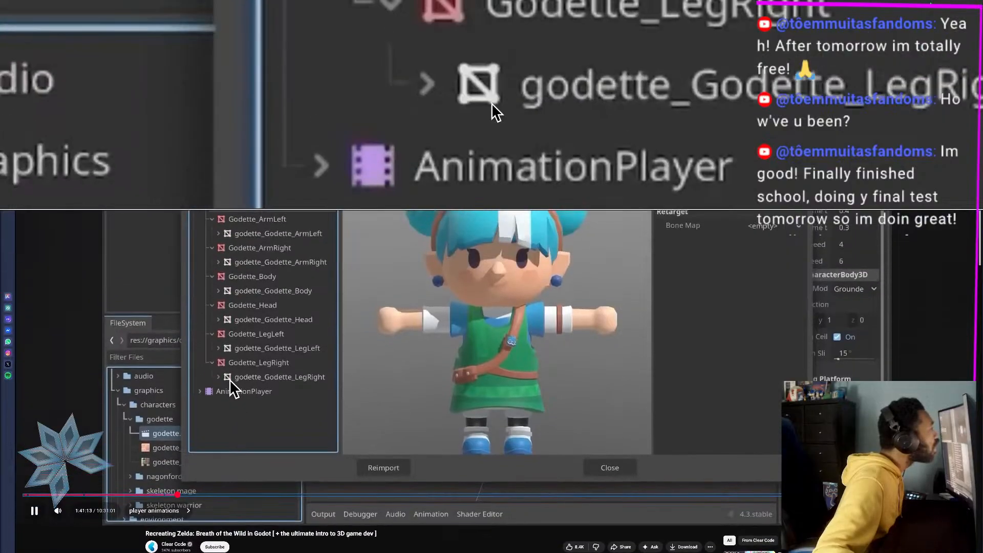
click(230, 380)
Step: Switch to Godot, collapse the Skeleton3D branch of Character.fbx, and inspect the AnimationPlayer's animations and import options
key(super+Tab)
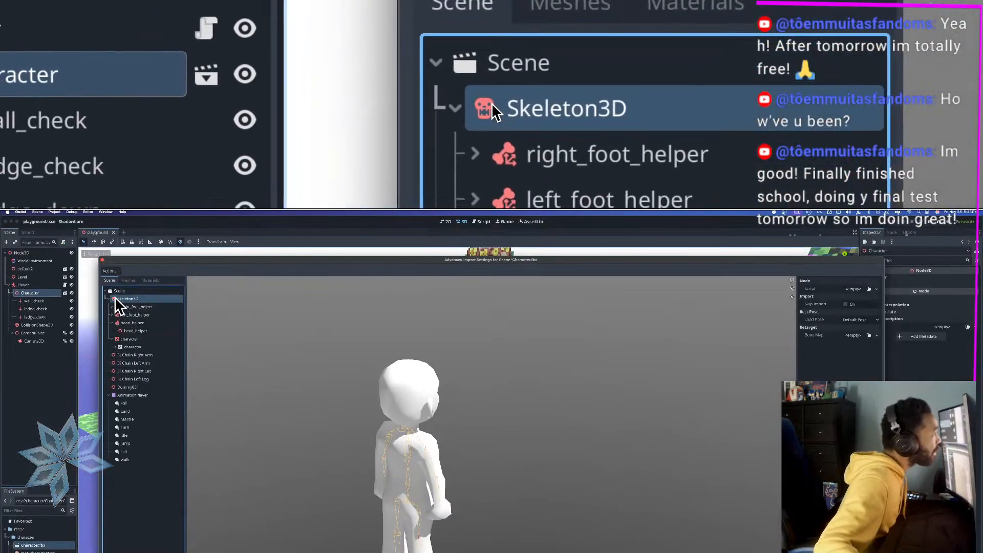
click(110, 298)
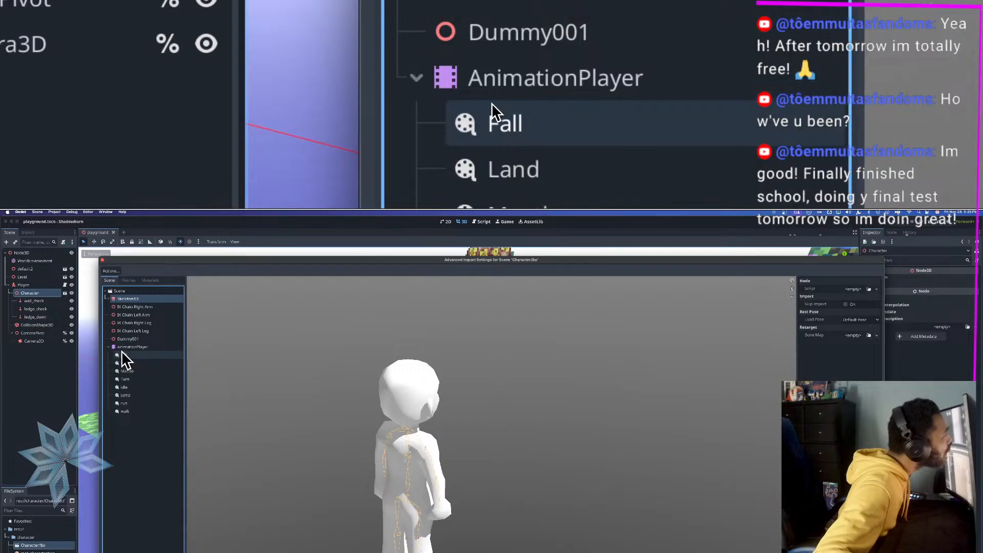
click(110, 346)
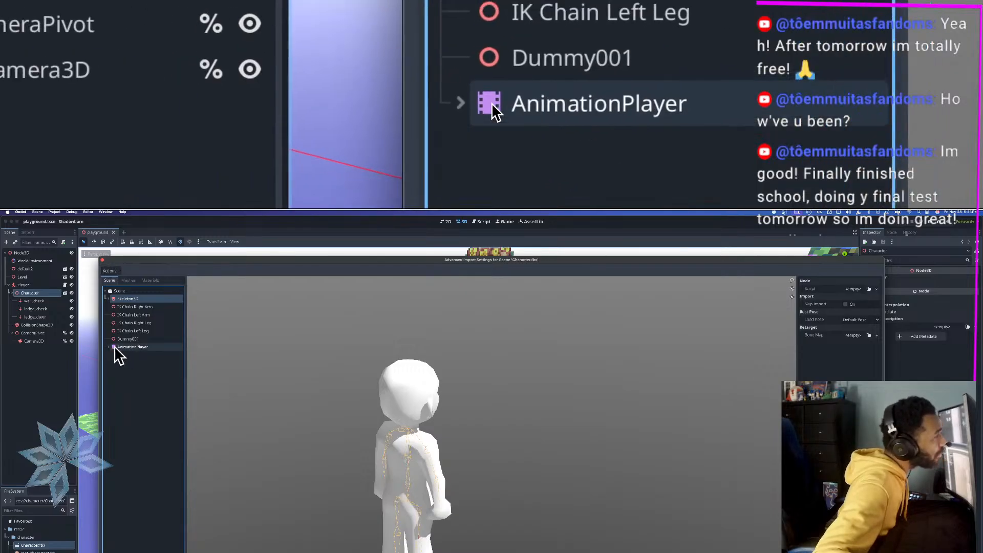
click(108, 346)
click(131, 347)
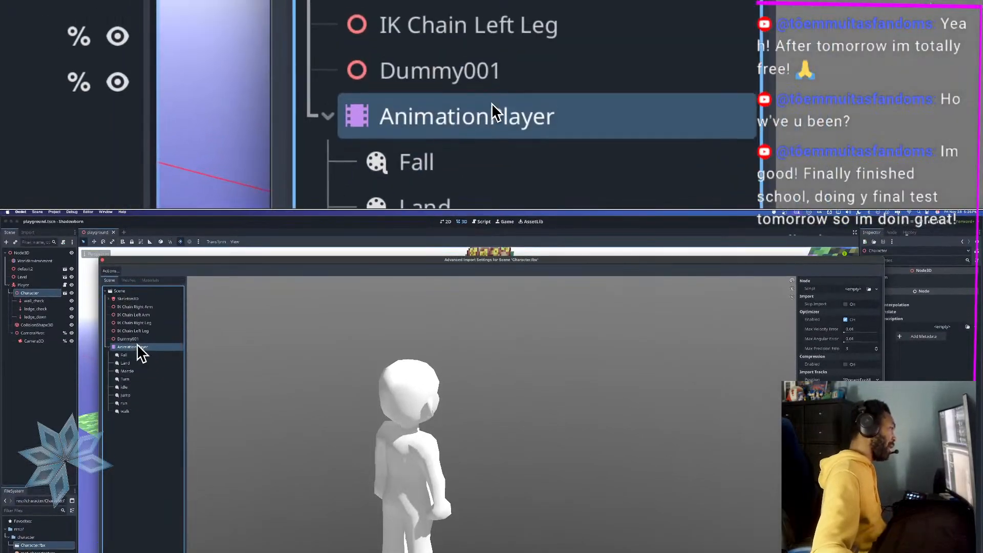
Step: Return to Opera, watch the tutorial through setting the Idle animation's loop mode, and pause it
key(super+Tab)
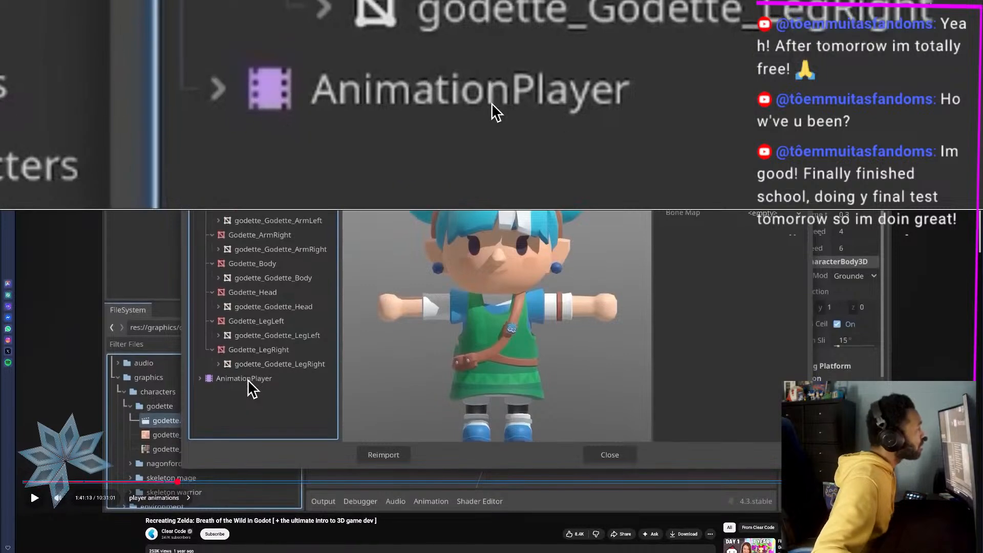
key(super+Tab)
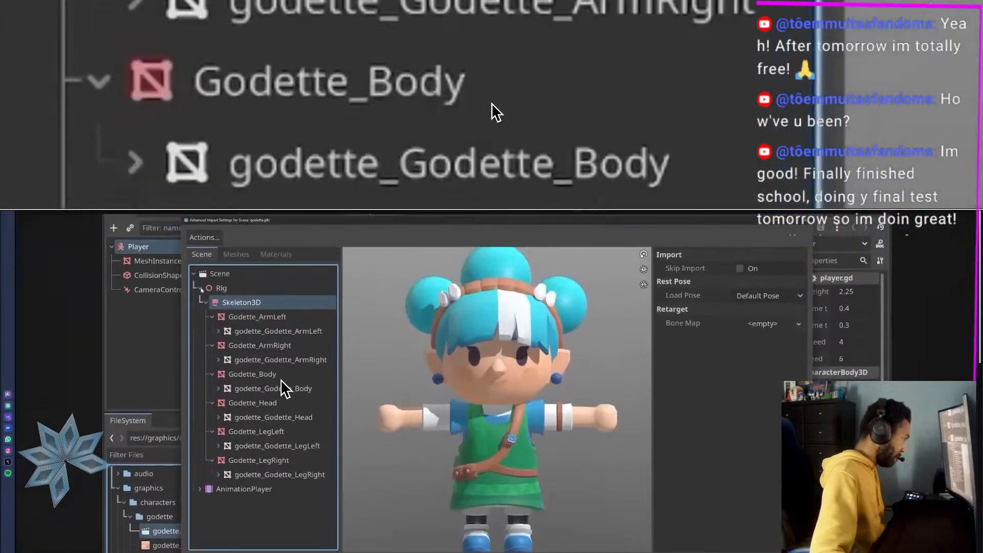
click(269, 380)
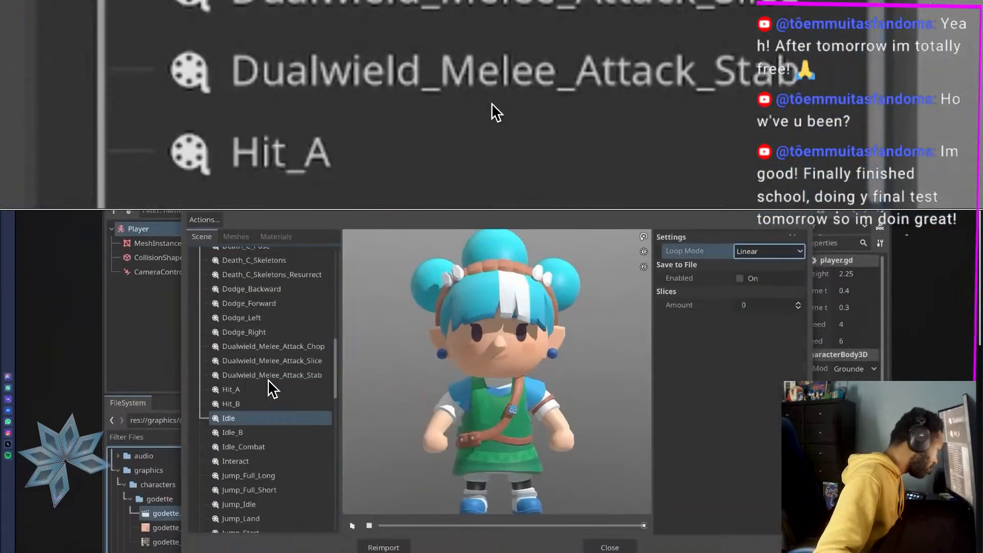
key(space)
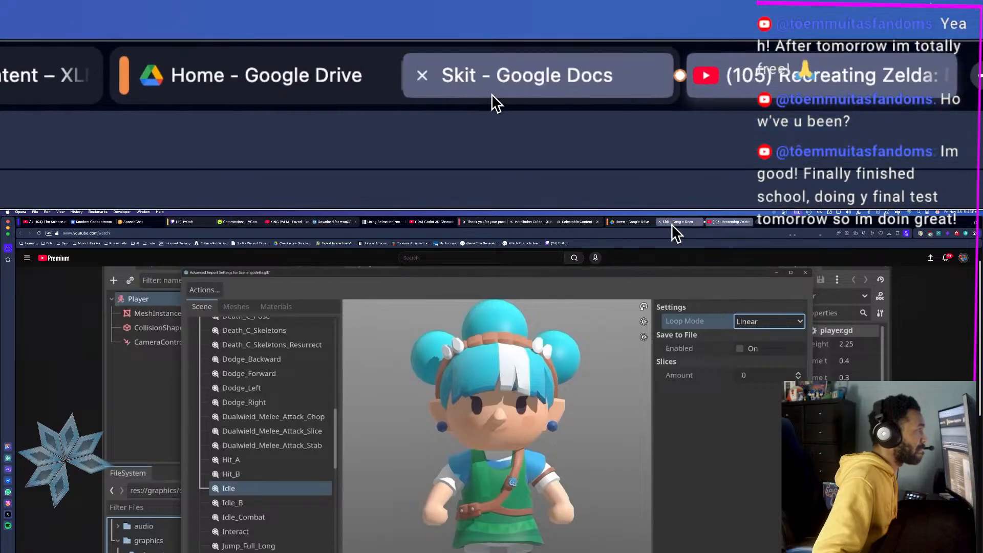
Step: Close the Google Docs, Google Drive and XLN Audio pages in the browser, and open the Godot 3D character tutorial
click(677, 222)
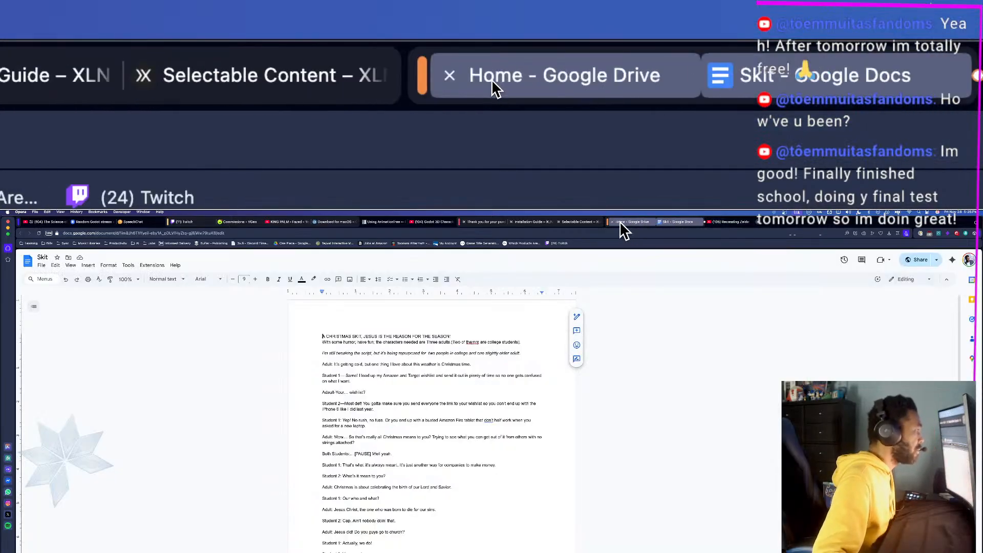
key(super+w)
key(super+w)
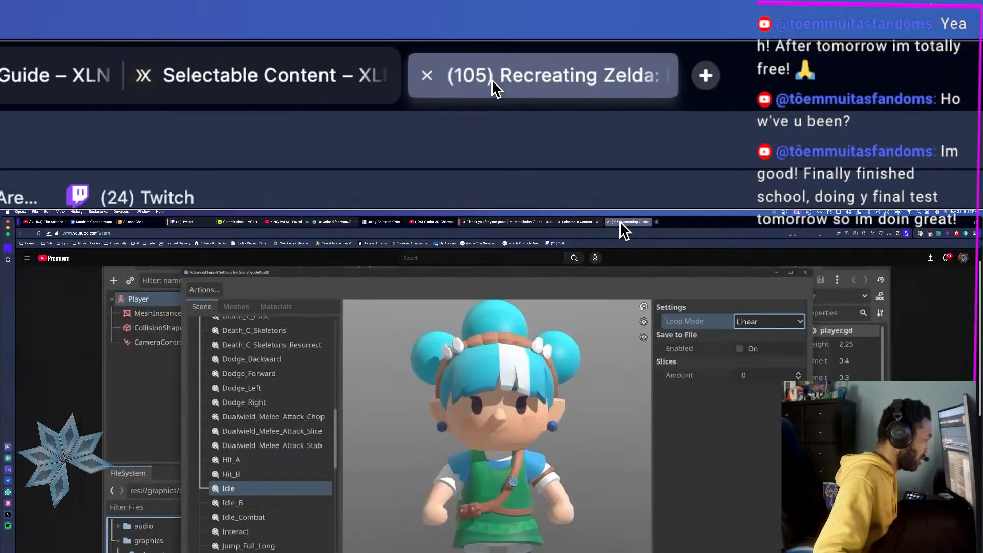
click(588, 221)
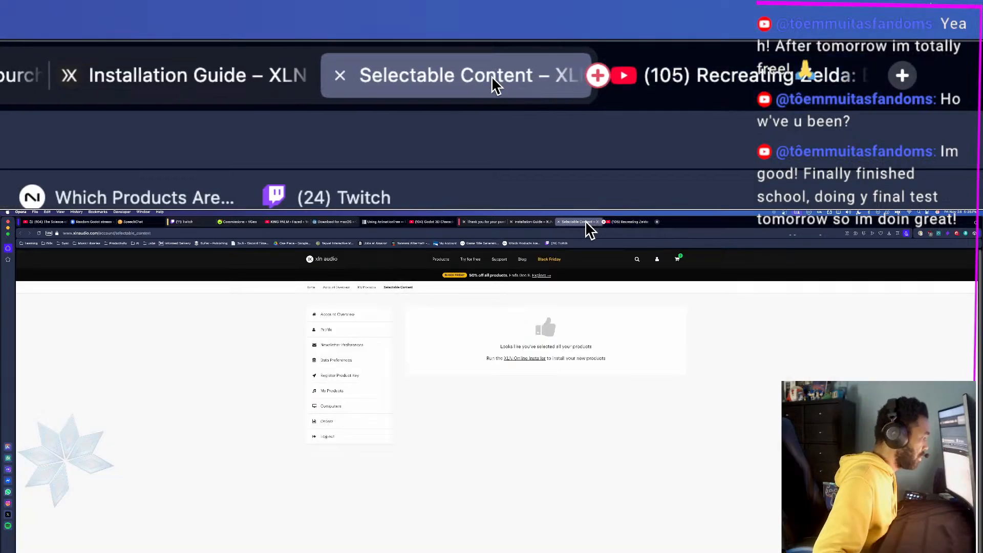
key(super+w)
key(super+w)
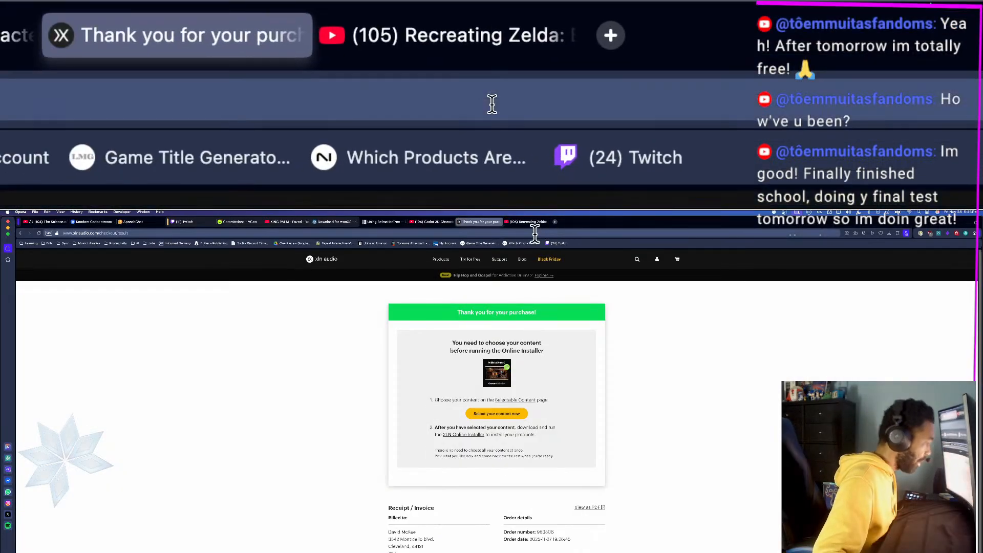
key(super+w)
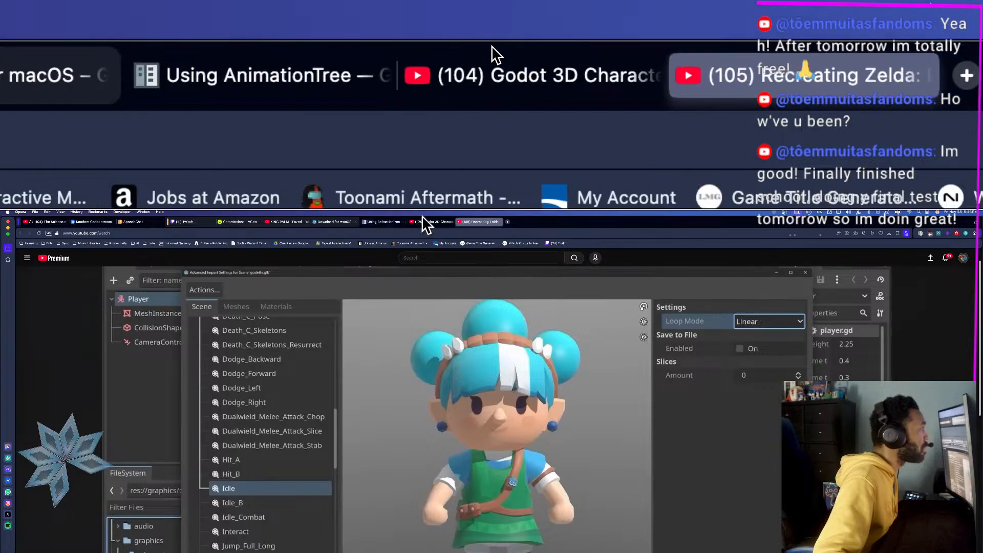
click(431, 221)
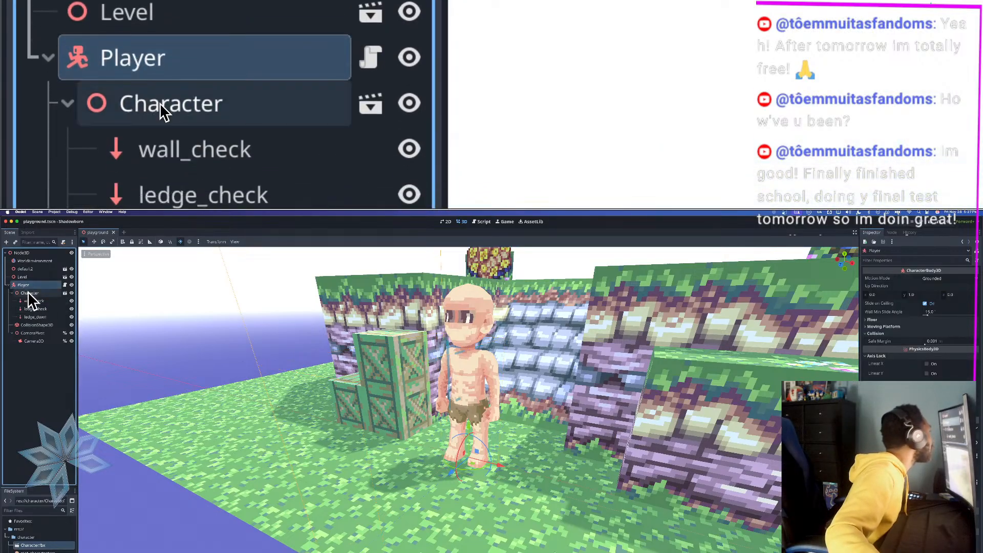
Step: Add an AnimationTree as a child of the Character node in Godot, and check the tutorial's AnimationTree setup in Opera
key(super+a)
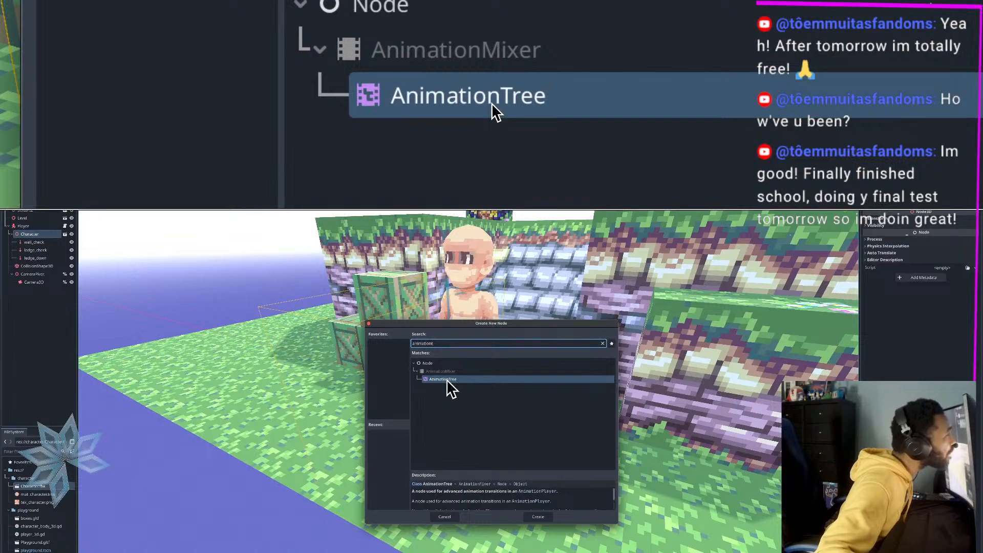
double_click(448, 380)
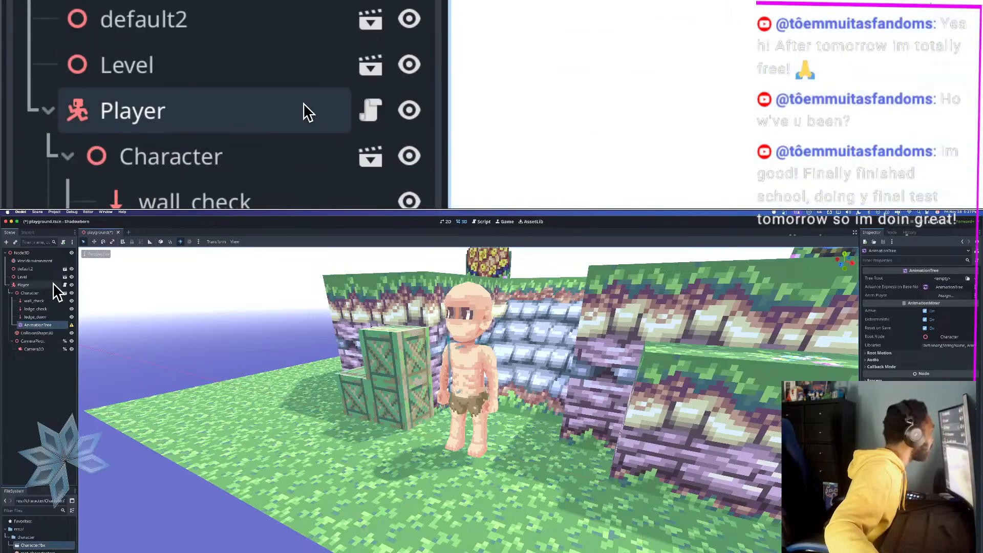
key(super+Tab)
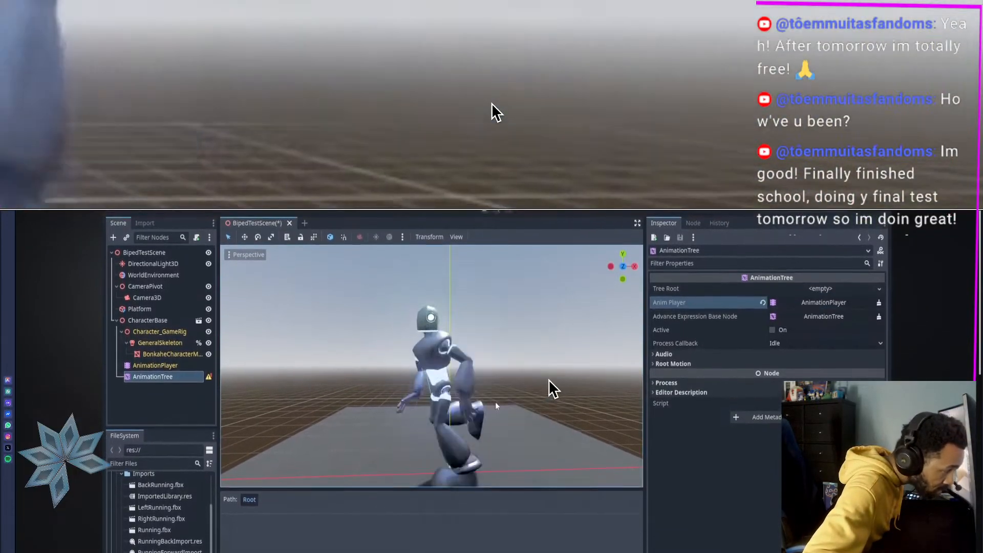
key(space)
key(super+Tab)
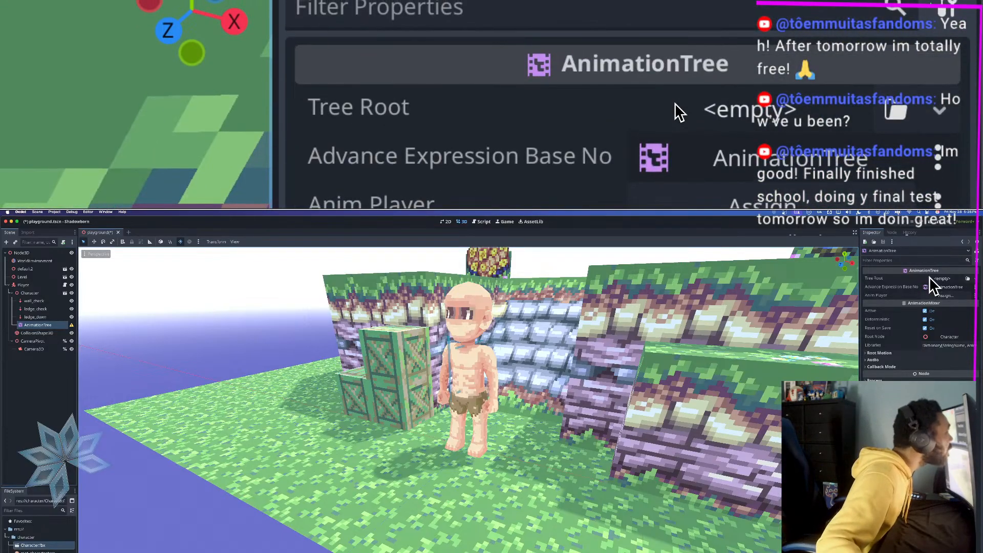
Step: Try to choose or load a Tree Root for the AnimationTree and to assign its Anim Player
click(958, 279)
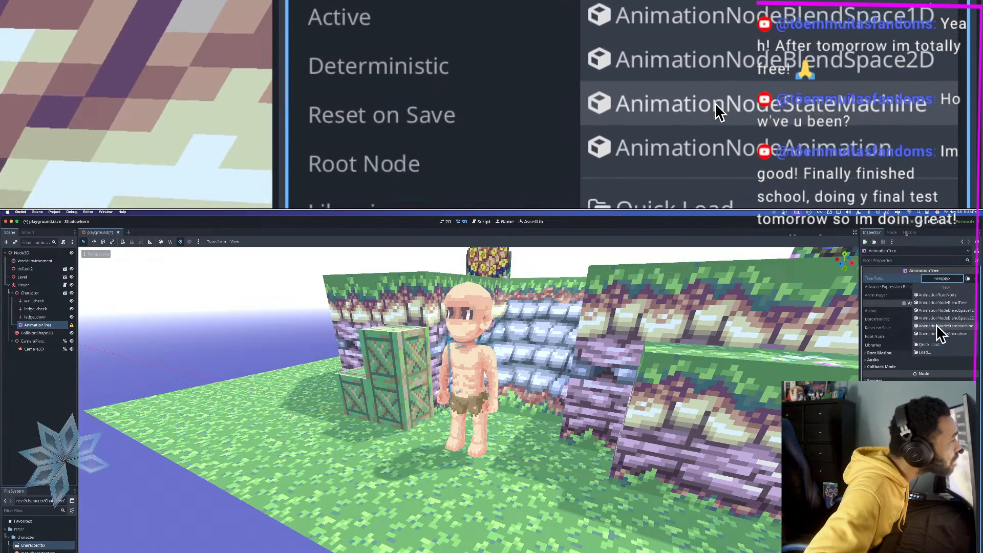
click(944, 281)
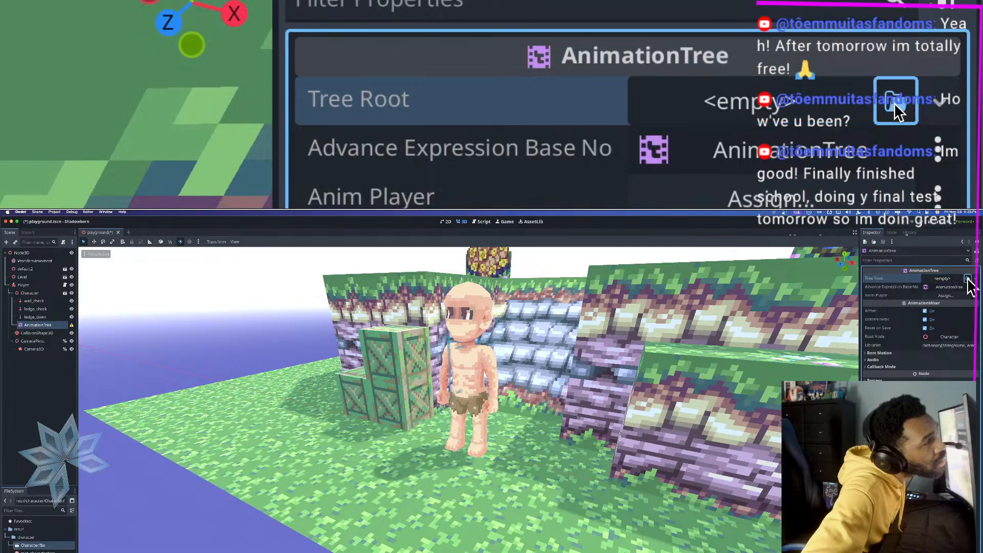
click(967, 279)
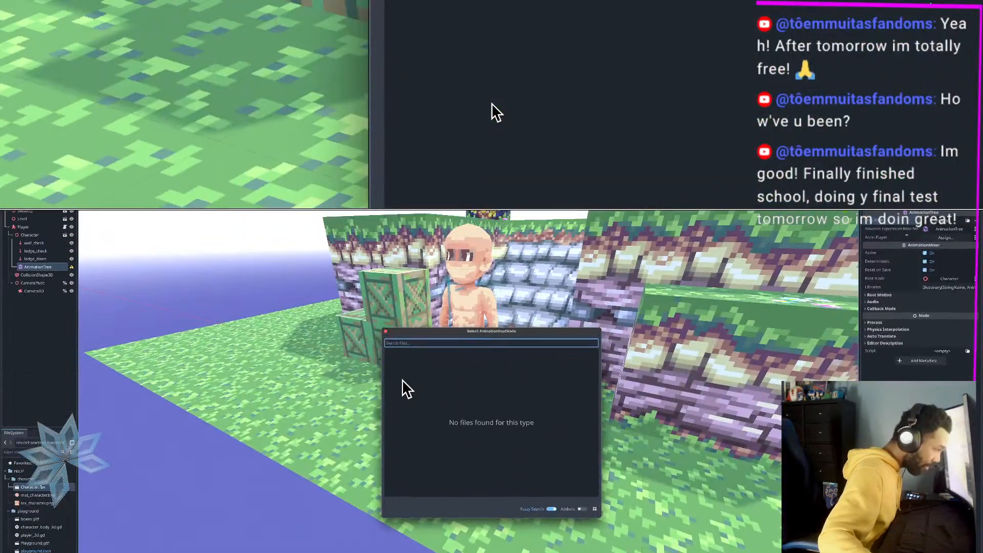
key(Escape)
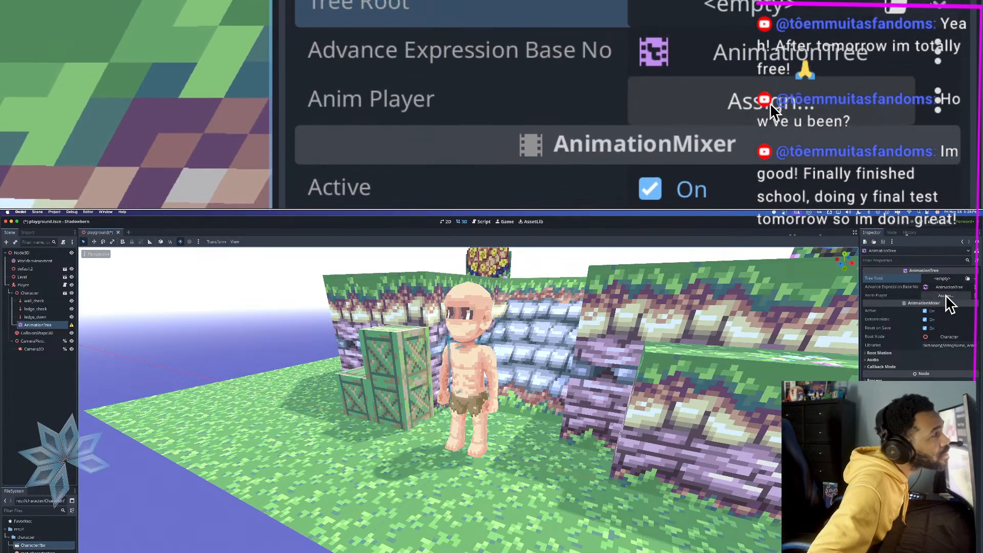
click(944, 295)
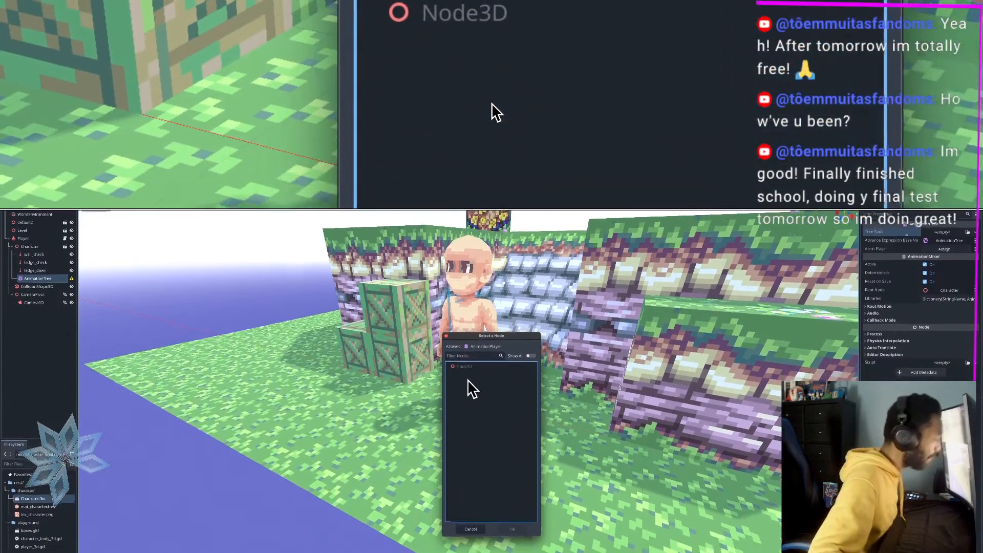
key(Escape)
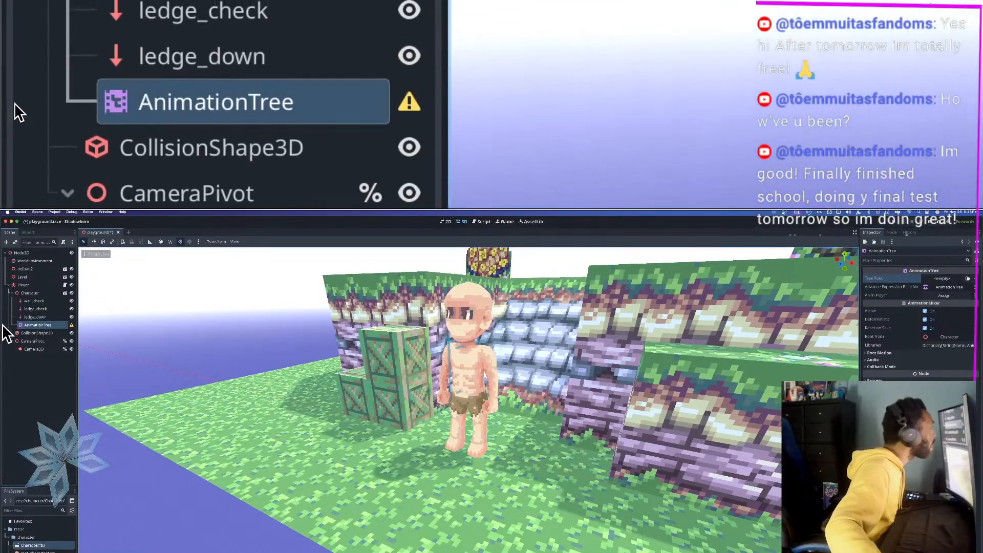
Step: Move the AnimationTree directly under Player, and try to assign its Anim Player from the full list of scene nodes
drag(31, 323, 31, 291)
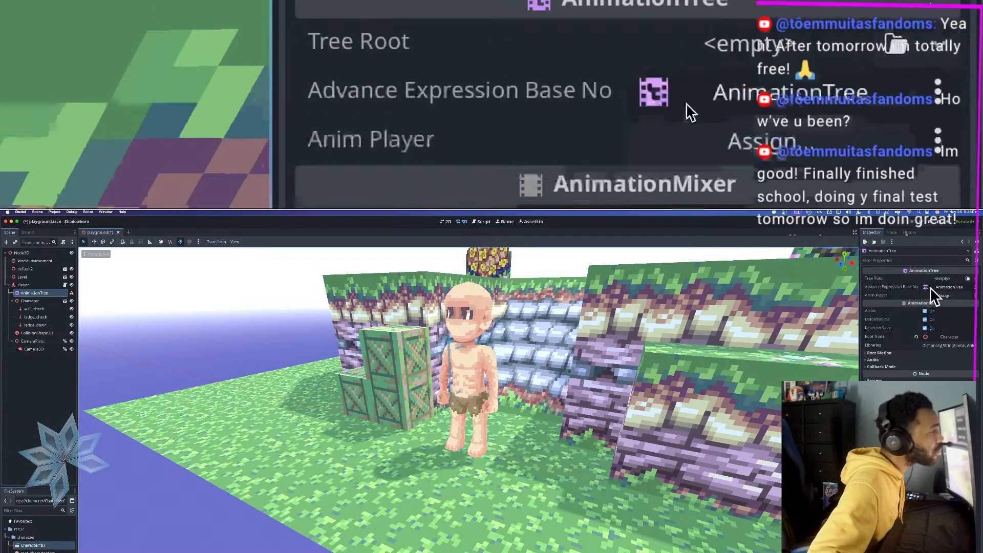
click(946, 296)
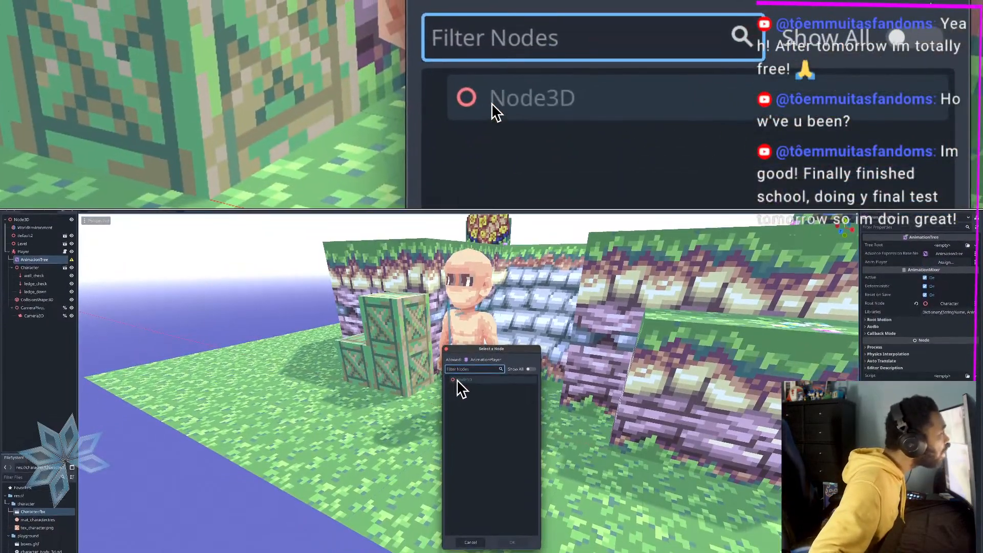
click(458, 379)
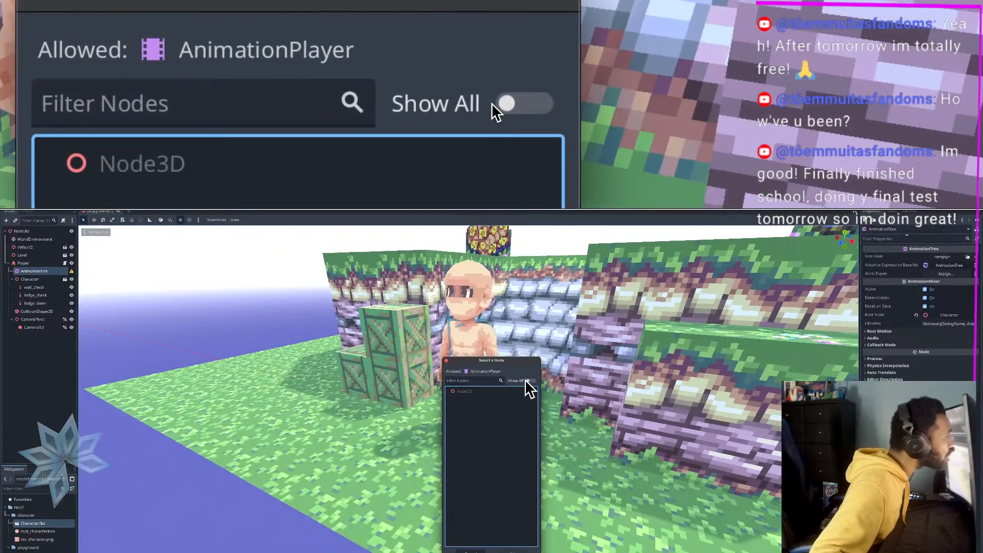
click(527, 380)
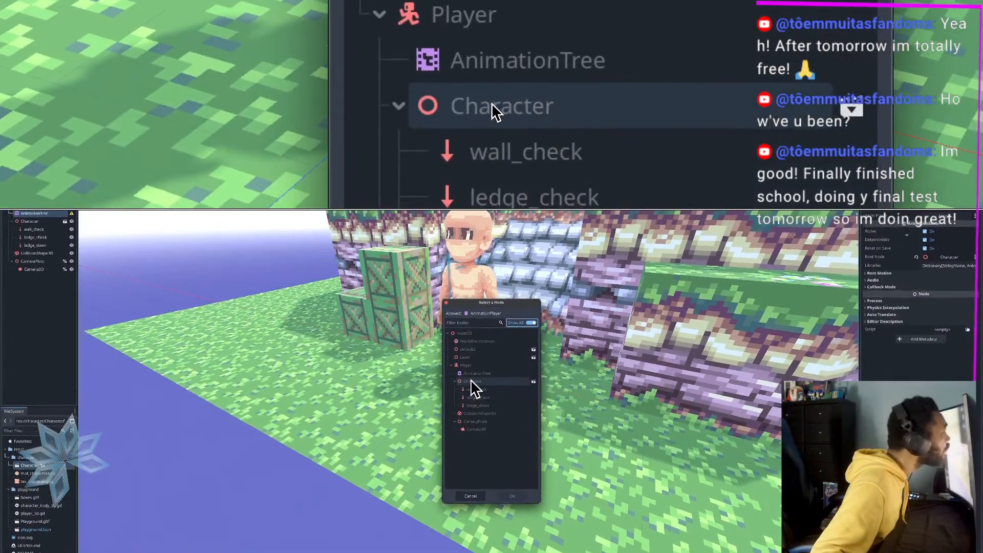
click(472, 356)
click(472, 380)
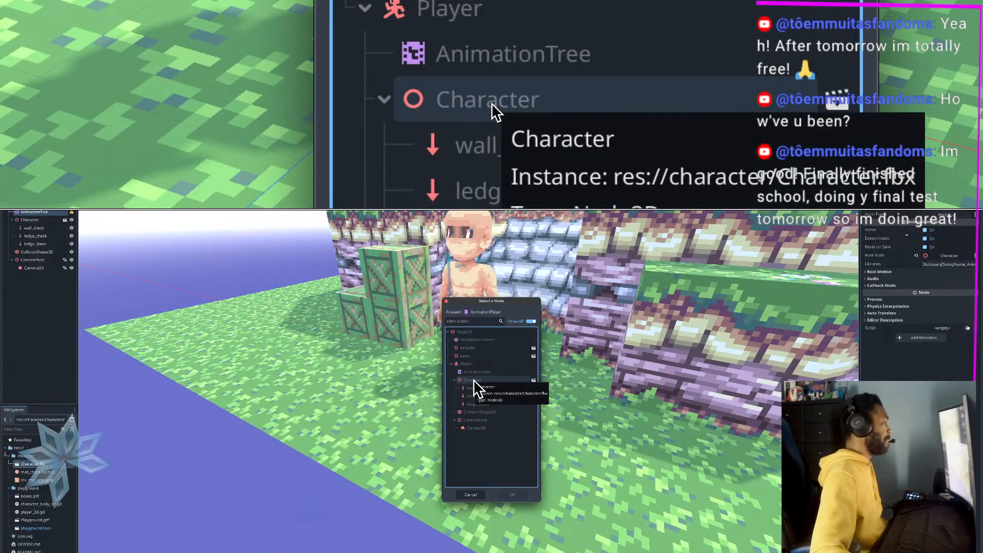
key(Escape)
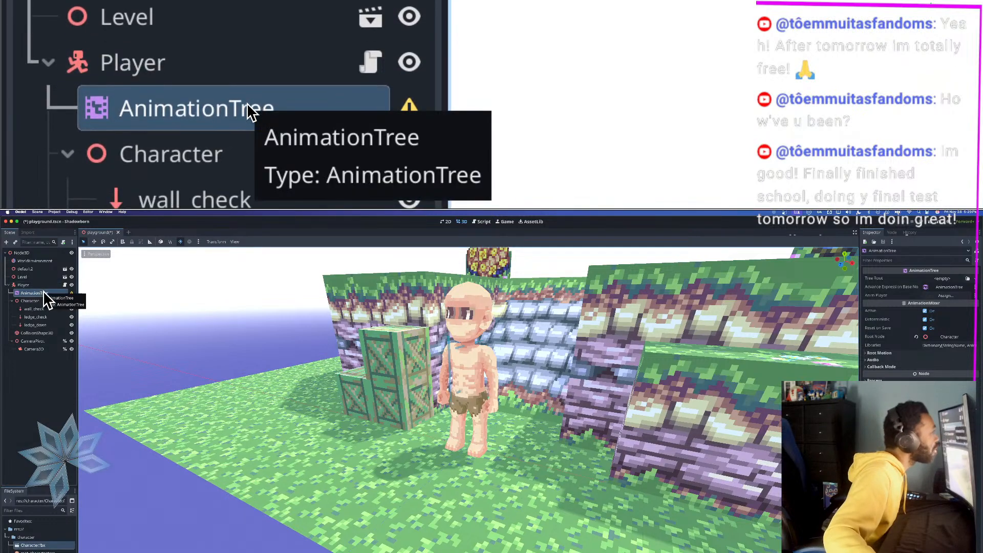
Step: Delete the AnimationTree node from under Player
right_click(47, 292)
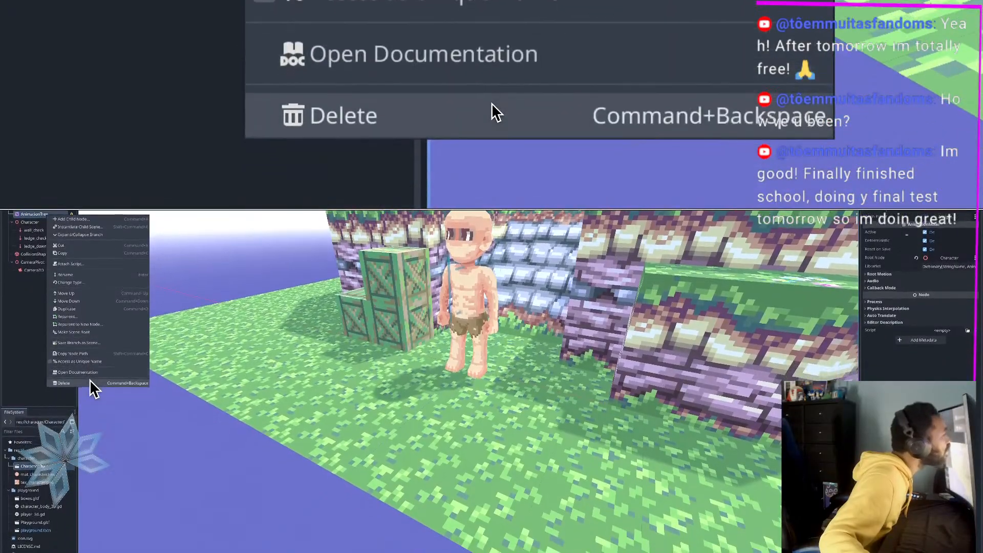
click(88, 400)
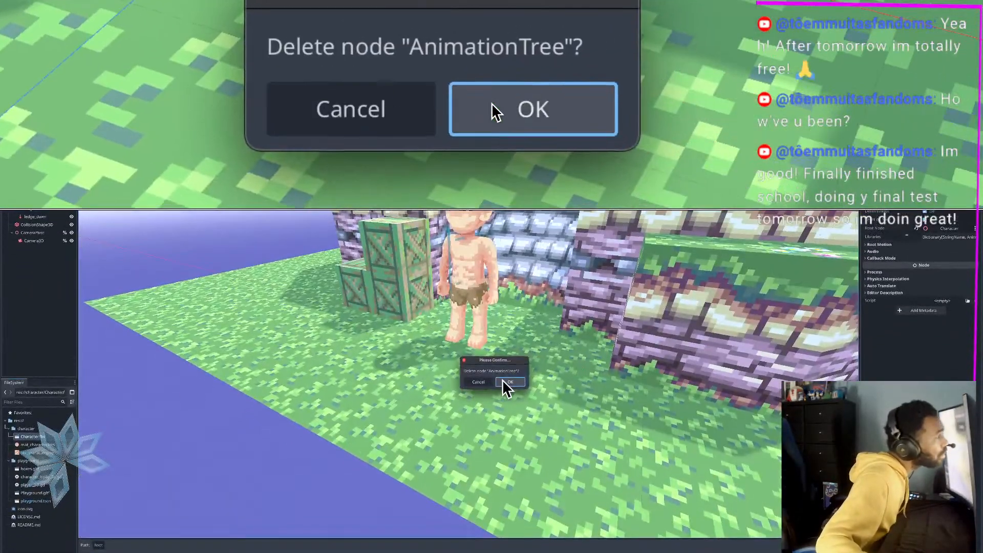
click(503, 381)
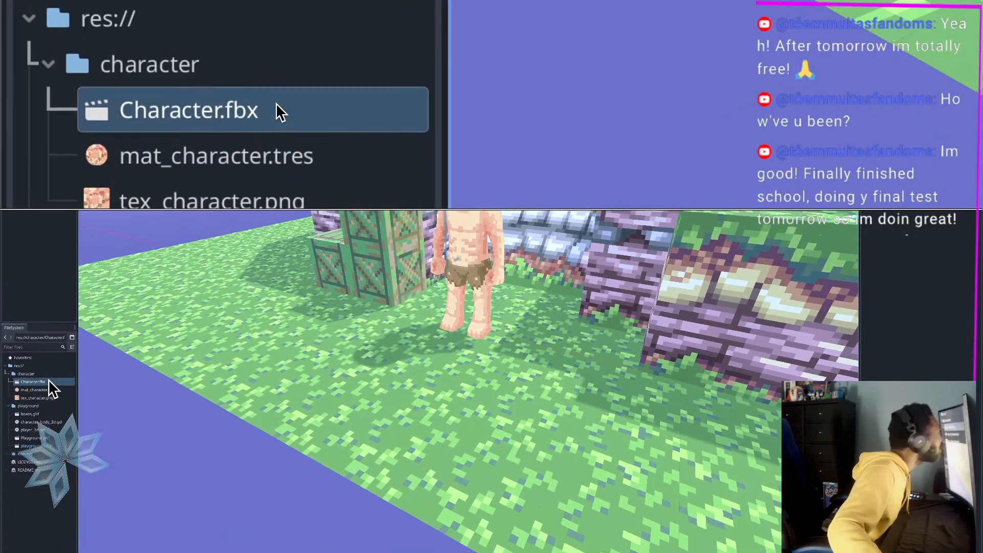
Step: Open the advanced import settings of Character.fbx, examine its scene nodes and animations, and close them
double_click(49, 369)
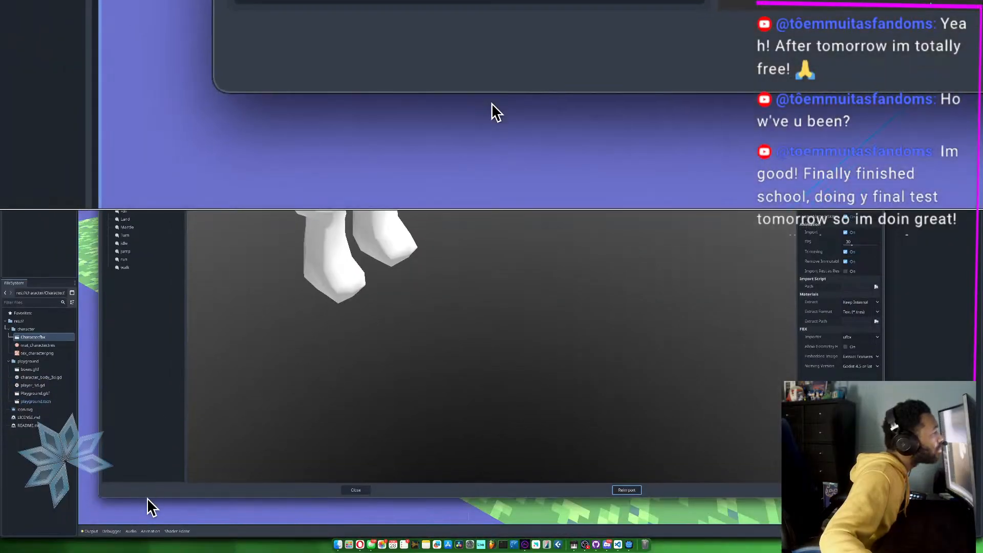
click(134, 429)
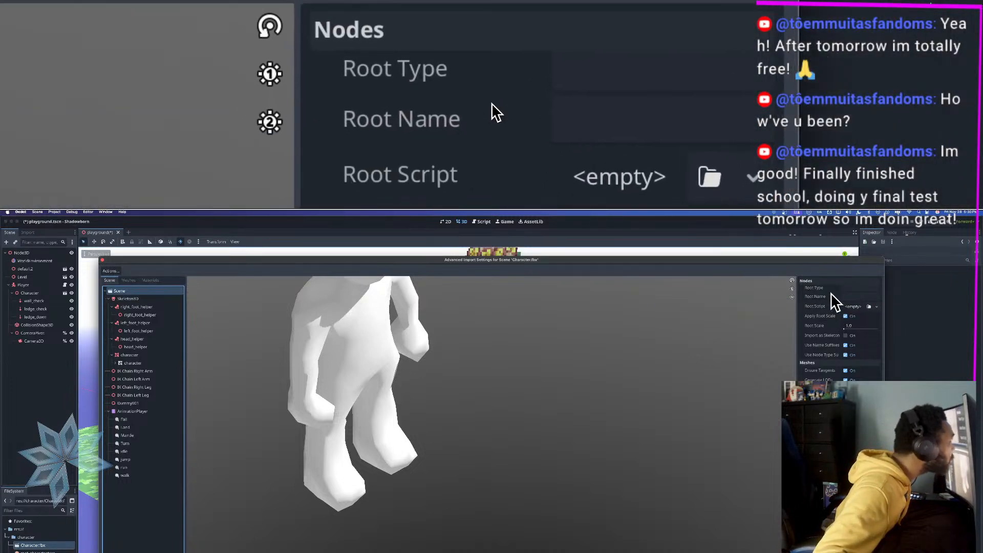
key(Escape)
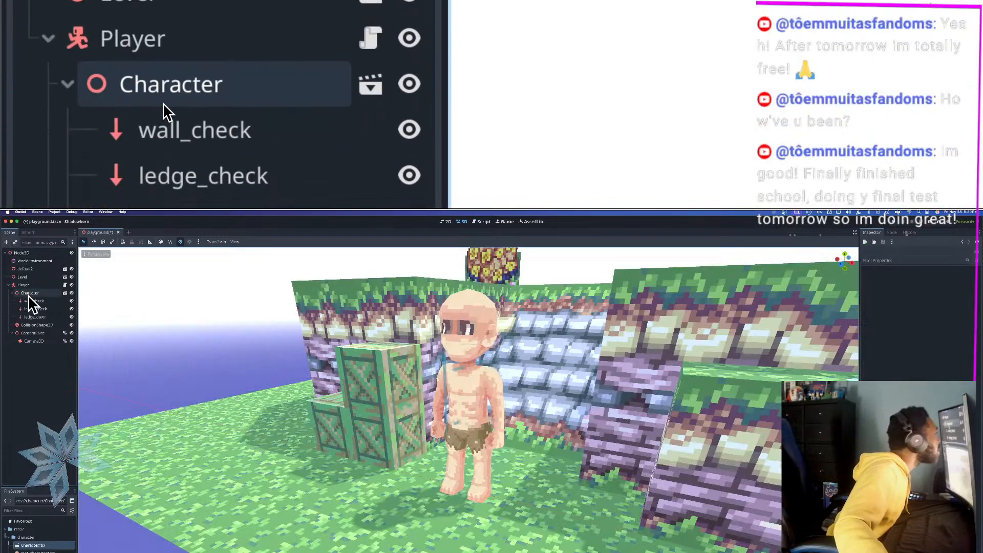
Step: Examine the Character and Player nodes and the Character branch in the scene tree
click(24, 292)
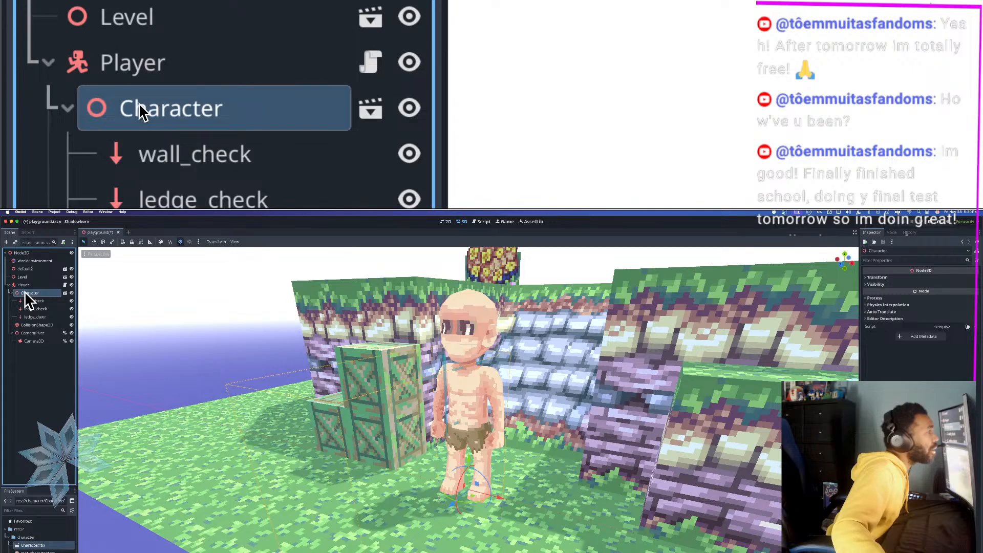
click(25, 291)
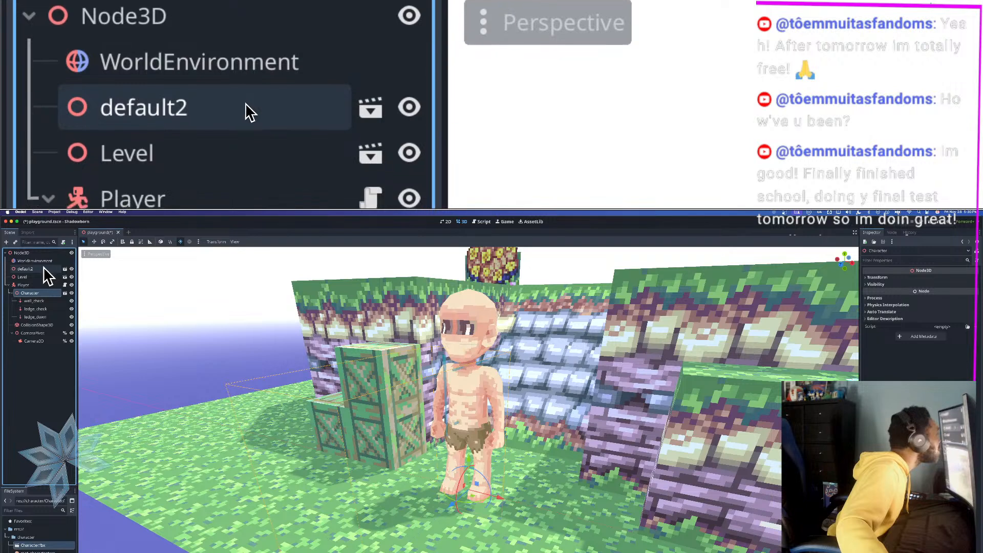
click(40, 277)
click(38, 284)
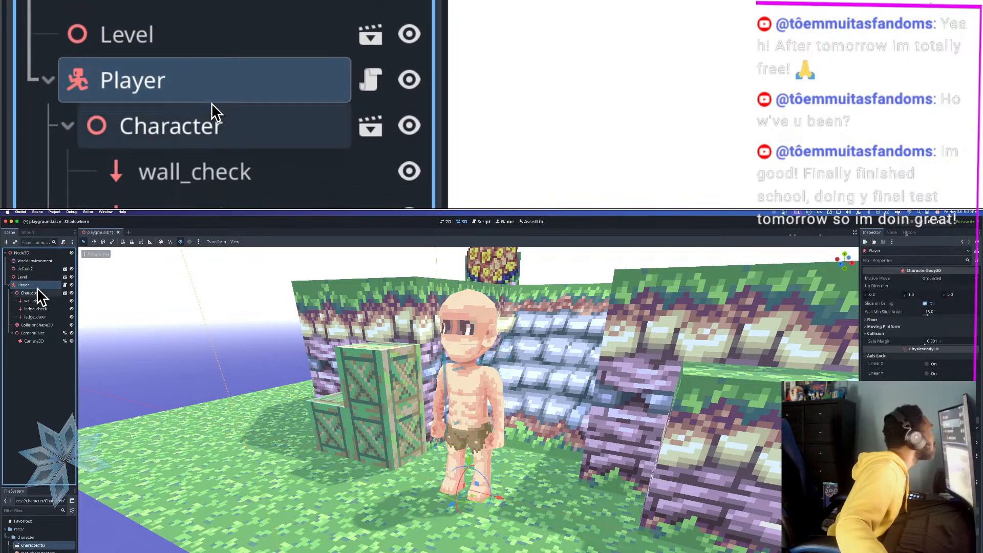
click(38, 293)
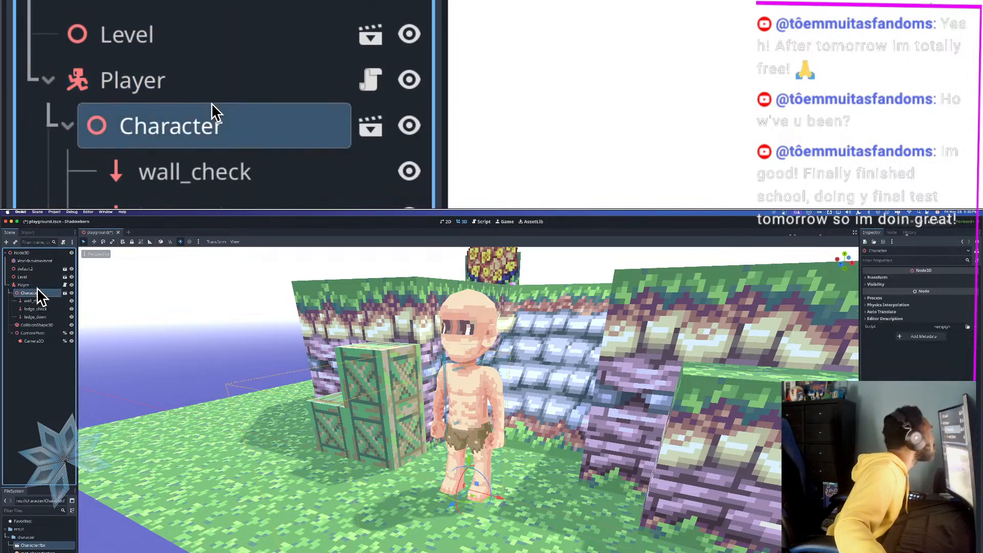
click(12, 292)
click(12, 293)
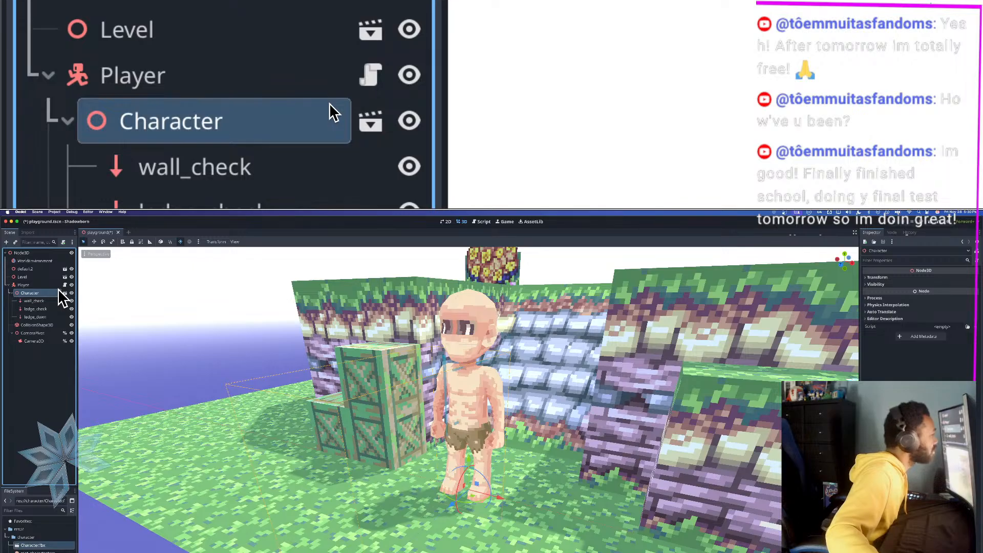
Step: Add an AnimationPlayer as a child node of Player
click(41, 283)
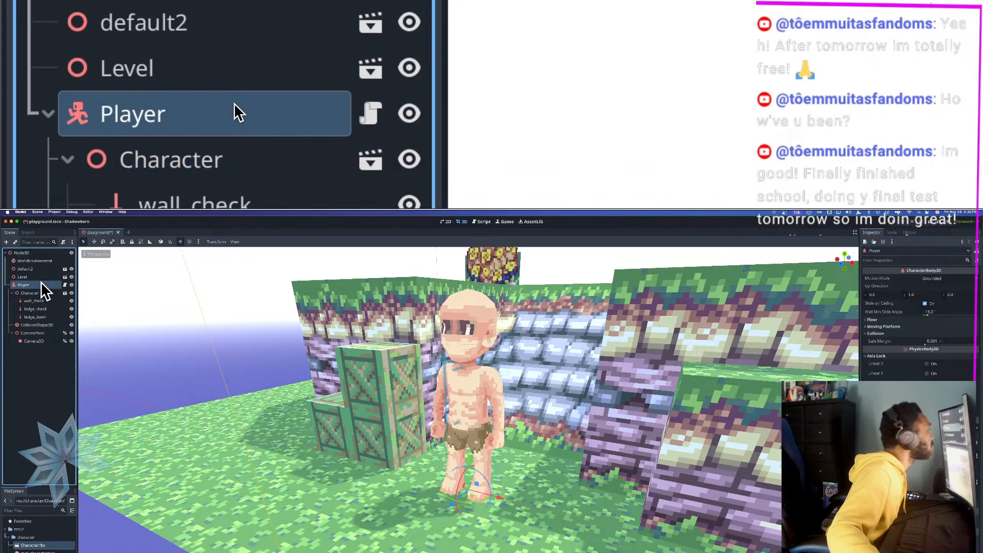
right_click(41, 283)
mouse_move(54, 285)
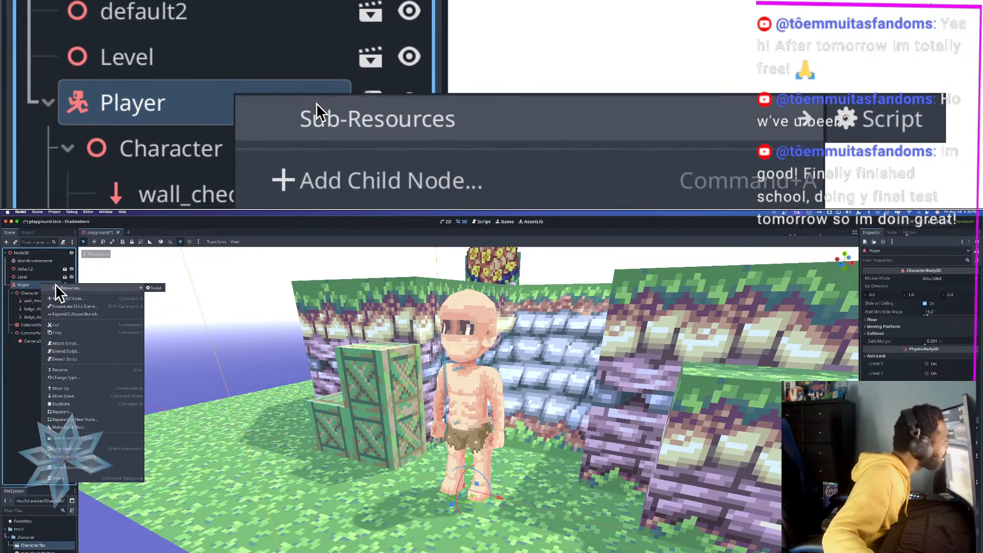
click(69, 297)
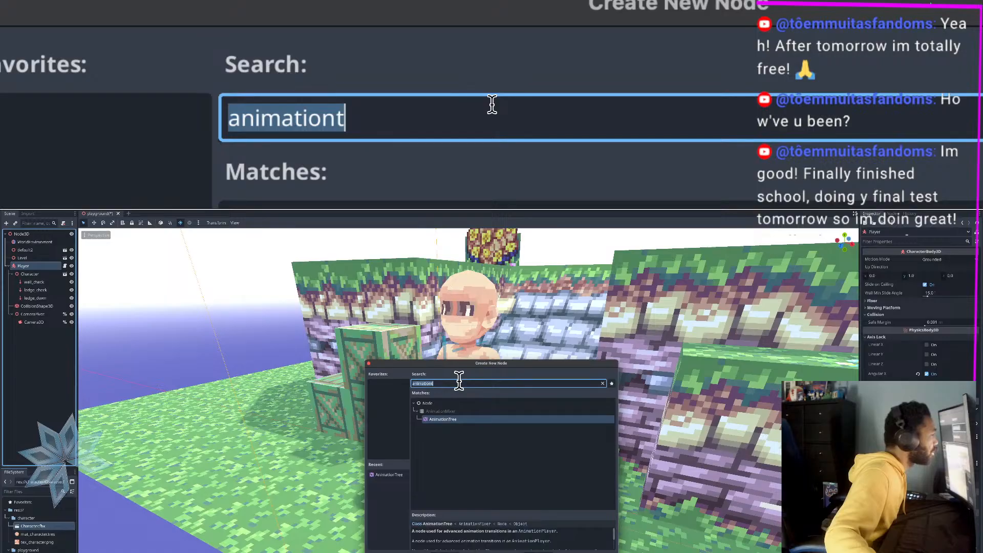
key(BackSpace)
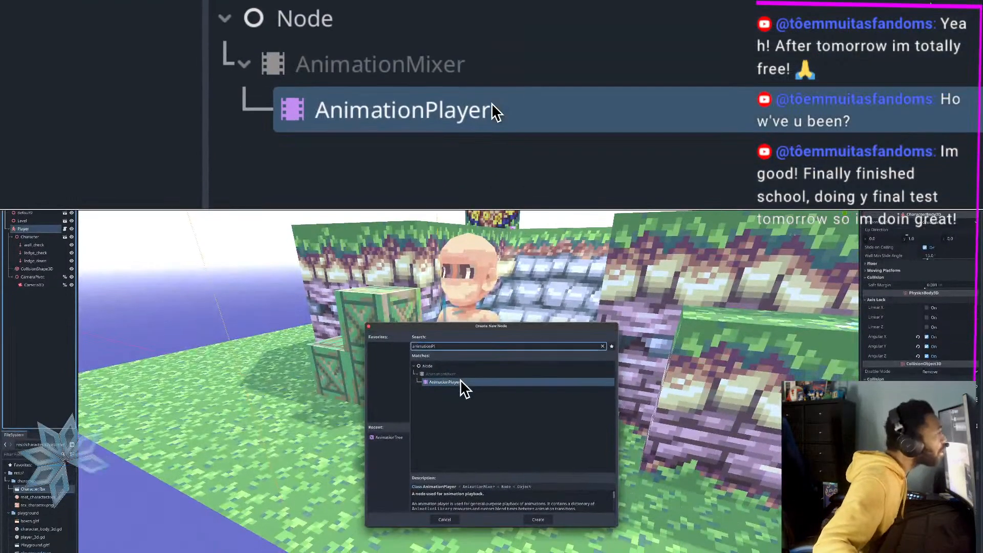
click(461, 419)
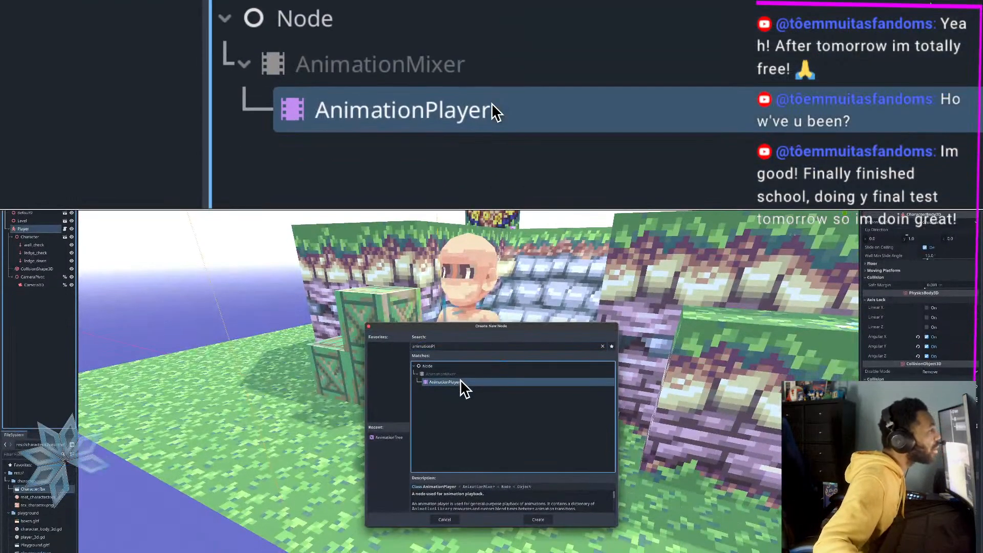
double_click(460, 381)
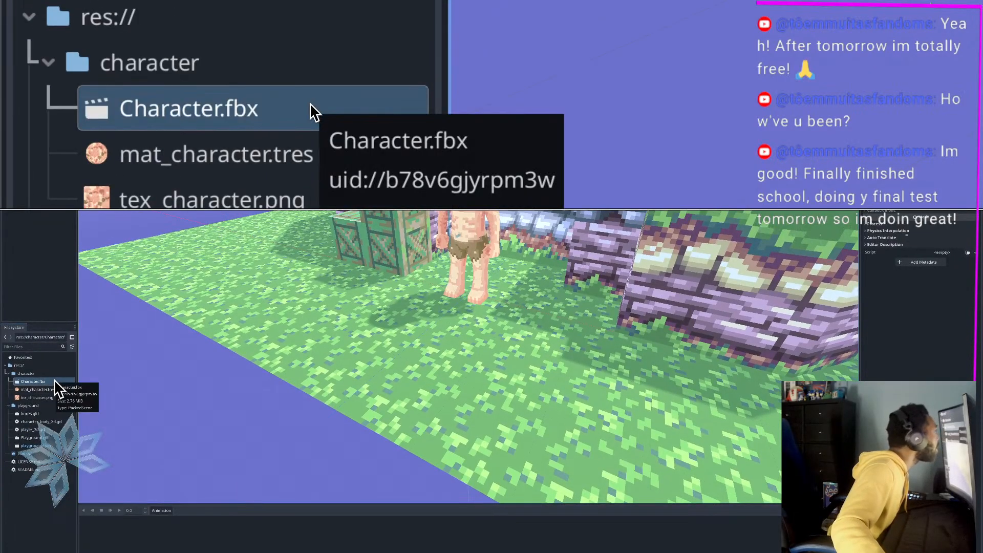
Step: Reopen the advanced import settings of Character.fbx and examine its AnimationPlayer and the Turn animation
double_click(54, 381)
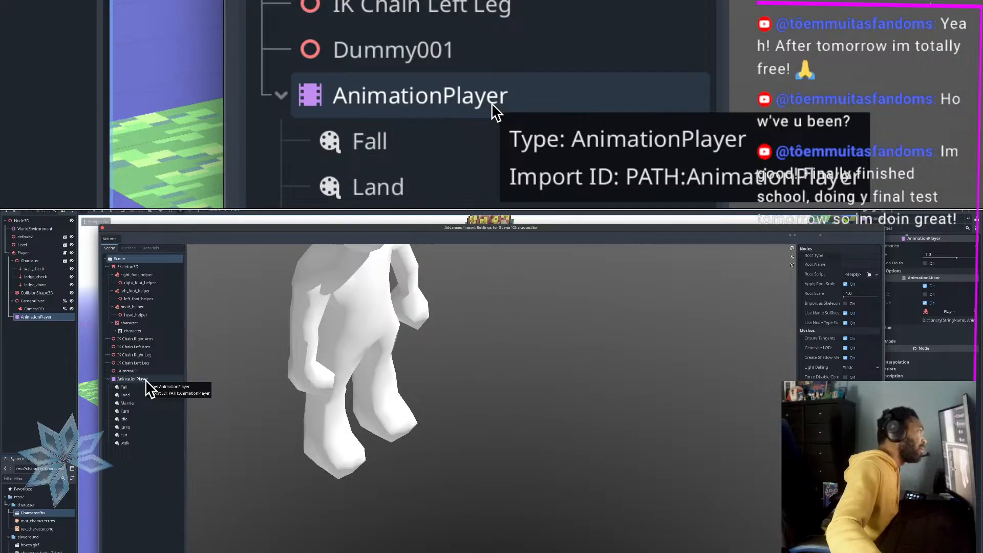
click(146, 379)
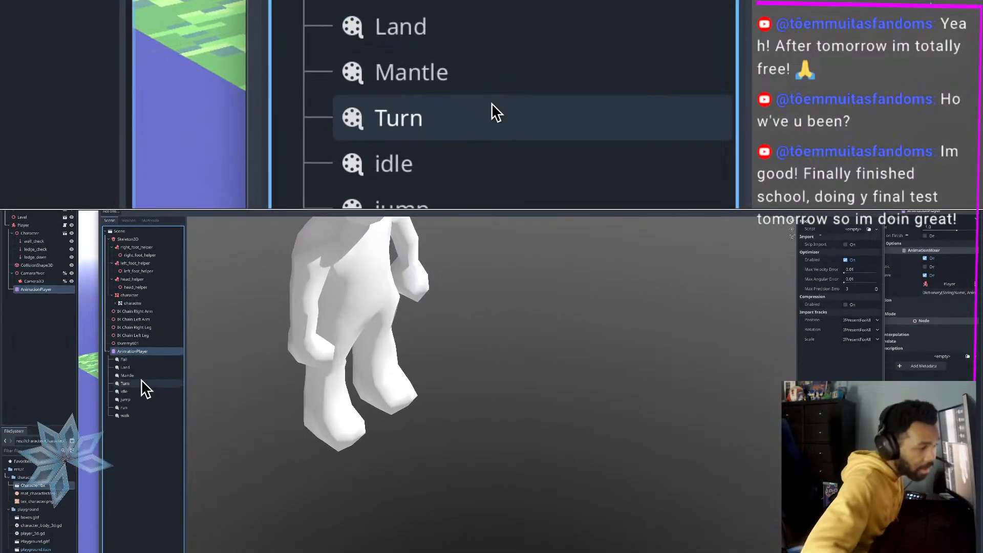
click(141, 381)
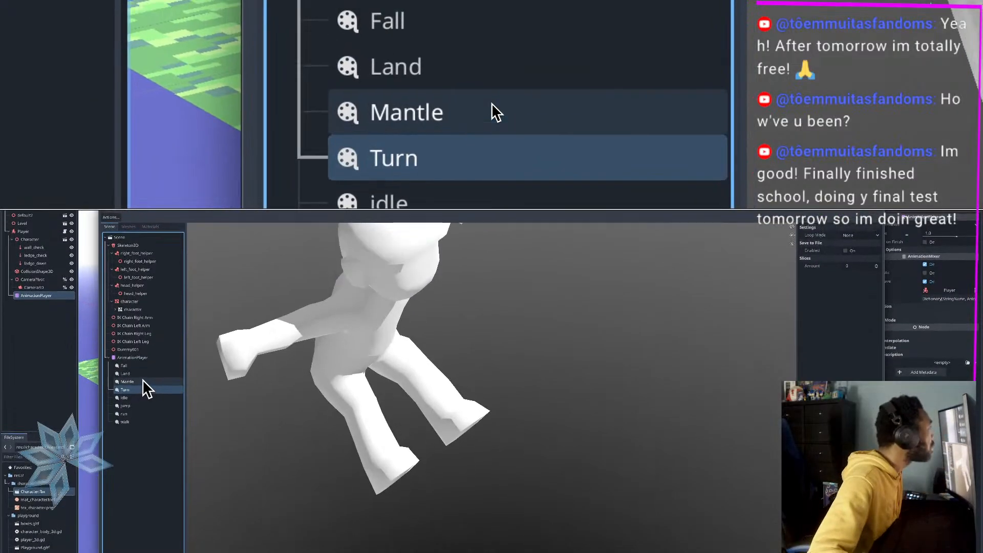
click(145, 357)
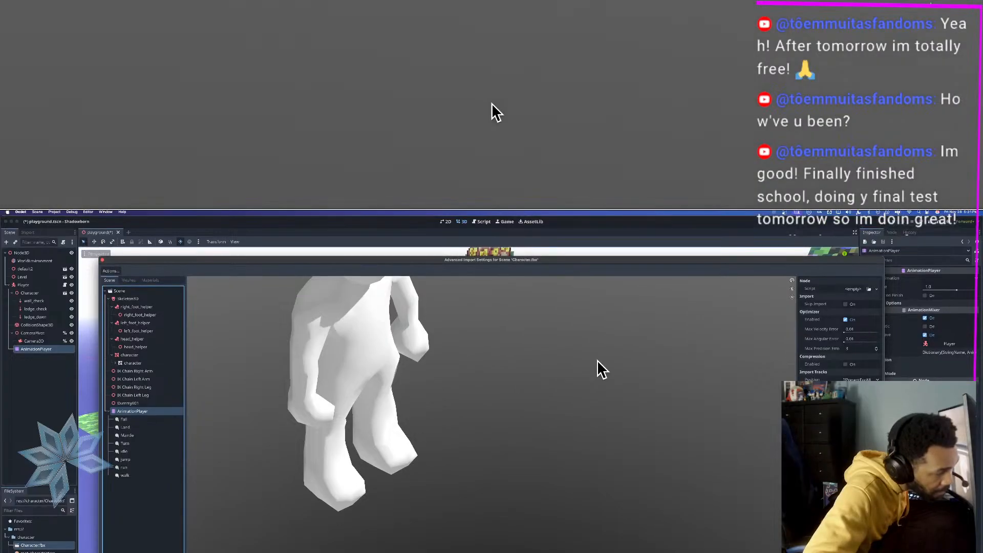
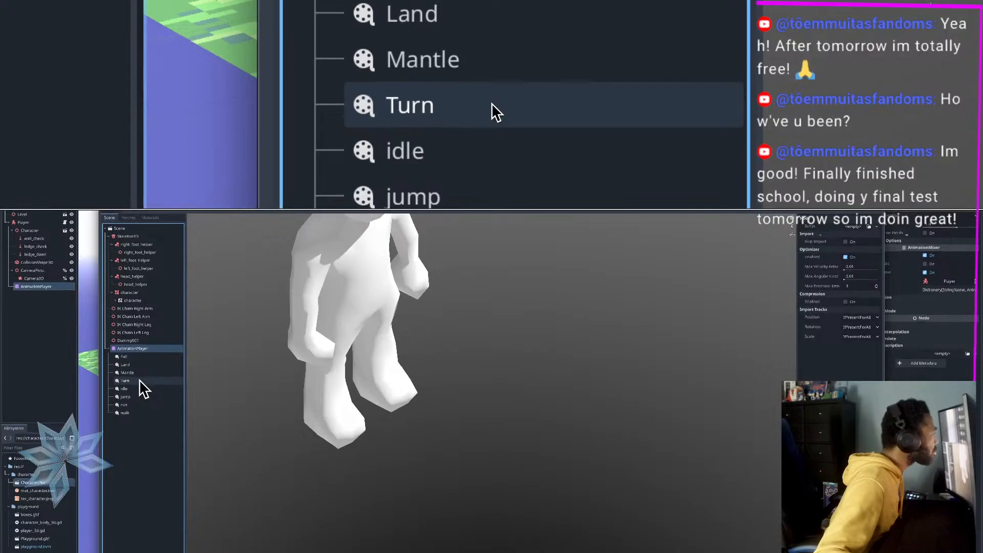
Step: Enable Save to File for the Turn animation in the import settings and open the file chooser for its path
click(140, 380)
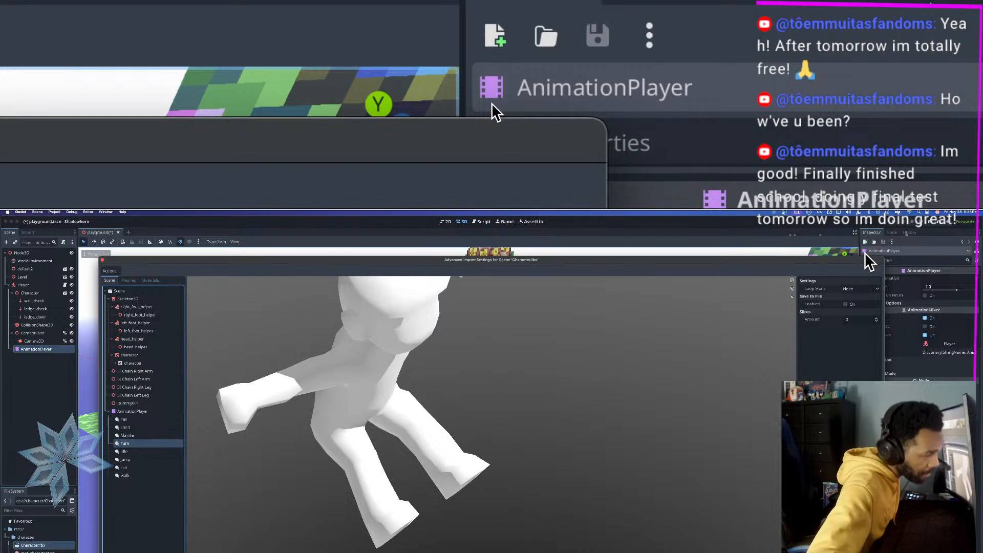
drag(829, 261, 807, 237)
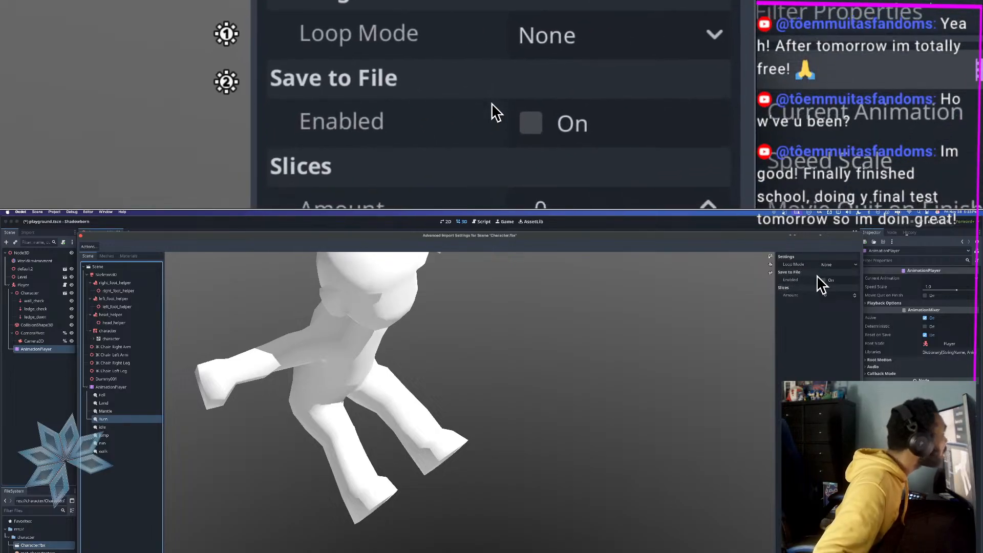
click(823, 279)
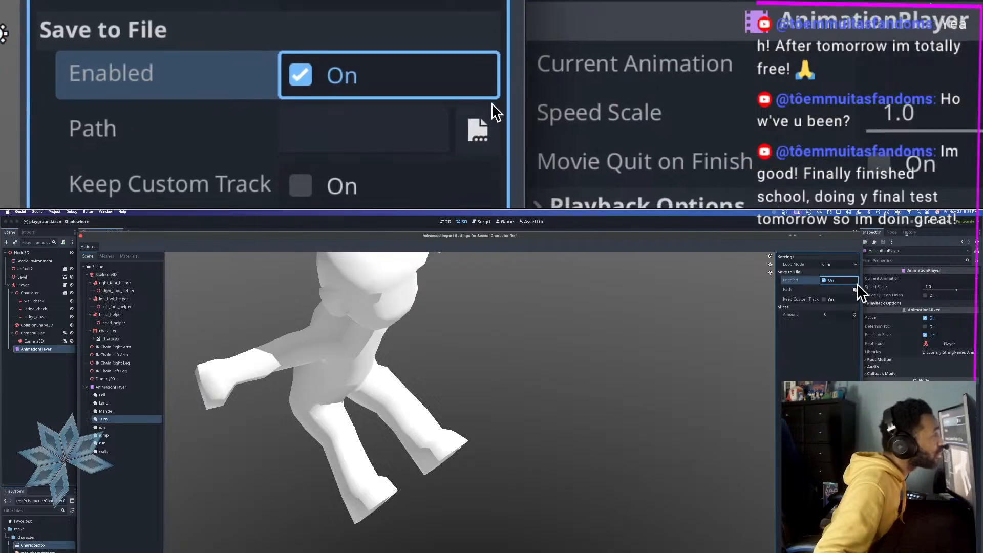
click(855, 290)
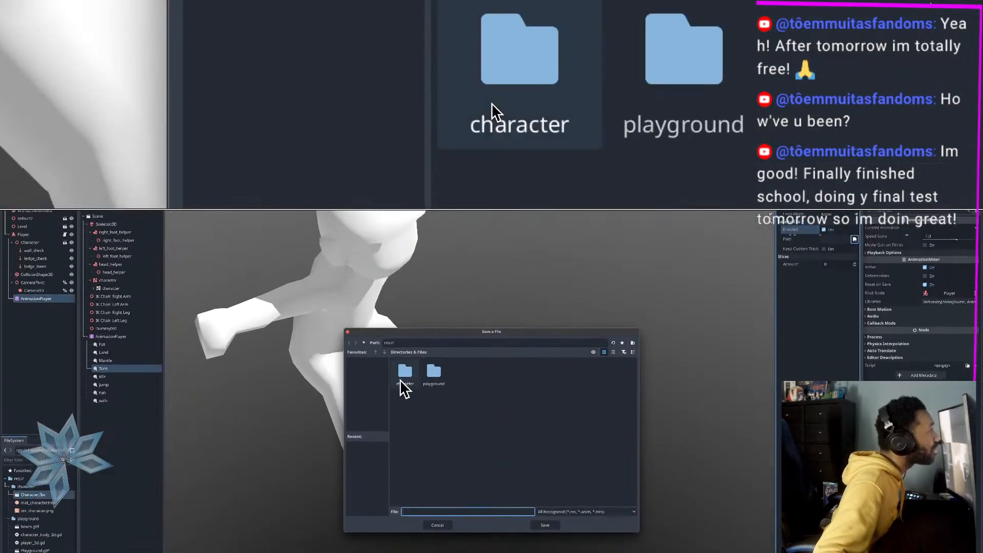
Step: Create a folder named Animations inside the character folder and choose it as the save location for the Turn animation
double_click(404, 381)
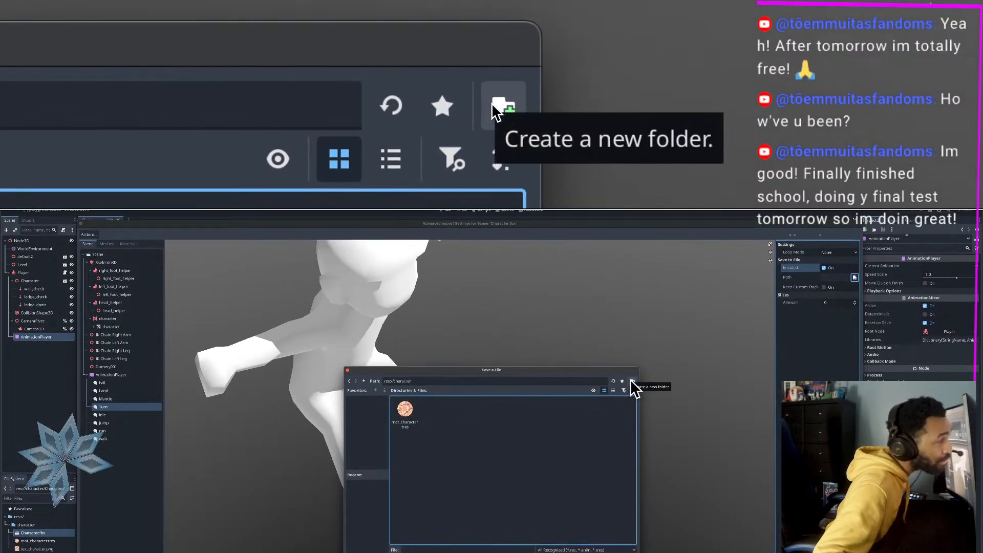
click(632, 381)
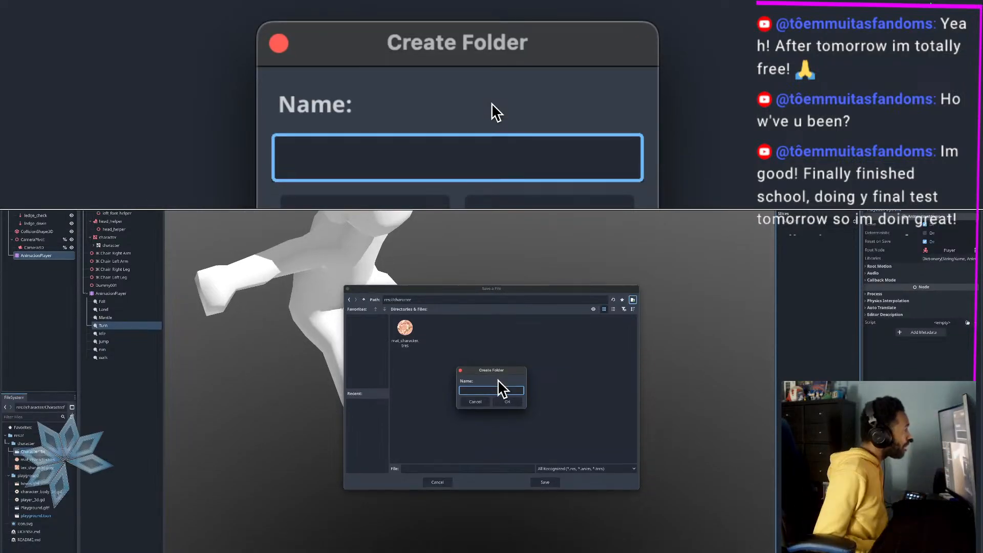
text(Animations)
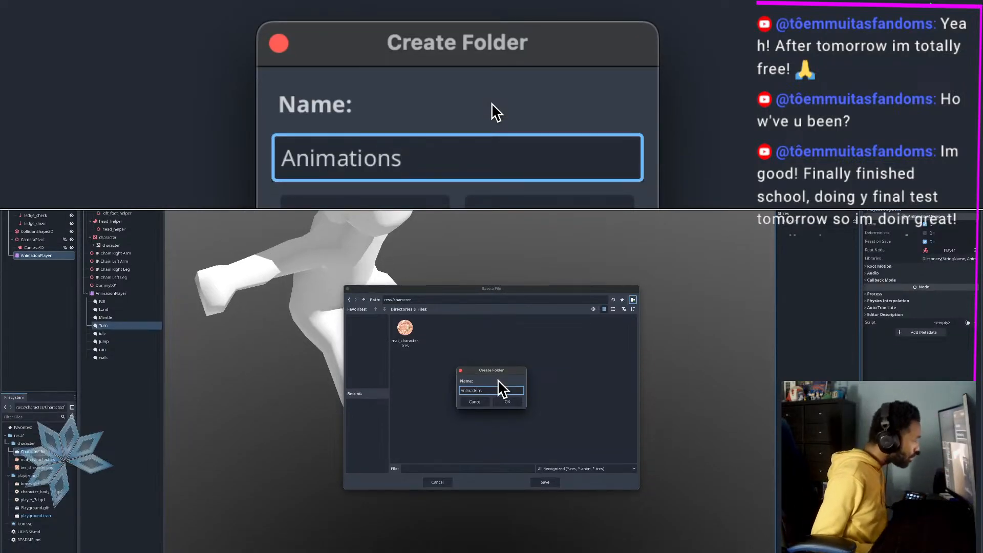
key(Return)
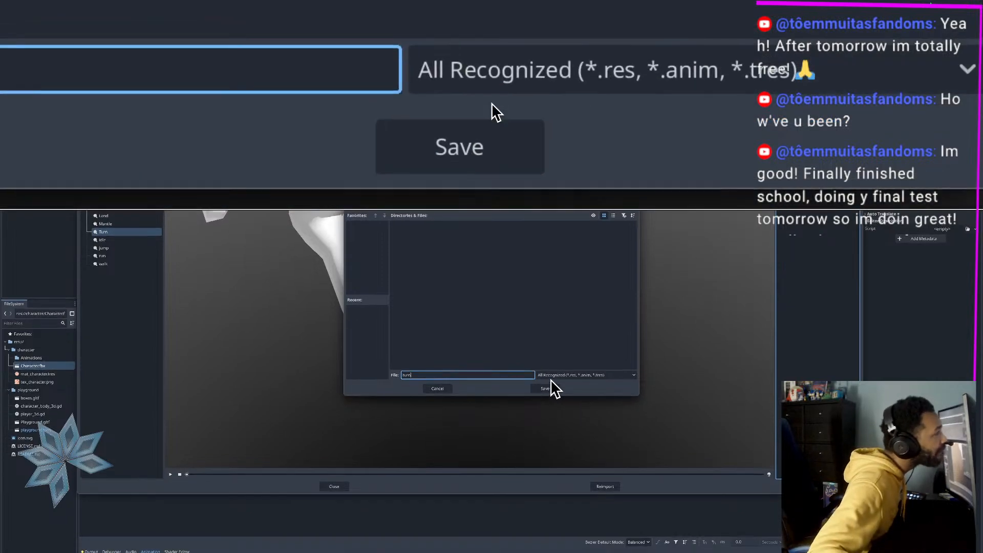
click(546, 392)
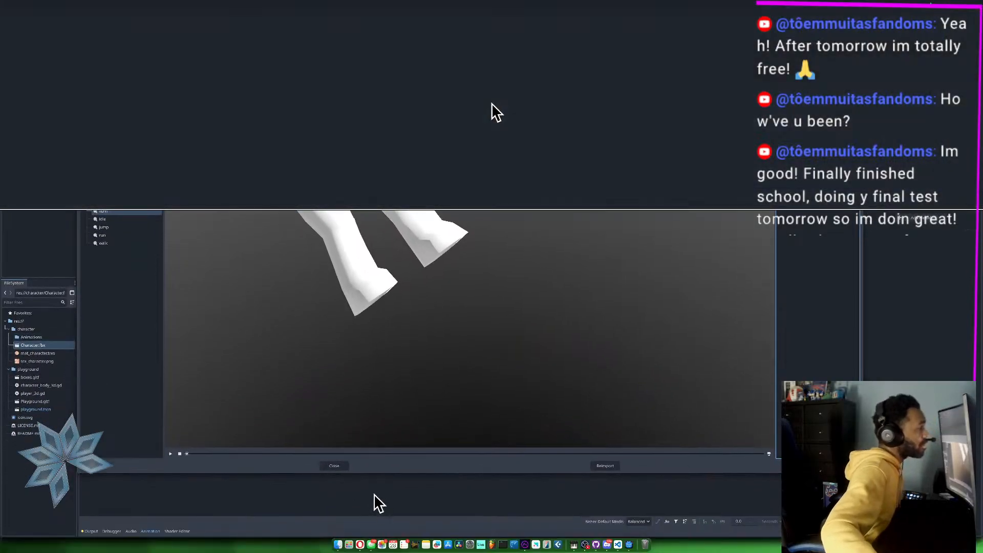
Step: Close the import settings without reimporting, and check the character and Animations folders for the saved animation file
click(330, 465)
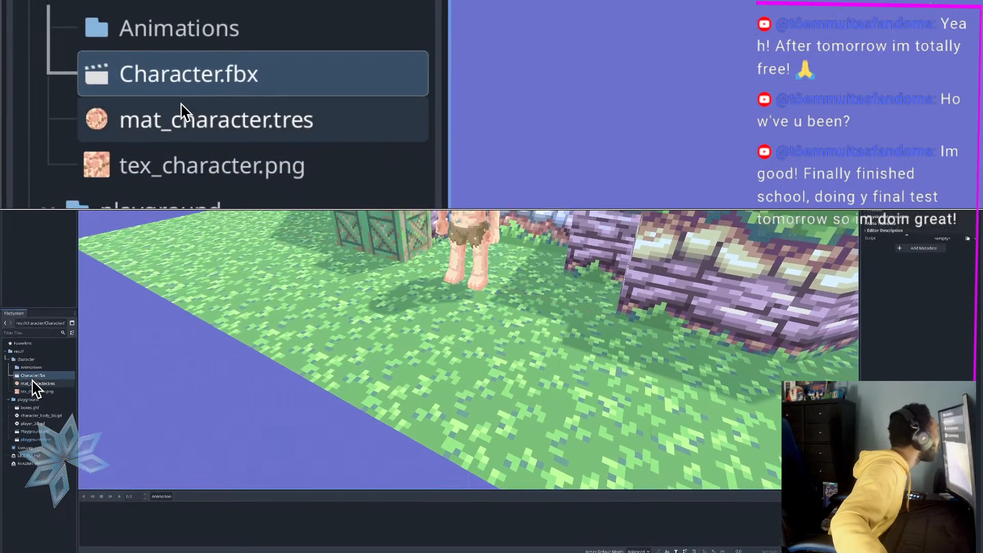
click(23, 379)
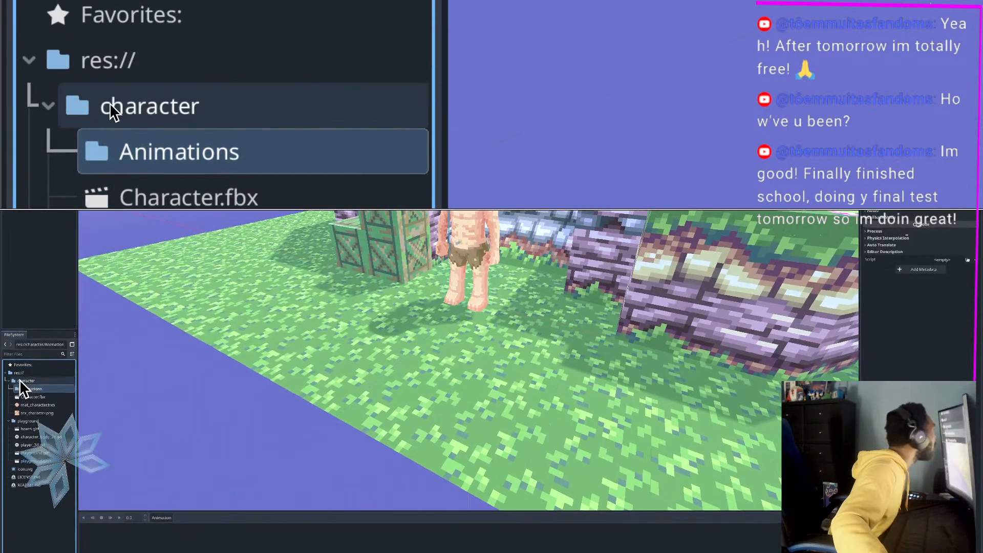
click(23, 381)
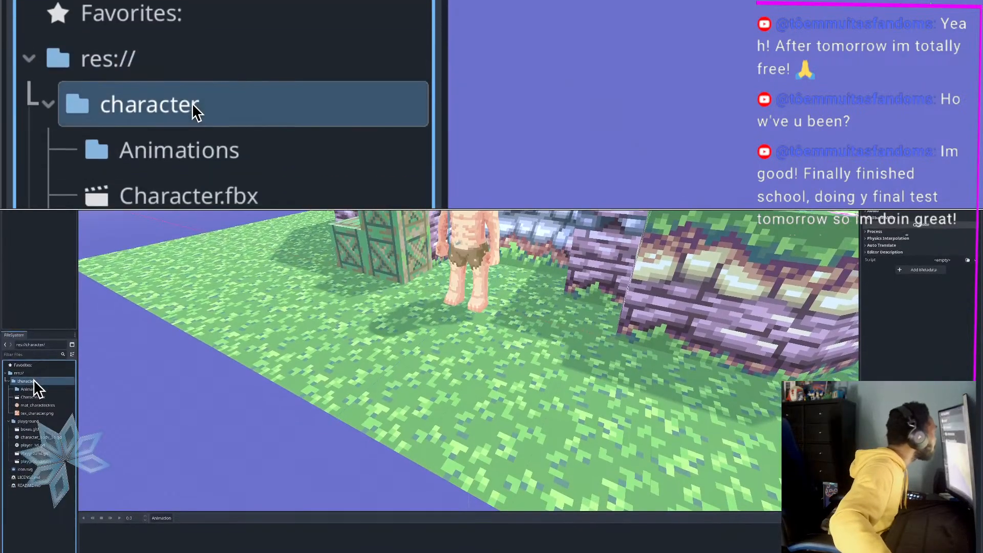
click(32, 389)
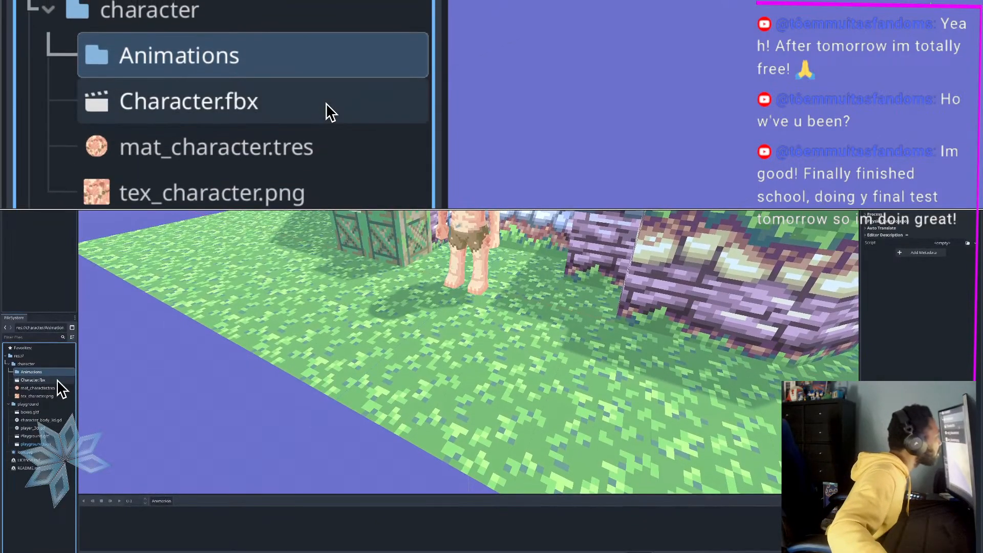
Step: Reopen the advanced import settings of Character.fbx and enable Save to File for the Fall animation
double_click(57, 379)
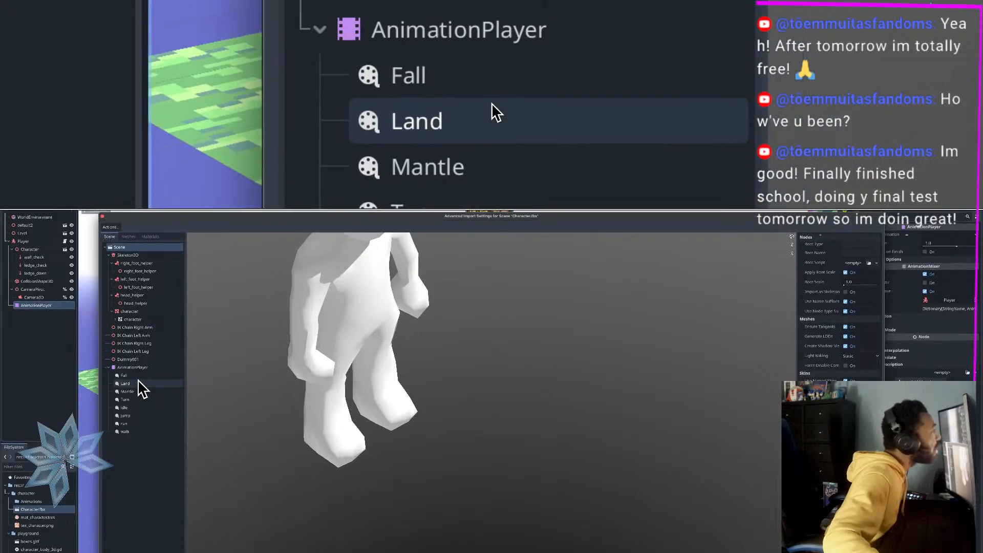
click(137, 383)
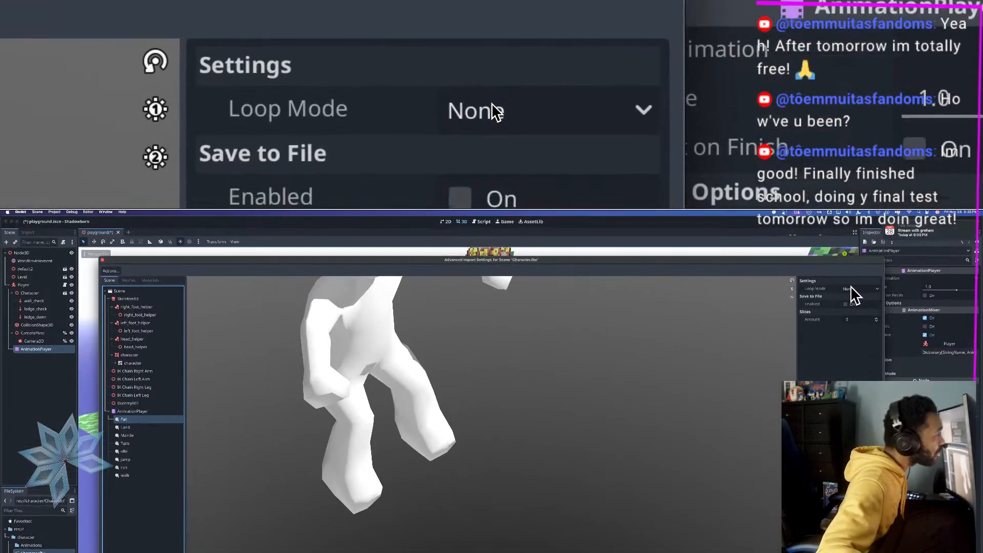
click(845, 304)
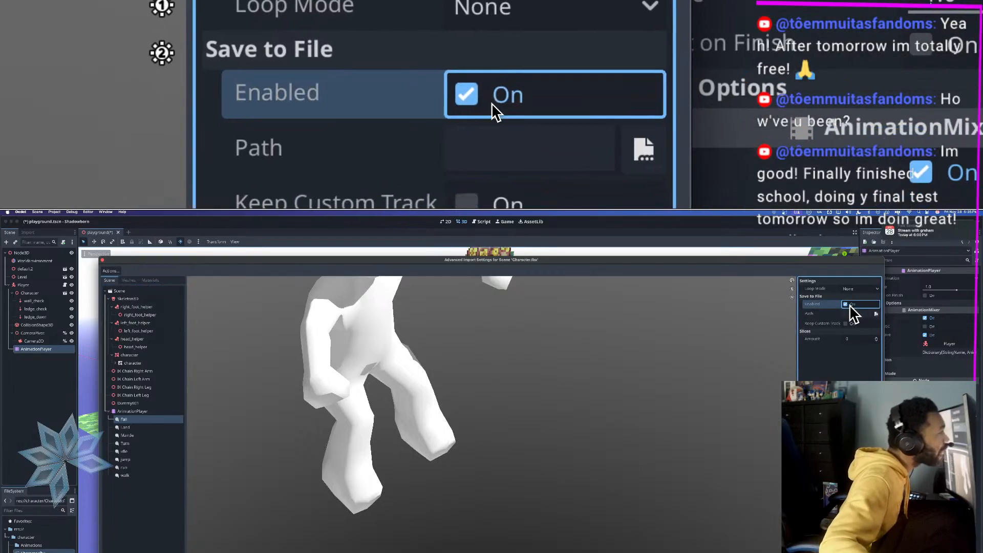
Step: Set the Fall animation's save path to a file named fall inside the character's Animations folder
click(875, 315)
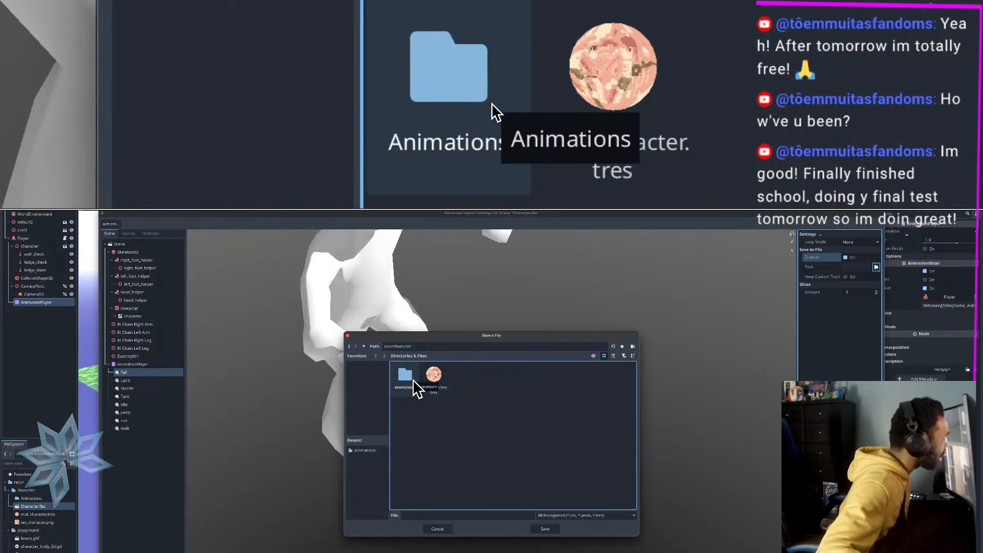
double_click(413, 380)
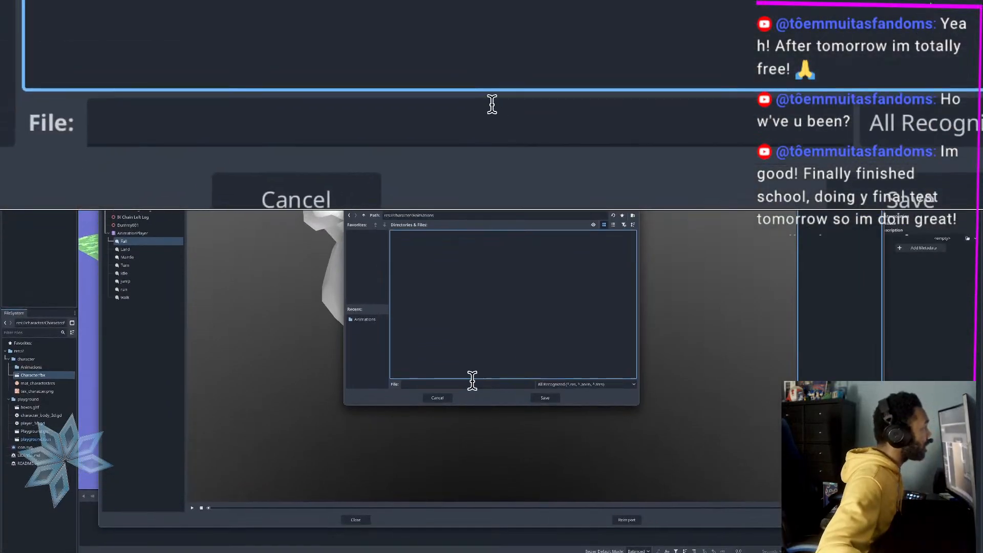
click(471, 381)
text(fa)
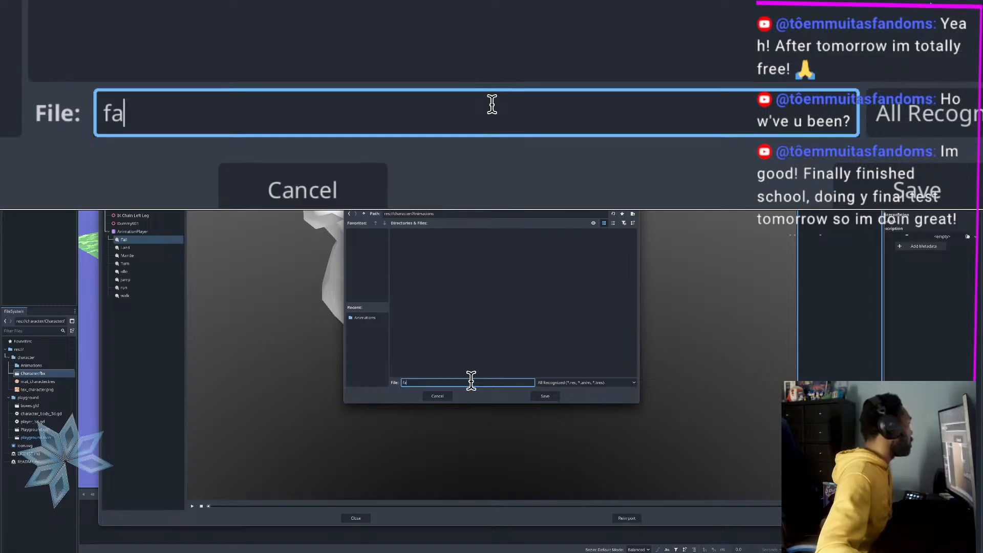
text(ll)
click(557, 394)
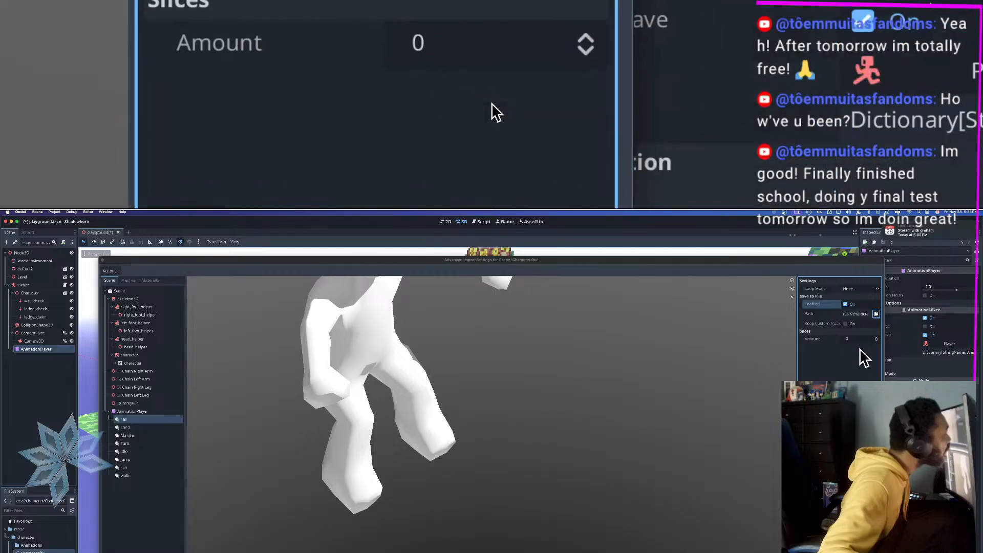
Step: Try to split the Fall animation into 8 slices and open Slice 1's name, start frame and end frame for editing
click(852, 339)
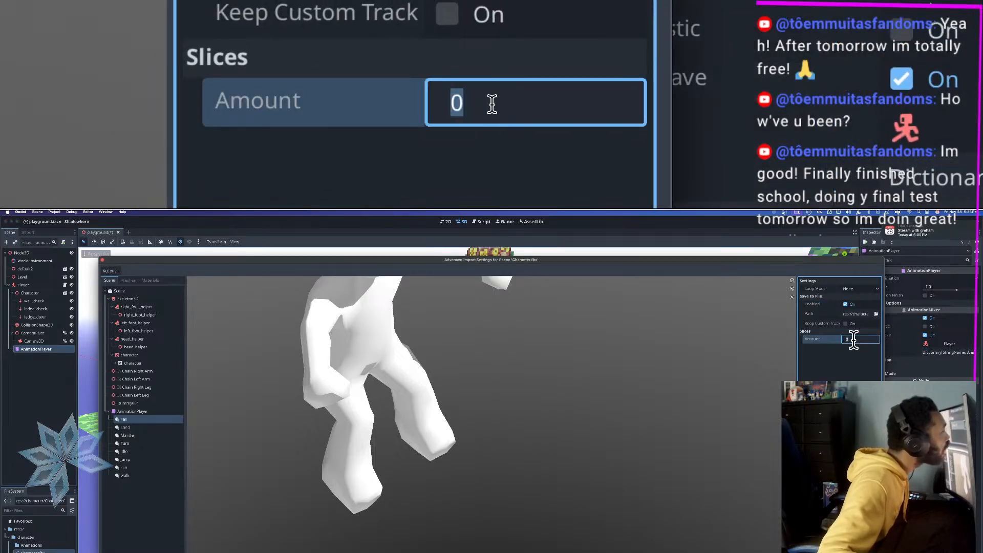
key(Return)
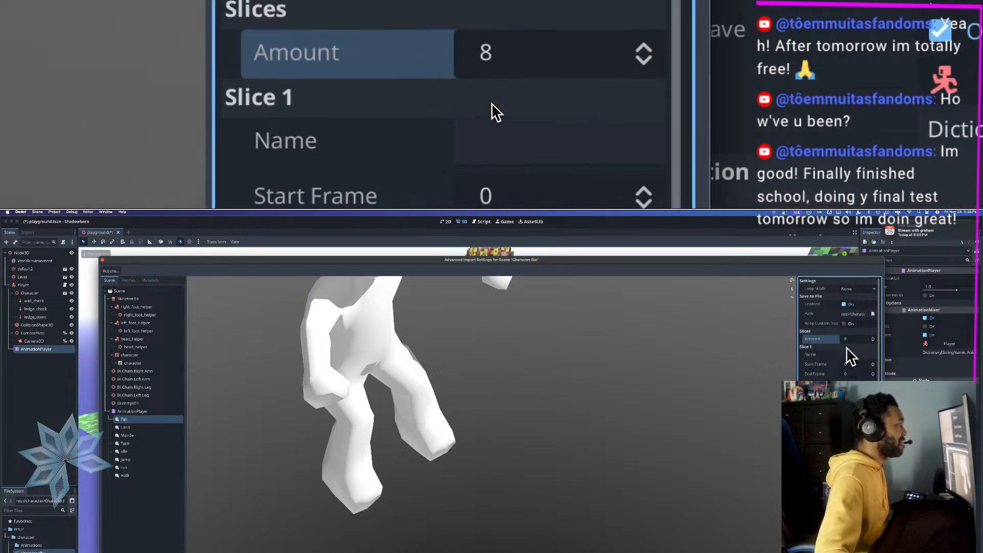
click(852, 353)
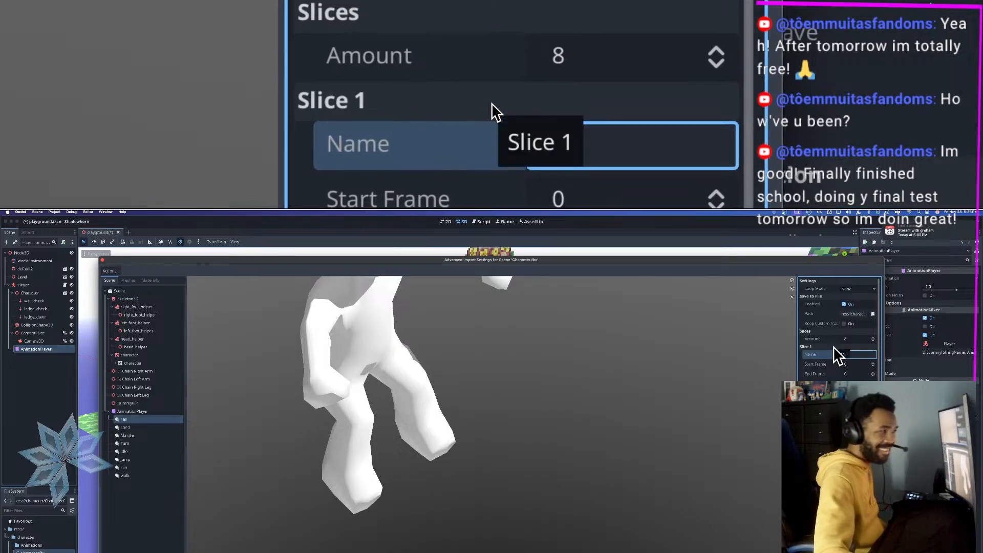
click(834, 346)
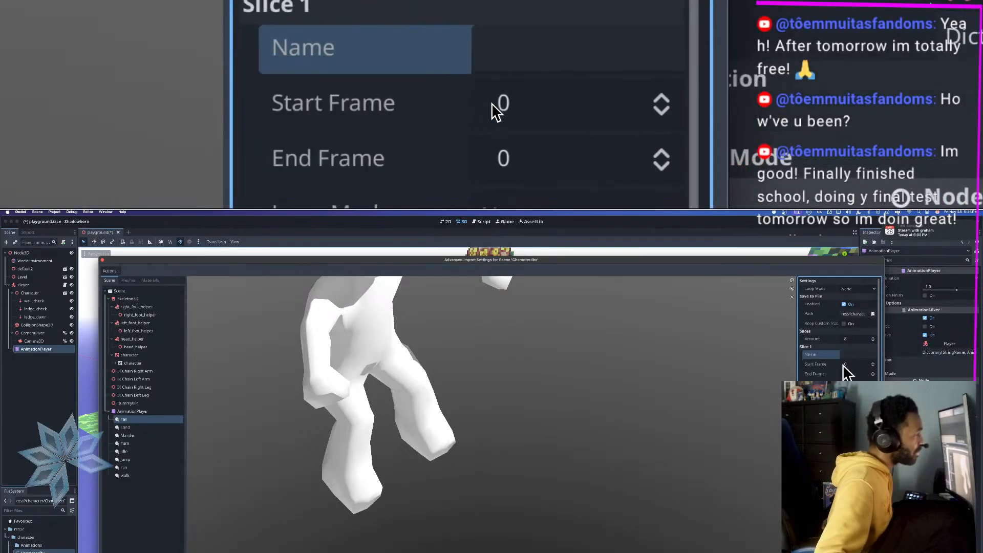
click(845, 364)
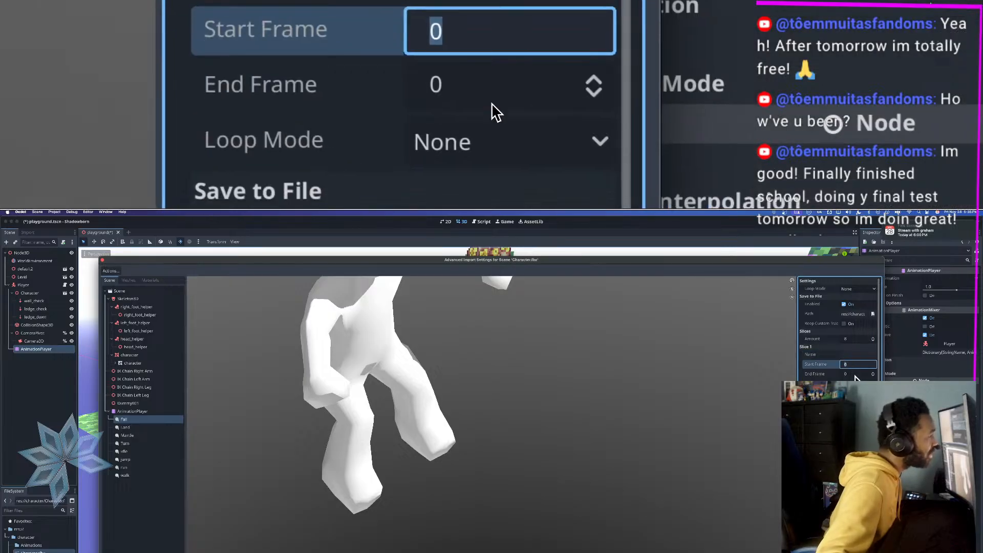
click(852, 374)
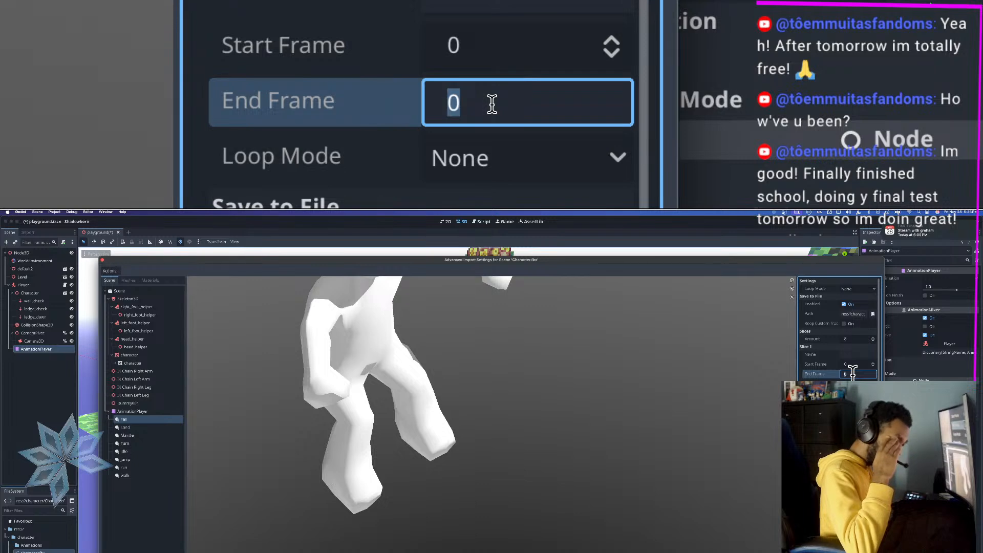
Step: Switch to the Opera browser and open the Recreating Zelda Godot tutorial video for reference
key(super+Tab)
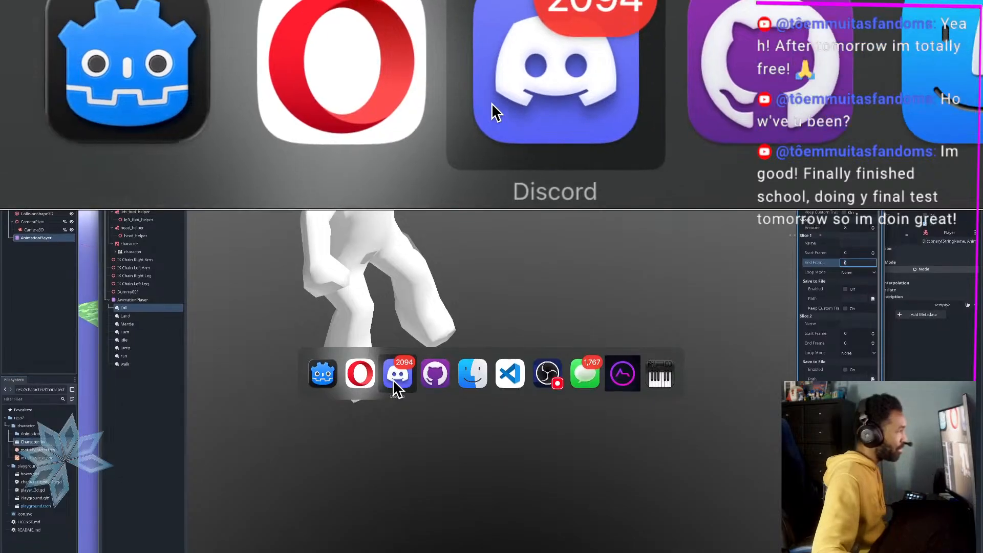
click(366, 381)
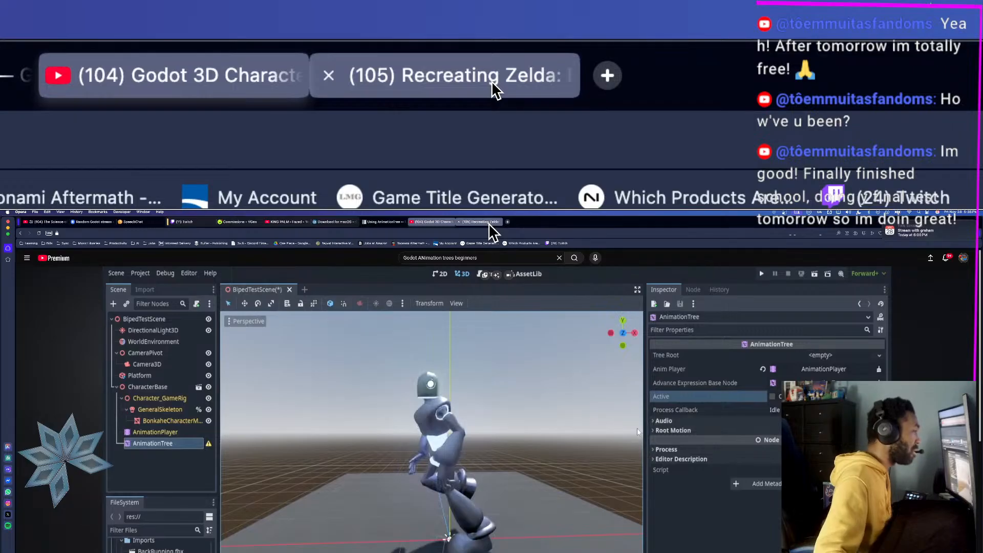
click(488, 223)
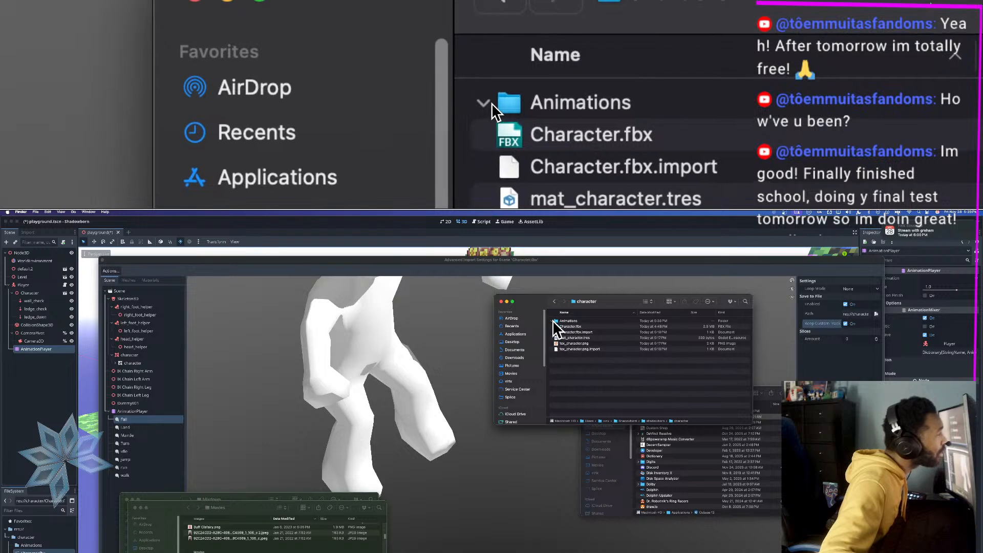
Step: Check the character's Animations folder in Finder for saved animation files, and return to the import settings in Godot
click(552, 320)
click(559, 319)
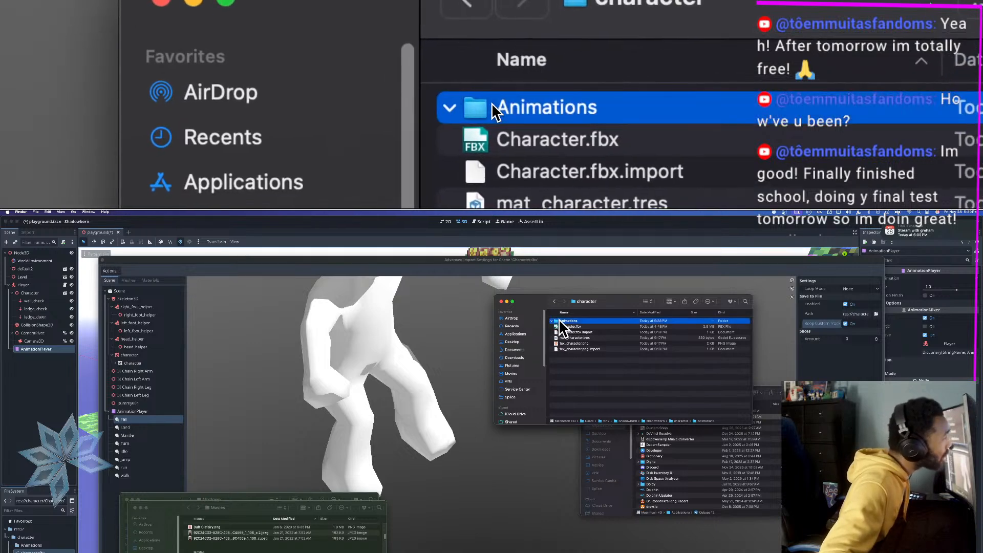
double_click(558, 318)
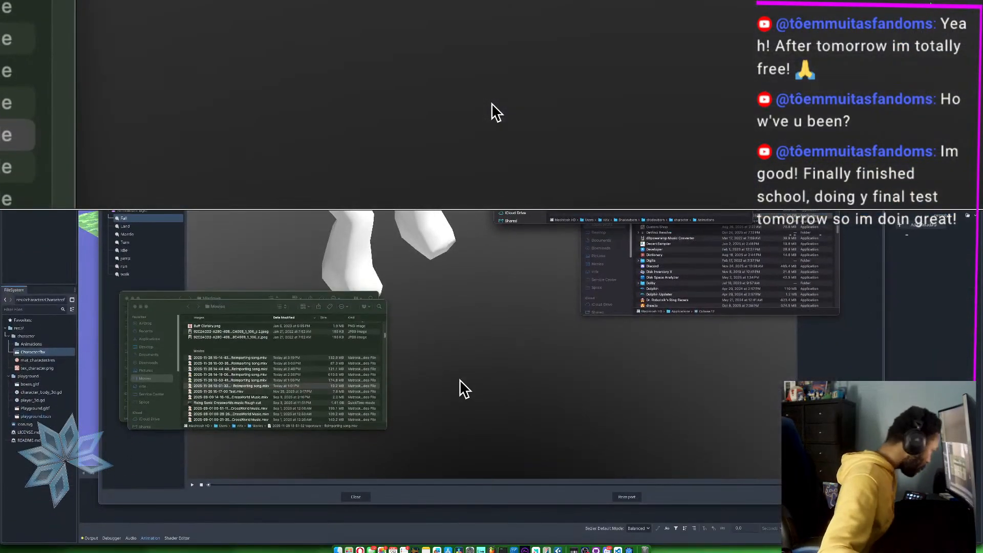
click(460, 495)
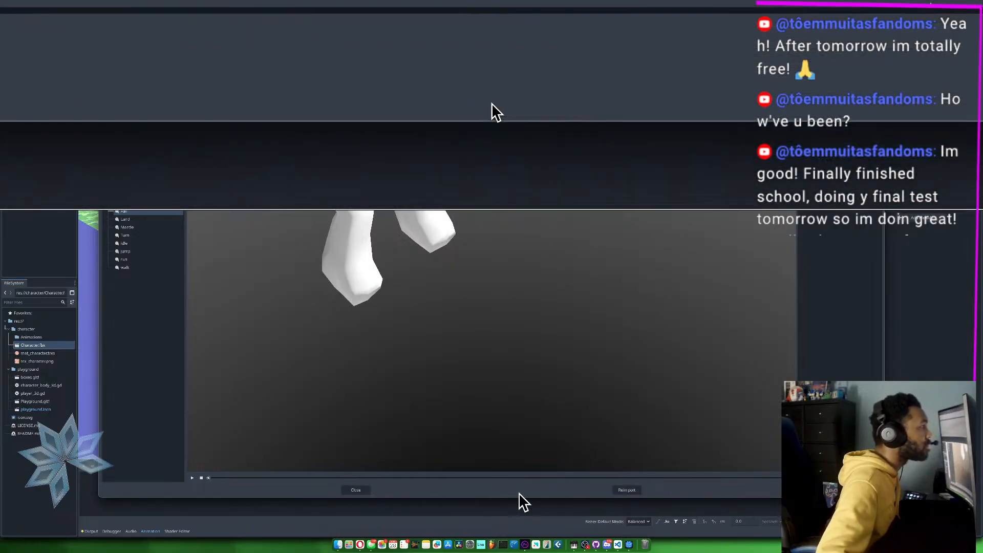
Step: Switch to the Zelda tutorial in Opera and review how it handles the animation import settings
key(super+Tab)
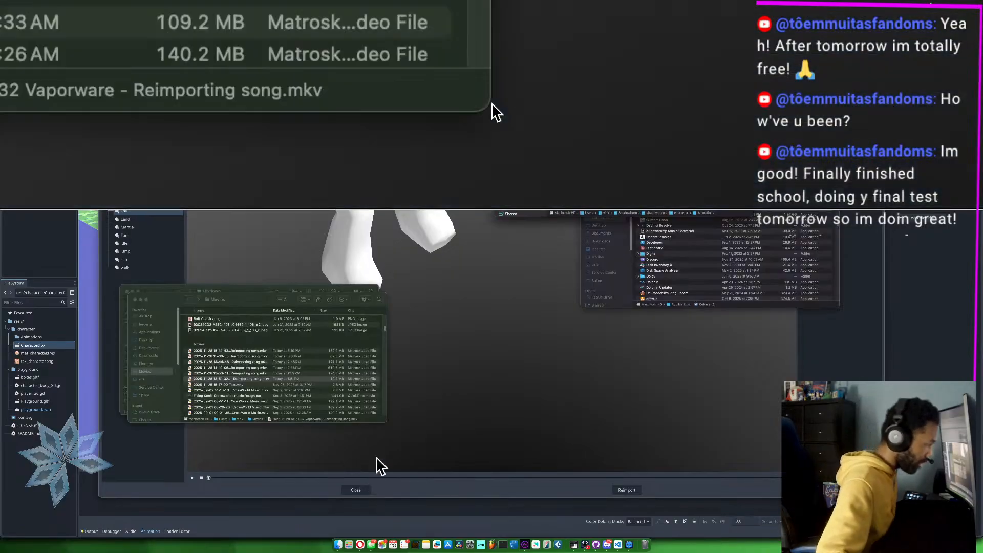
key(super+Tab)
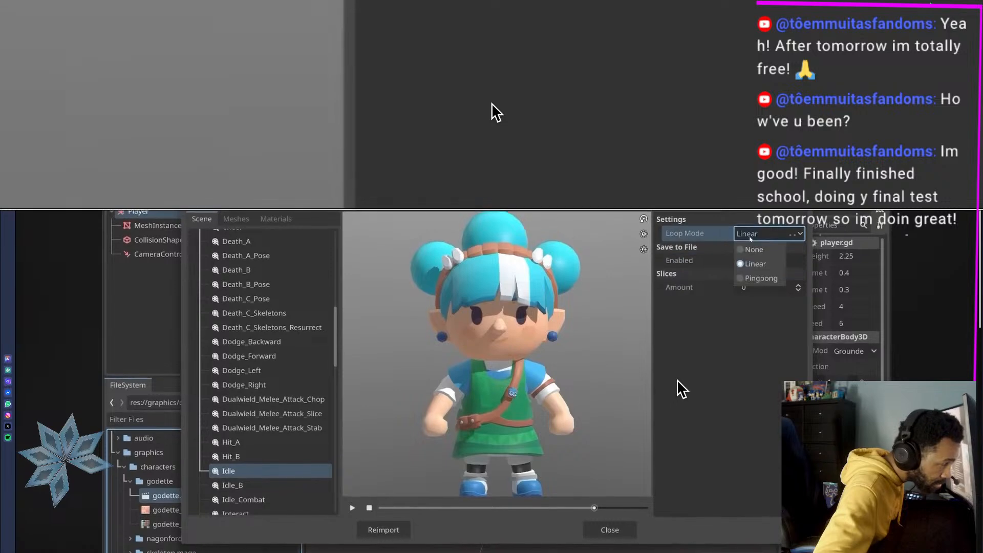
click(719, 358)
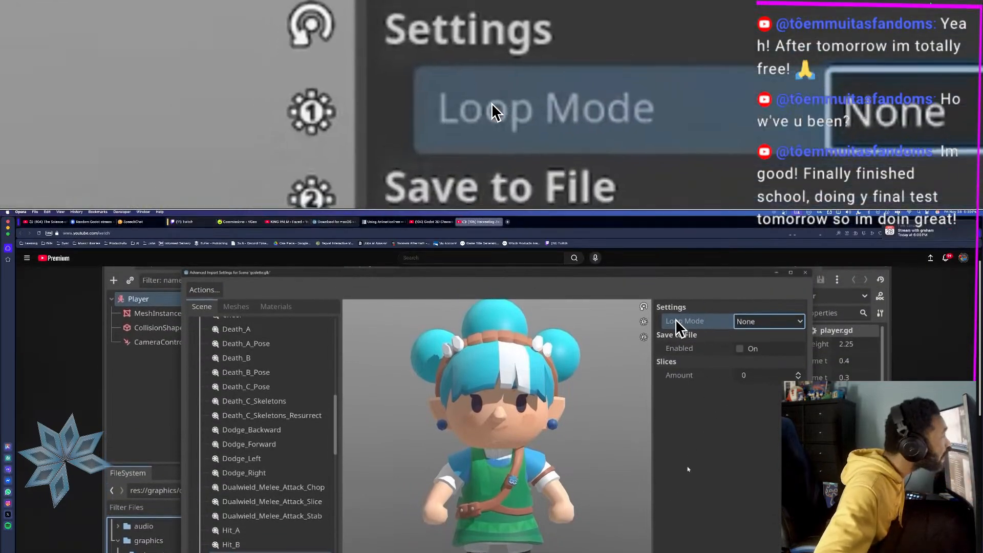
click(674, 321)
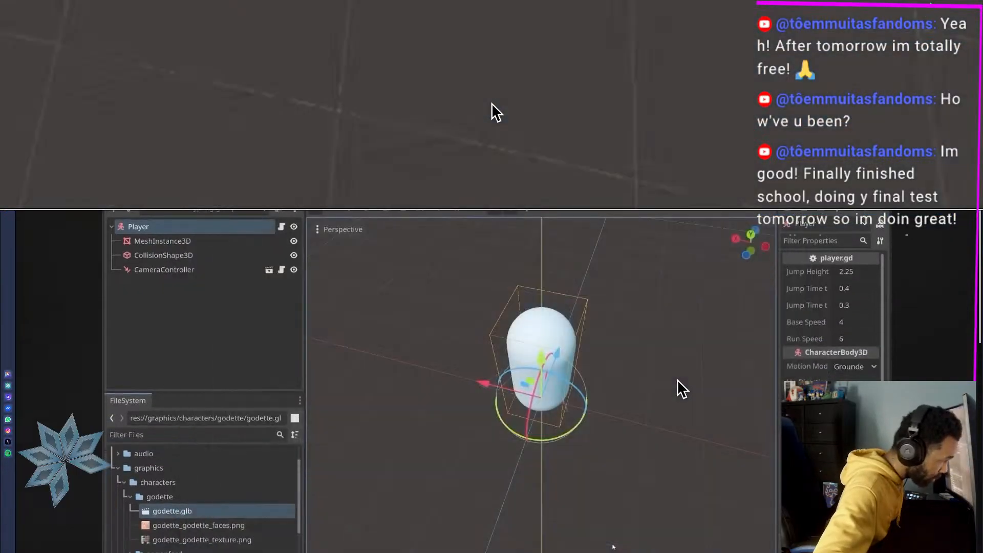
click(681, 389)
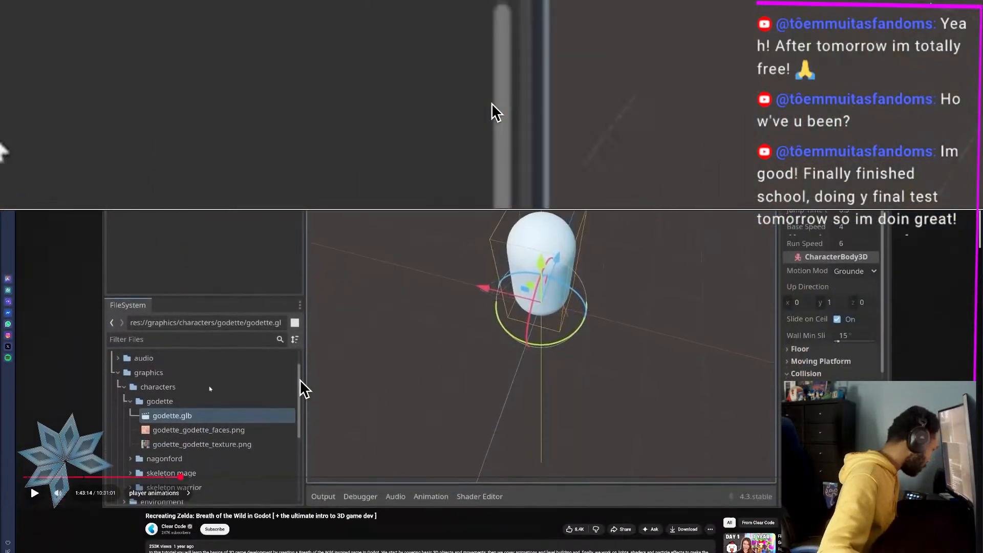
Step: Return to Godot and set the Land animation to save as Land.res in the Animations folder with Keep Custom Tracks on
key(super+Tab)
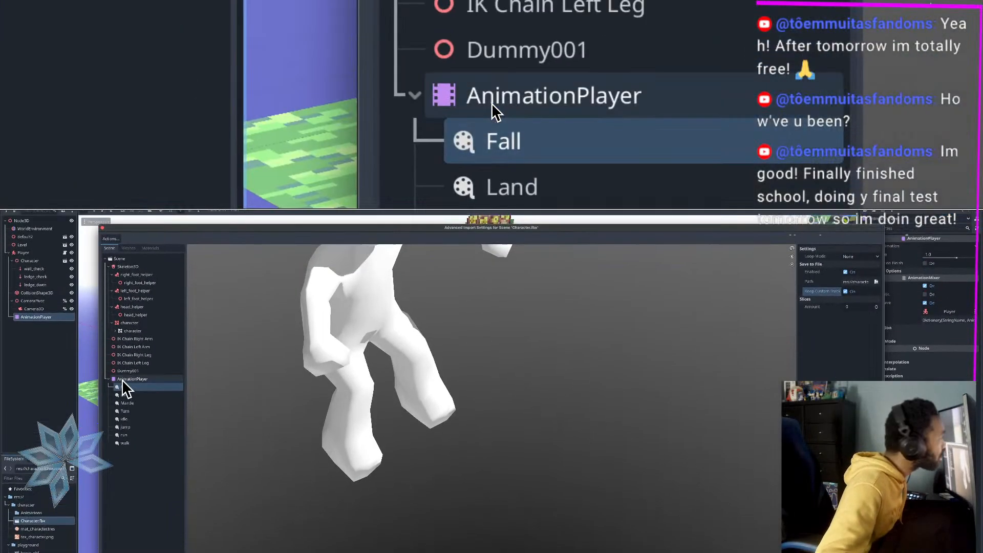
click(125, 393)
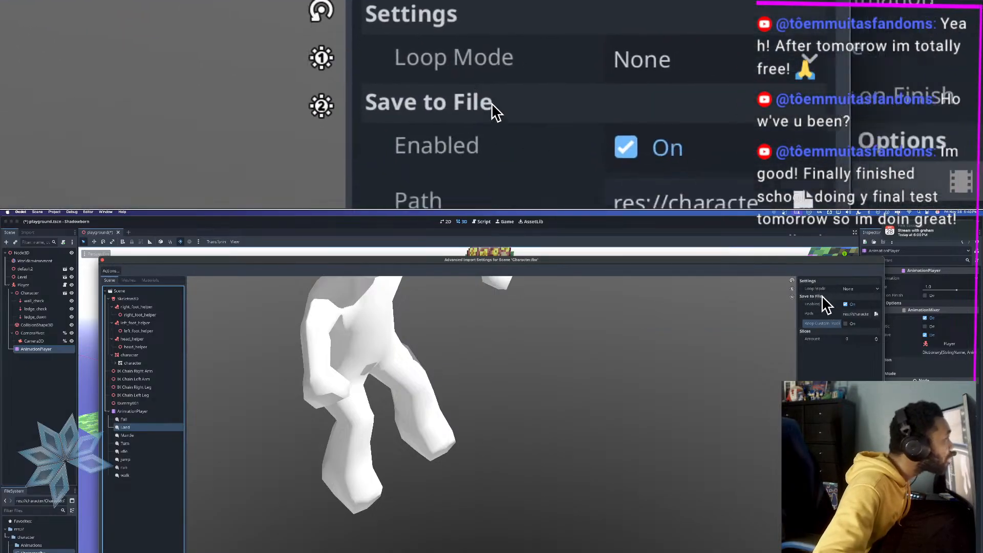
click(876, 315)
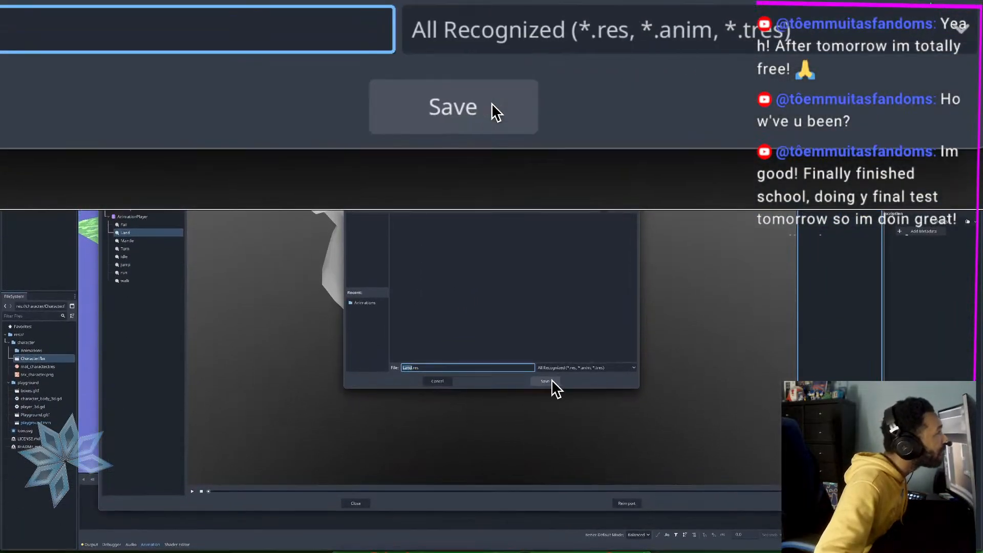
click(552, 381)
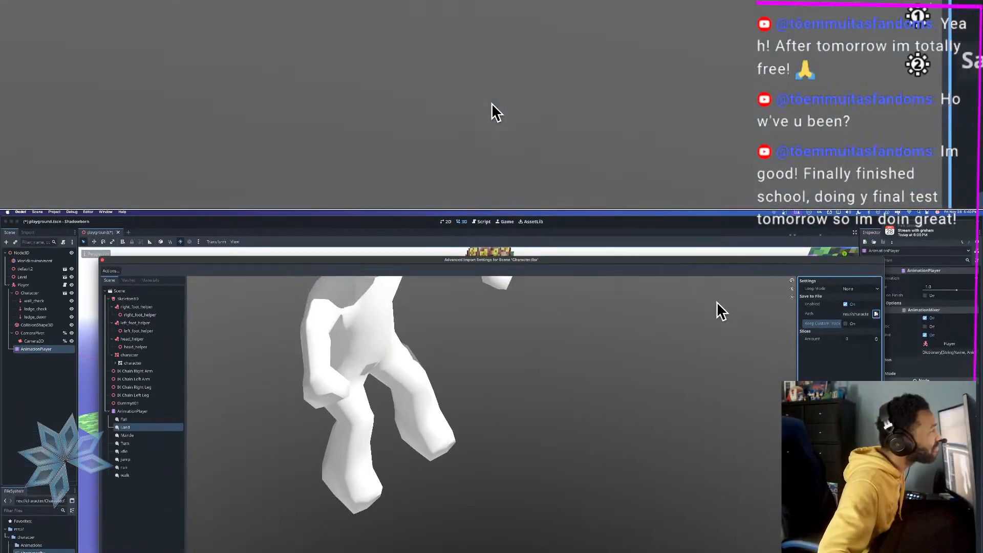
click(845, 324)
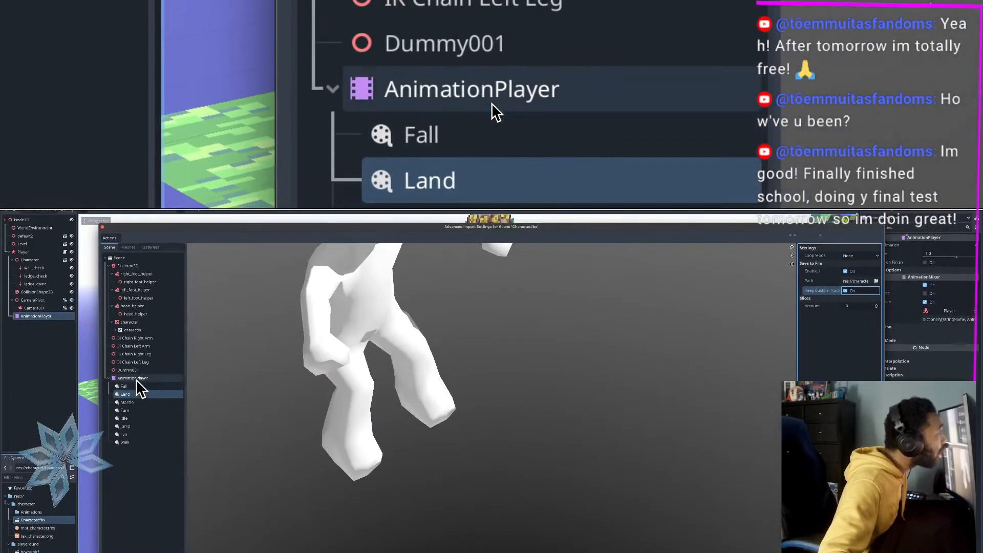
Step: Reimport Character.fbx with the new save settings and expand the Animations folder in the project files
click(136, 379)
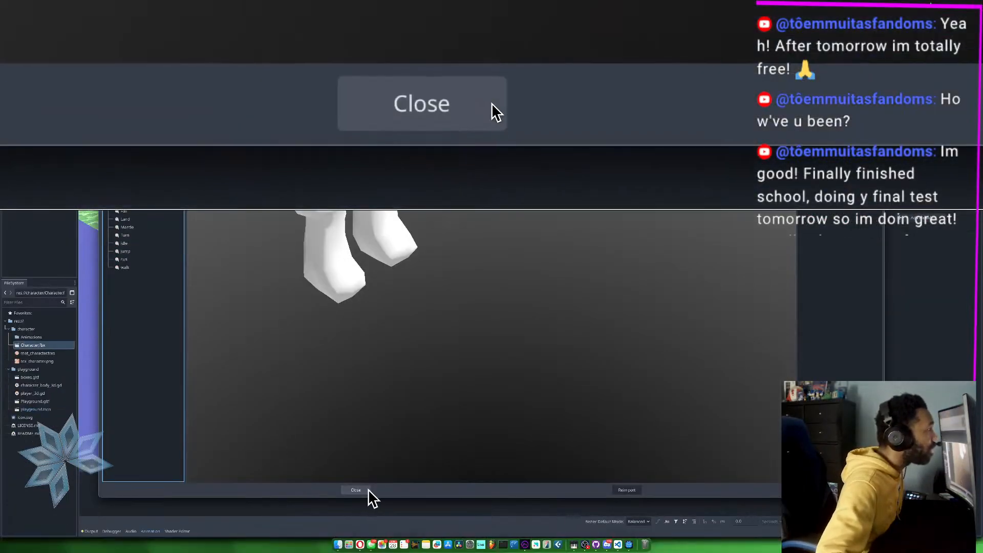
click(620, 490)
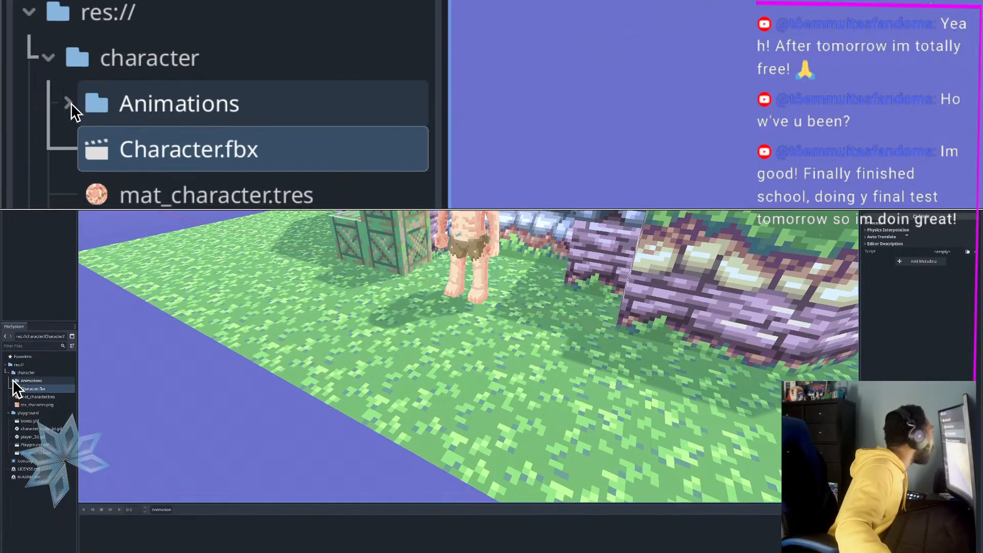
click(12, 380)
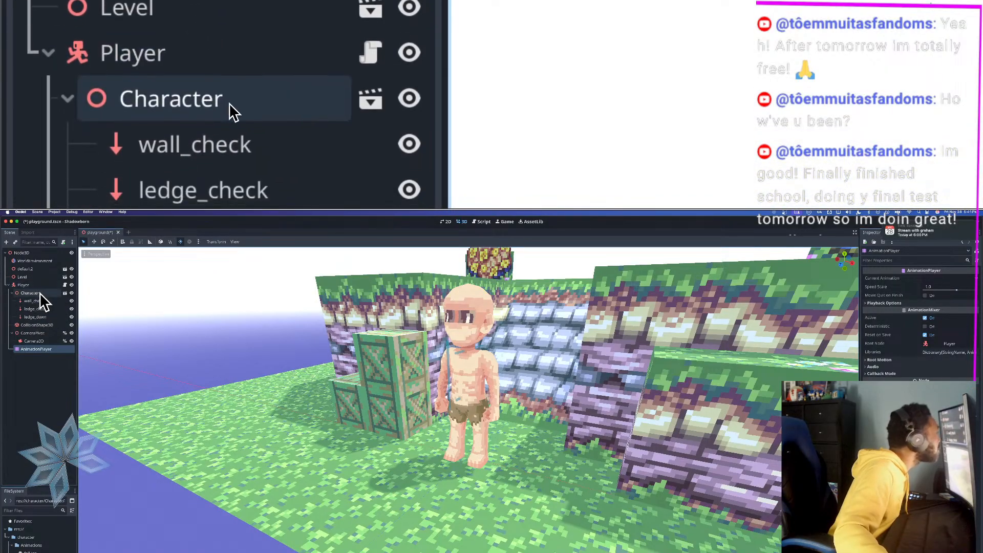
Step: Select the AnimationPlayer node under Player in the scene tree
click(43, 341)
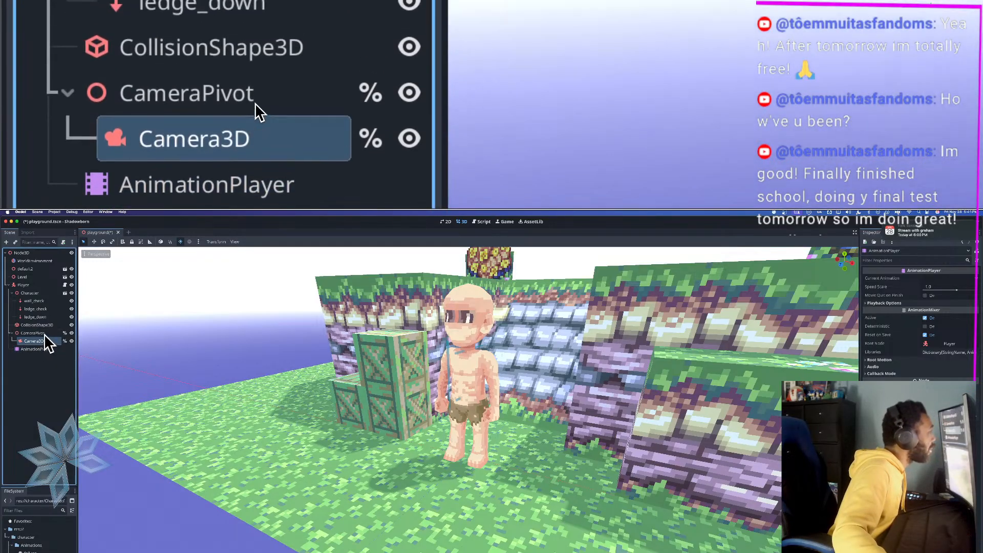
click(47, 347)
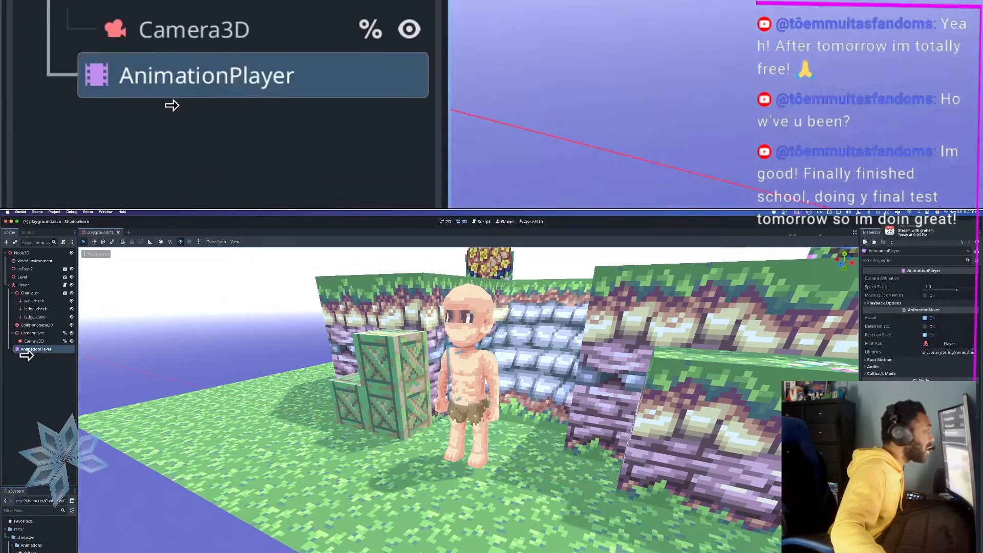
click(51, 340)
click(53, 349)
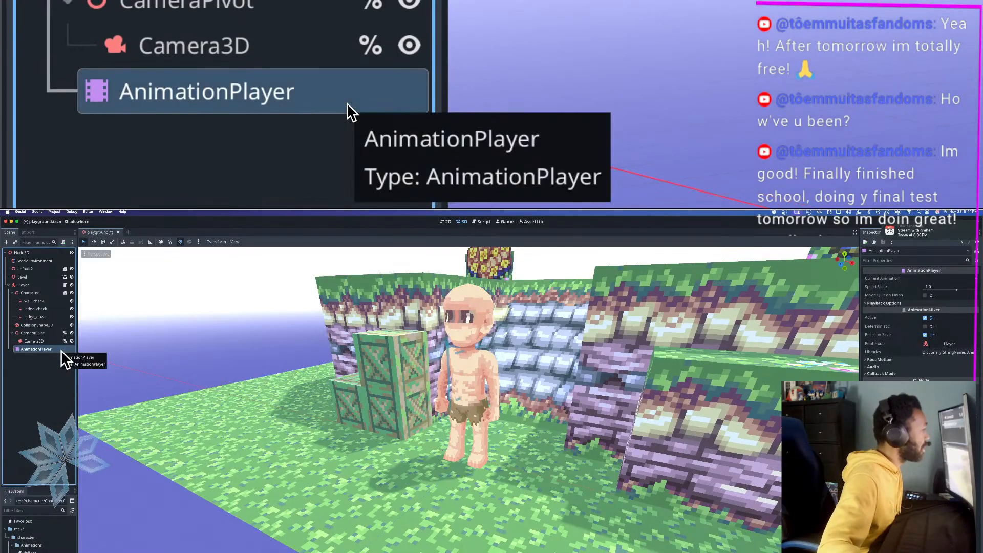
Step: Delete the AnimationPlayer node under Player from the playground scene
right_click(61, 351)
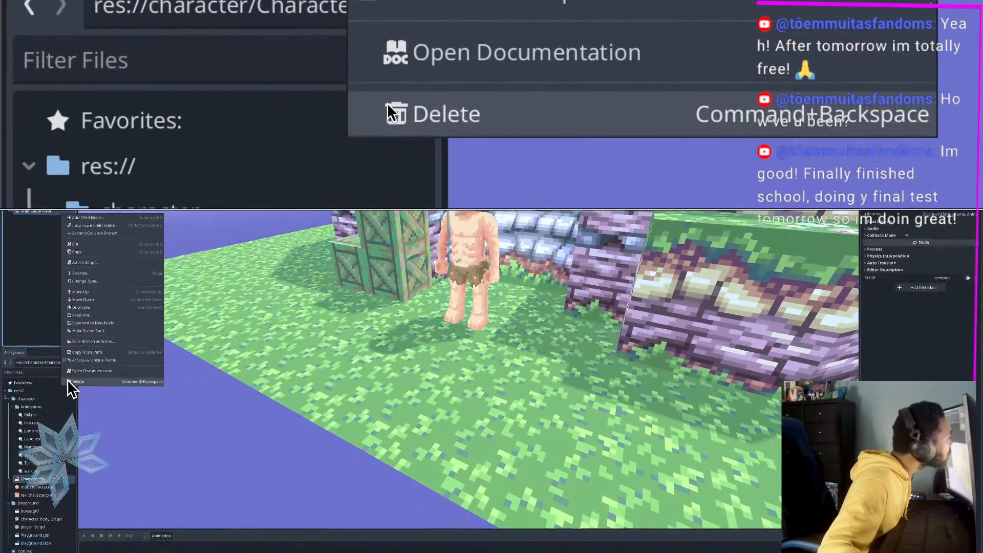
click(70, 382)
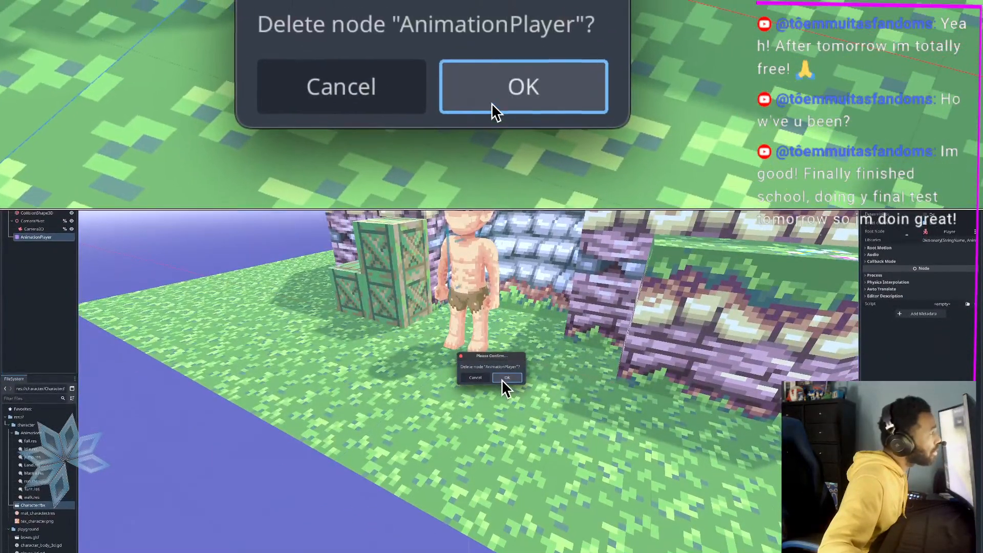
click(501, 374)
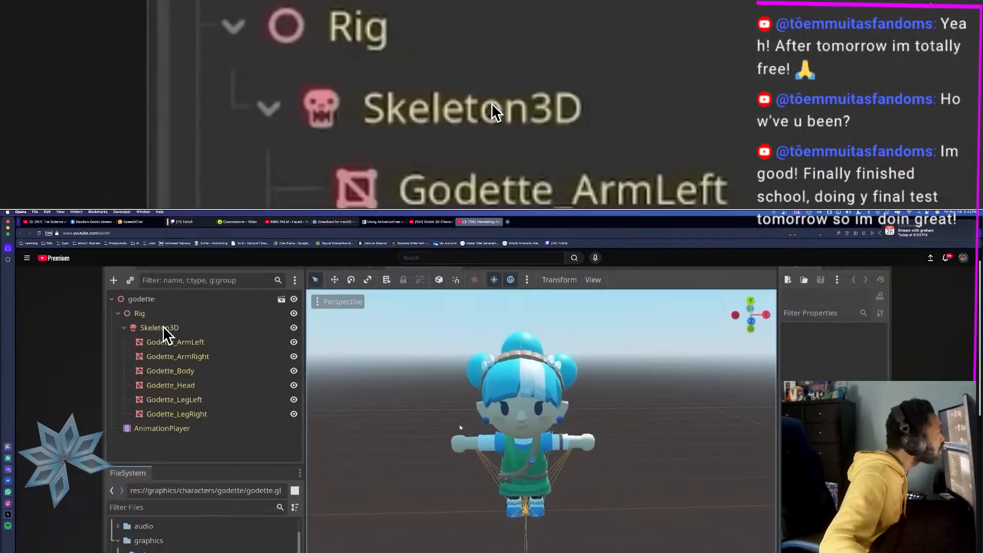
Step: Create a new inherited scene from Character.fbx and select its root Character node
click(175, 347)
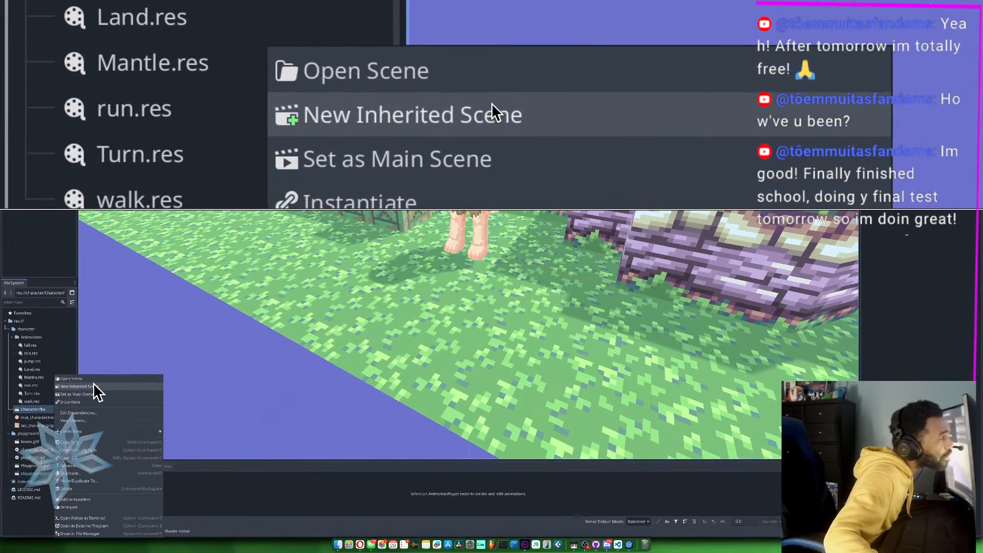
click(94, 386)
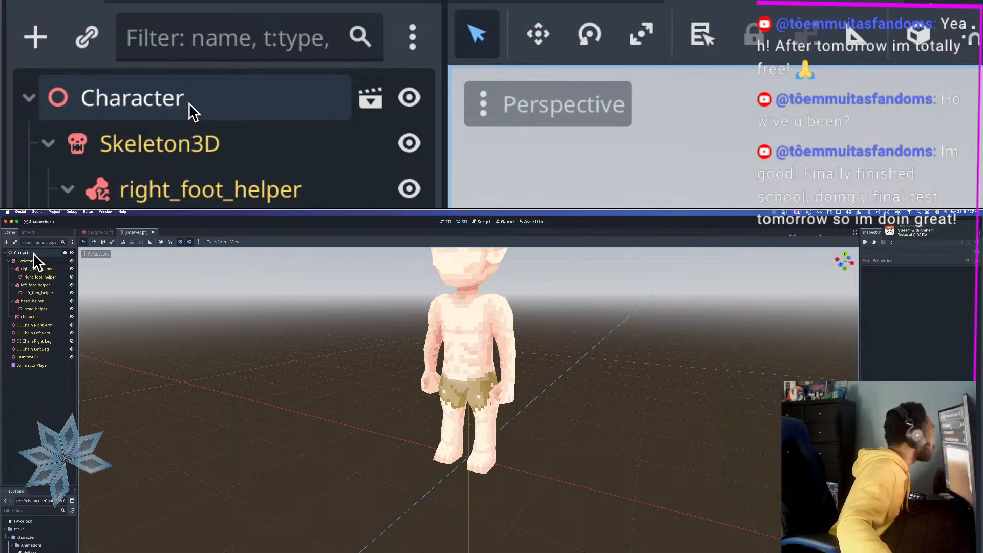
click(34, 254)
Step: Switch to the Zelda tutorial in Opera and review how it names the inherited scene's root node
key(super+Tab)
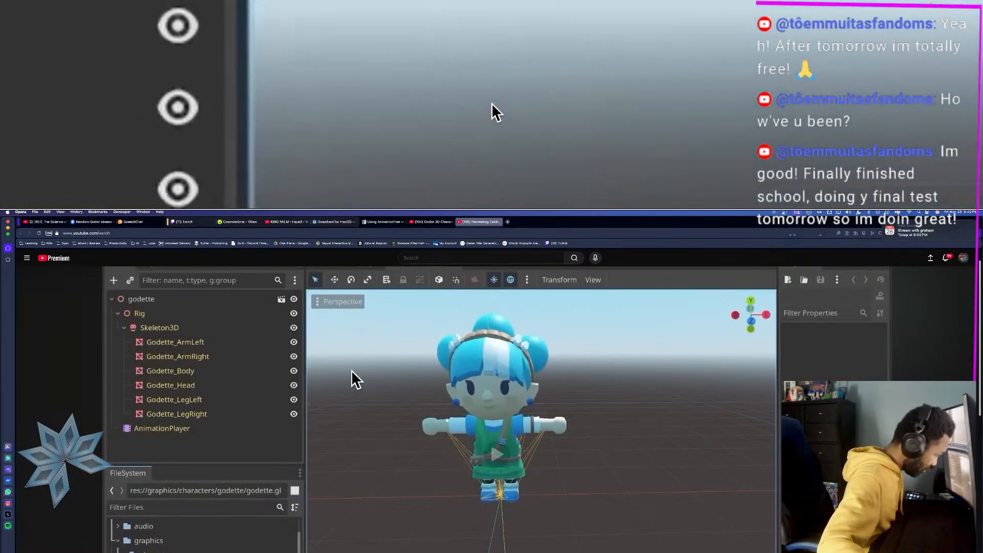
click(453, 384)
click(500, 379)
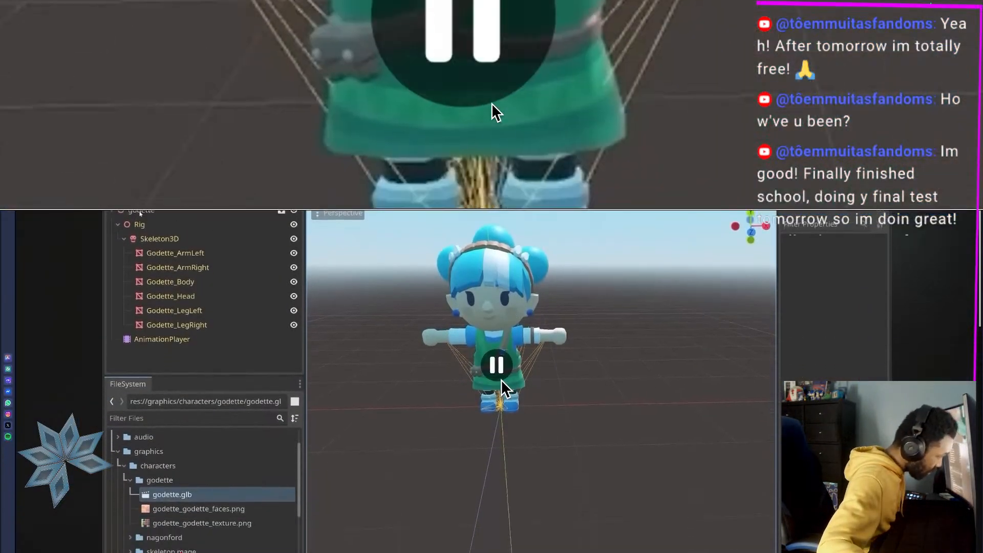
key(super+Tab)
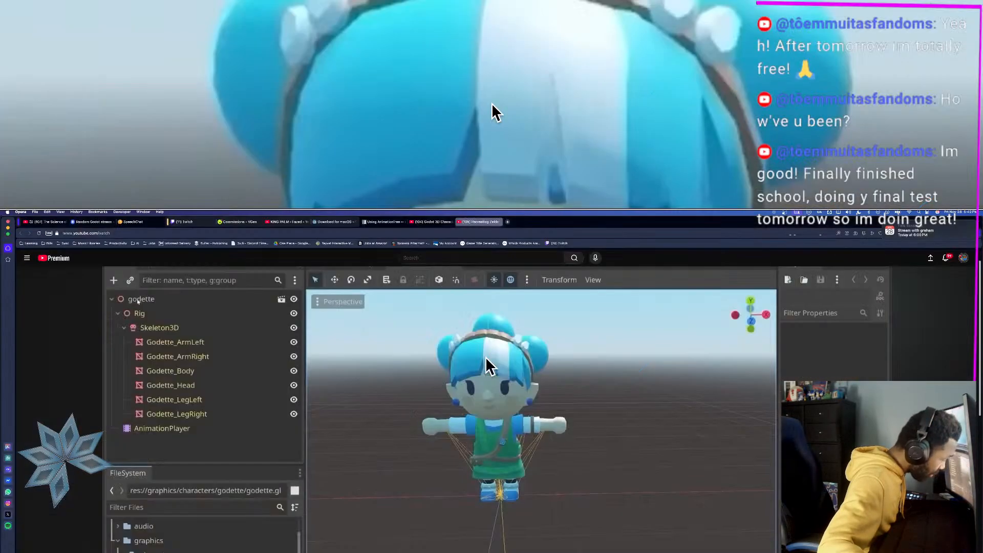
click(450, 379)
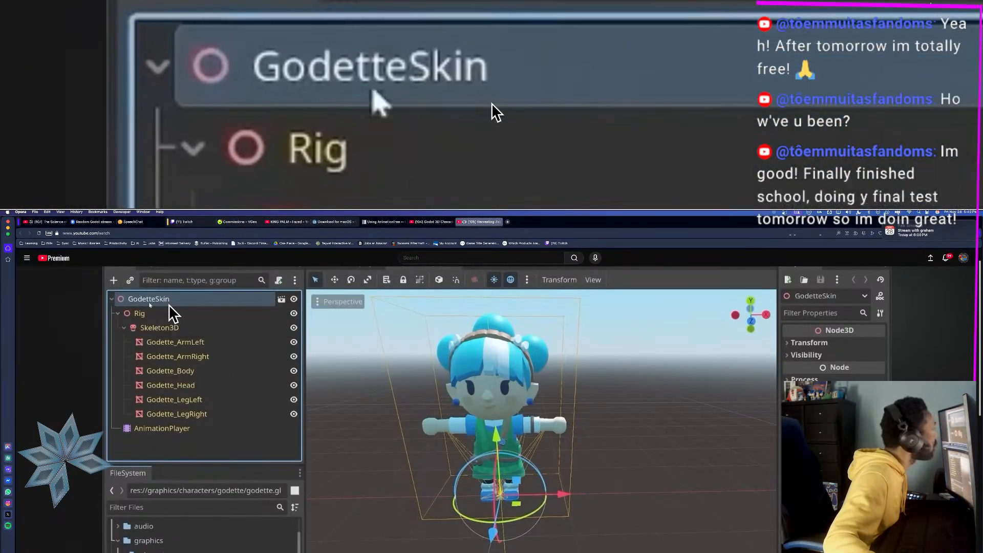
Step: Return to Godot and rename the inherited scene's root node to CharacterSkin
key(super+Tab)
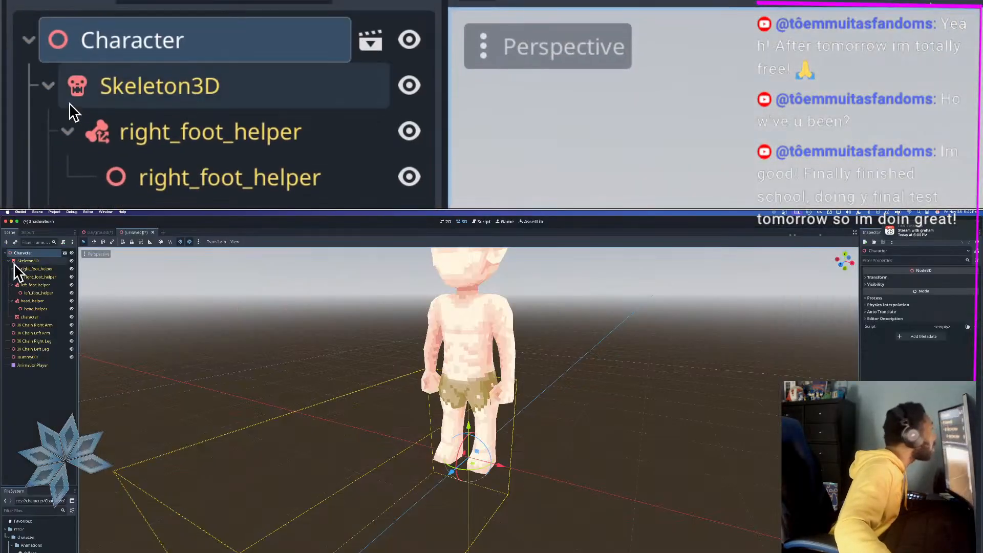
double_click(30, 253)
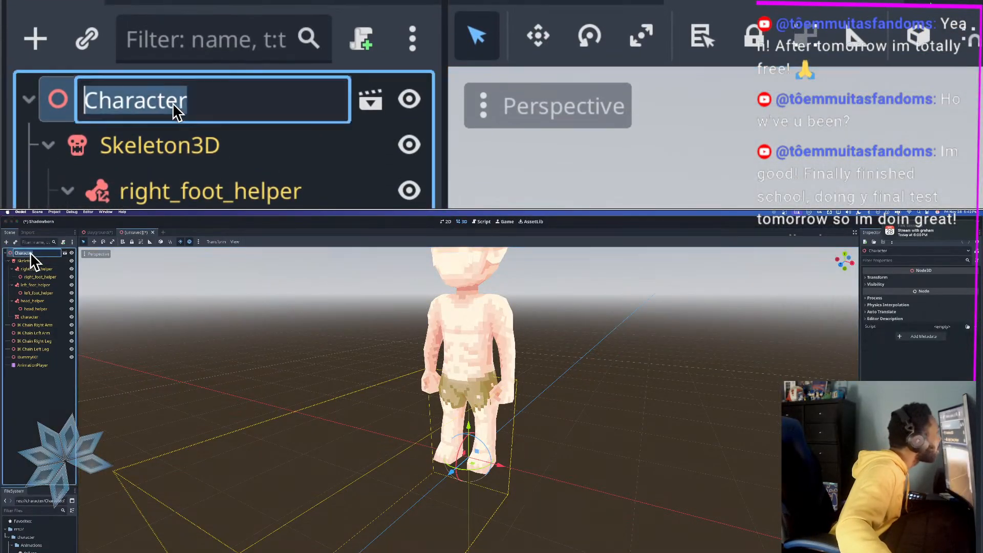
click(36, 253)
text(Skin)
key(Return)
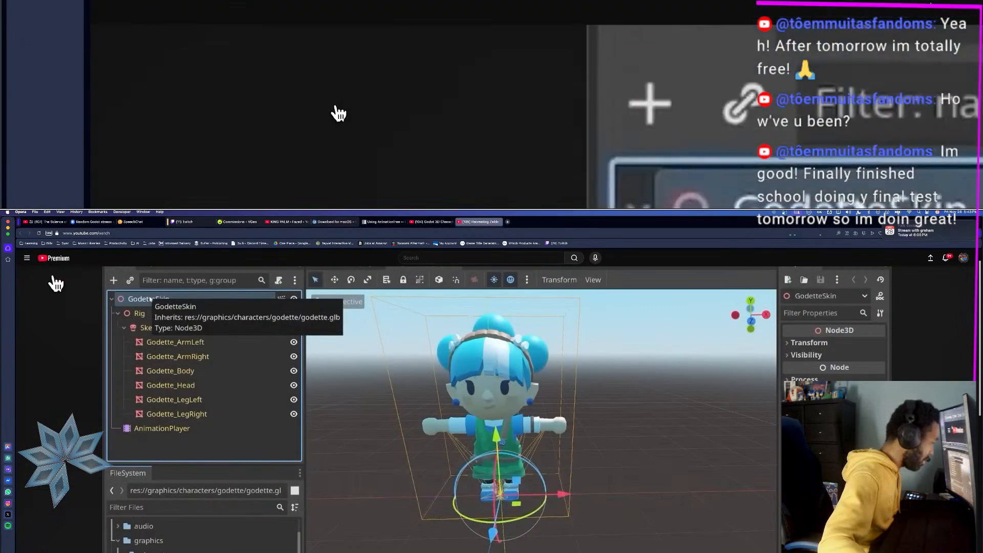
Step: Switch to the tutorial in Opera and review where it saves the new skin scene
key(ctrl+shift+s)
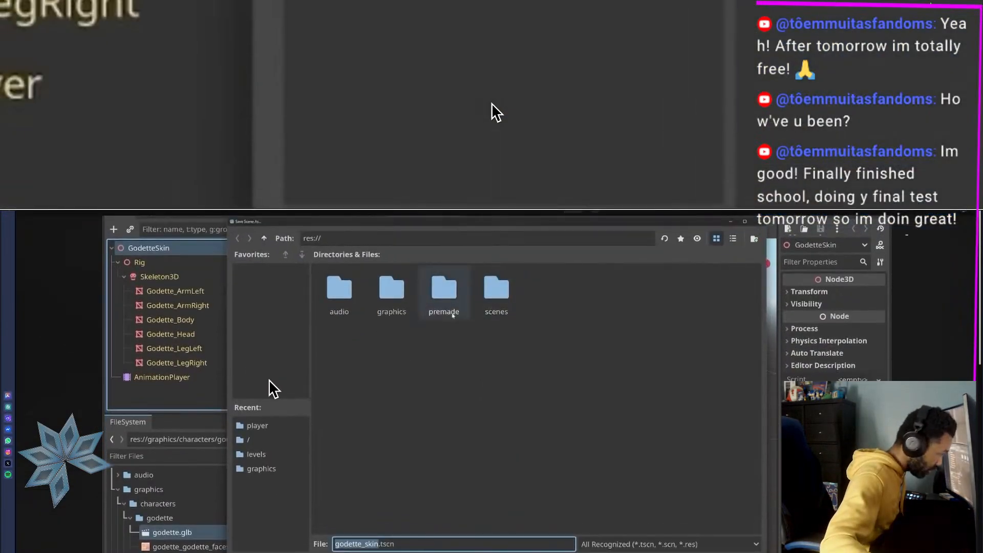
double_click(496, 289)
double_click(339, 289)
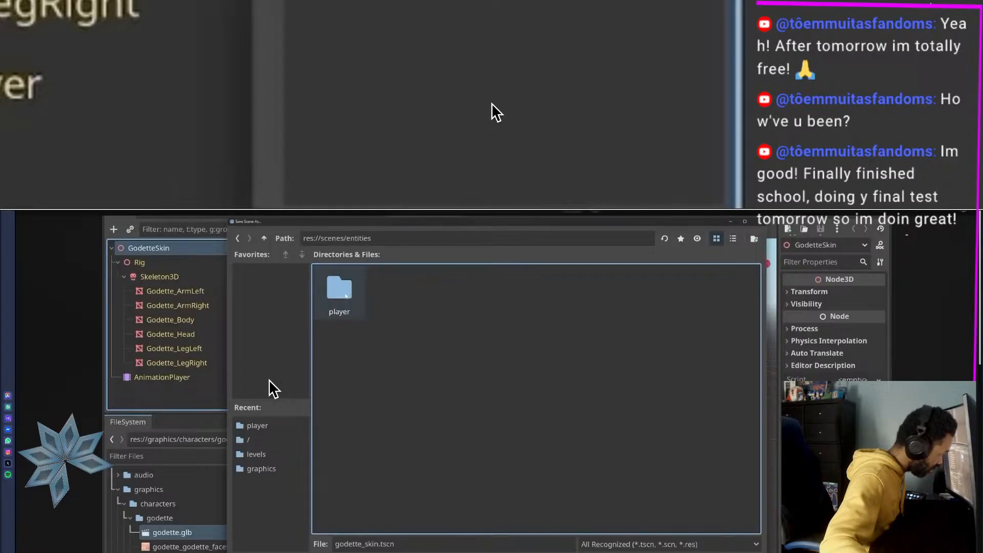
double_click(339, 289)
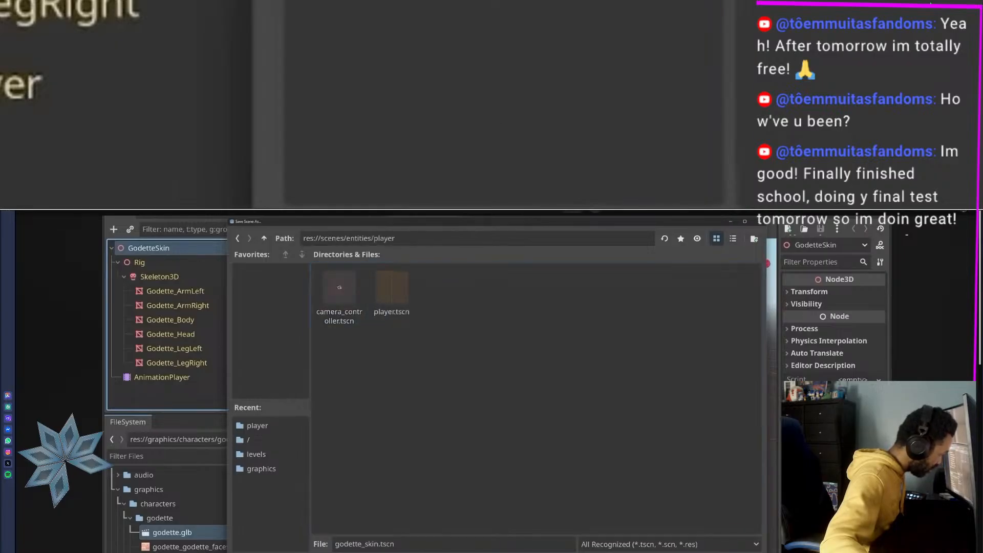
key(Return)
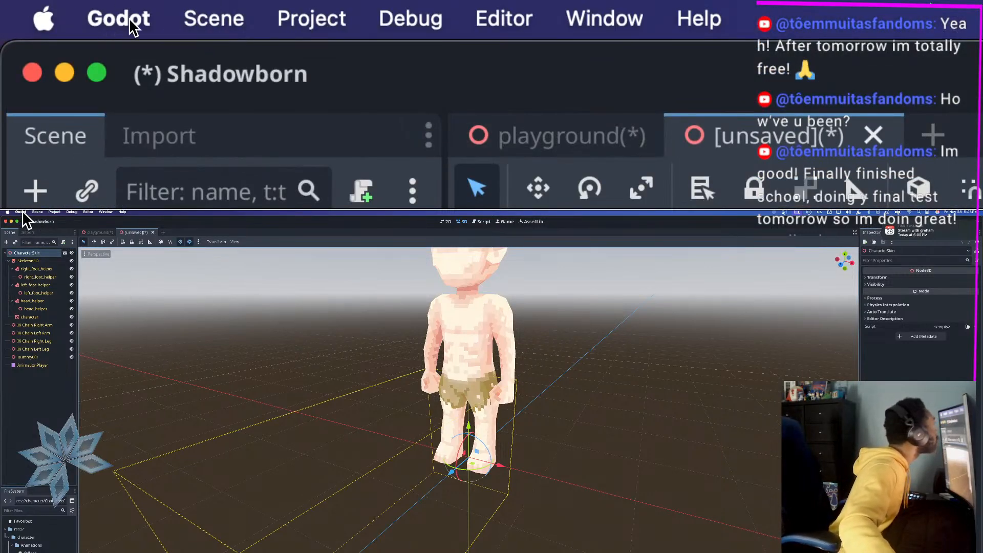
Step: Return to Godot and save the inherited scene as character_skin-DAVE.tscn in the character folder
click(32, 211)
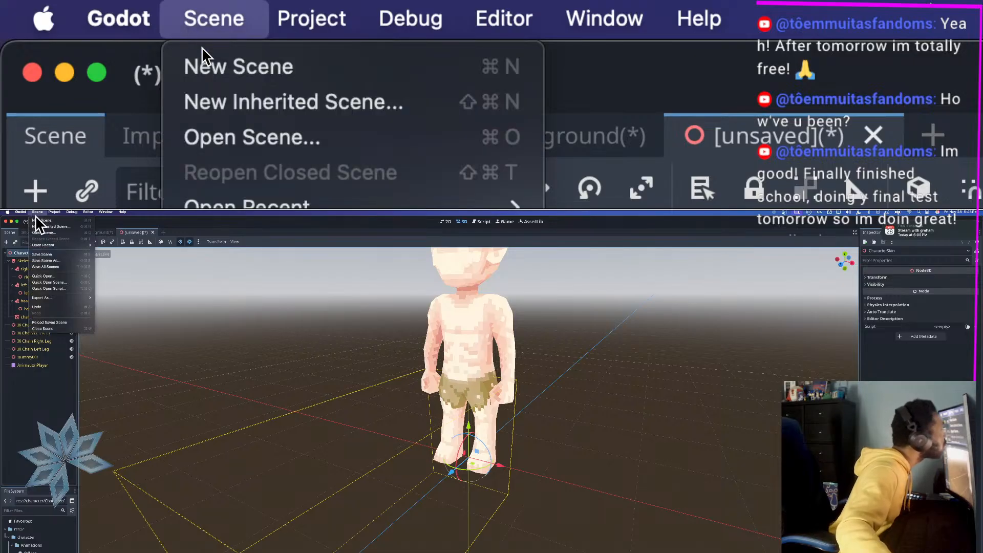
click(57, 254)
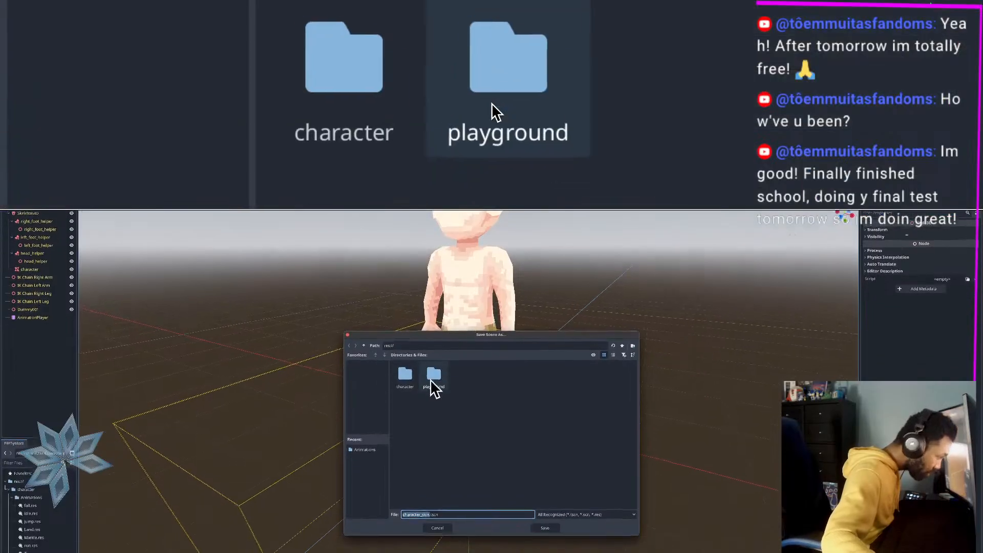
double_click(407, 376)
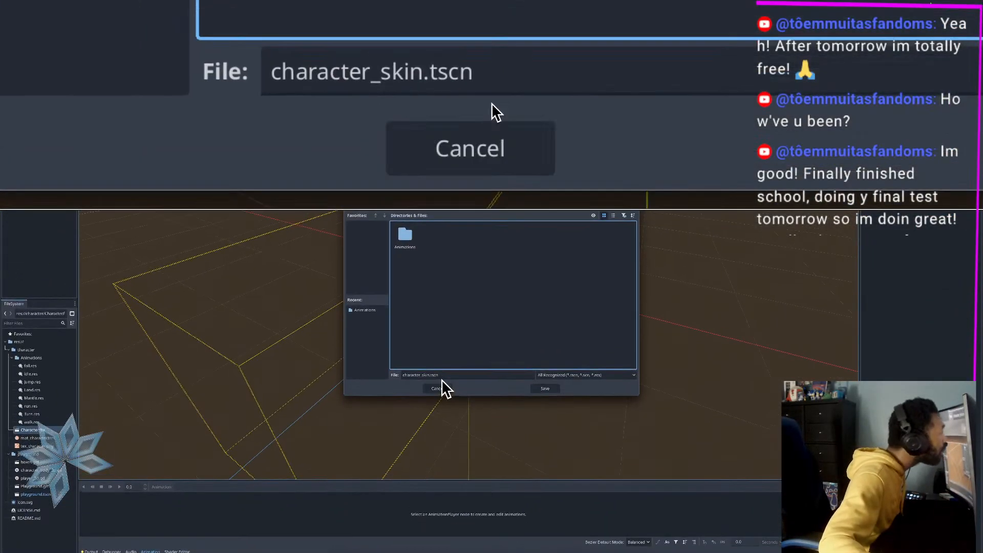
click(443, 380)
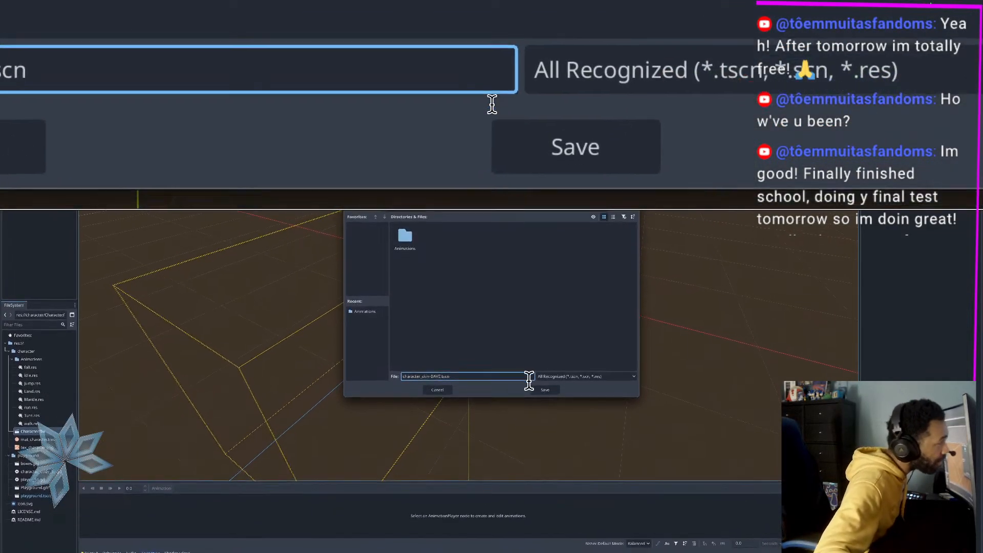
click(544, 384)
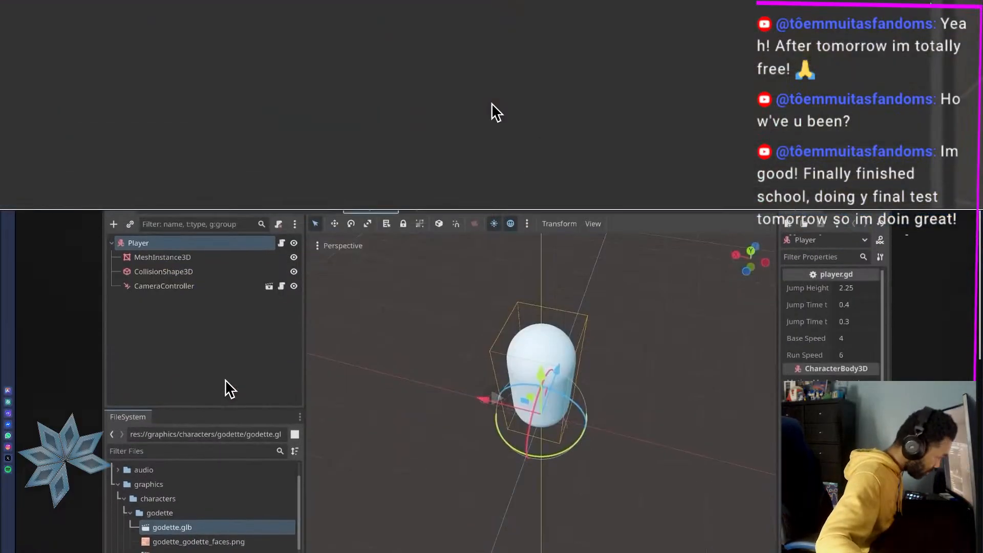
Step: Switch to the tutorial in Opera and review how it handles the Player scene's MeshInstance3D placeholder
click(187, 262)
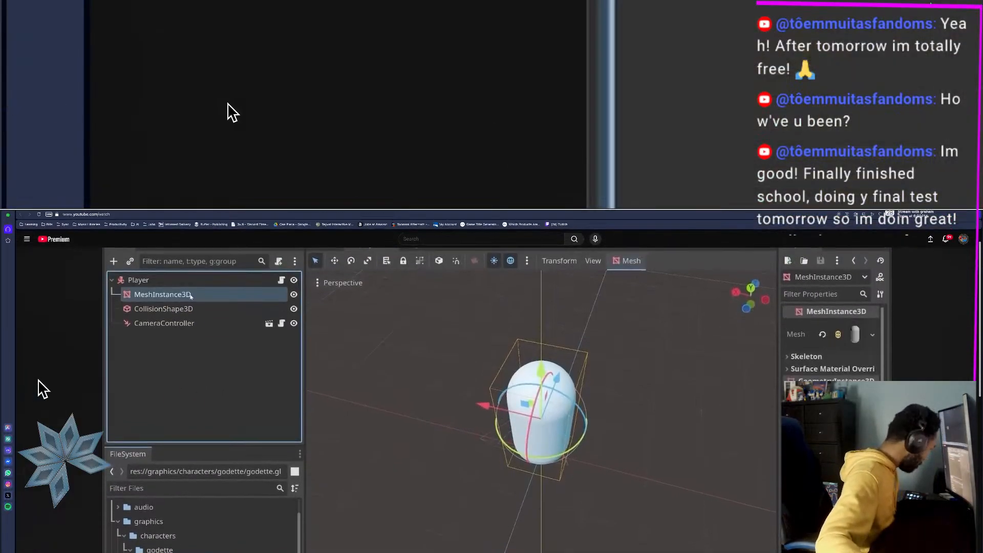
key(Delete)
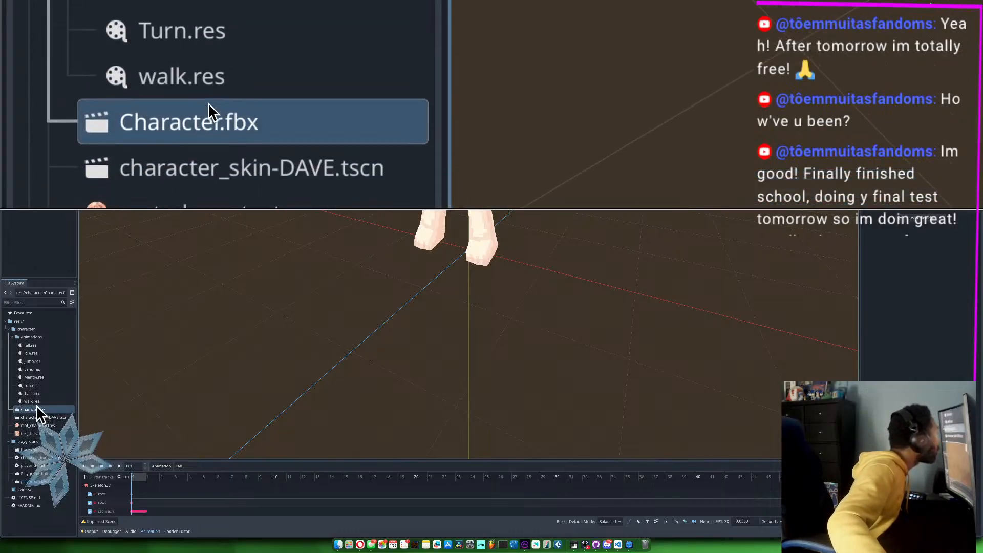
Step: In the advanced import settings of Character.fbx, set the idle animation's Loop Mode to Linear and reimport the file
double_click(51, 409)
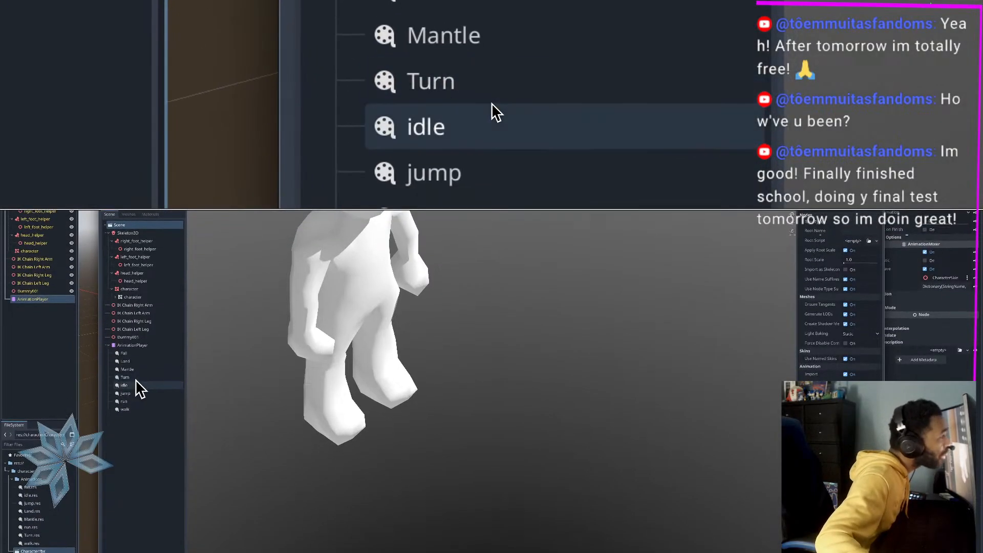
click(135, 388)
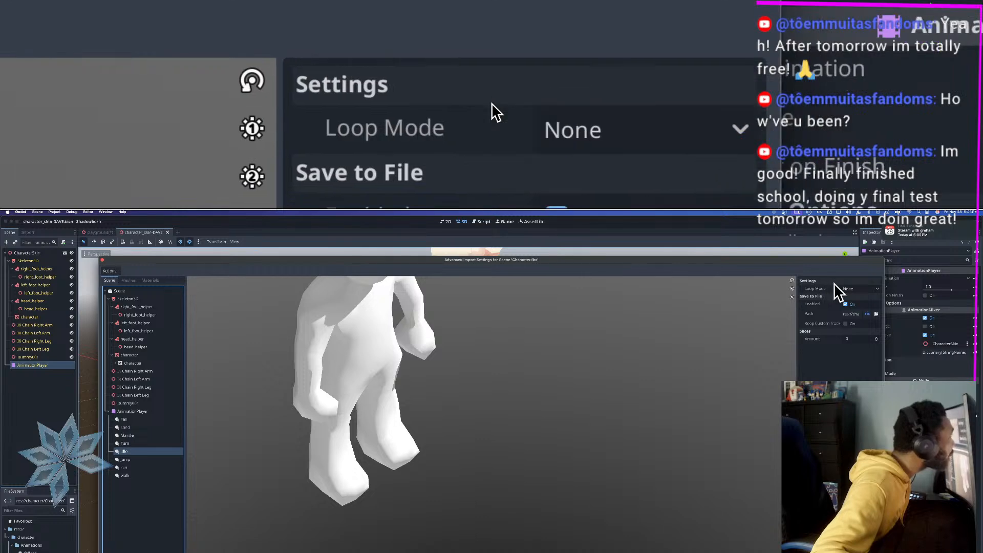
click(853, 288)
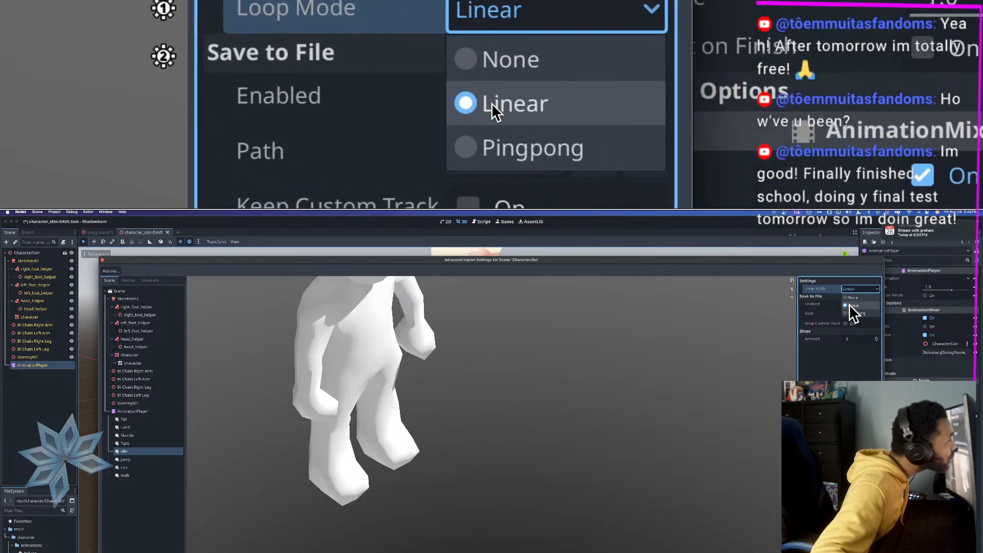
click(848, 305)
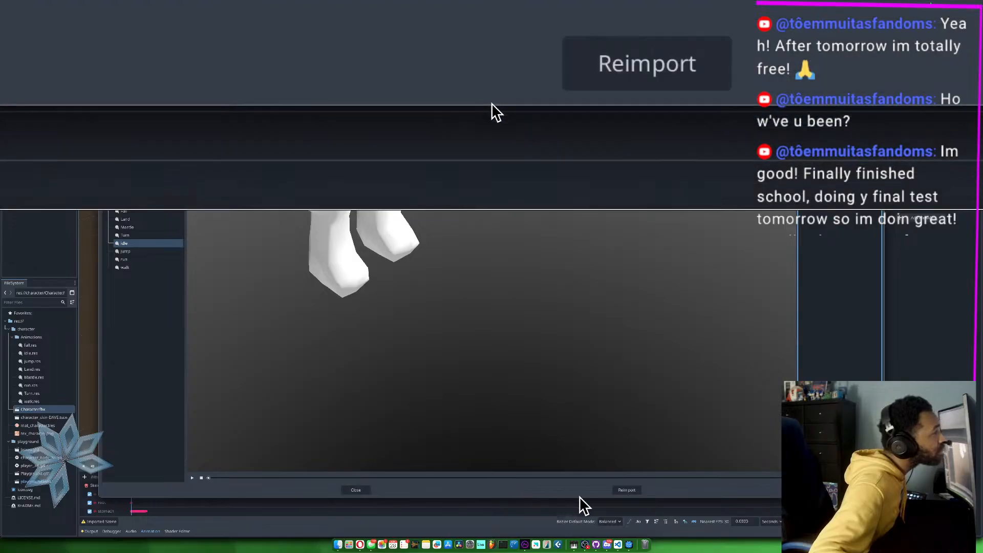
click(634, 490)
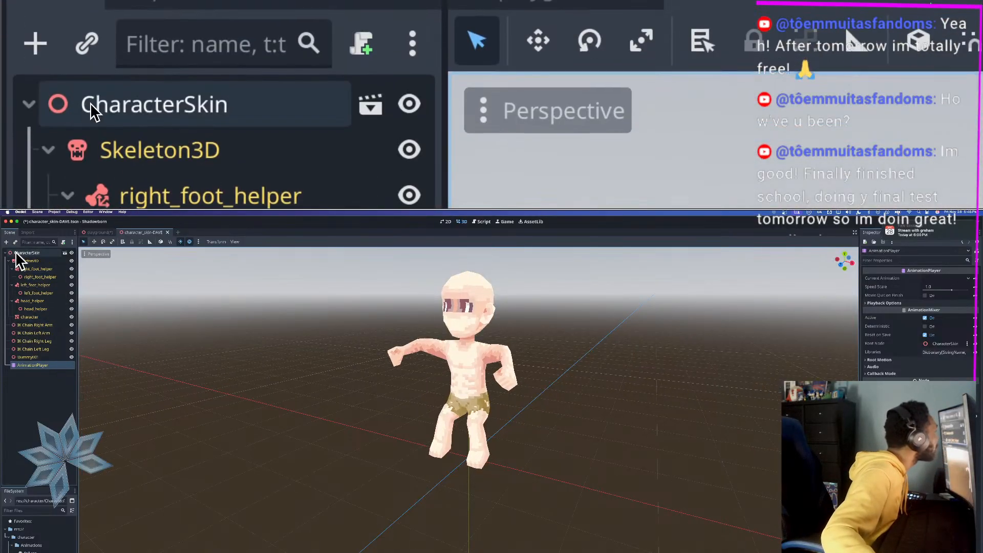
Step: Select the Skeleton3D node in the character skin scene and close the running Shadowborn debug window
click(29, 261)
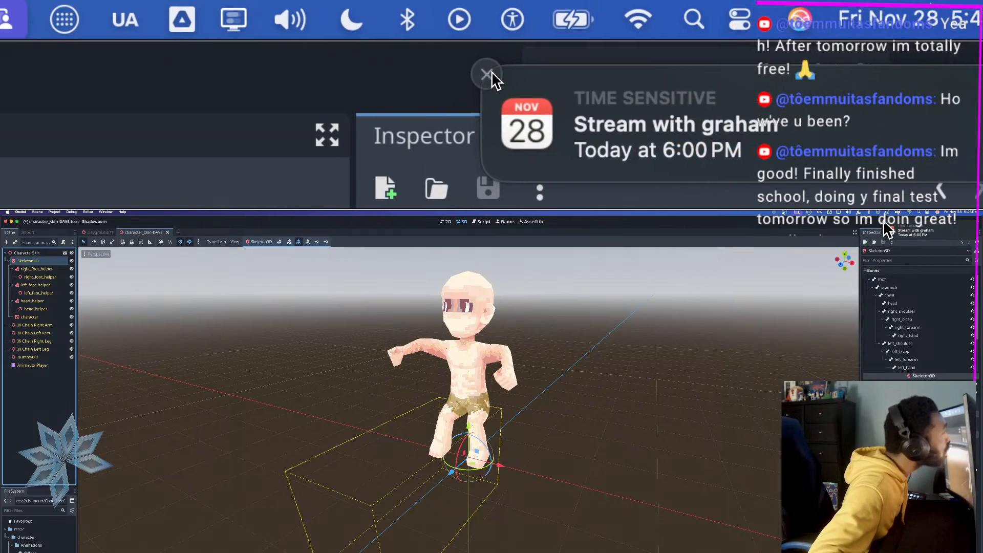
click(886, 225)
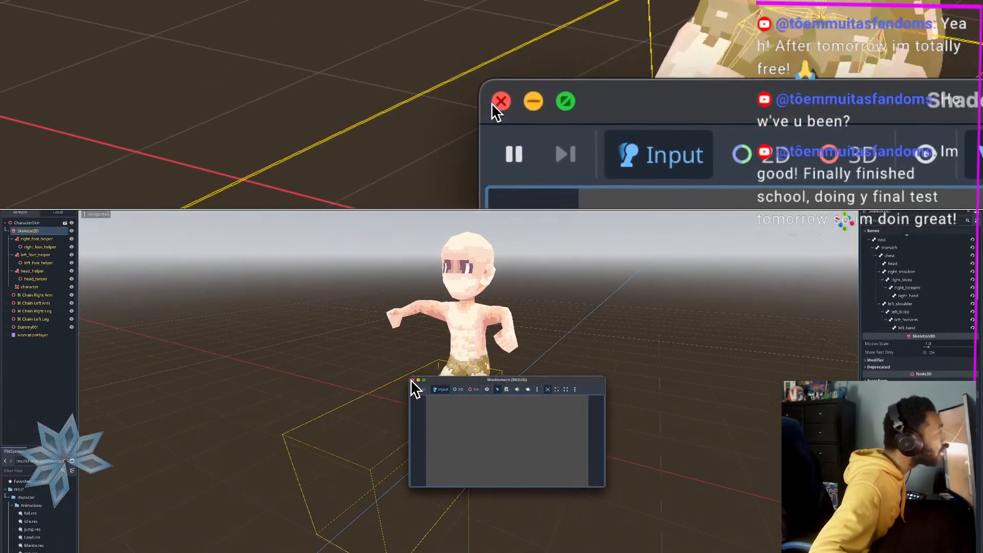
click(412, 327)
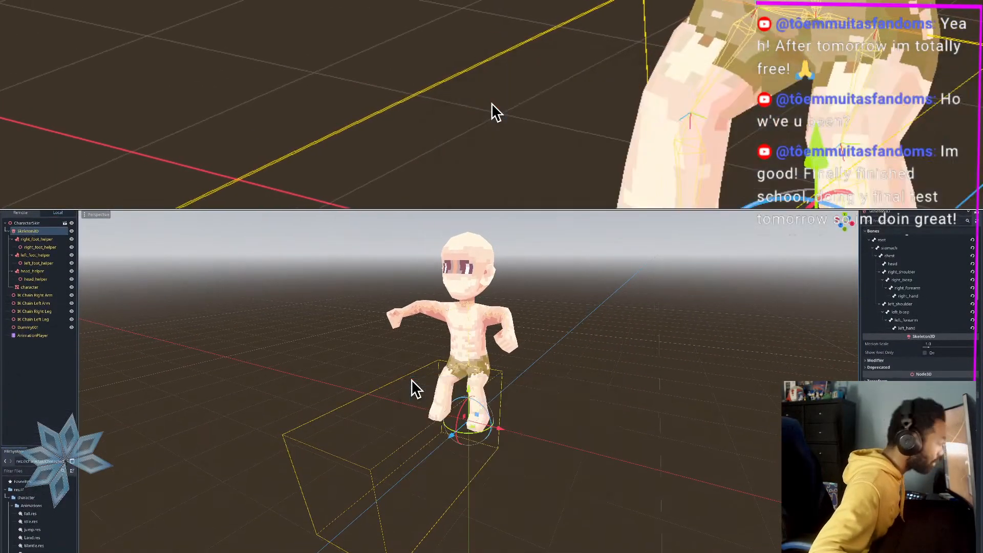
scroll(410, 379, down, 5)
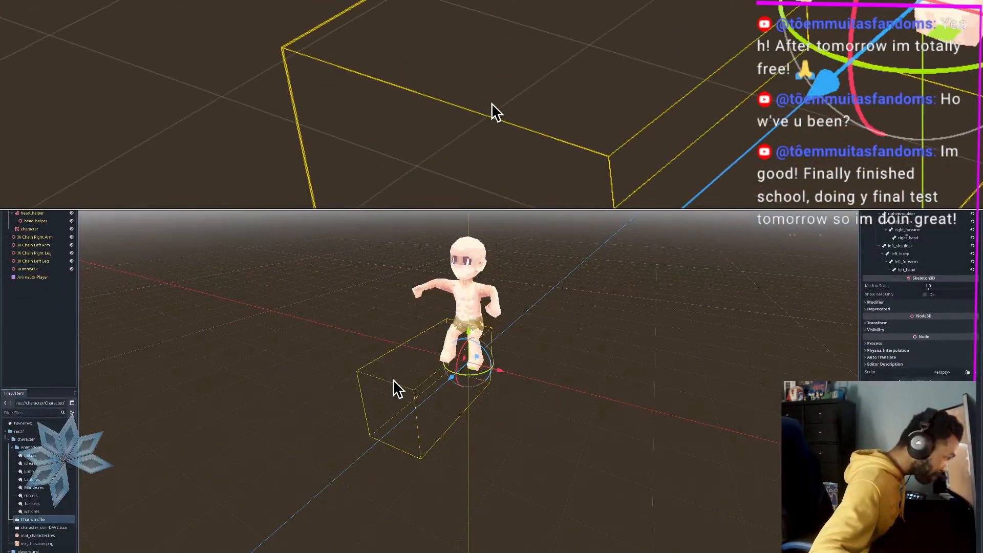
right_drag(431, 379, 388, 380)
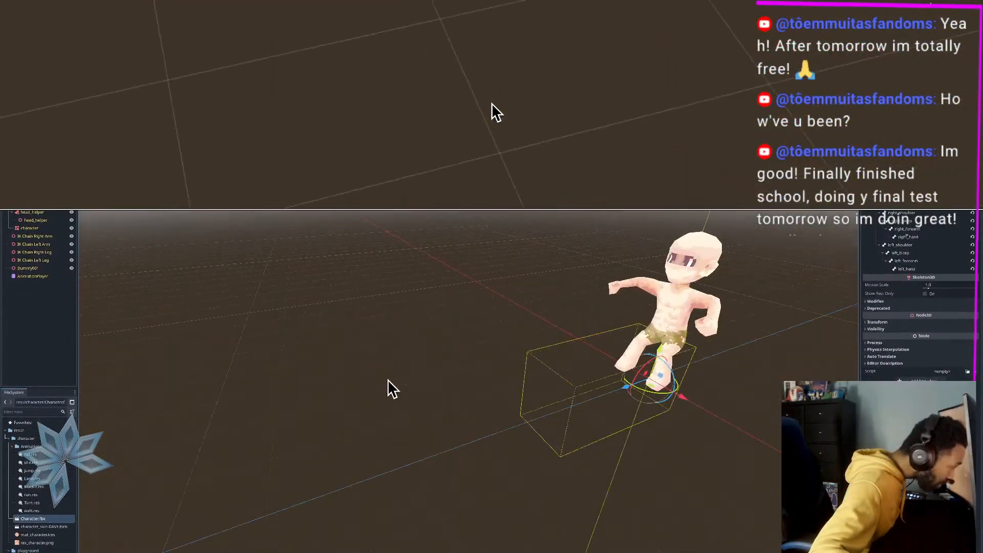
Step: Switch to the tutorial in Opera and review how it browses the AnimationPlayer's list of animations
click(557, 379)
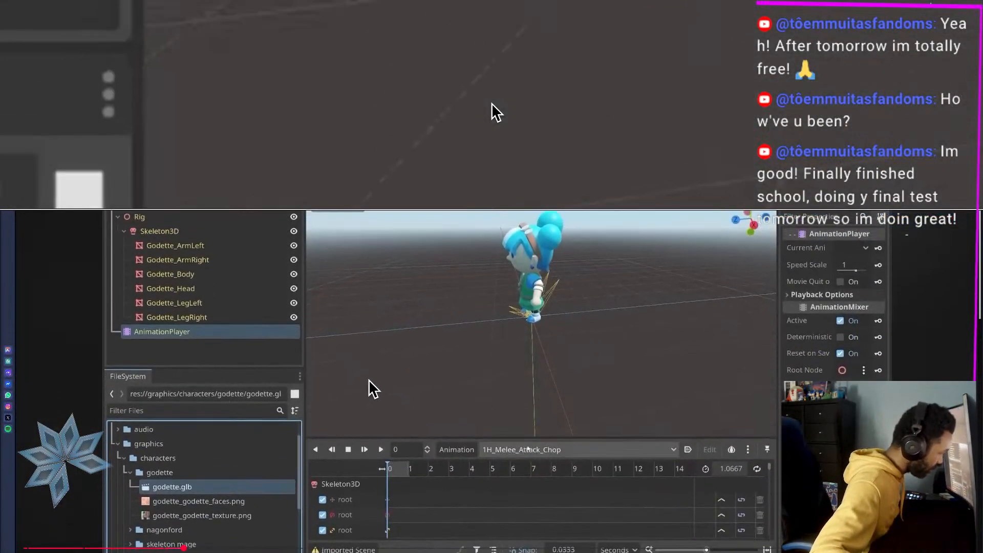
click(490, 446)
scroll(523, 360, down, 5)
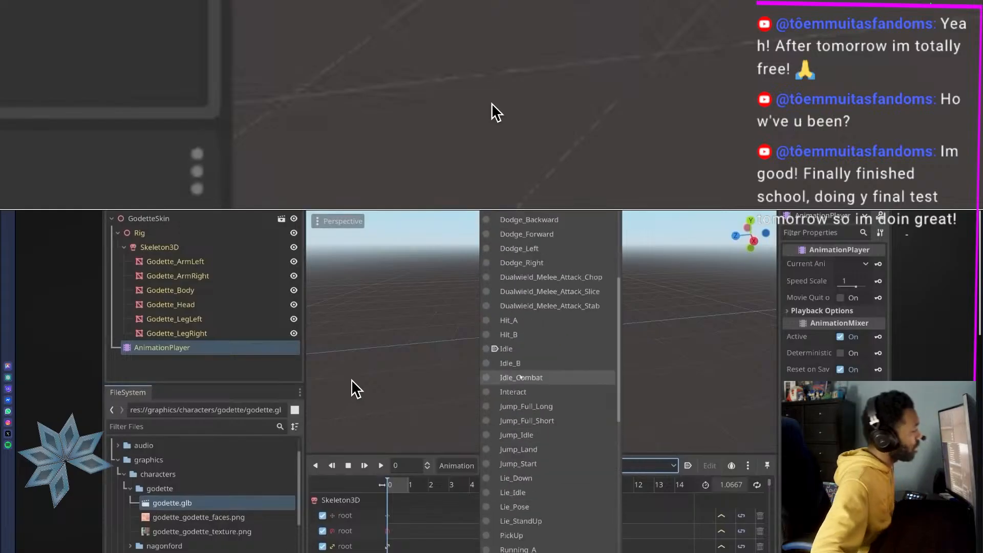
Step: Review how the tutorial selects and plays the Idle animation in the AnimationPlayer
click(507, 348)
click(382, 465)
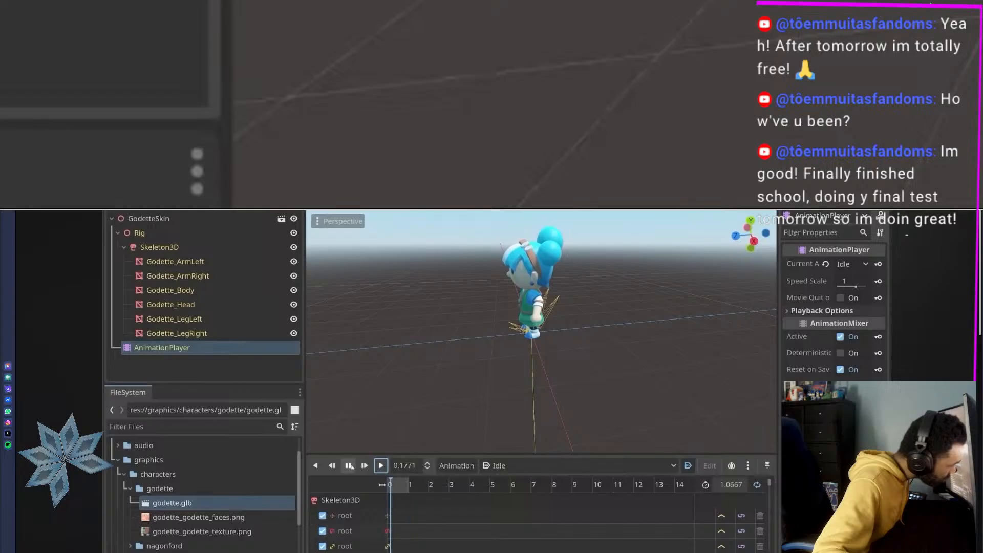
key(F5)
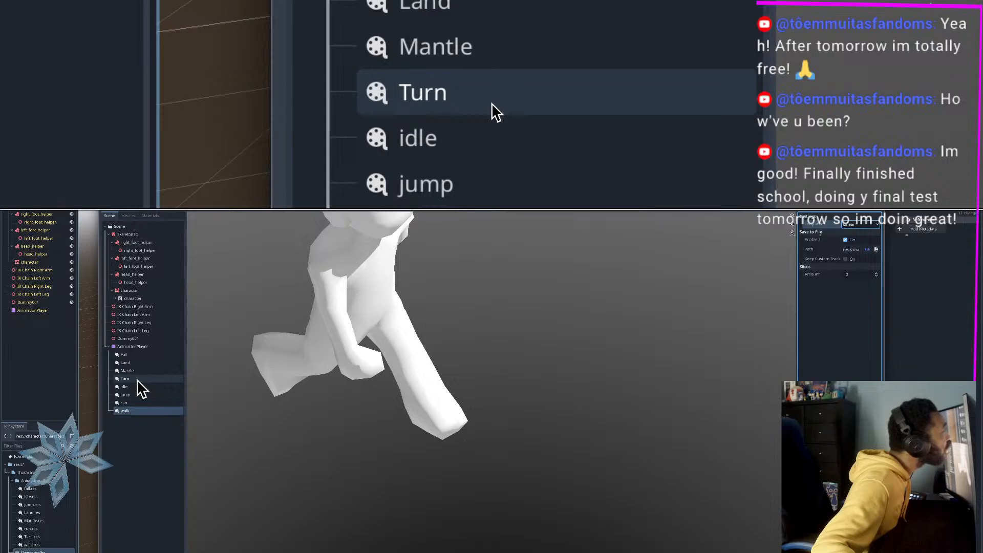
Step: In Character.fbx's advanced import settings, set the Fall animation's Loop Mode to Linear, reimport the file, and select the scene's AnimationPlayer node
click(136, 380)
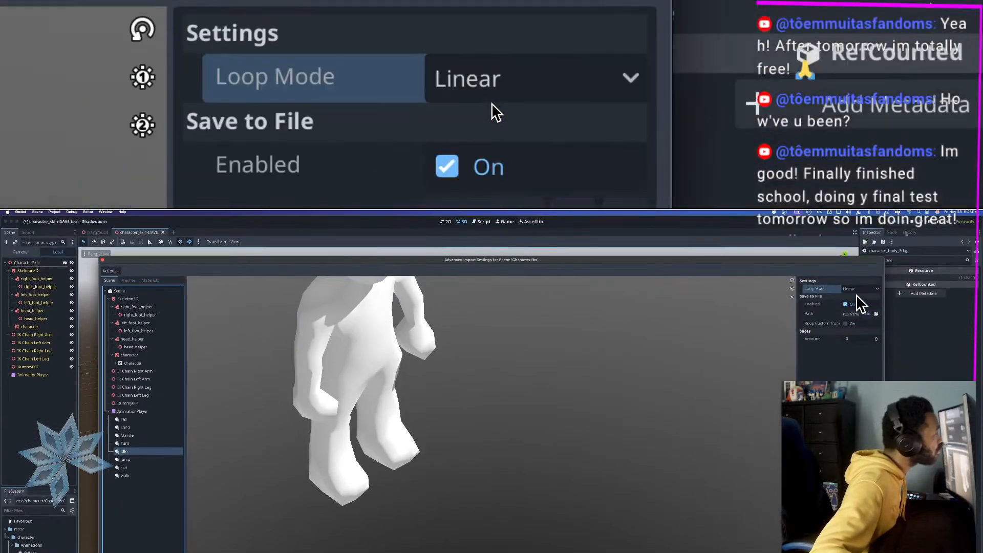
click(852, 286)
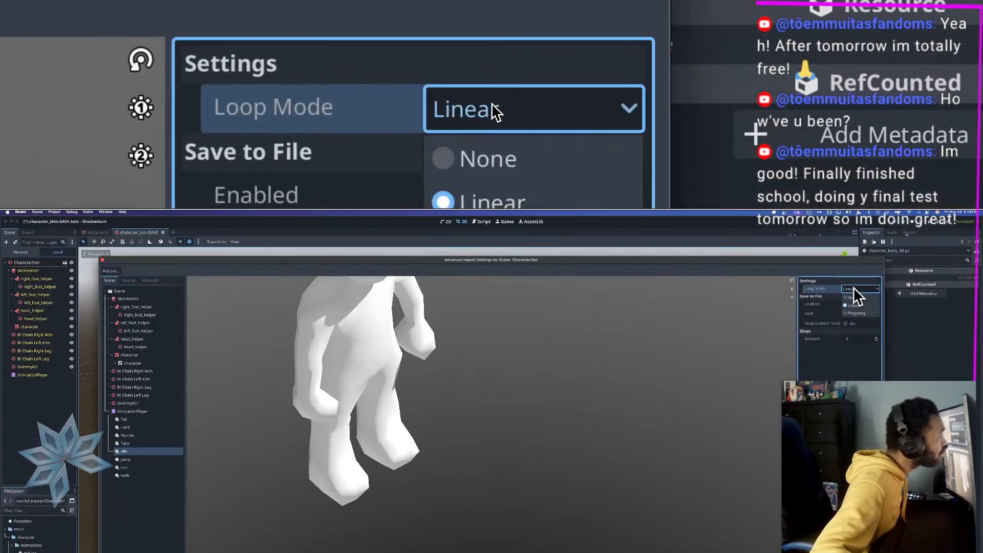
click(797, 299)
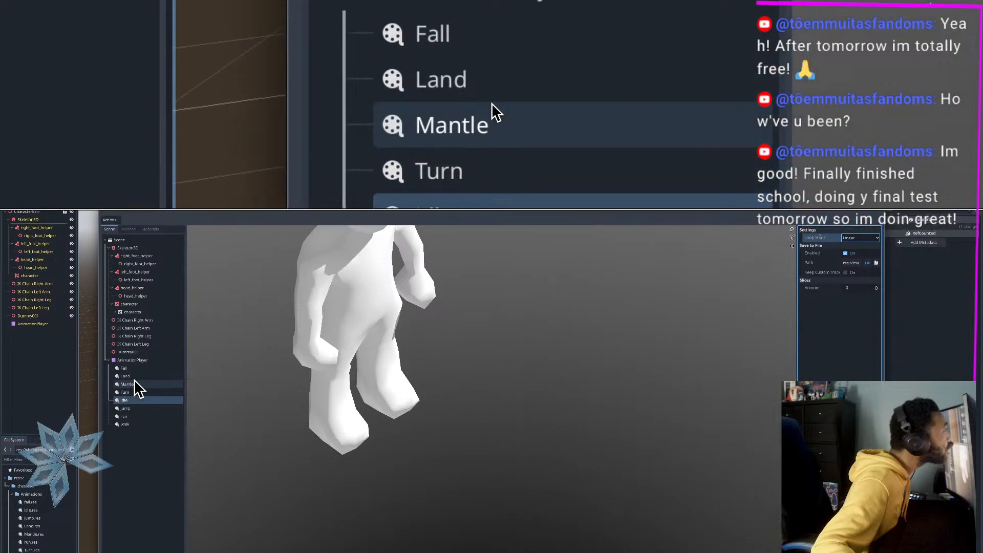
click(136, 380)
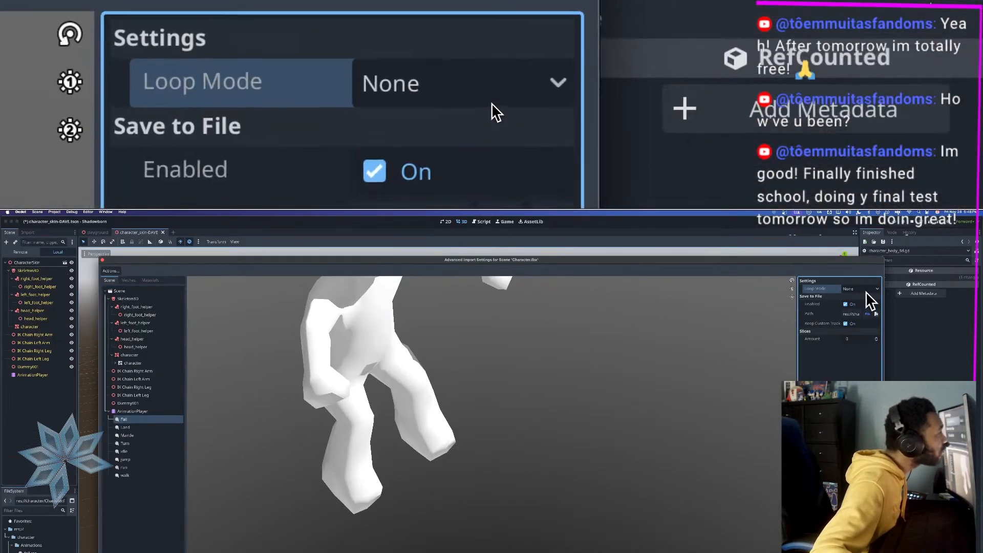
click(865, 291)
click(863, 304)
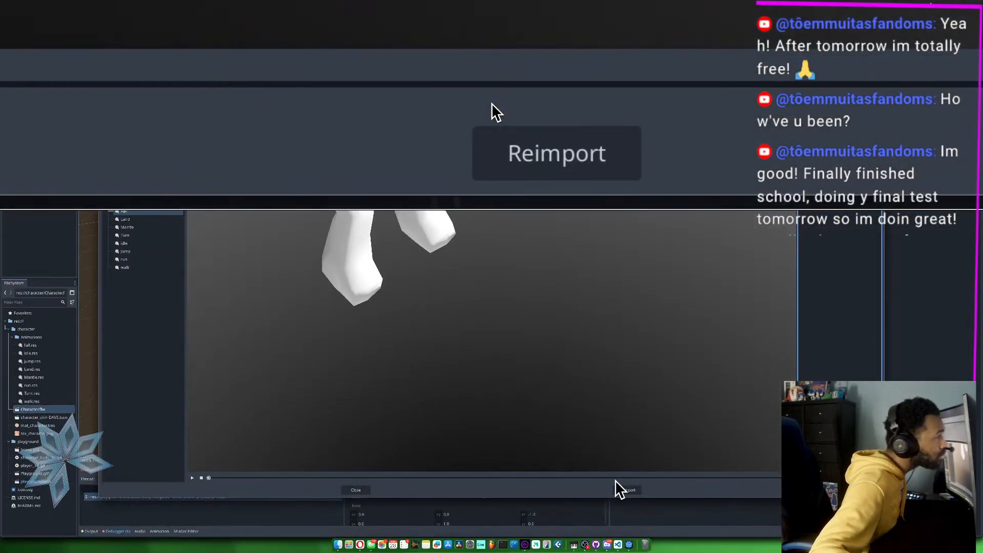
click(619, 485)
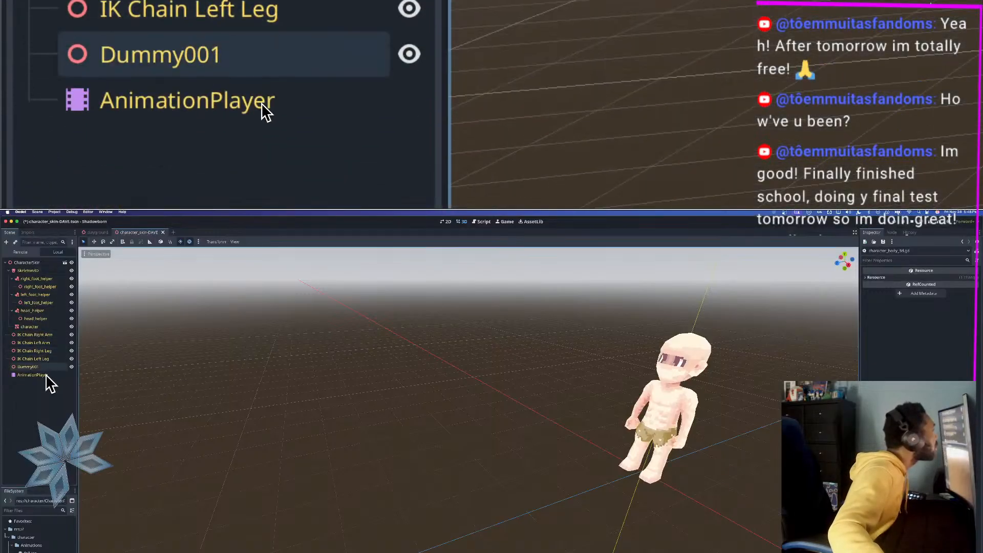
click(45, 375)
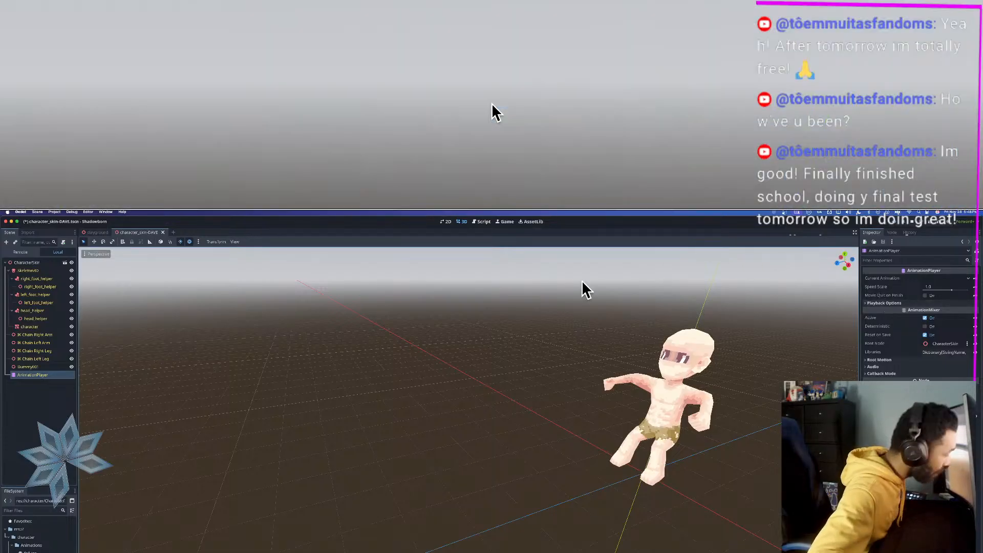
Step: Switch to the tutorial in Opera and replay how it opens the Animation editor and browses the animation list
key(super+Tab)
click(527, 380)
key(Left)
key(Left)
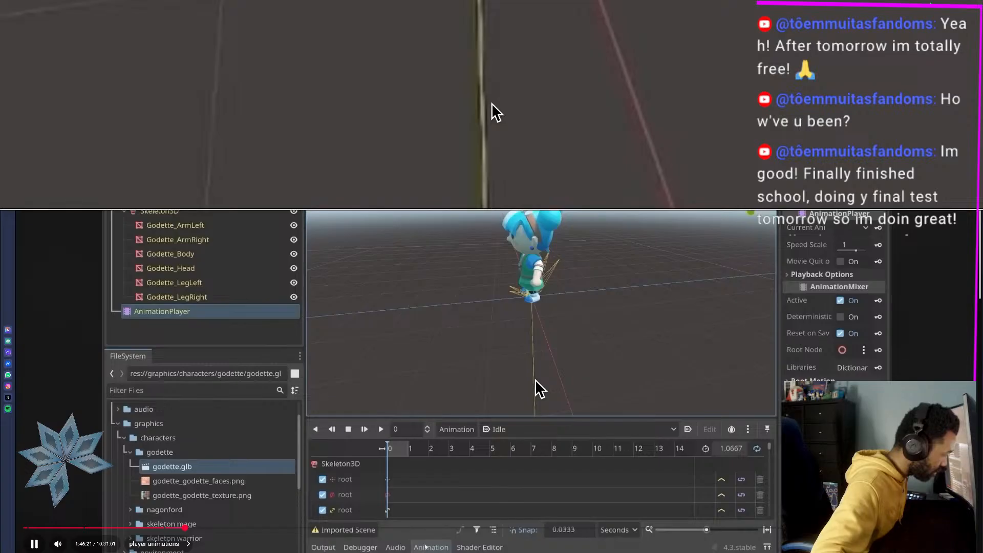
click(509, 379)
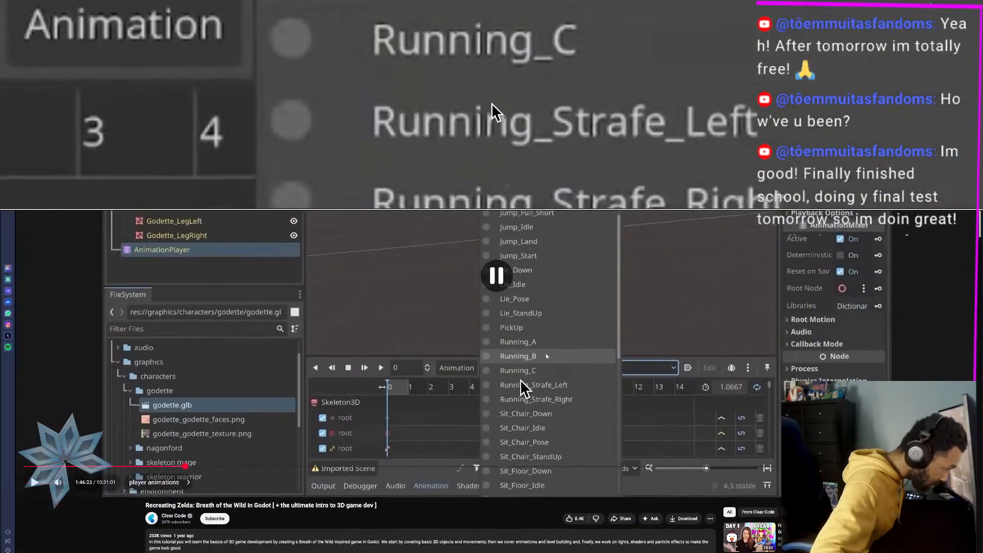
click(525, 379)
key(Left)
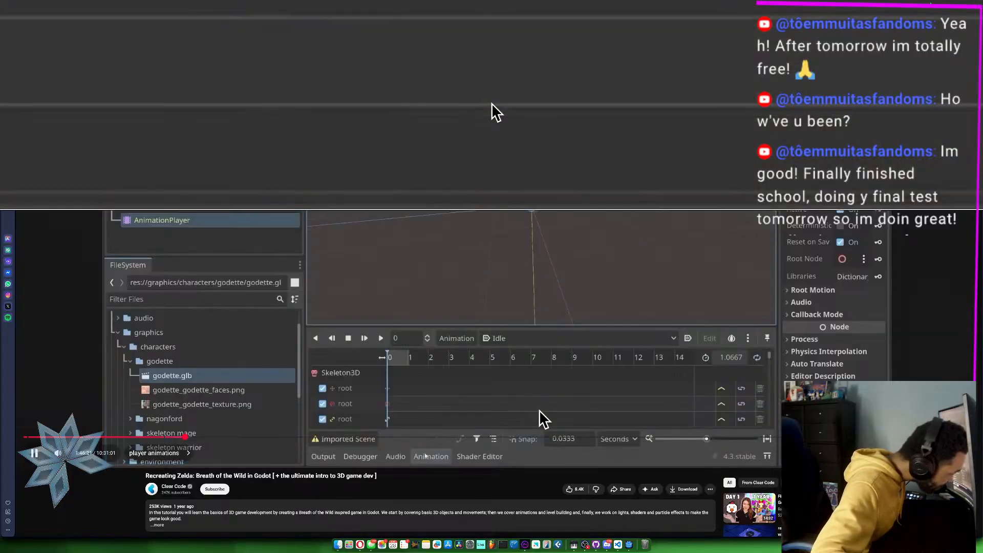
click(539, 408)
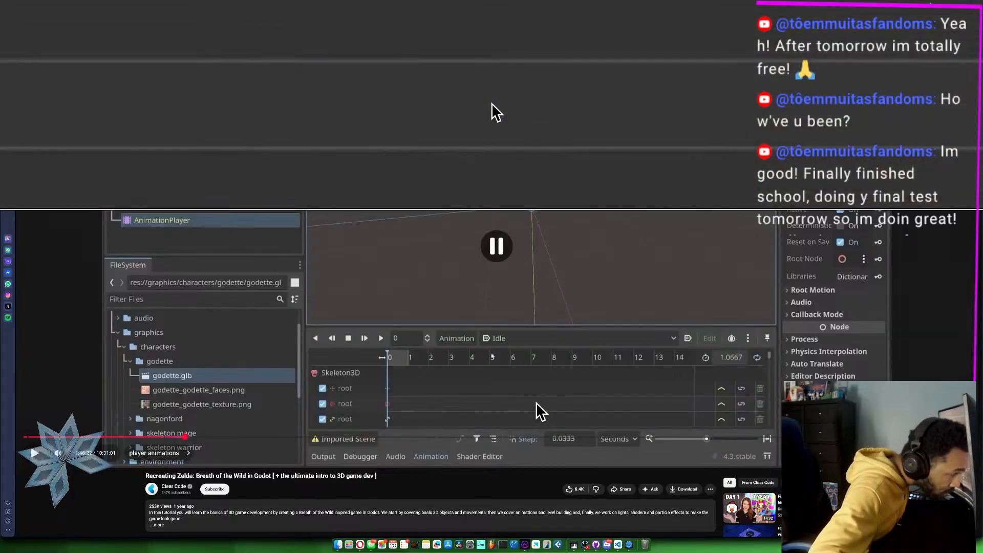
scroll(819, 386, up, 4)
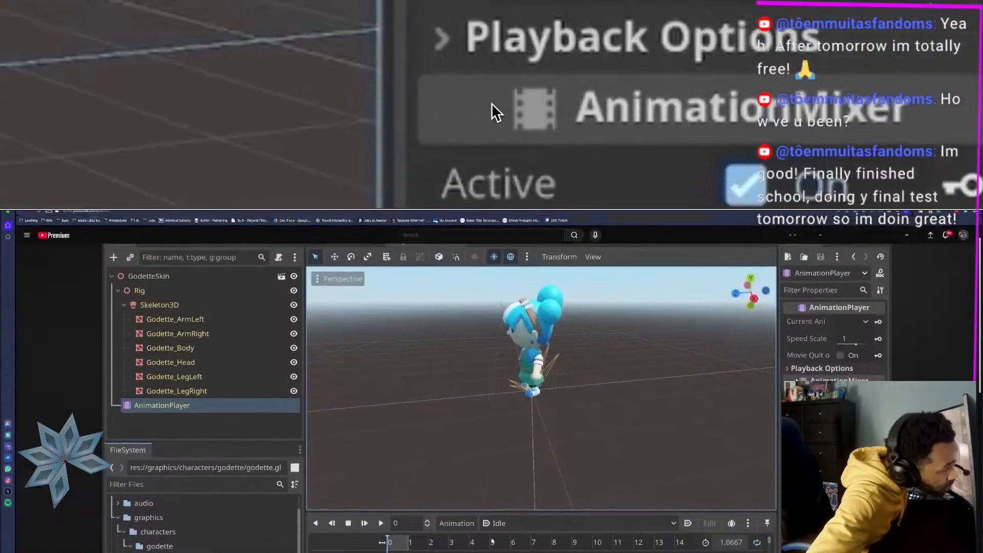
click(802, 379)
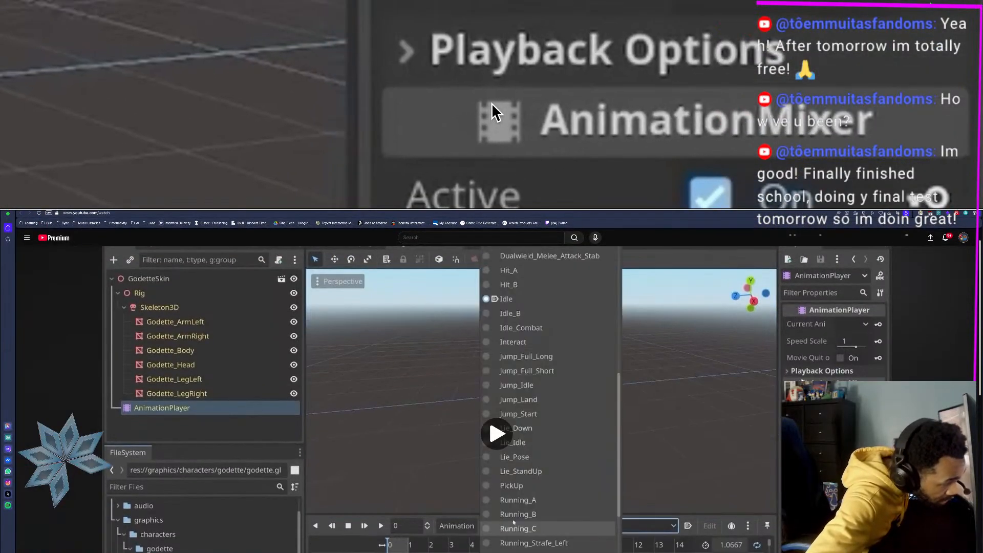
click(793, 387)
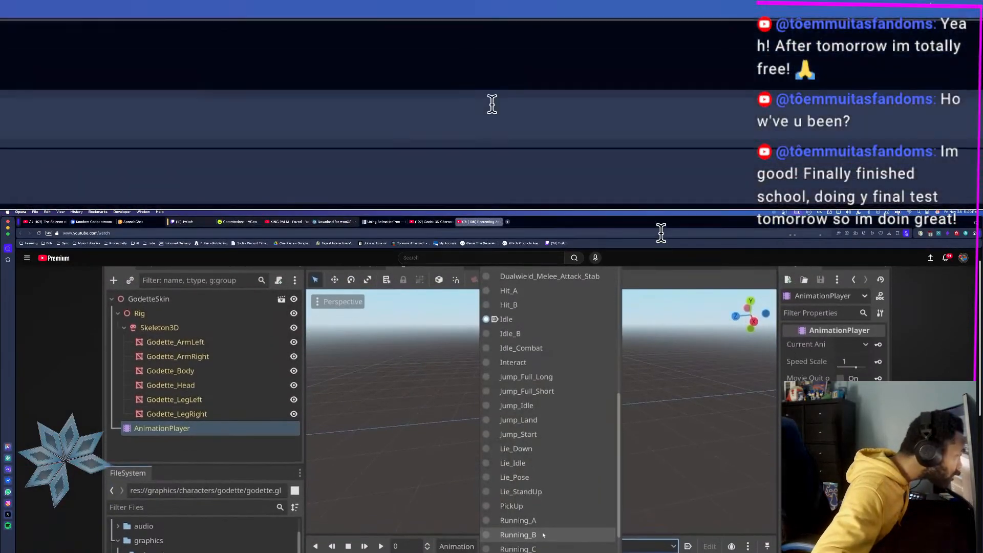
Step: Switch back to Godot and preview the character's run animation in the AnimationPlayer
key(super+Tab)
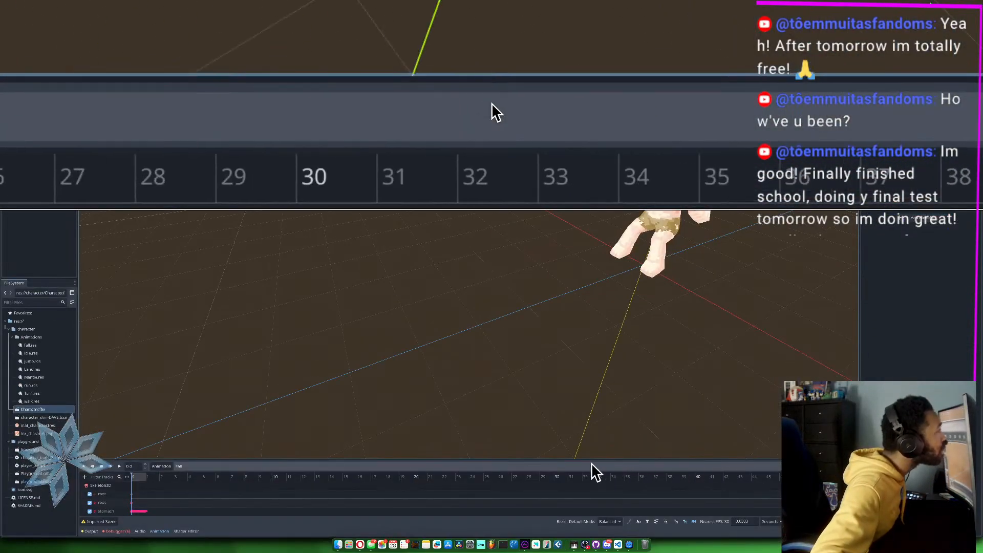
click(199, 467)
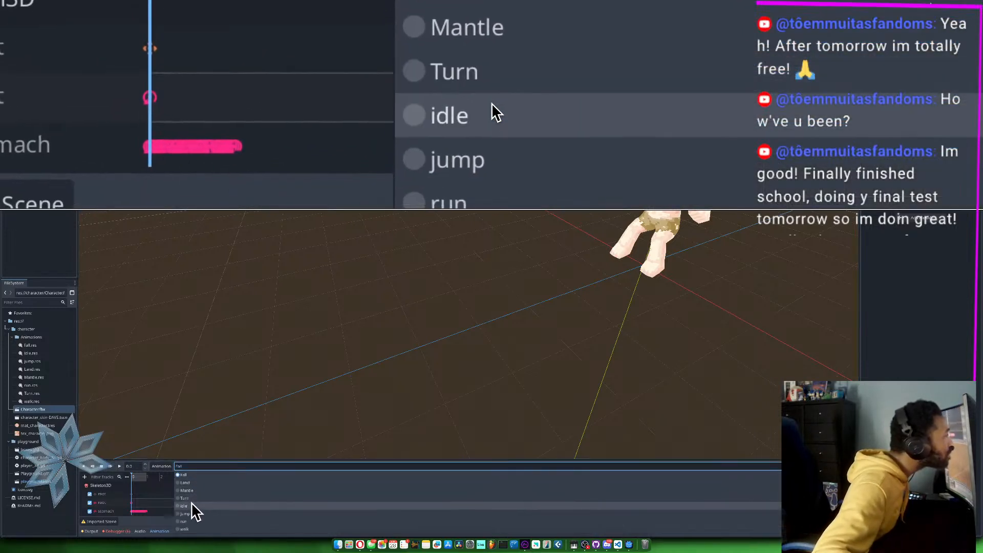
click(192, 520)
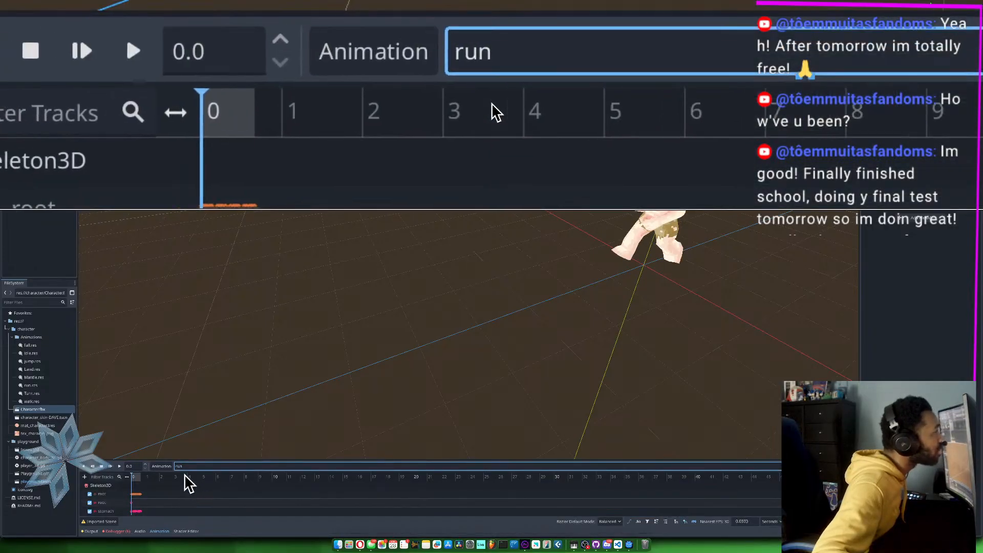
key(space)
click(146, 473)
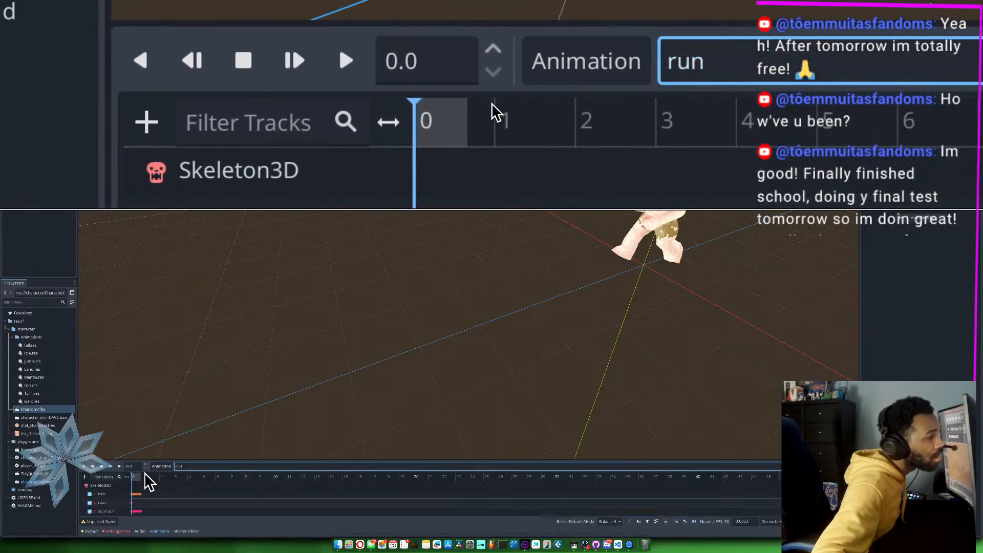
click(119, 466)
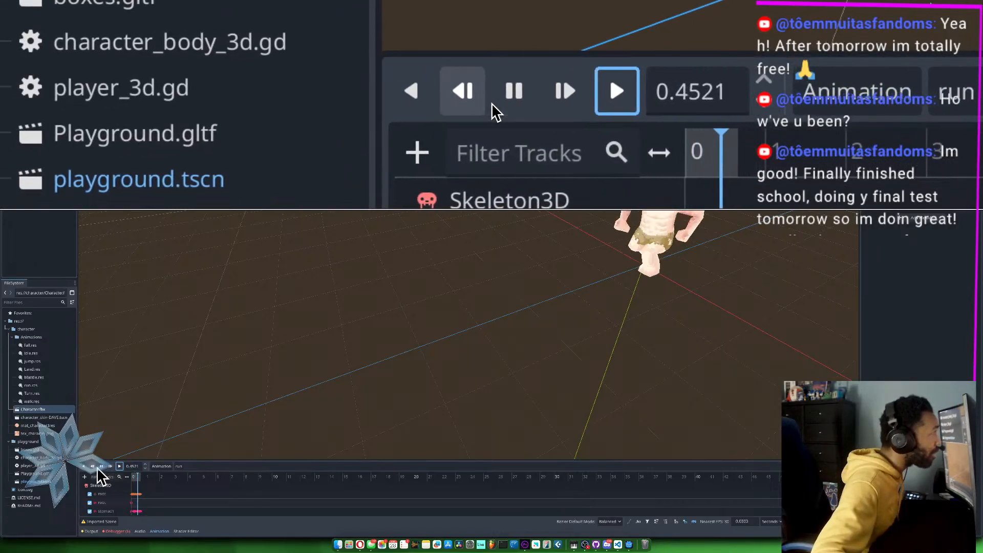
click(101, 466)
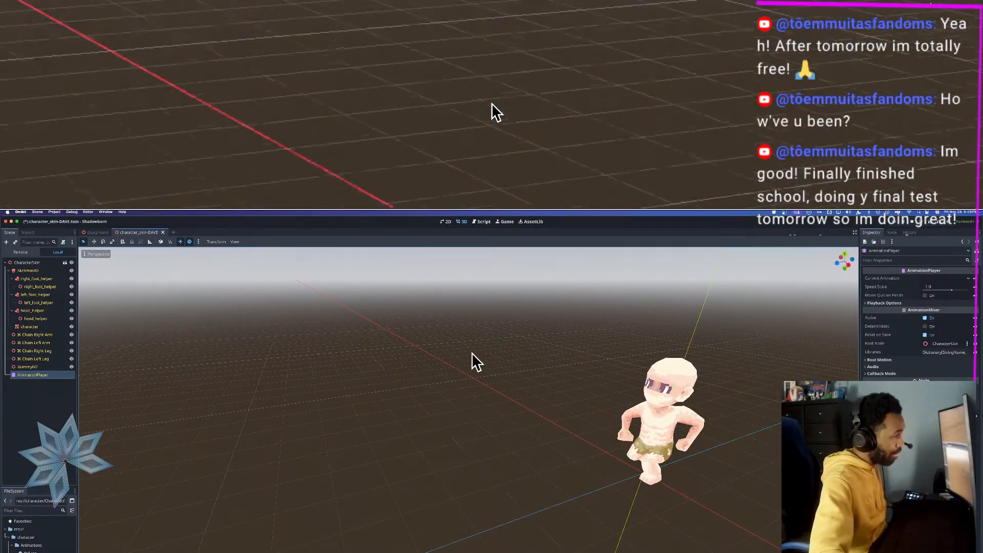
scroll(658, 395, down, 7)
scroll(660, 381, up, 6)
scroll(659, 380, down, 6)
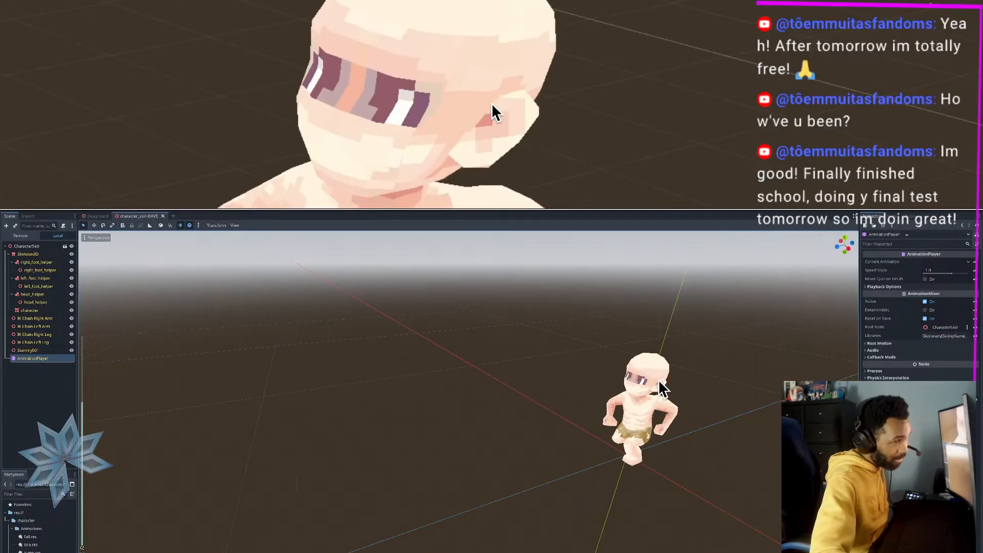
scroll(658, 380, up, 6)
middle_drag(658, 380, 552, 414)
middle_drag(548, 380, 469, 297)
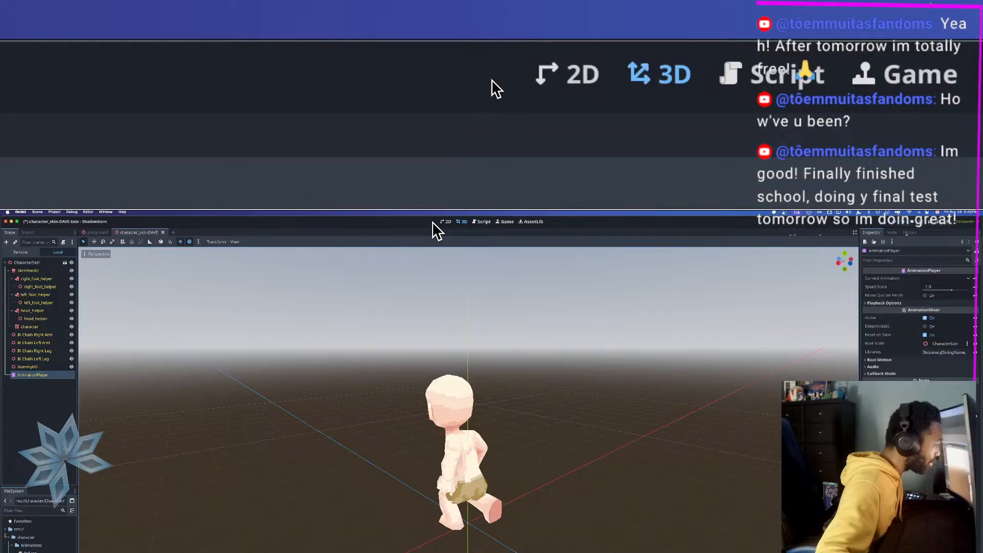
Step: Switch to the tutorial in Opera
key(super+Tab)
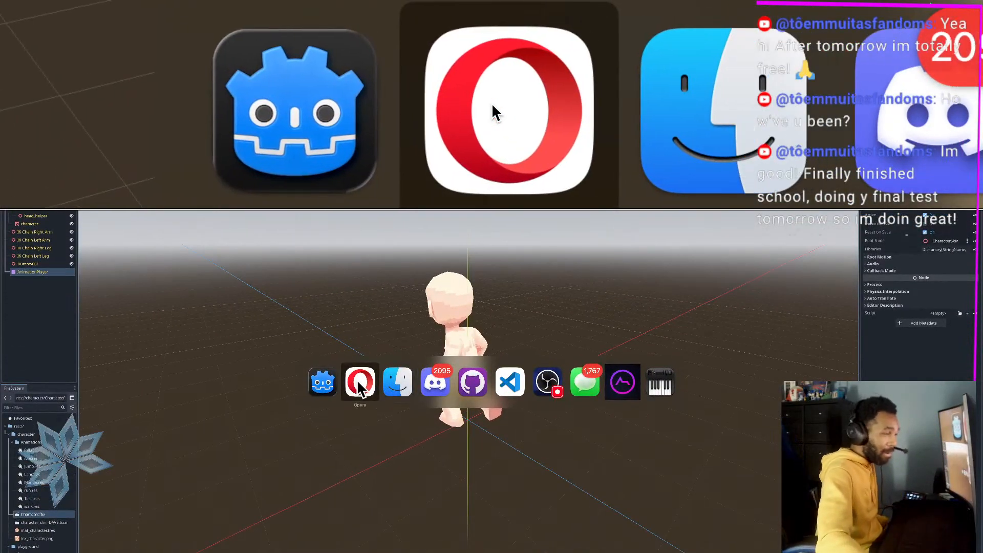
key(Escape)
key(super+Tab)
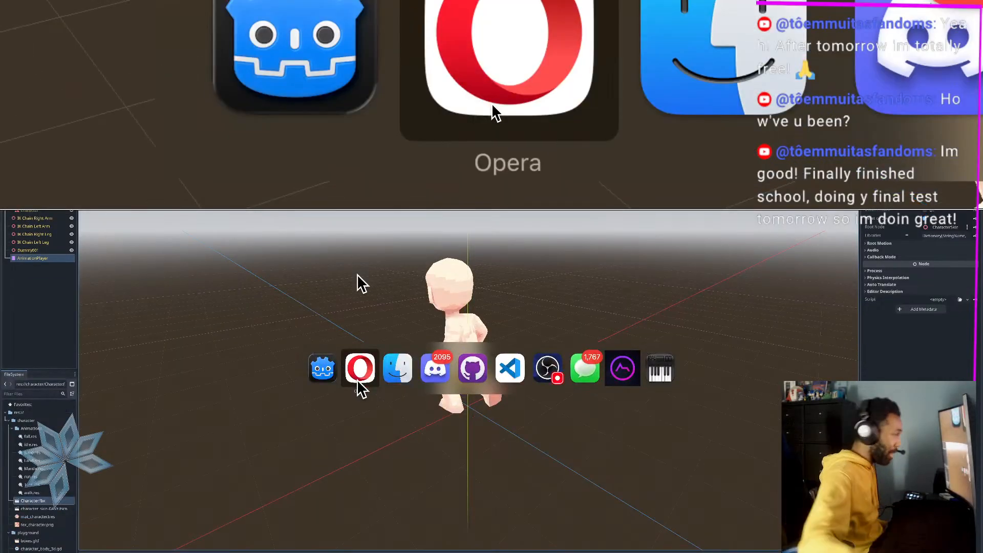